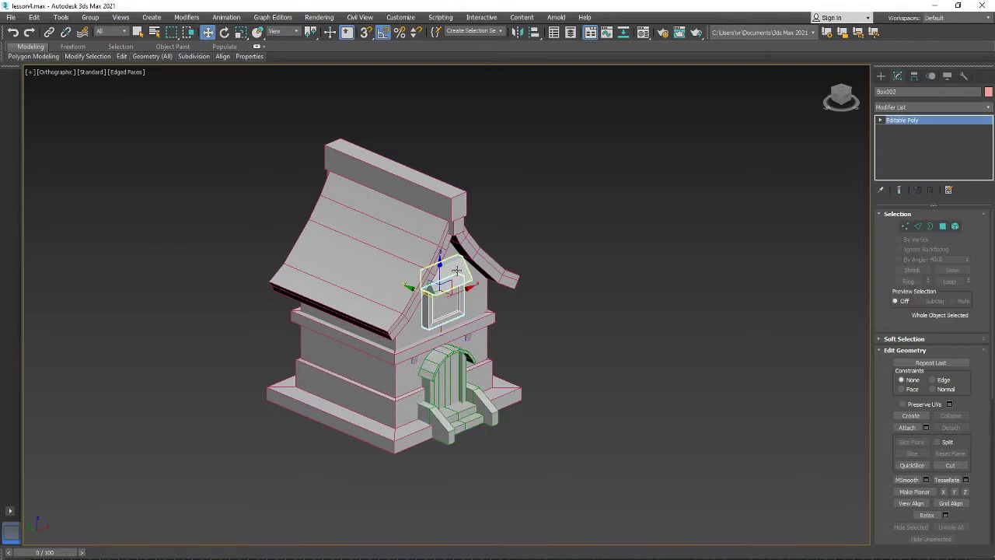
# Select the main house body, open the Layer Explorer and dock it beside the viewport.
pyautogui.click(455, 270)
pyautogui.click(410, 257)
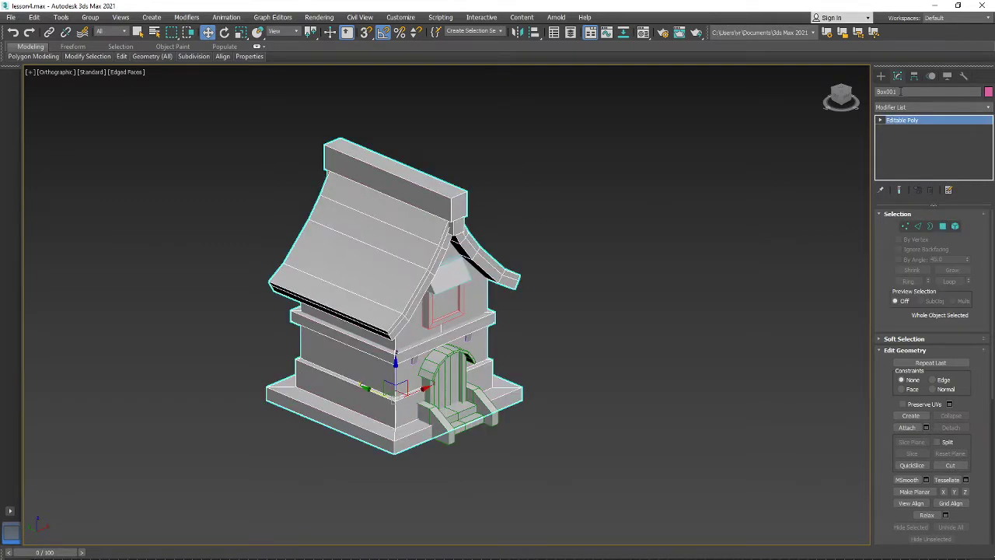
pyautogui.moveTo(910, 94); pyautogui.dragTo(861, 94)
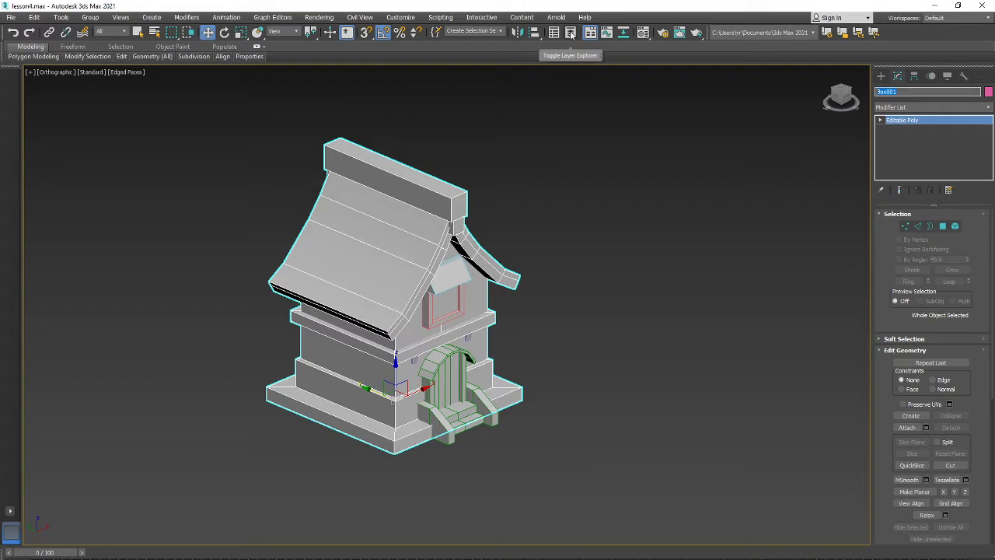
pyautogui.click(571, 35)
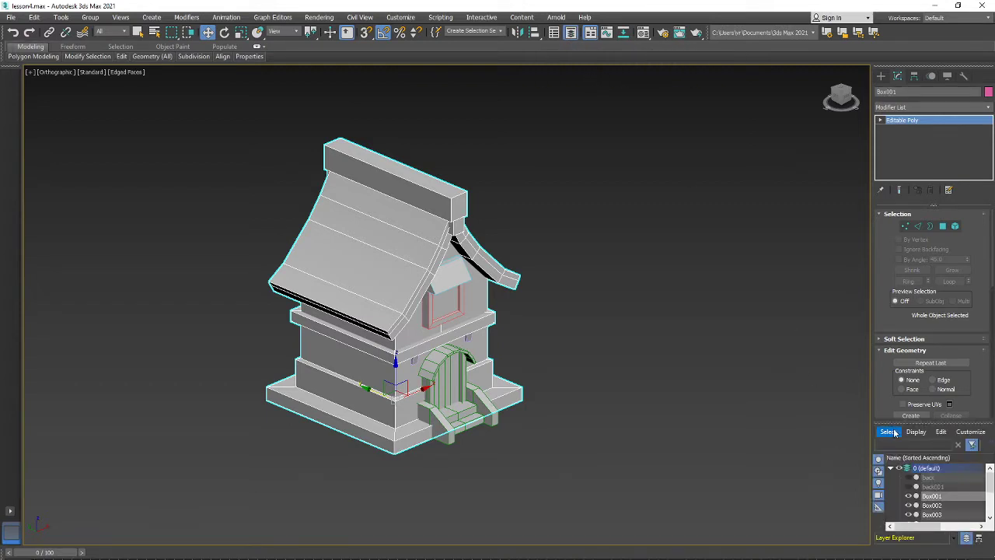
pyautogui.scroll(-1, 928, 515)
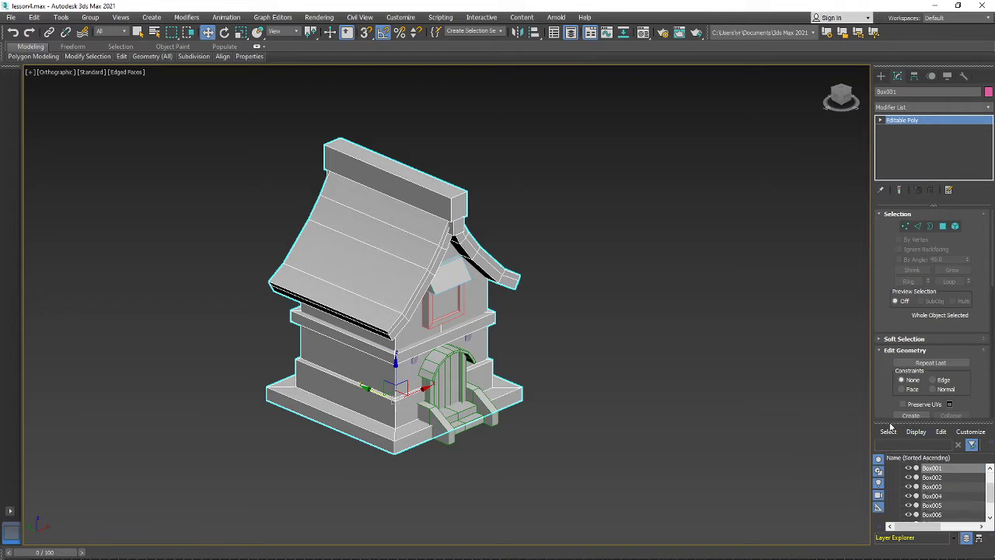
pyautogui.moveTo(892, 427); pyautogui.dragTo(170, 175)
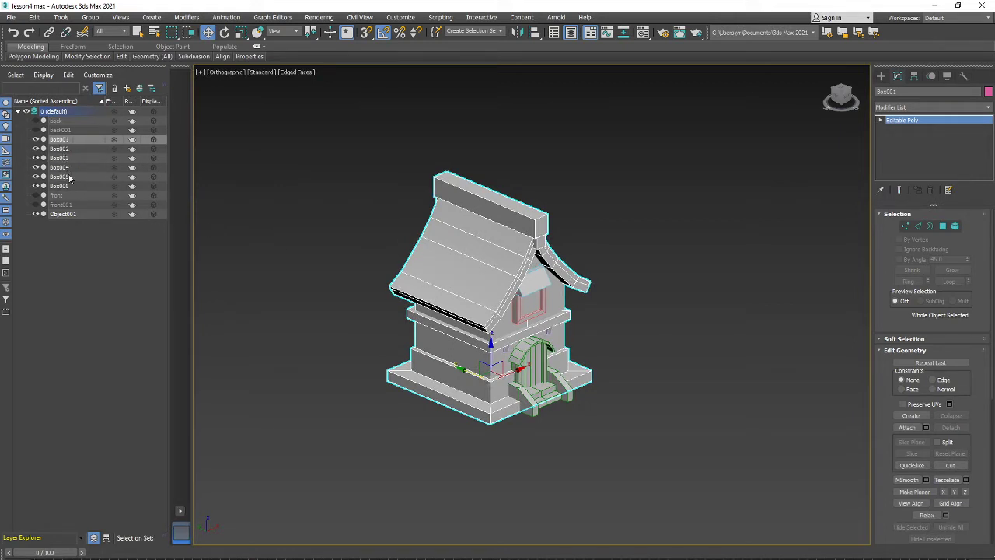
# Examine the house from several sides, checking the house body and window frame as separate objects.
pyautogui.moveTo(633, 327)
pyautogui.keyDown('alt'); pyautogui.mouseDown(button='middle')
pyautogui.moveTo(574, 326)
pyautogui.moveTo(573, 305)
pyautogui.moveTo(627, 296)
pyautogui.moveTo(638, 303)
pyautogui.moveTo(553, 314)
pyautogui.moveTo(555, 325)
pyautogui.moveTo(616, 323)
pyautogui.mouseUp(button='middle'); pyautogui.keyUp('alt')
pyautogui.scroll(5, 574, 325)
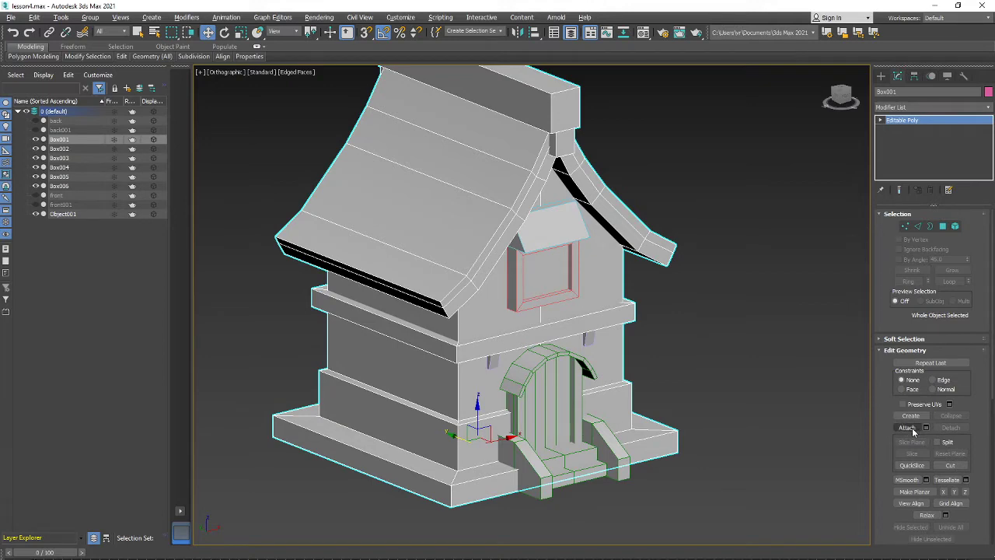
pyautogui.moveTo(558, 390); pyautogui.dragTo(482, 397, button='middle')
pyautogui.click(436, 296)
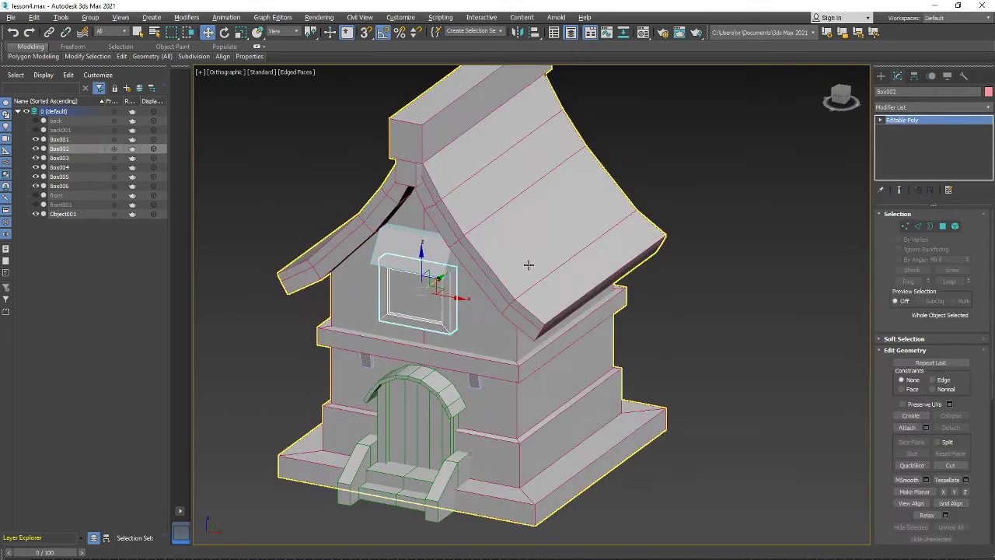
pyautogui.click(527, 267)
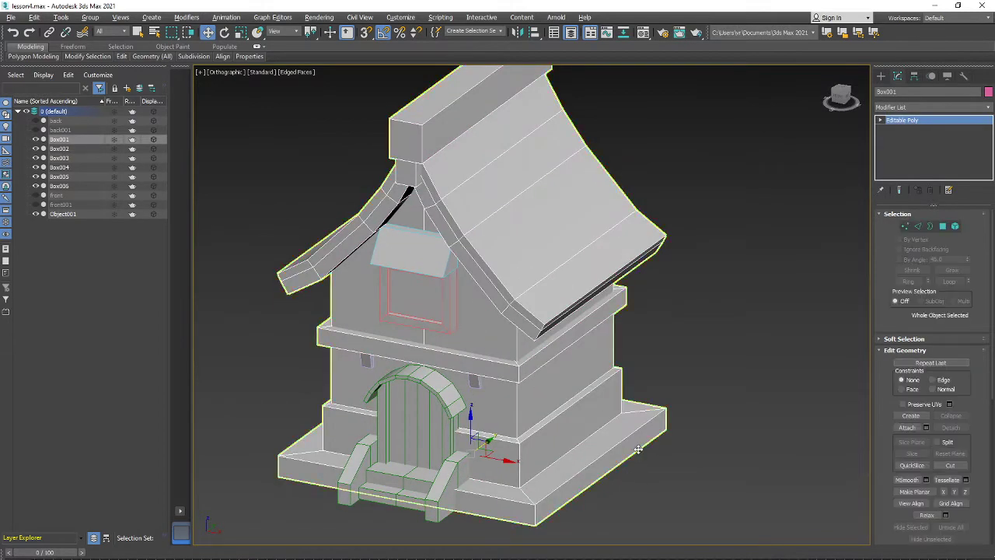
pyautogui.keyDown('alt'); pyautogui.moveTo(645, 459); pyautogui.dragTo(735, 448, button='middle'); pyautogui.keyUp('alt')
pyautogui.click(580, 289)
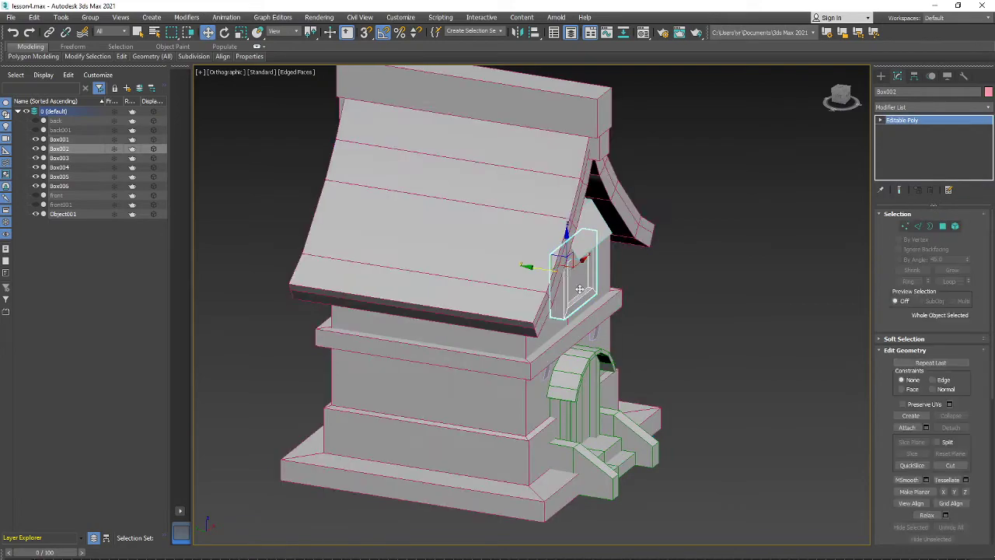
# Attach the window frame, window awning, both wall brackets, door with steps and door arch to the main house body.
pyautogui.click(519, 303)
pyautogui.keyDown('alt'); pyautogui.moveTo(559, 473); pyautogui.dragTo(571, 312, button='middle'); pyautogui.keyUp('alt')
pyautogui.keyDown('alt'); pyautogui.moveTo(555, 351); pyautogui.dragTo(590, 335, button='middle'); pyautogui.keyUp('alt')
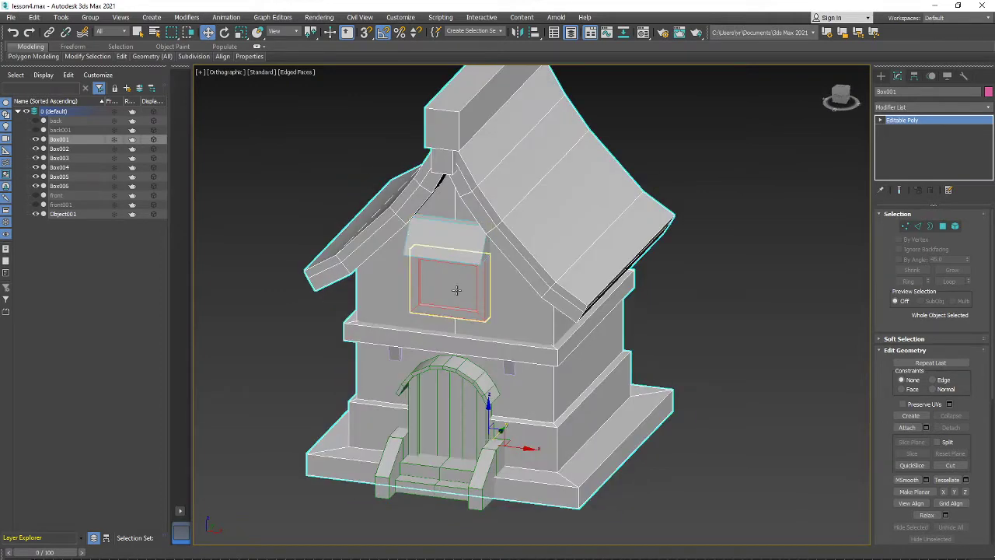
pyautogui.click(908, 428)
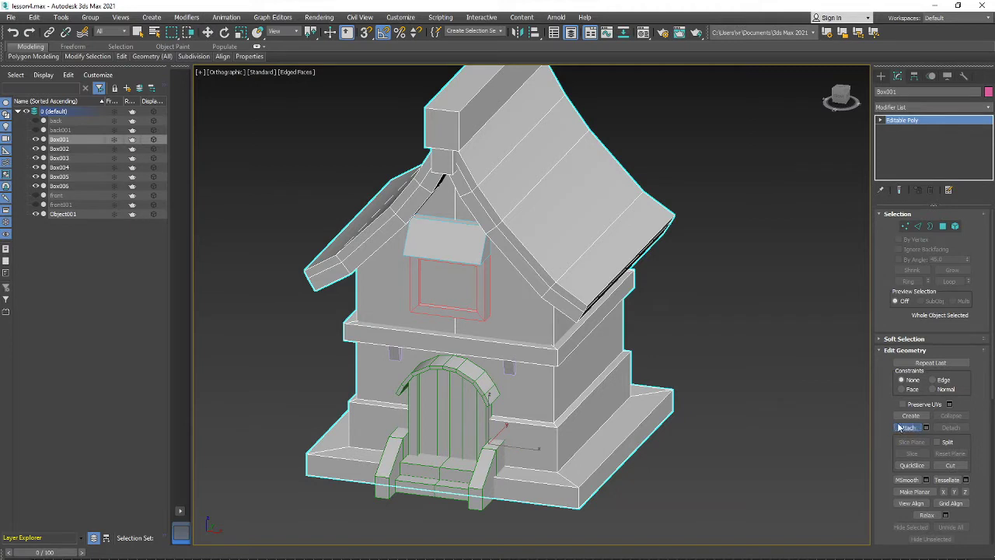
pyautogui.click(480, 278)
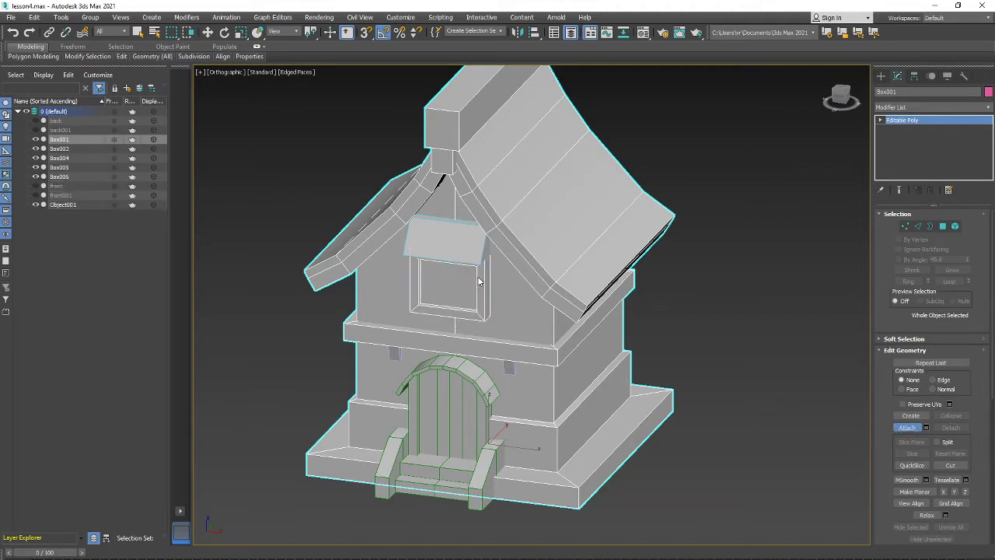
pyautogui.click(463, 239)
pyautogui.click(397, 354)
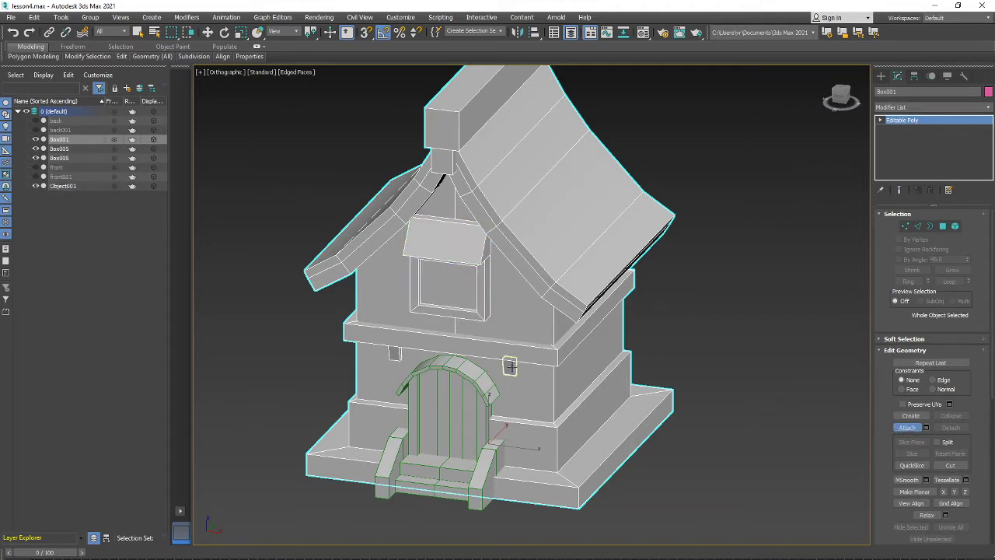
pyautogui.click(465, 367)
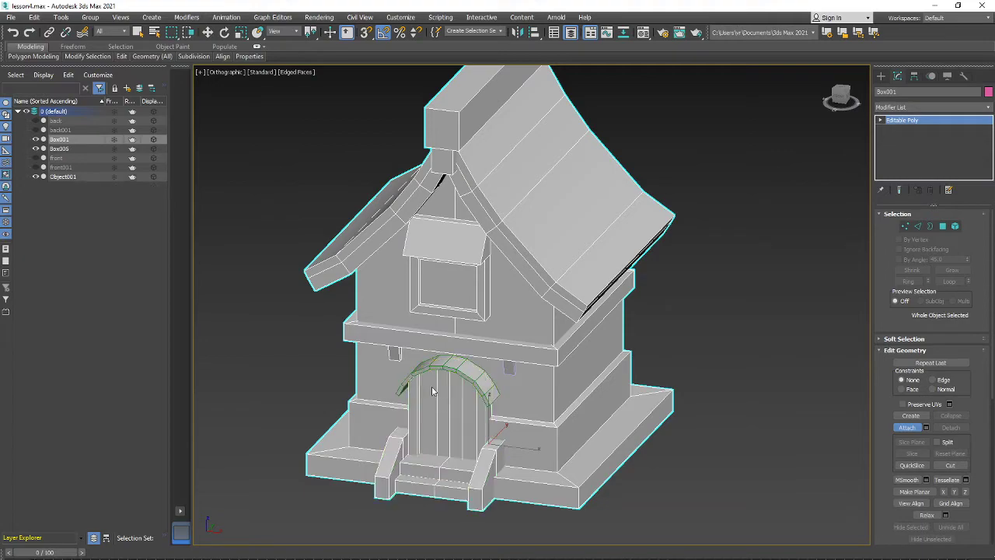
pyautogui.click(422, 371)
pyautogui.click(508, 367)
pyautogui.keyDown('alt'); pyautogui.moveTo(508, 367); pyautogui.dragTo(591, 375, button='middle'); pyautogui.keyUp('alt')
pyautogui.click(912, 428)
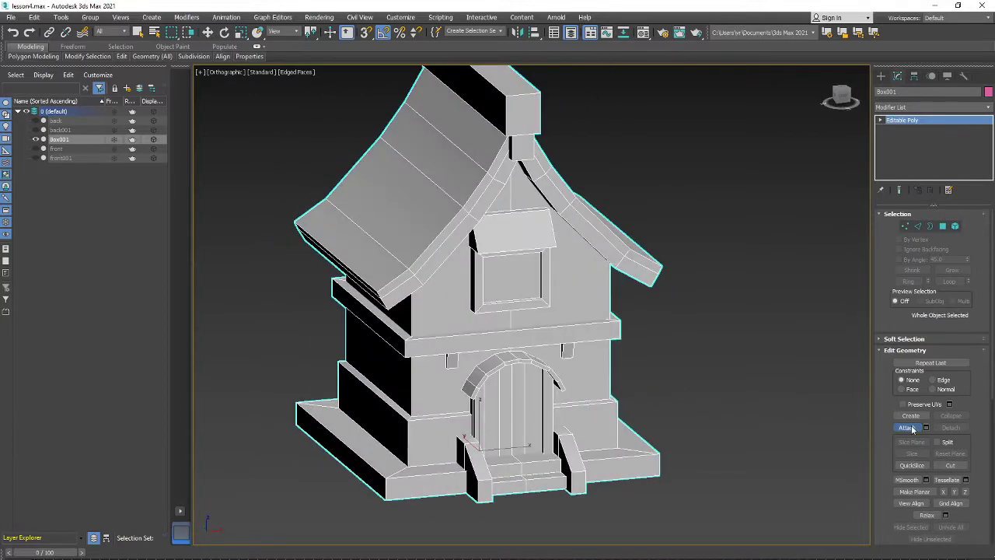
pyautogui.press('w')
# Rename the combined house object as building.
pyautogui.keyDown('alt'); pyautogui.moveTo(719, 382); pyautogui.dragTo(392, 293, button='middle'); pyautogui.keyUp('alt')
pyautogui.scroll(-3, 392, 294)
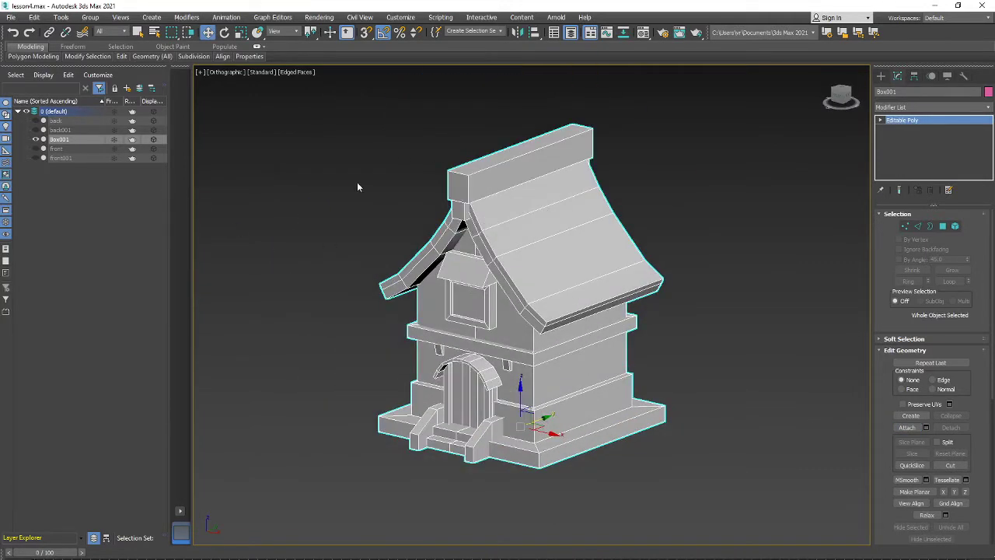
pyautogui.keyDown('alt'); pyautogui.moveTo(437, 325); pyautogui.dragTo(534, 341, button='middle'); pyautogui.keyUp('alt')
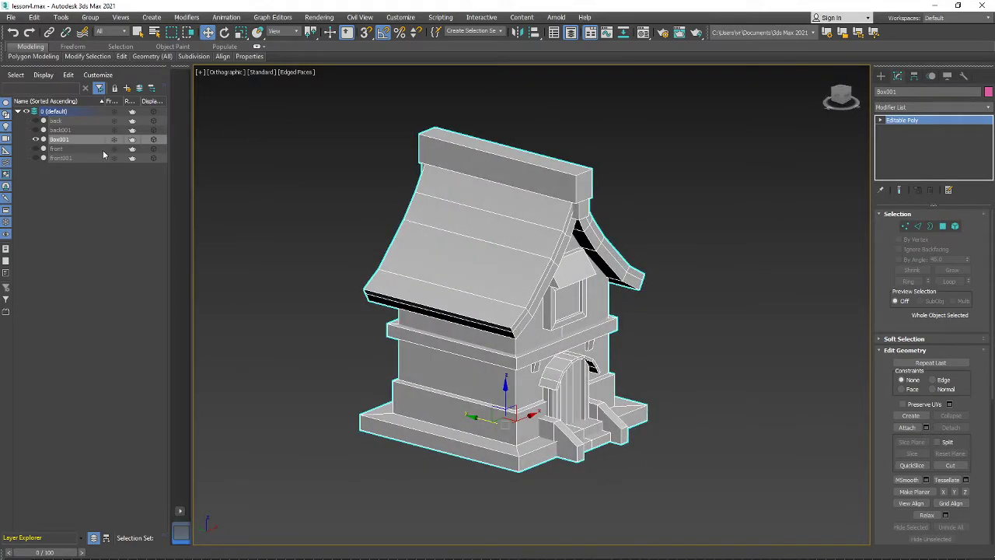
pyautogui.click(896, 93)
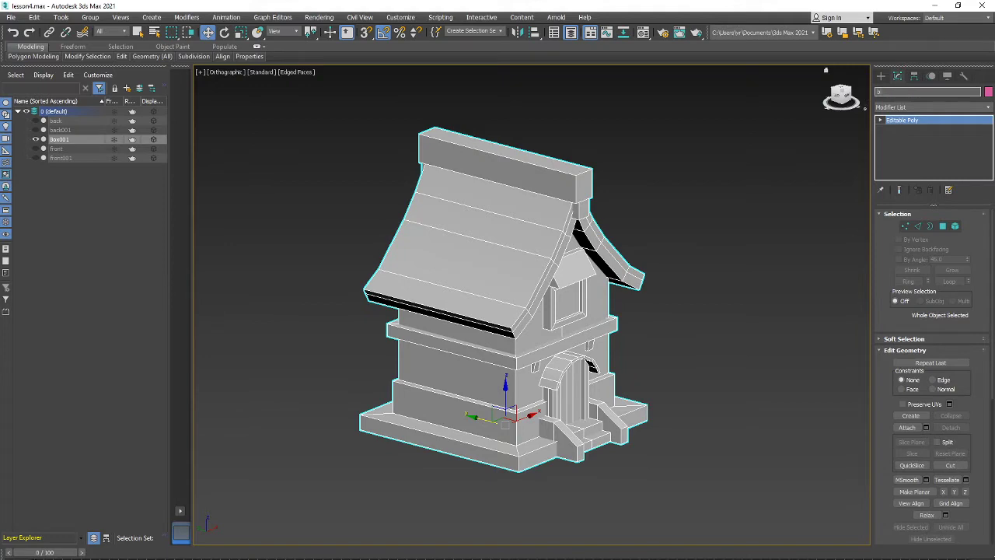
pyautogui.write('building')
pyautogui.press('Return')
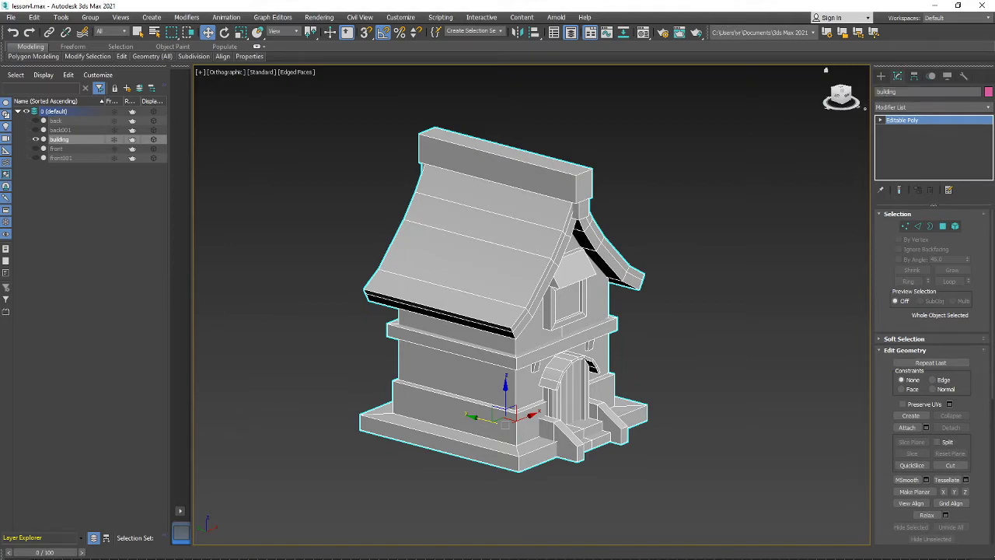
# Examine the underside of the building and entrance steps for faces that stay hidden from normal view.
pyautogui.keyDown('alt'); pyautogui.moveTo(563, 338); pyautogui.dragTo(542, 386, button='middle'); pyautogui.keyUp('alt')
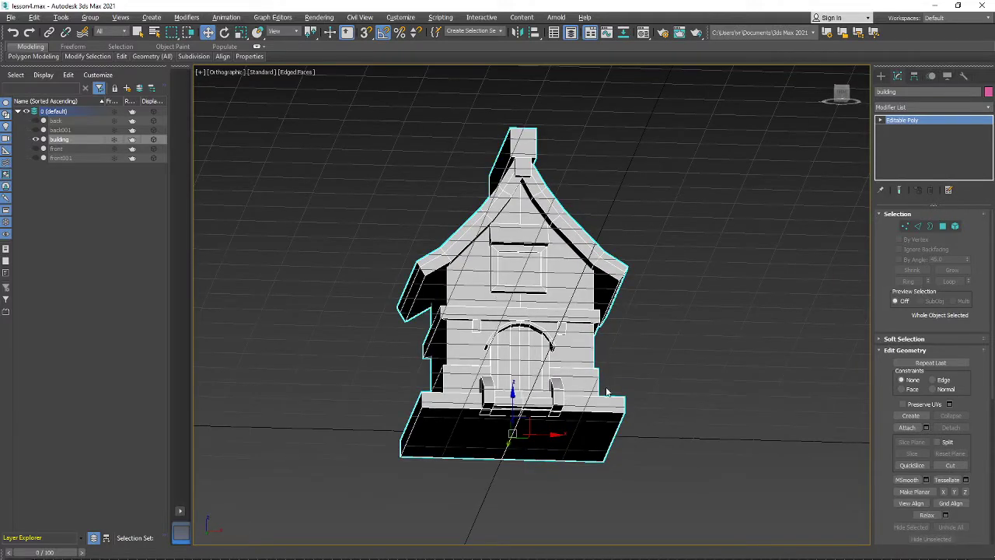
pyautogui.keyDown('alt'); pyautogui.moveTo(607, 393); pyautogui.dragTo(480, 403, button='middle'); pyautogui.keyUp('alt')
pyautogui.keyDown('alt'); pyautogui.moveTo(557, 363); pyautogui.dragTo(625, 355, button='middle'); pyautogui.keyUp('alt')
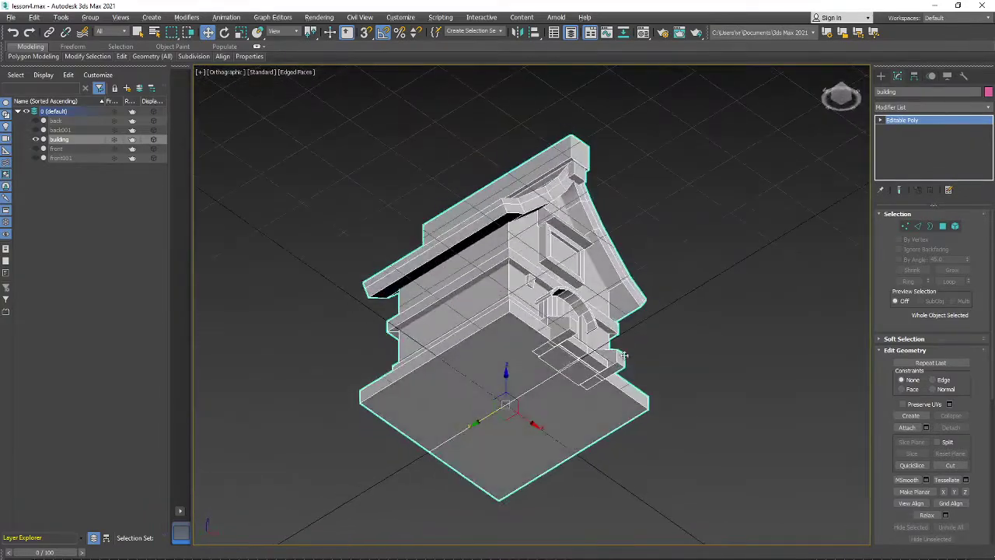
pyautogui.scroll(8, 615, 326)
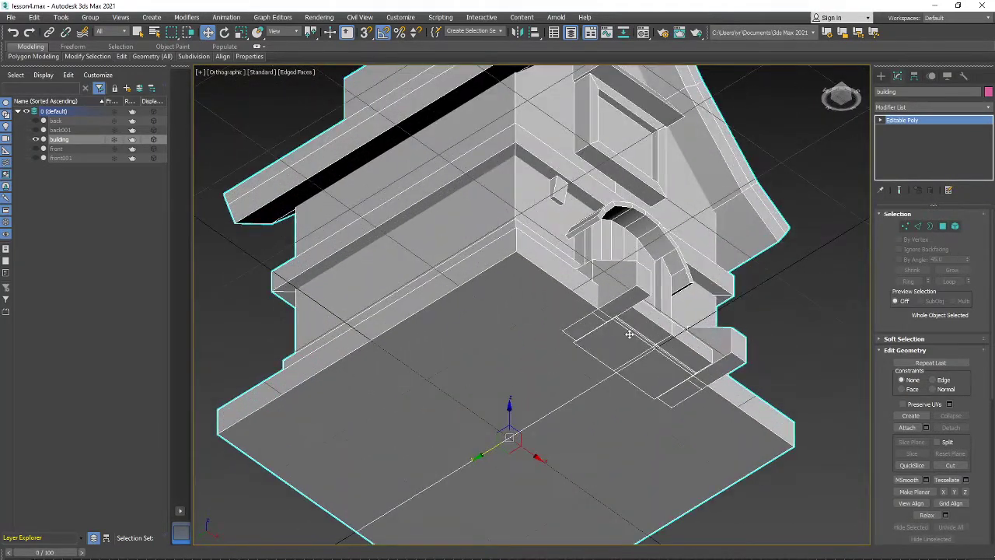
pyautogui.scroll(-5, 538, 322)
pyautogui.moveTo(518, 341); pyautogui.dragTo(472, 299, button='middle')
pyautogui.scroll(-6, 438, 355)
pyautogui.scroll(3, 472, 299)
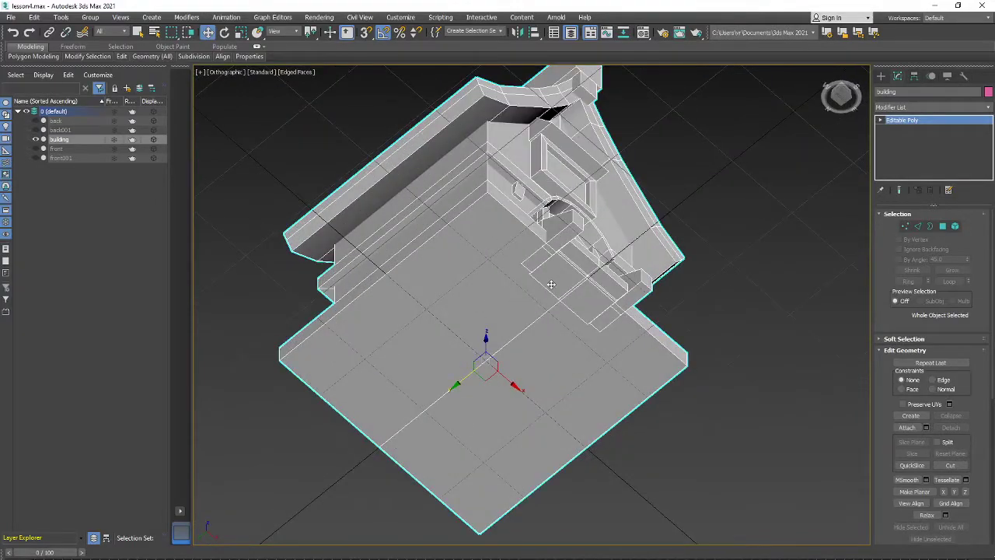
pyautogui.moveTo(480, 278)
pyautogui.keyDown('alt'); pyautogui.mouseDown(button='middle')
pyautogui.moveTo(488, 323)
pyautogui.moveTo(484, 287)
pyautogui.moveTo(465, 287)
pyautogui.mouseUp(button='middle'); pyautogui.keyUp('alt')
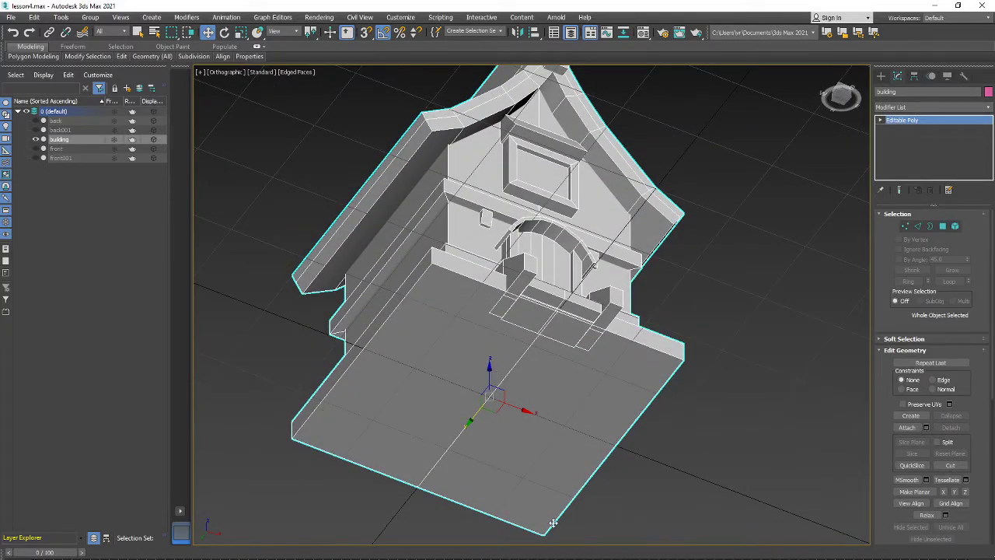
pyautogui.keyDown('alt'); pyautogui.moveTo(462, 349); pyautogui.dragTo(529, 327, button='middle'); pyautogui.keyUp('alt')
pyautogui.scroll(-3, 470, 434)
pyautogui.scroll(3, 521, 352)
pyautogui.scroll(-2, 558, 309)
pyautogui.keyDown('alt'); pyautogui.moveTo(627, 305); pyautogui.dragTo(603, 323, button='middle'); pyautogui.keyUp('alt')
pyautogui.scroll(-2, 601, 321)
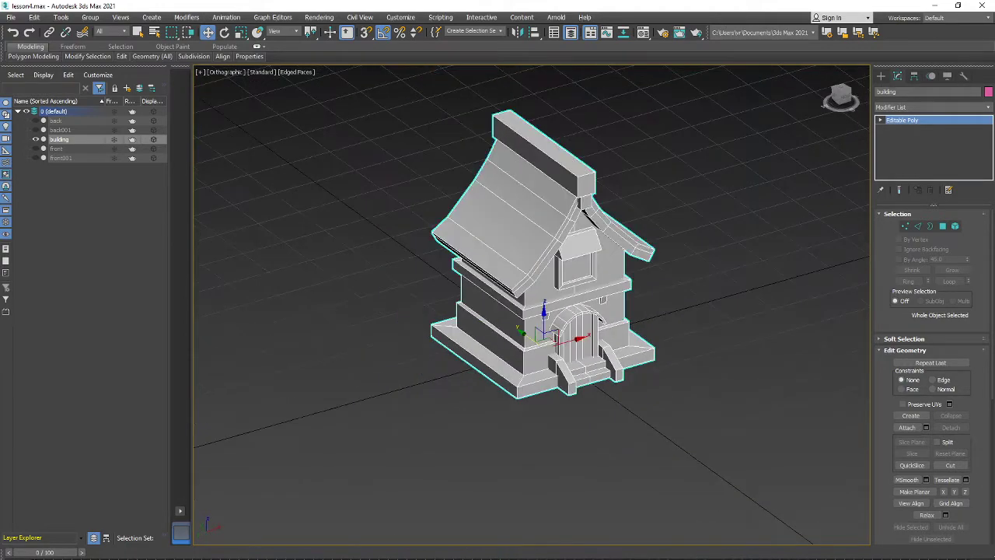
pyautogui.keyDown('alt'); pyautogui.moveTo(566, 289); pyautogui.dragTo(548, 236, button='middle'); pyautogui.keyUp('alt')
pyautogui.keyDown('alt'); pyautogui.moveTo(578, 317); pyautogui.dragTo(583, 346, button='middle'); pyautogui.keyUp('alt')
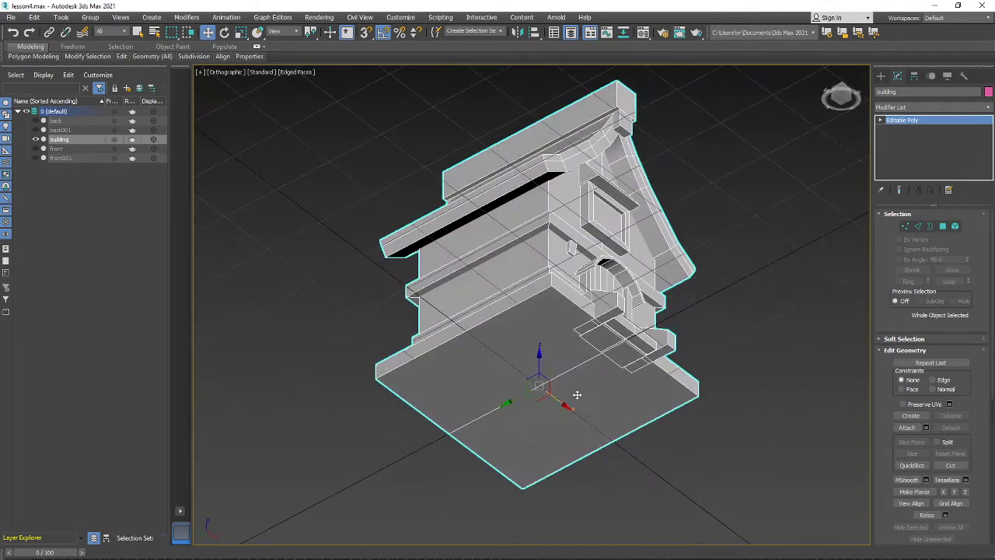
# Delete the two large bottom polygons of the building's base.
pyautogui.click(942, 226)
pyautogui.click(521, 375)
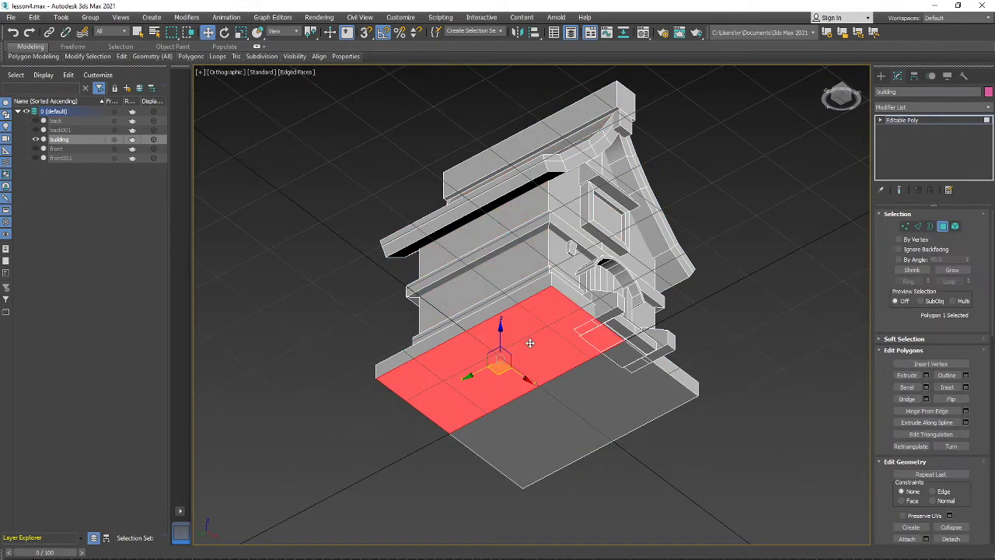
pyautogui.press('Delete')
pyautogui.click(586, 407)
pyautogui.press('Delete')
# Delete the underside polygons of the entrance steps and their side walls.
pyautogui.scroll(5, 622, 354)
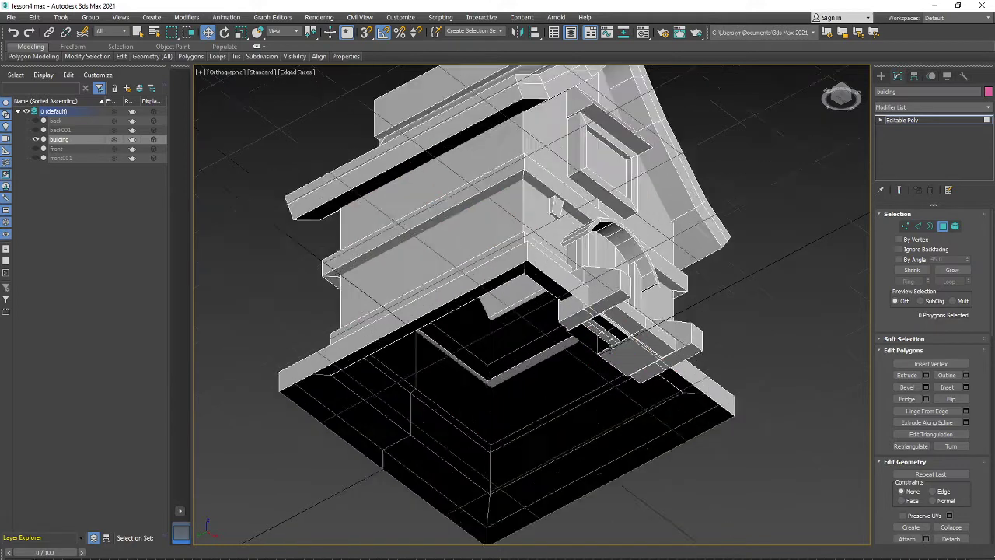
pyautogui.click(625, 364)
pyautogui.press('Delete')
pyautogui.click(584, 267)
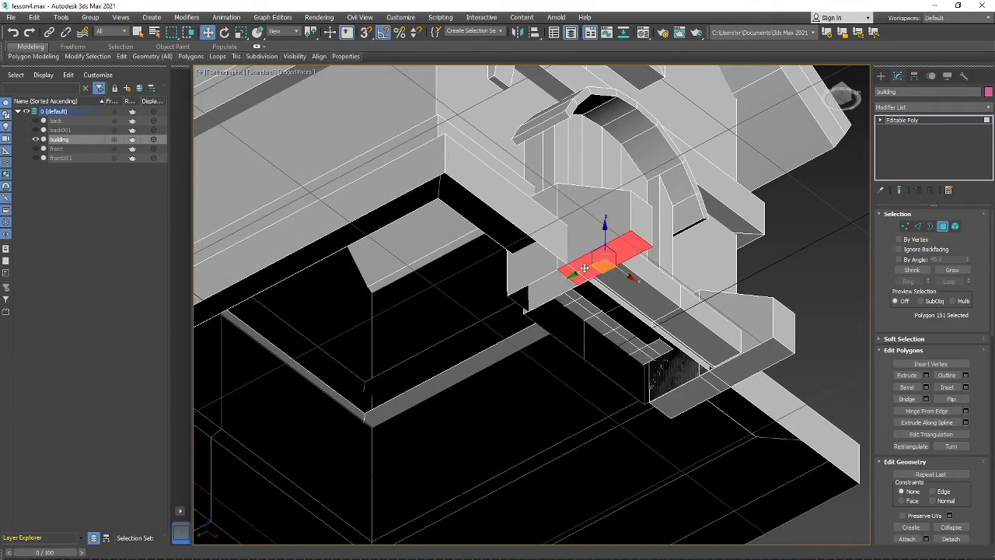
pyautogui.press('Delete')
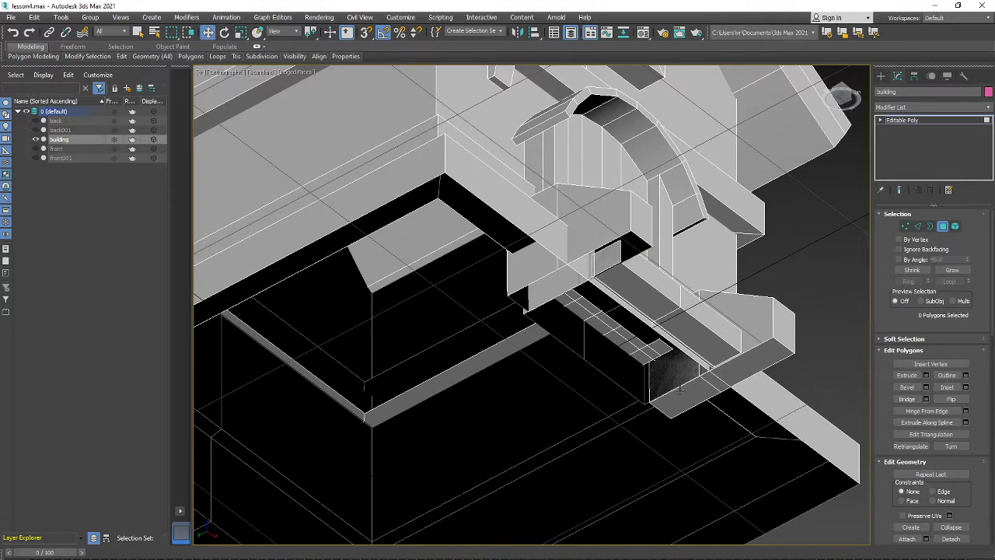
pyautogui.scroll(-4, 680, 390)
pyautogui.keyDown('alt'); pyautogui.moveTo(681, 388); pyautogui.dragTo(548, 363, button='middle'); pyautogui.keyUp('alt')
pyautogui.scroll(3, 545, 360)
pyautogui.click(544, 357)
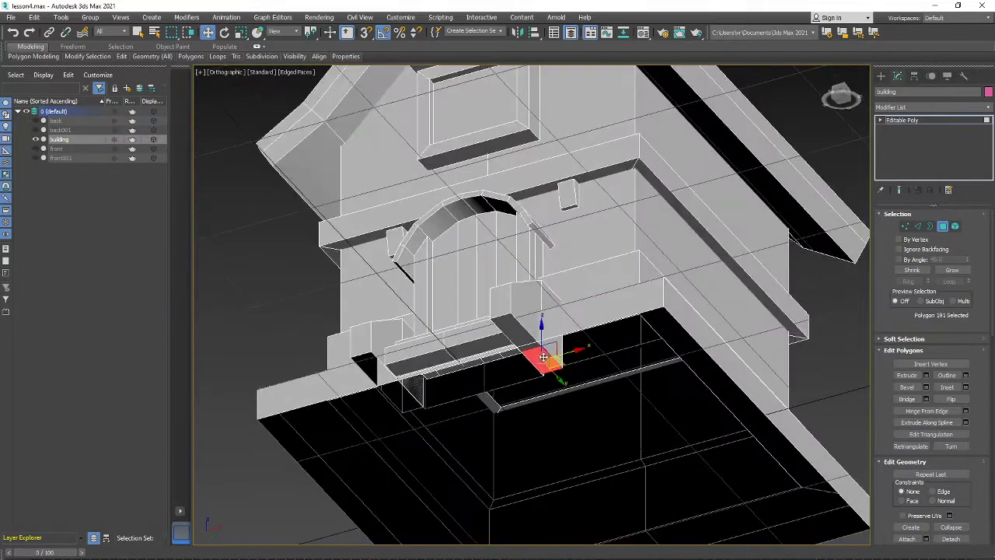
pyautogui.press('Delete')
pyautogui.click(526, 339)
pyautogui.press('Delete')
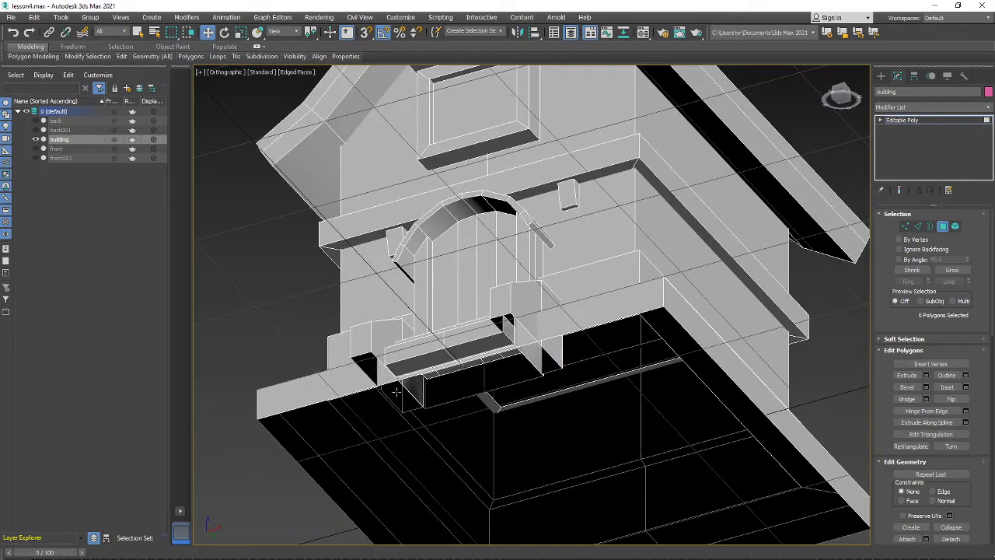
# Delete the eight hidden polygons beneath the entrance steps, inside the building's base.
pyautogui.scroll(3, 396, 392)
pyautogui.scroll(-5, 396, 392)
pyautogui.keyDown('alt'); pyautogui.moveTo(397, 393); pyautogui.dragTo(506, 347, button='middle'); pyautogui.keyUp('alt')
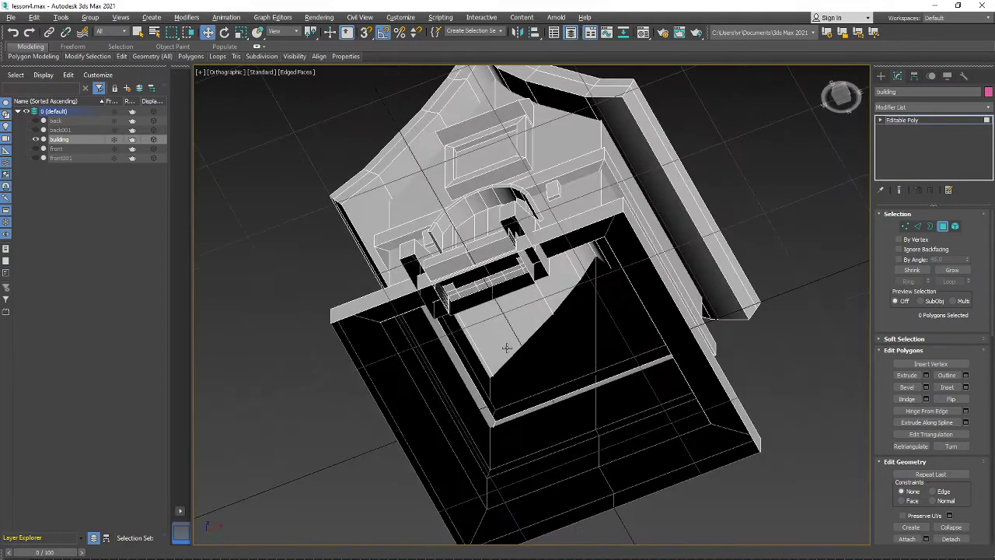
pyautogui.scroll(4, 506, 347)
pyautogui.click(428, 384)
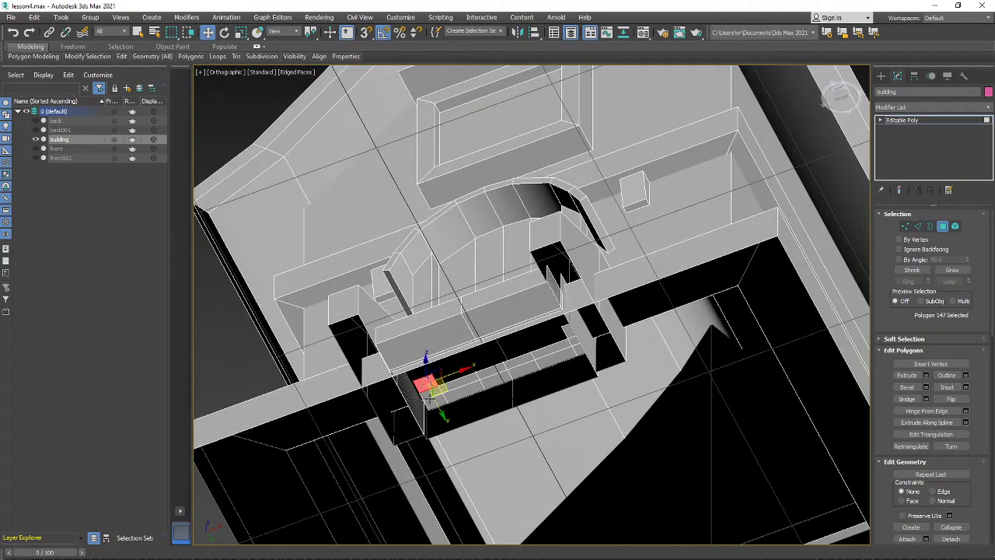
pyautogui.keyDown('ctrl'); pyautogui.click(445, 390); pyautogui.keyUp('ctrl')
pyautogui.keyDown('ctrl'); pyautogui.click(463, 389); pyautogui.keyUp('ctrl')
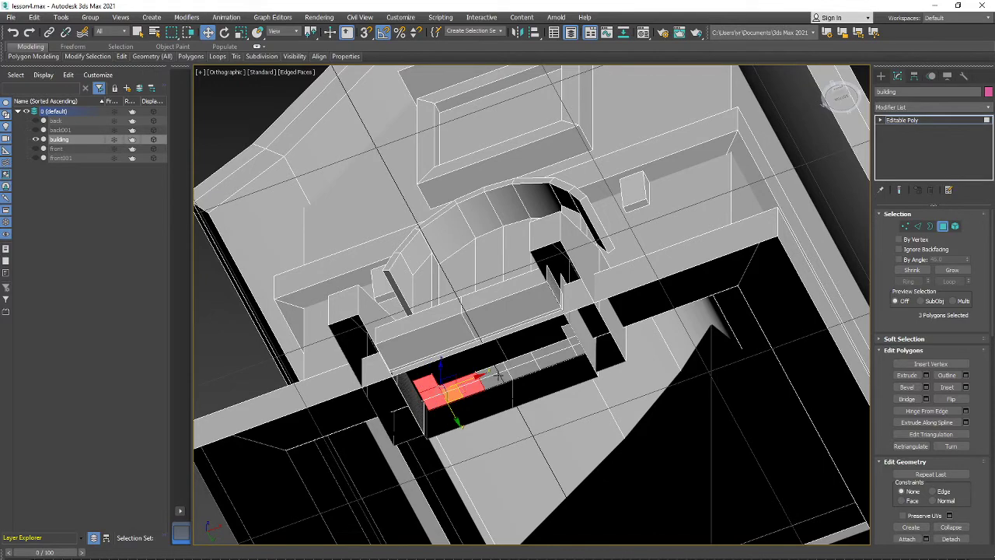
pyautogui.keyDown('ctrl'); pyautogui.click(498, 372); pyautogui.keyUp('ctrl')
pyautogui.keyDown('ctrl'); pyautogui.click(525, 363); pyautogui.keyUp('ctrl')
pyautogui.keyDown('ctrl'); pyautogui.click(548, 354); pyautogui.keyUp('ctrl')
pyautogui.keyDown('ctrl'); pyautogui.click(573, 337); pyautogui.keyUp('ctrl')
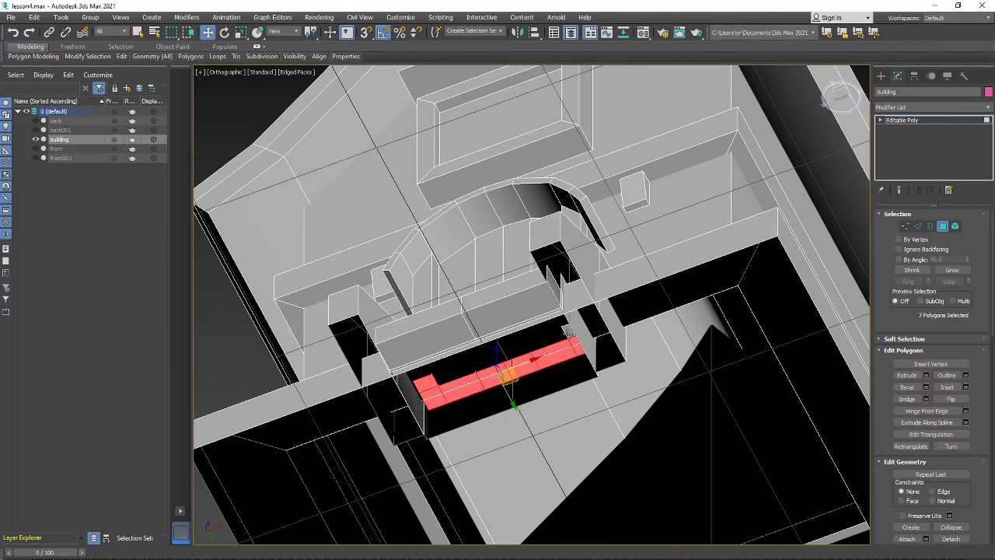
pyautogui.keyDown('ctrl'); pyautogui.click(568, 333); pyautogui.keyUp('ctrl')
pyautogui.keyDown('alt'); pyautogui.moveTo(553, 370); pyautogui.dragTo(585, 447, button='middle'); pyautogui.keyUp('alt')
pyautogui.press('Delete')
# Delete two more hidden polygons on the underside by the entrance steps.
pyautogui.scroll(-3, 597, 395)
pyautogui.moveTo(584, 447); pyautogui.dragTo(604, 272, button='middle')
pyautogui.press('F4')
pyautogui.click(540, 214)
pyautogui.keyDown('ctrl'); pyautogui.click(587, 231); pyautogui.keyUp('ctrl')
pyautogui.keyDown('alt'); pyautogui.moveTo(589, 234); pyautogui.dragTo(604, 256, button='middle'); pyautogui.keyUp('alt')
pyautogui.press('Delete')
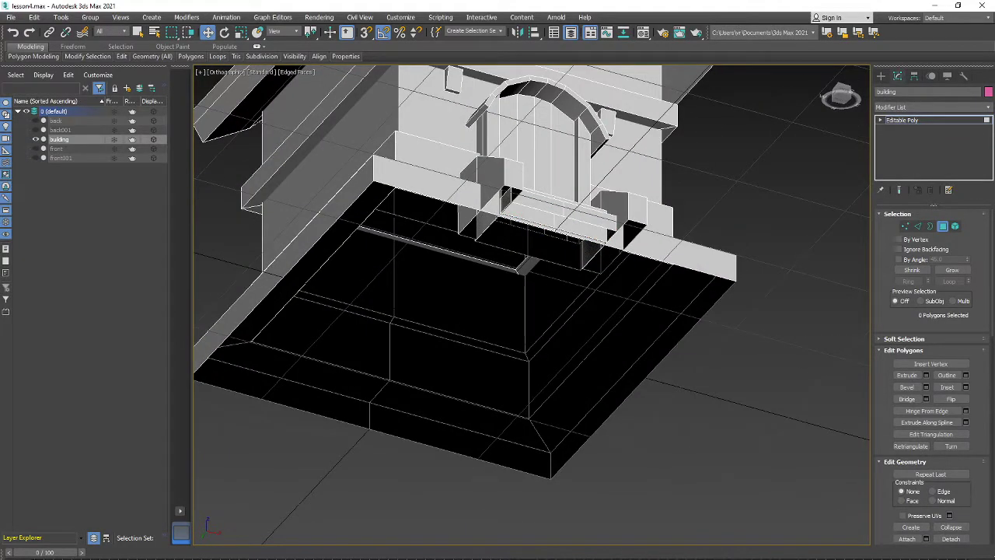
# Switch to the BigBlueButton meeting in the browser to check it, and return to 3ds Max.
pyautogui.click(166, 558)
pyautogui.click(144, 549)
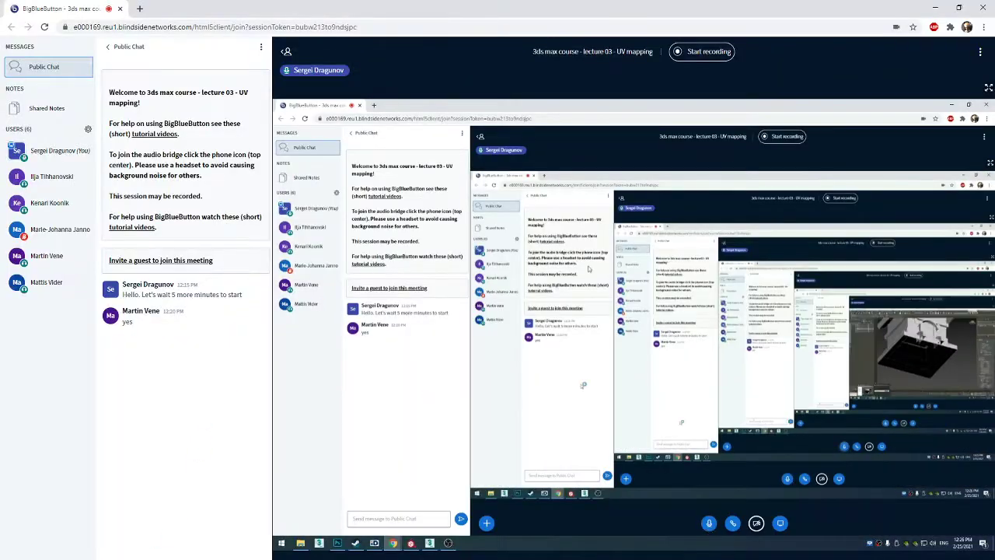
pyautogui.click(935, 8)
# Leave polygon editing and add an Unwrap UVW modifier to the whole building.
pyautogui.keyDown('alt'); pyautogui.moveTo(480, 291); pyautogui.dragTo(481, 430, button='middle'); pyautogui.keyUp('alt')
pyautogui.scroll(-4, 493, 337)
pyautogui.keyDown('alt'); pyautogui.moveTo(470, 321); pyautogui.dragTo(607, 318, button='middle'); pyautogui.keyUp('alt')
pyautogui.click(941, 228)
pyautogui.moveTo(514, 303); pyautogui.dragTo(533, 318, button='middle')
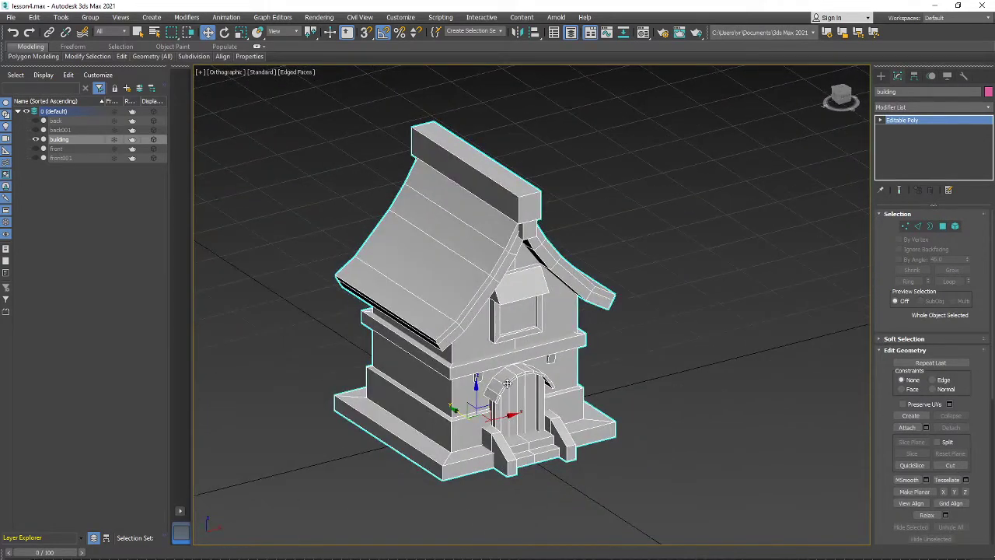
pyautogui.keyDown('alt'); pyautogui.moveTo(506, 383); pyautogui.dragTo(465, 395, button='middle'); pyautogui.keyUp('alt')
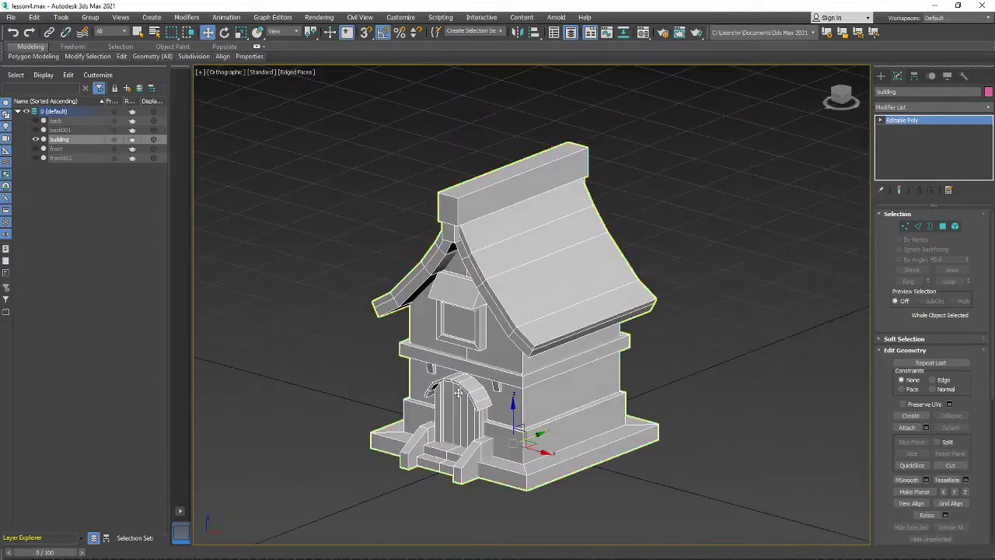
pyautogui.click(896, 108)
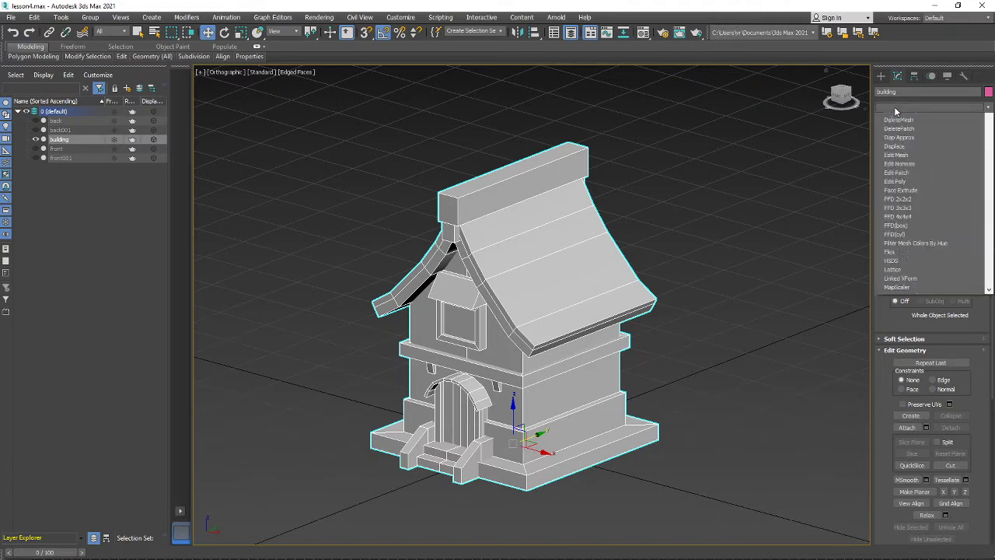
pyautogui.scroll(-20, 902, 358)
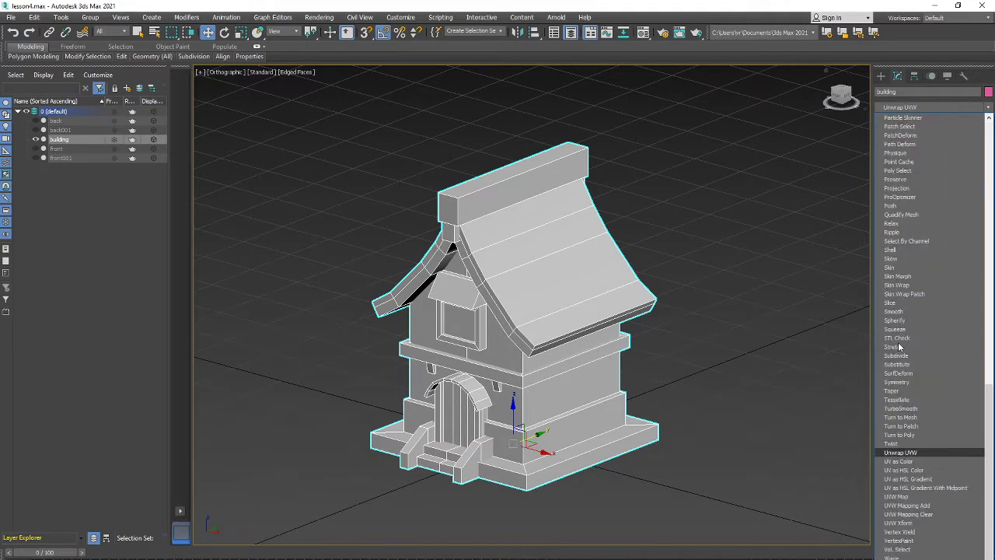
pyautogui.click(902, 452)
pyautogui.keyDown('alt'); pyautogui.moveTo(486, 331); pyautogui.dragTo(562, 330, button='middle'); pyautogui.keyUp('alt')
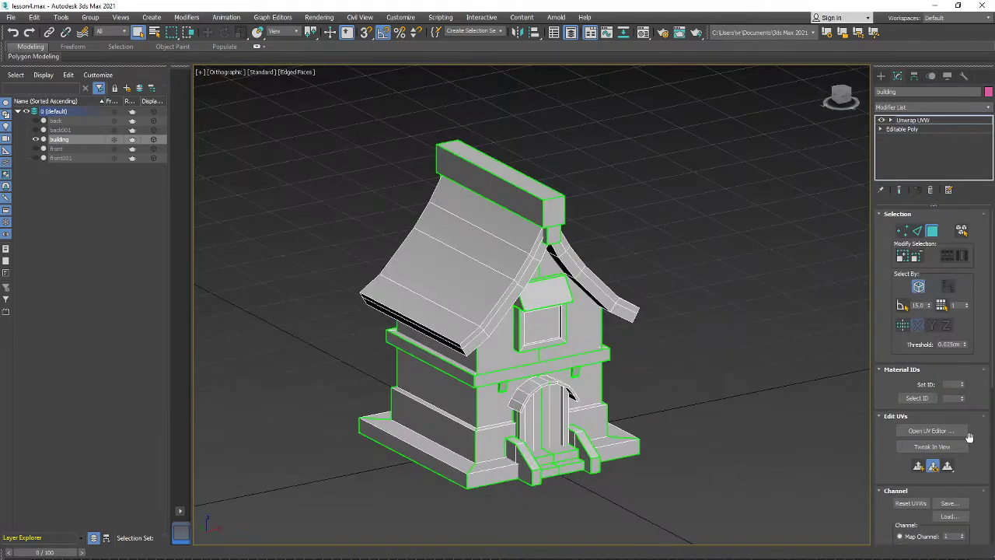
# Open the UV editor and move all of the building's UV polygons above the checker tile.
pyautogui.click(922, 430)
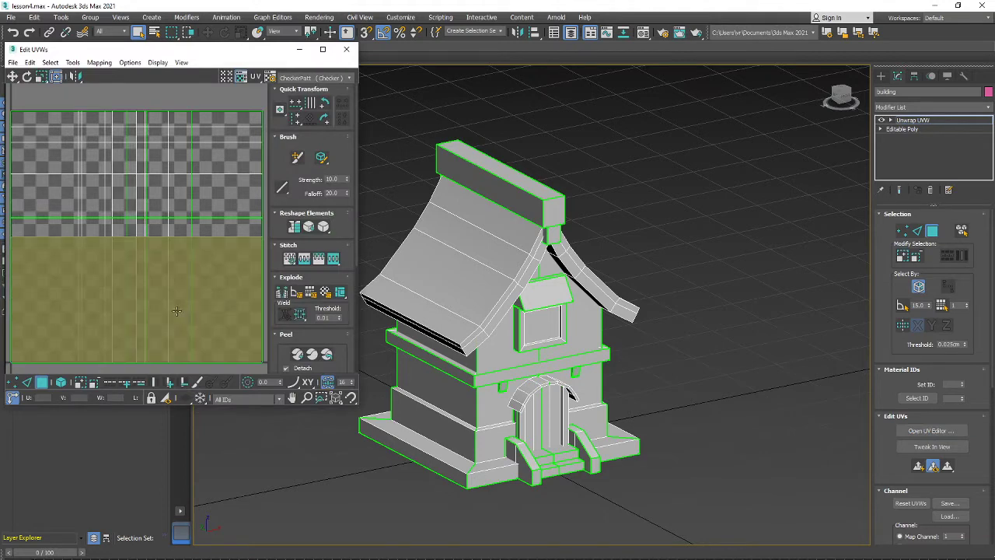
pyautogui.scroll(-6, 189, 304)
pyautogui.hotkey('ctrl', 'a')
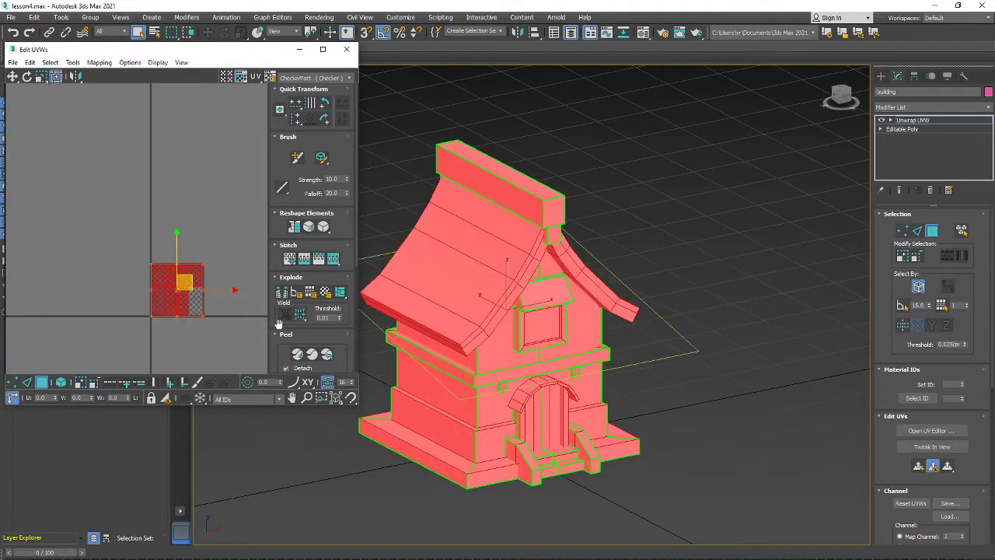
pyautogui.moveTo(170, 276)
pyautogui.mouseDown(button='middle')
pyautogui.moveTo(189, 286)
pyautogui.moveTo(167, 274)
pyautogui.mouseUp(button='middle')
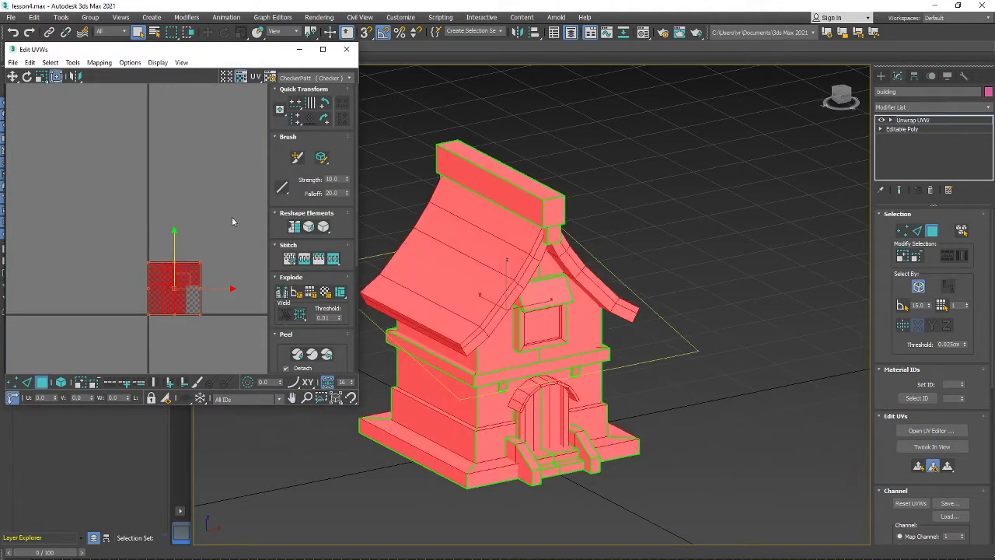
pyautogui.keyDown('alt'); pyautogui.moveTo(570, 209); pyautogui.dragTo(605, 212, button='middle'); pyautogui.keyUp('alt')
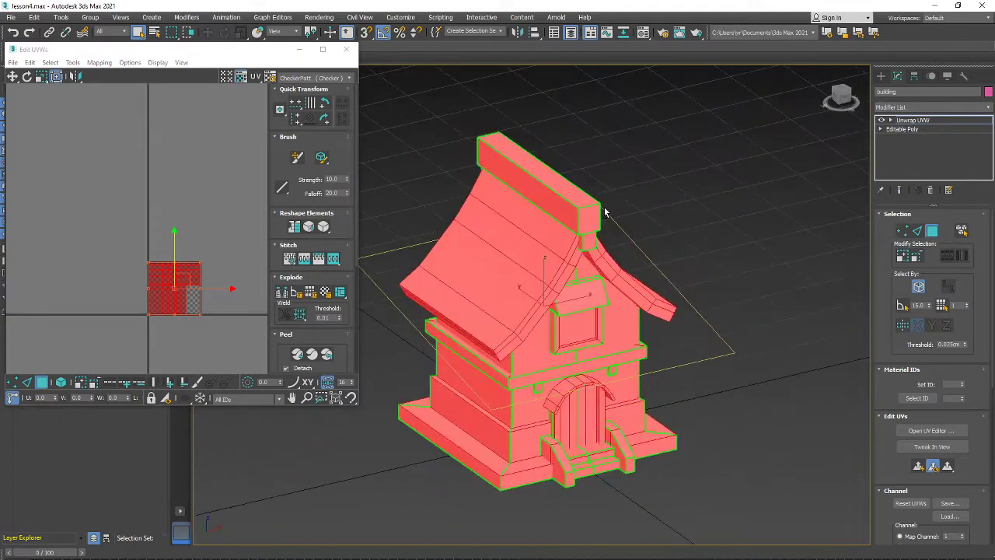
pyautogui.scroll(4, 215, 321)
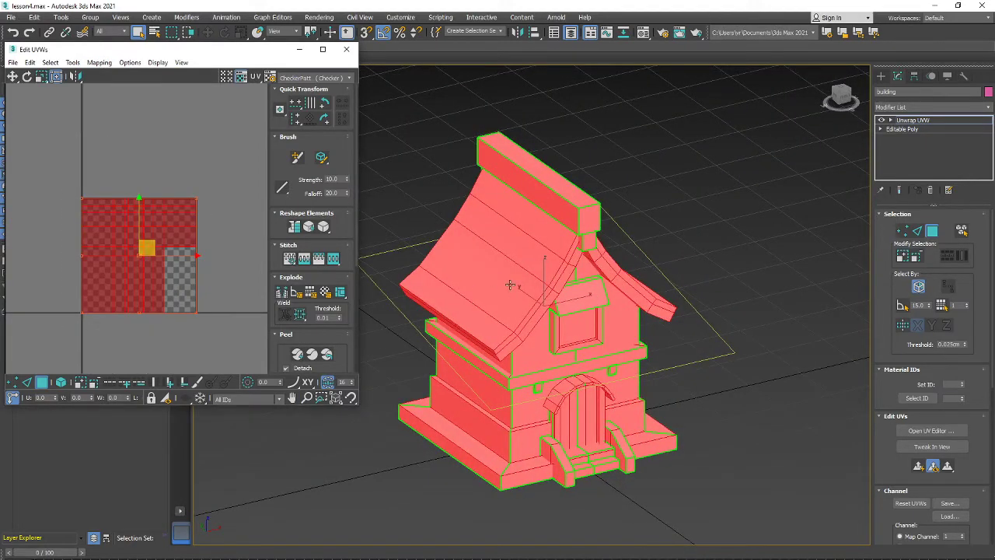
pyautogui.moveTo(510, 284)
pyautogui.keyDown('alt'); pyautogui.mouseDown(button='middle')
pyautogui.moveTo(529, 285)
pyautogui.moveTo(512, 280)
pyautogui.mouseUp(button='middle'); pyautogui.keyUp('alt')
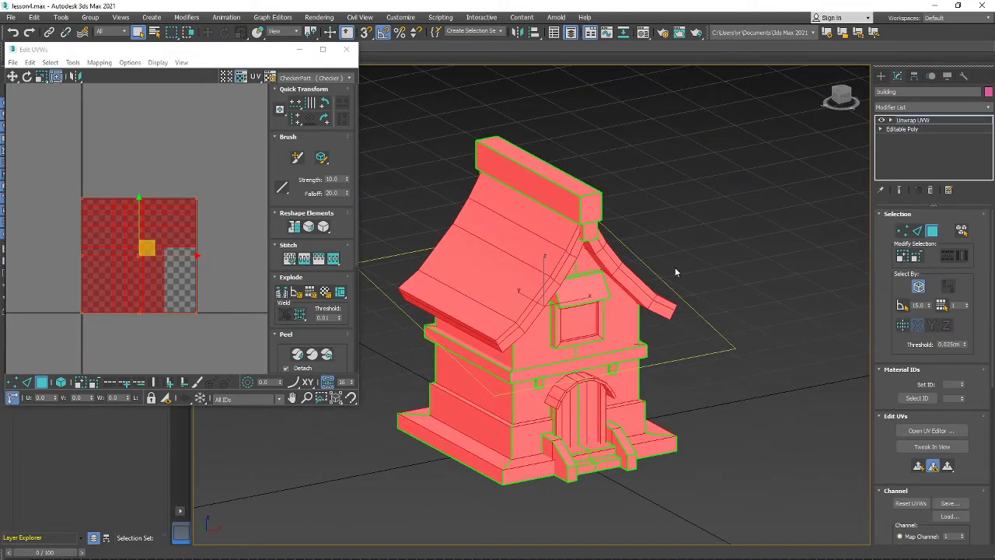
pyautogui.moveTo(581, 411)
pyautogui.keyDown('alt'); pyautogui.mouseDown(button='middle')
pyautogui.moveTo(579, 393)
pyautogui.moveTo(588, 402)
pyautogui.mouseUp(button='middle'); pyautogui.keyUp('alt')
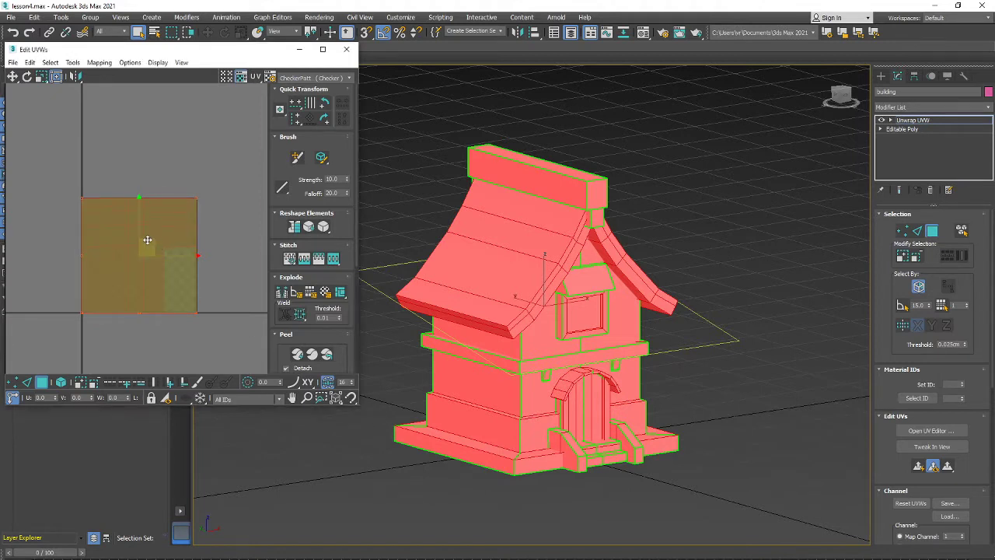
pyautogui.moveTo(158, 246); pyautogui.dragTo(143, 105)
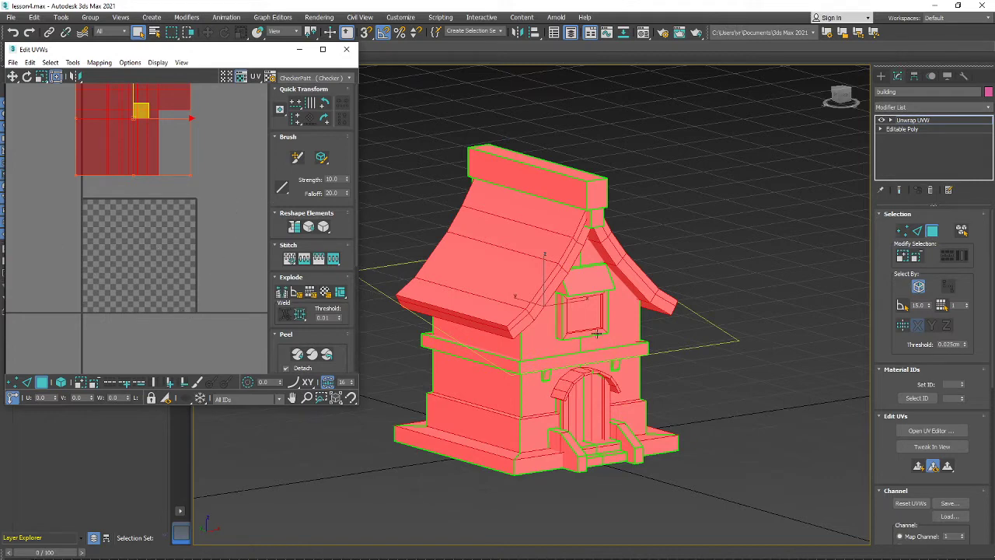
# Select the four outer polygons on each of the two roof slopes.
pyautogui.moveTo(597, 333)
pyautogui.keyDown('alt'); pyautogui.mouseDown(button='middle')
pyautogui.moveTo(603, 354)
pyautogui.moveTo(638, 381)
pyautogui.moveTo(594, 340)
pyautogui.mouseUp(button='middle'); pyautogui.keyUp('alt')
pyautogui.click(587, 260)
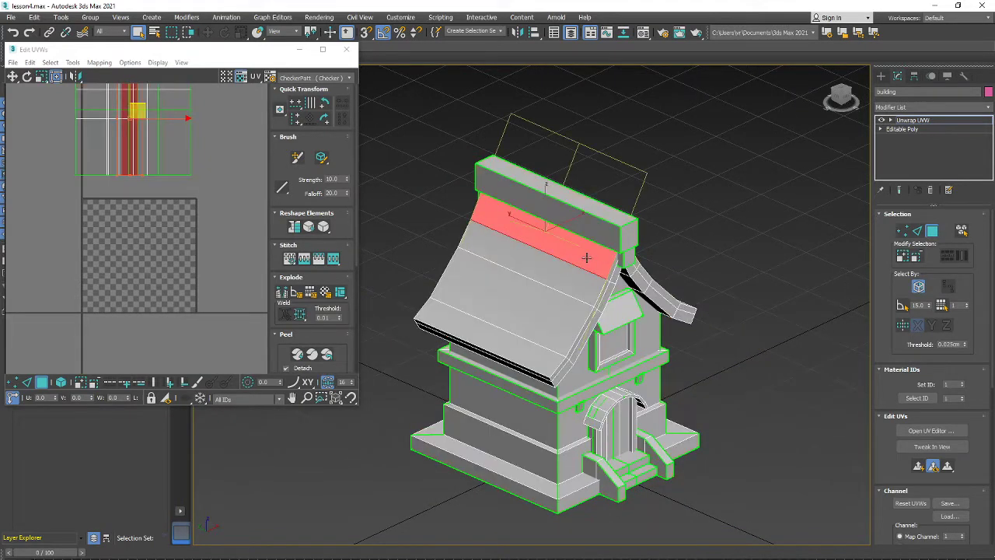
pyautogui.keyDown('ctrl'); pyautogui.click(565, 282); pyautogui.keyUp('ctrl')
pyautogui.keyDown('ctrl'); pyautogui.click(541, 313); pyautogui.keyUp('ctrl')
pyautogui.keyDown('ctrl'); pyautogui.click(513, 341); pyautogui.keyUp('ctrl')
pyautogui.keyDown('alt'); pyautogui.moveTo(518, 342); pyautogui.dragTo(618, 363, button='middle'); pyautogui.keyUp('alt')
pyautogui.keyDown('ctrl'); pyautogui.click(545, 264); pyautogui.keyUp('ctrl')
pyautogui.keyDown('ctrl'); pyautogui.click(572, 305); pyautogui.keyUp('ctrl')
pyautogui.keyDown('ctrl'); pyautogui.click(595, 336); pyautogui.keyUp('ctrl')
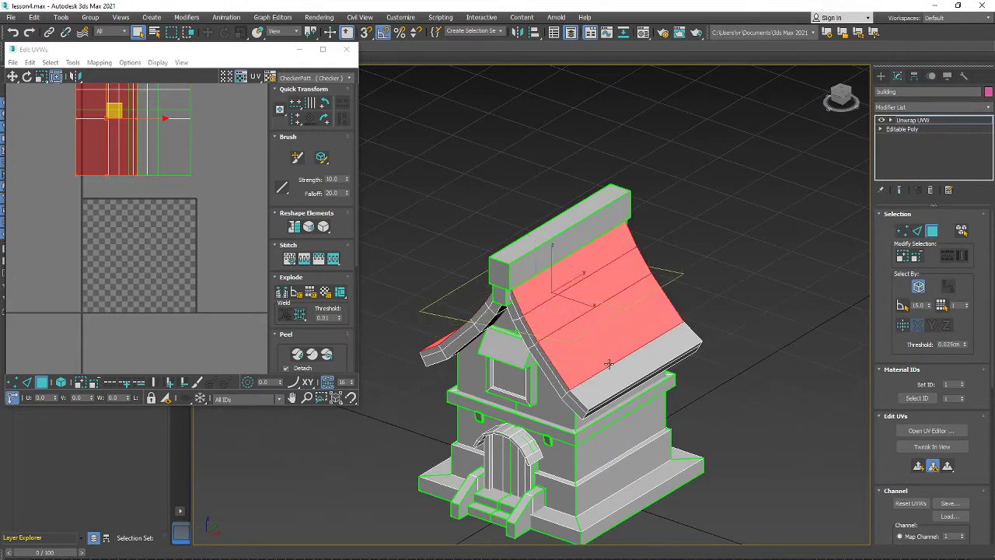
pyautogui.keyDown('ctrl'); pyautogui.click(610, 368); pyautogui.keyUp('ctrl')
pyautogui.scroll(-4, 636, 387)
pyautogui.keyDown('alt'); pyautogui.moveTo(627, 384); pyautogui.dragTo(684, 358, button='middle'); pyautogui.keyUp('alt')
pyautogui.scroll(3, 707, 339)
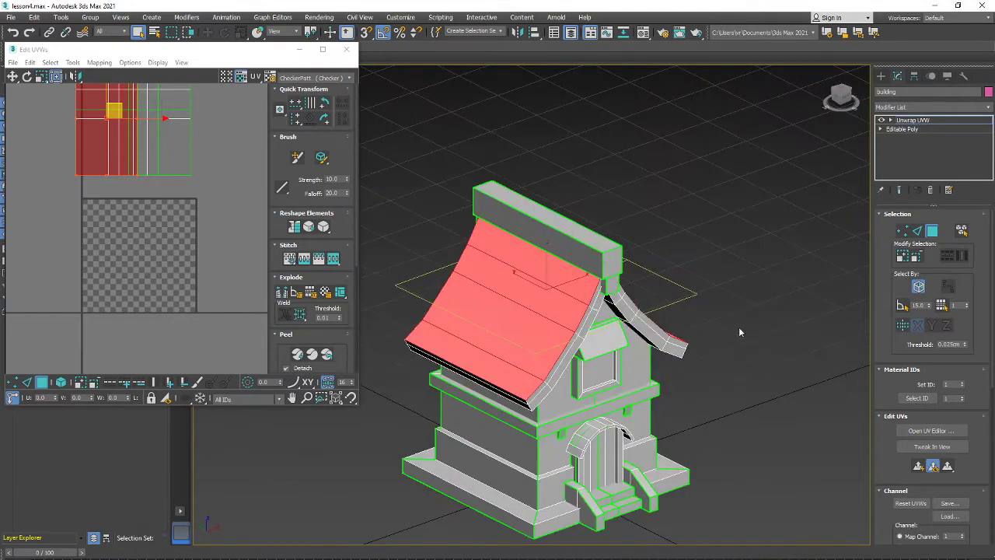
# Unhide all objects and leave polygon selection in the building's Unwrap UVW modifier.
pyautogui.rightClick(743, 325)
pyautogui.click(780, 273)
pyautogui.scroll(-4, 626, 311)
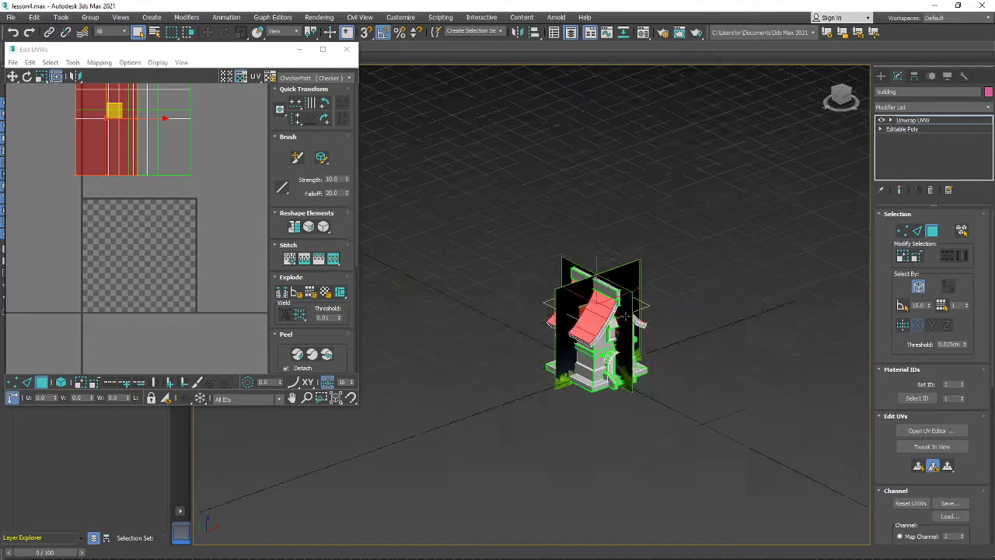
pyautogui.scroll(2, 625, 315)
pyautogui.click(932, 121)
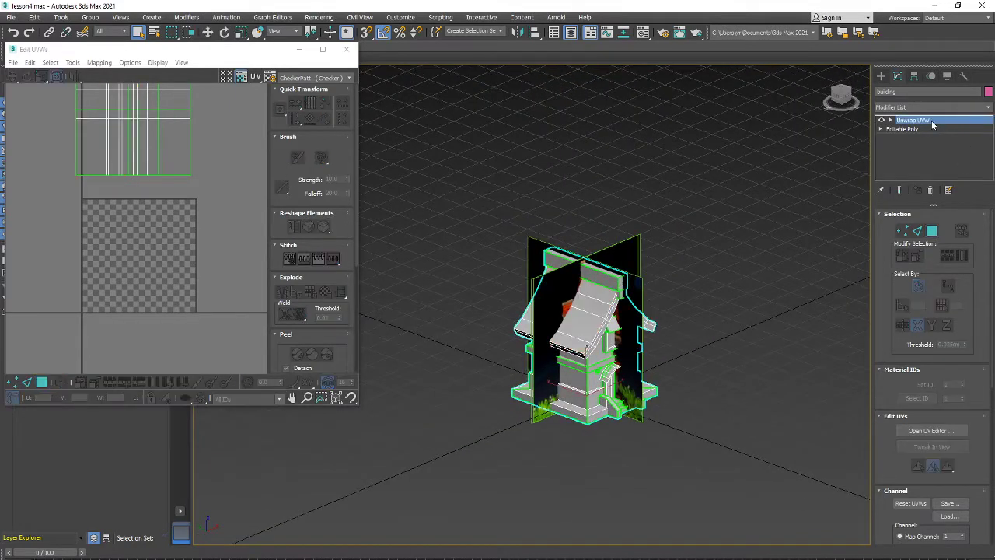
pyautogui.hotkey('ctrl', 'e')
# Move the front reference plane away from the building so its house picture stands clear behind it.
pyautogui.click(614, 255)
pyautogui.scroll(2, 614, 255)
pyautogui.scroll(-4, 631, 270)
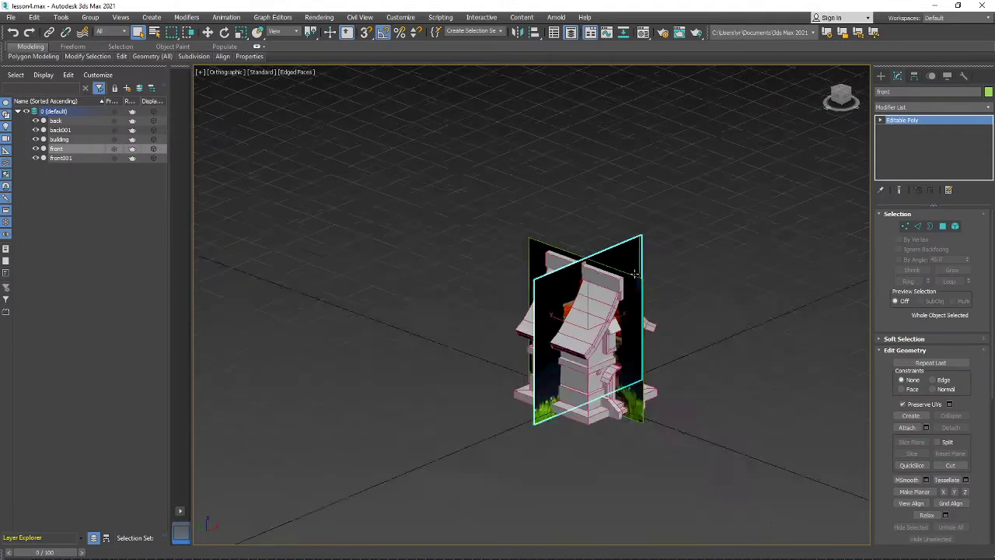
pyautogui.keyDown('alt'); pyautogui.moveTo(631, 269); pyautogui.dragTo(608, 285, button='middle'); pyautogui.keyUp('alt')
pyautogui.click(207, 34)
pyautogui.keyDown('alt'); pyautogui.moveTo(437, 258); pyautogui.dragTo(456, 284, button='middle'); pyautogui.keyUp('alt')
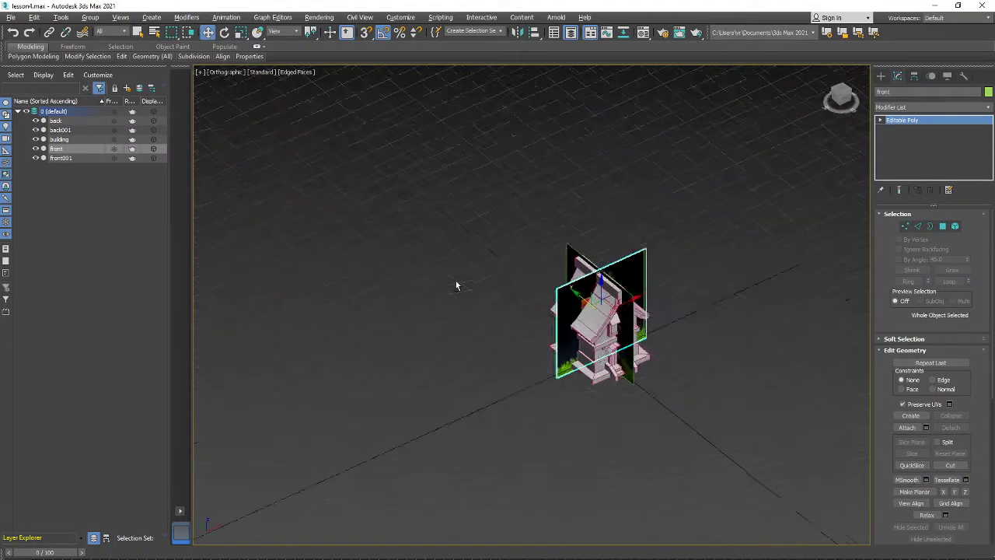
pyautogui.scroll(3, 456, 284)
pyautogui.moveTo(634, 307); pyautogui.dragTo(483, 203)
pyautogui.keyDown('alt'); pyautogui.moveTo(599, 279); pyautogui.dragTo(558, 301, button='middle'); pyautogui.keyUp('alt')
# Hide the front001 and back reference planes.
pyautogui.click(620, 250)
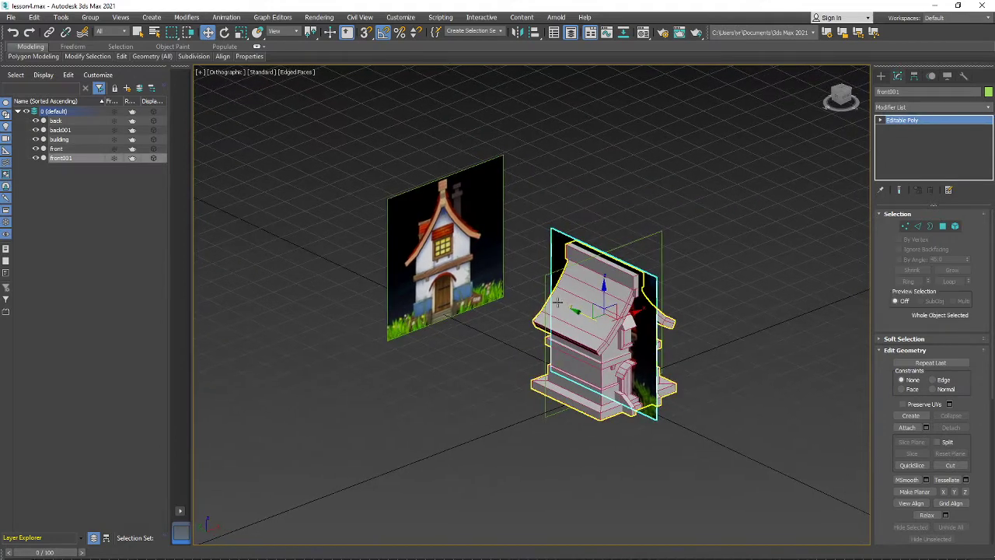
pyautogui.rightClick(553, 235)
pyautogui.click(582, 198)
pyautogui.scroll(-4, 623, 263)
pyautogui.keyDown('alt'); pyautogui.moveTo(617, 252); pyautogui.dragTo(484, 384, button='middle'); pyautogui.keyUp('alt')
pyautogui.scroll(3, 484, 384)
pyautogui.click(503, 275)
pyautogui.rightClick(504, 276)
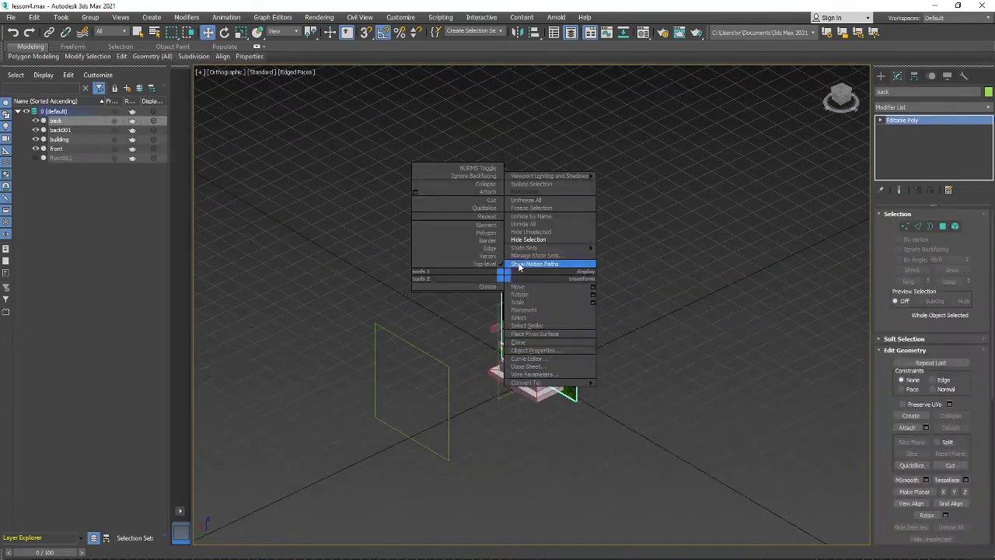
pyautogui.click(521, 241)
# Hide the back001 reference plane.
pyautogui.scroll(-5, 548, 289)
pyautogui.keyDown('alt'); pyautogui.moveTo(515, 317); pyautogui.dragTo(602, 308, button='middle'); pyautogui.keyUp('alt')
pyautogui.scroll(6, 467, 277)
pyautogui.click(464, 265)
pyautogui.rightClick(464, 265)
pyautogui.click(488, 230)
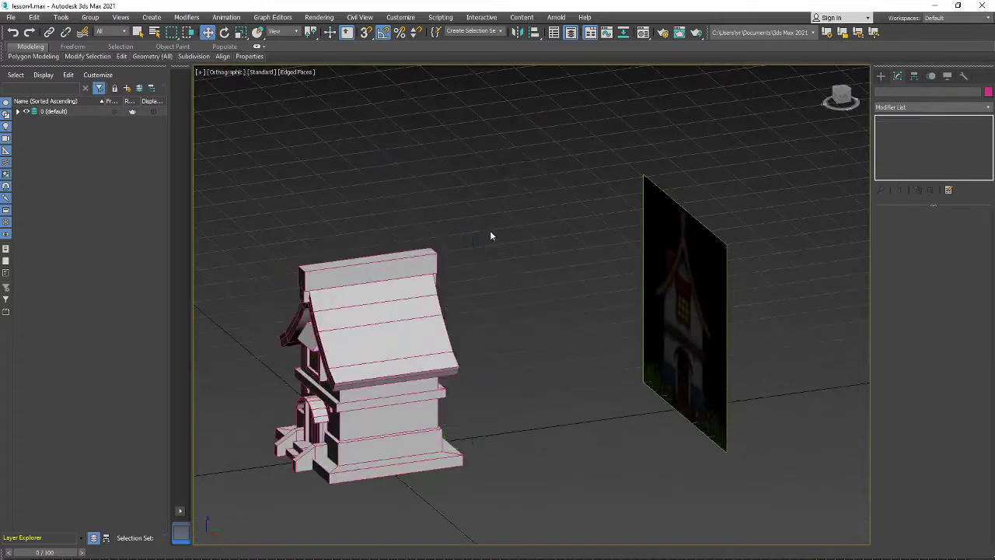
# Extend the front reference plane along X by its right edge with Preserve UVs on, until it spans all four house views.
pyautogui.keyDown('alt'); pyautogui.moveTo(366, 310); pyautogui.dragTo(493, 311, button='middle'); pyautogui.keyUp('alt')
pyautogui.scroll(-1, 493, 311)
pyautogui.moveTo(645, 309); pyautogui.dragTo(571, 301, button='middle')
pyautogui.click(593, 242)
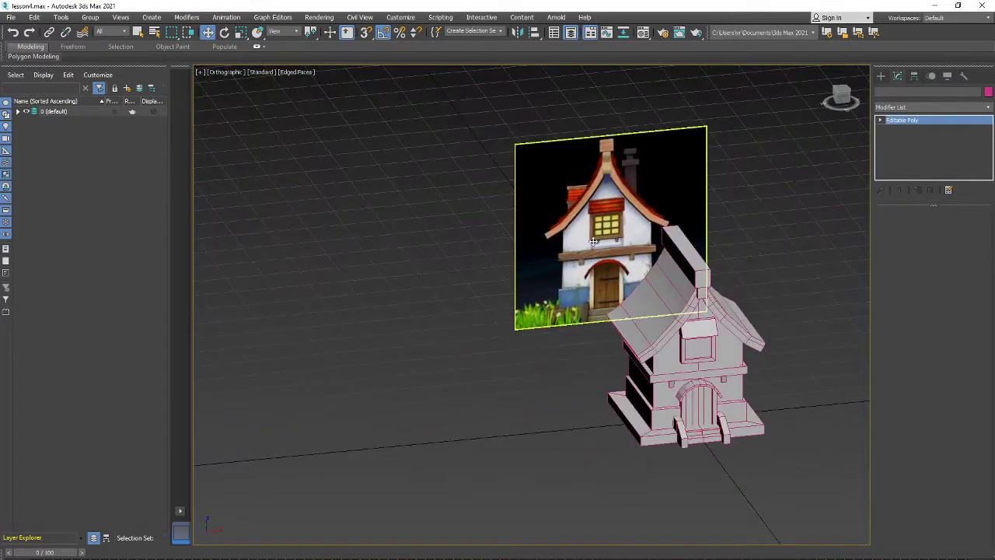
pyautogui.scroll(-2, 453, 294)
pyautogui.click(917, 226)
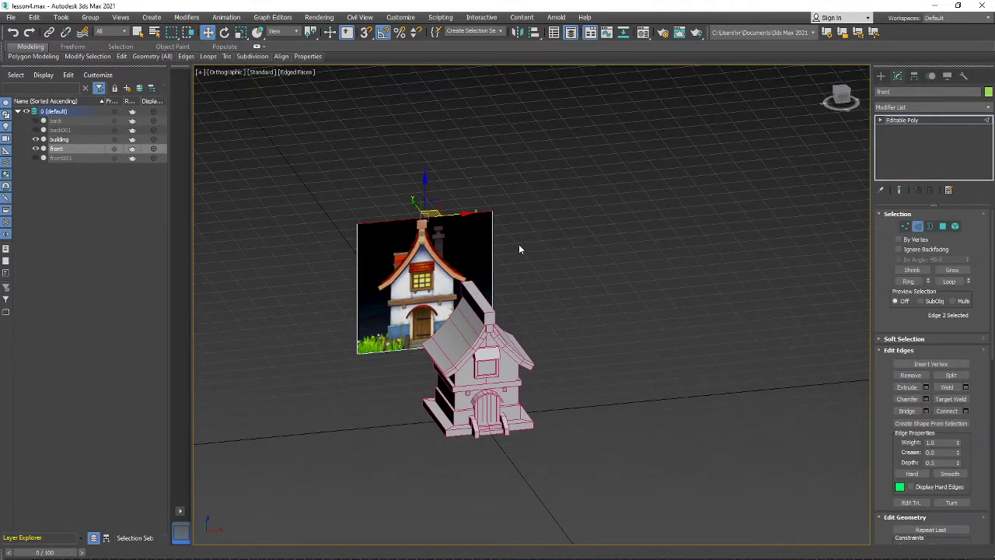
pyautogui.click(492, 246)
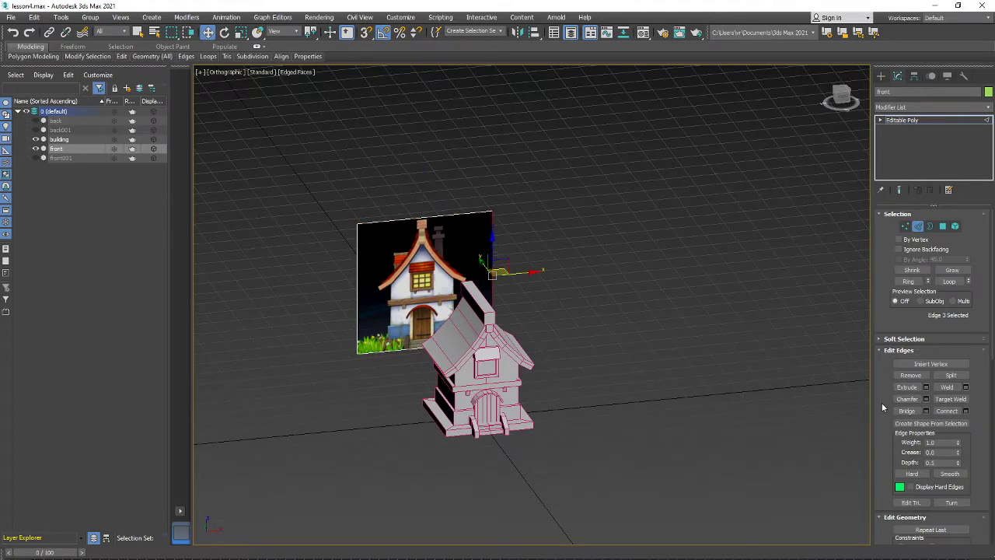
pyautogui.scroll(-4, 882, 402)
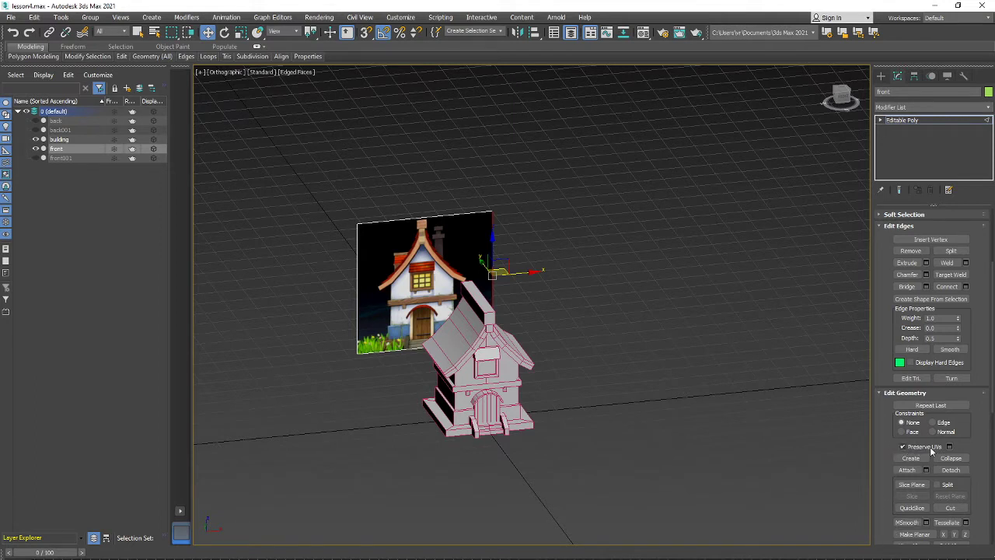
pyautogui.keyDown('shift'); pyautogui.moveTo(519, 273); pyautogui.dragTo(889, 239); pyautogui.keyUp('shift')
pyautogui.scroll(-2, 658, 294)
pyautogui.keyDown('alt'); pyautogui.moveTo(657, 294); pyautogui.dragTo(532, 254, button='middle'); pyautogui.keyUp('alt')
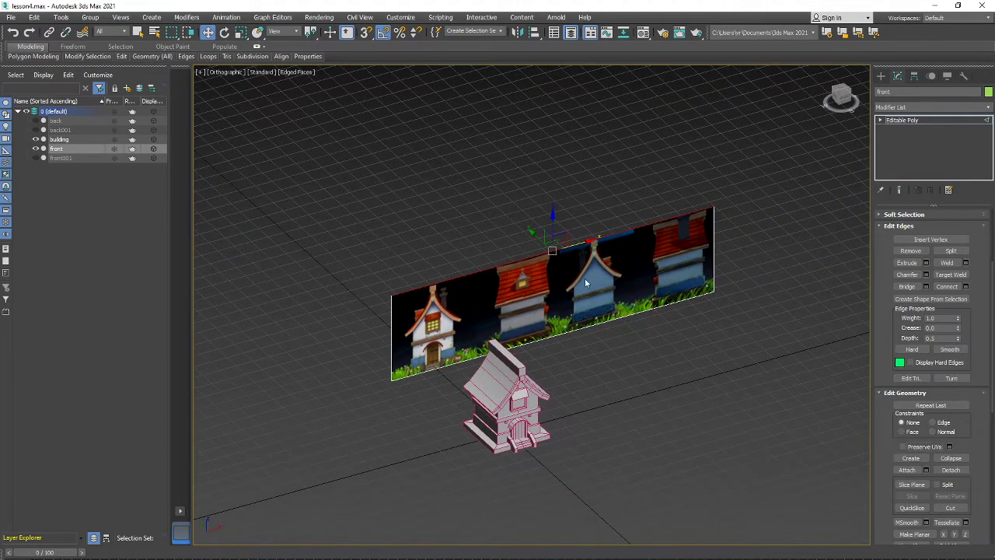
# Try raising the top edge of the front reference plane with Preserve UVs off.
pyautogui.moveTo(555, 226); pyautogui.dragTo(566, 189)
pyautogui.hotkey('ctrl', 'z')
pyautogui.hotkey('ctrl', 'z')
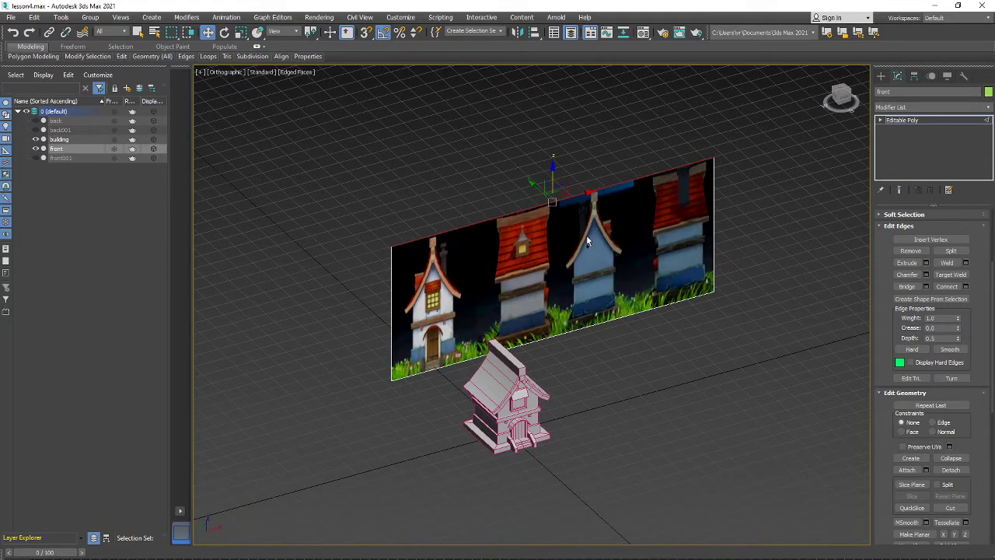
# Exit edge editing on the front reference plane and return to object level.
pyautogui.scroll(4, 558, 260)
pyautogui.scroll(-4, 558, 270)
pyautogui.keyDown('alt'); pyautogui.moveTo(587, 273); pyautogui.dragTo(565, 262, button='middle'); pyautogui.keyUp('alt')
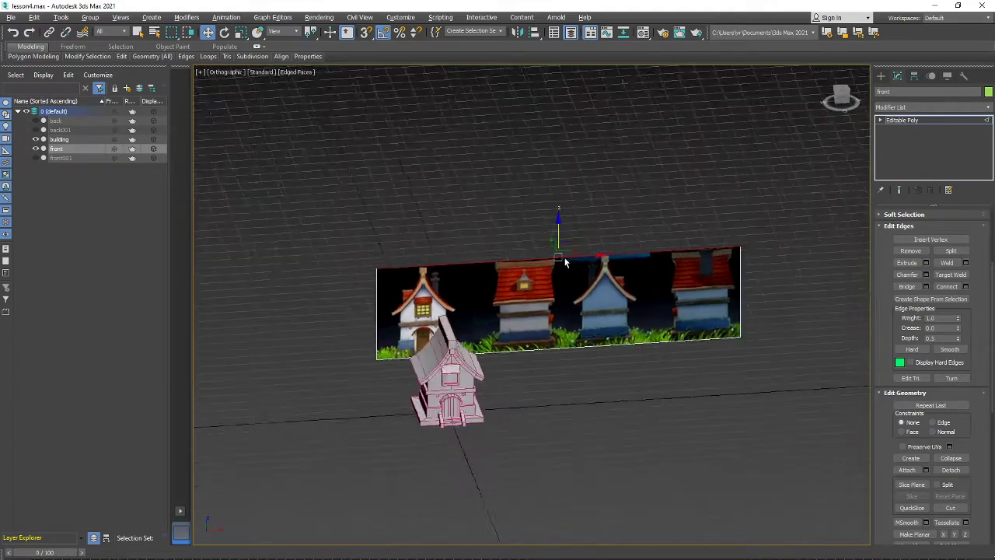
pyautogui.scroll(2, 564, 263)
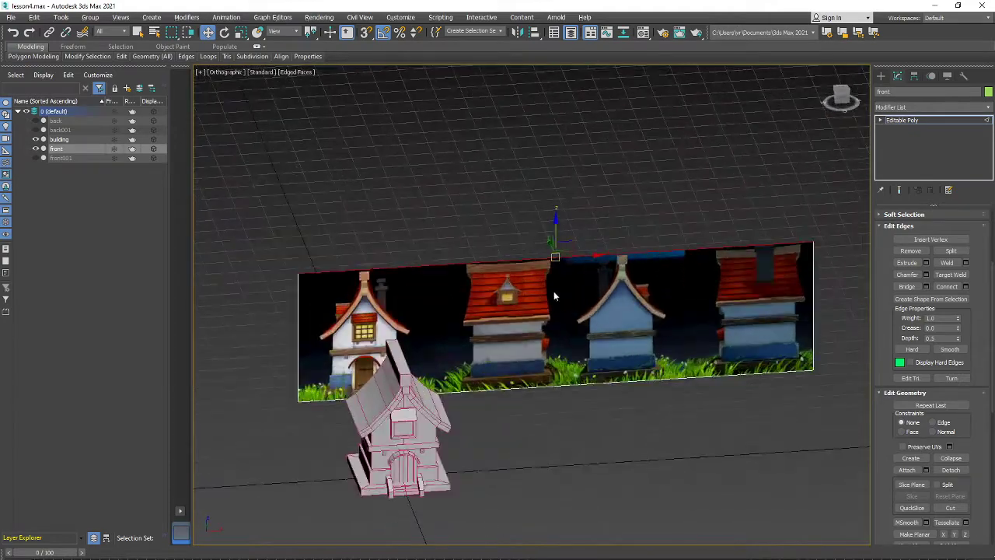
pyautogui.click(902, 121)
# Examine the four house views on the extended front reference plane and compare them with the building model.
pyautogui.keyDown('alt'); pyautogui.moveTo(689, 266); pyautogui.dragTo(596, 291, button='middle'); pyautogui.keyUp('alt')
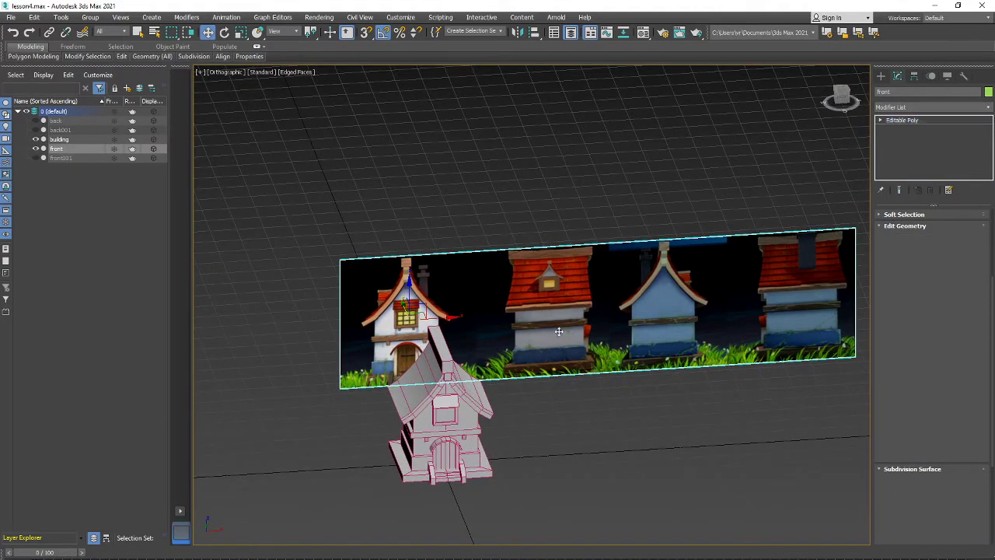
pyautogui.keyDown('alt'); pyautogui.moveTo(559, 332); pyautogui.dragTo(593, 347, button='middle'); pyautogui.keyUp('alt')
pyautogui.moveTo(441, 342); pyautogui.dragTo(338, 313)
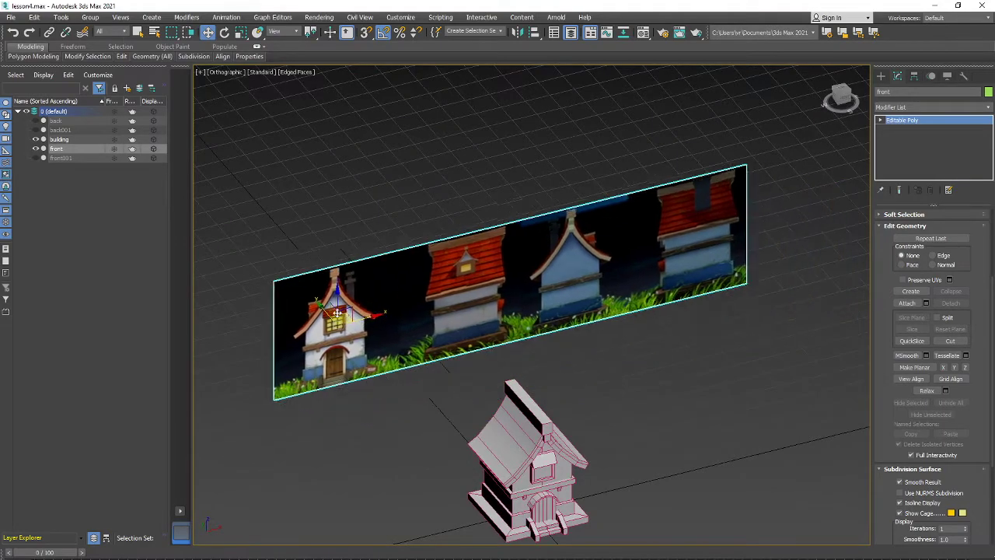
pyautogui.keyDown('alt'); pyautogui.moveTo(336, 313); pyautogui.dragTo(236, 331, button='middle'); pyautogui.keyUp('alt')
pyautogui.keyDown('alt'); pyautogui.moveTo(429, 347); pyautogui.dragTo(574, 297, button='middle'); pyautogui.keyUp('alt')
pyautogui.keyDown('alt'); pyautogui.moveTo(548, 341); pyautogui.dragTo(433, 261, button='middle'); pyautogui.keyUp('alt')
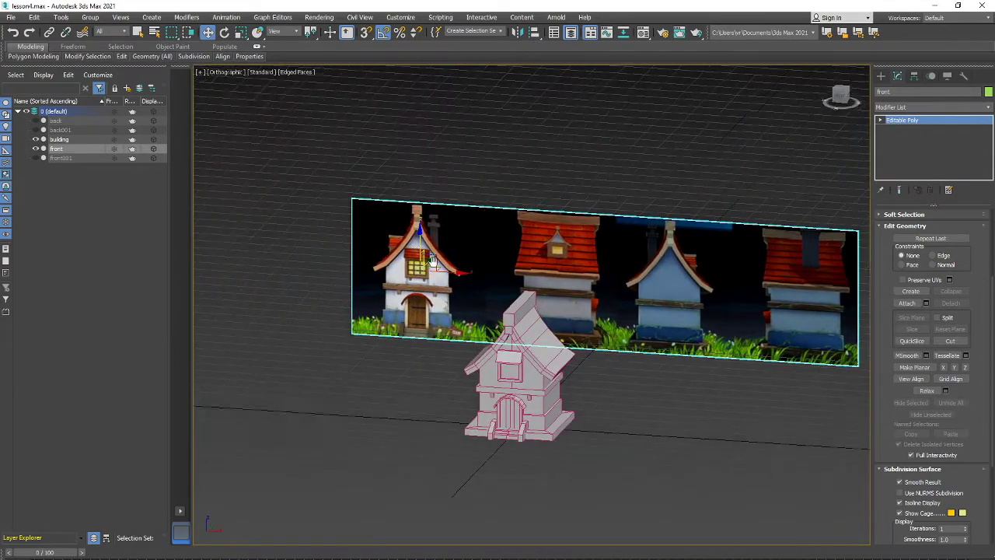
pyautogui.scroll(8, 432, 260)
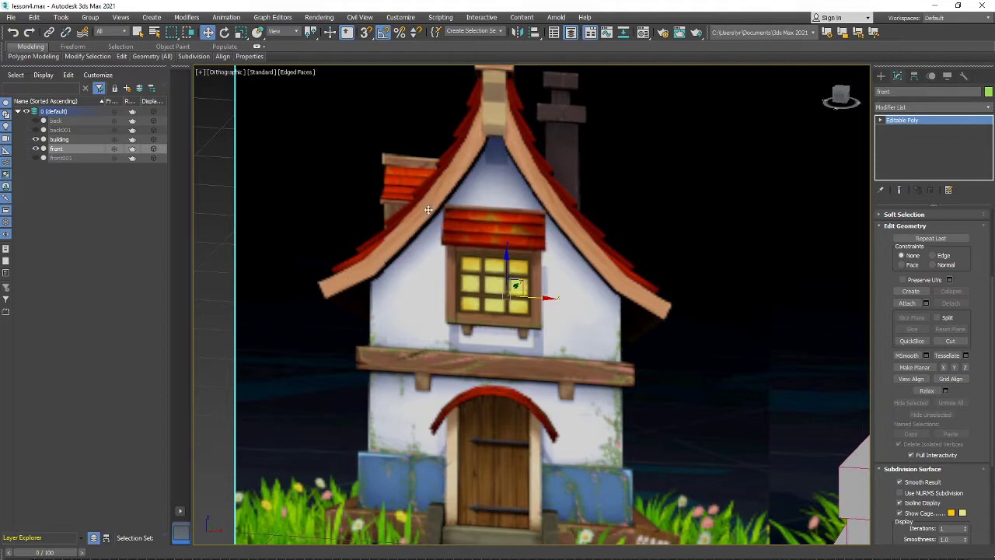
pyautogui.scroll(-8, 352, 278)
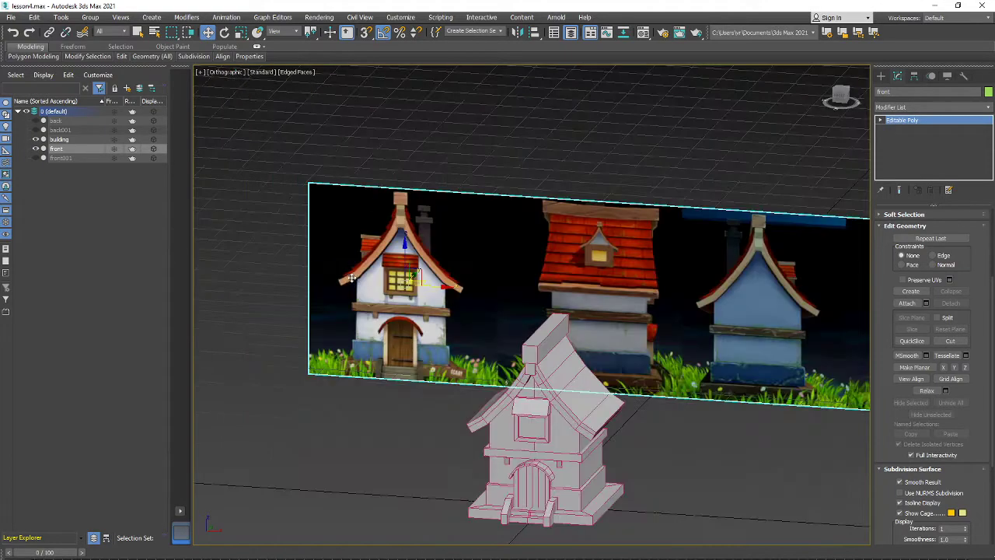
pyautogui.moveTo(623, 294); pyautogui.dragTo(620, 296, button='middle')
pyautogui.moveTo(742, 342); pyautogui.dragTo(567, 313, button='middle')
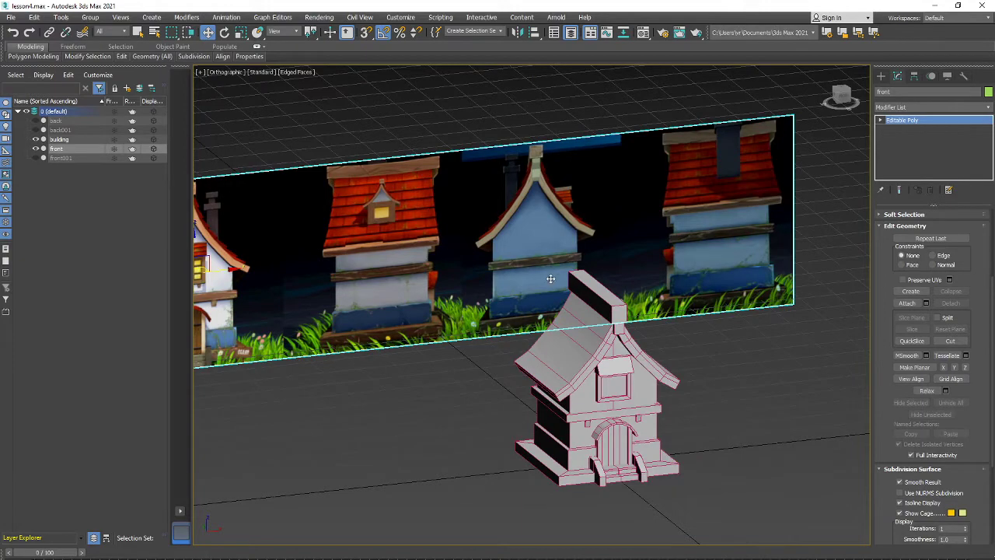
pyautogui.keyDown('alt'); pyautogui.moveTo(434, 205); pyautogui.dragTo(413, 218, button='middle'); pyautogui.keyUp('alt')
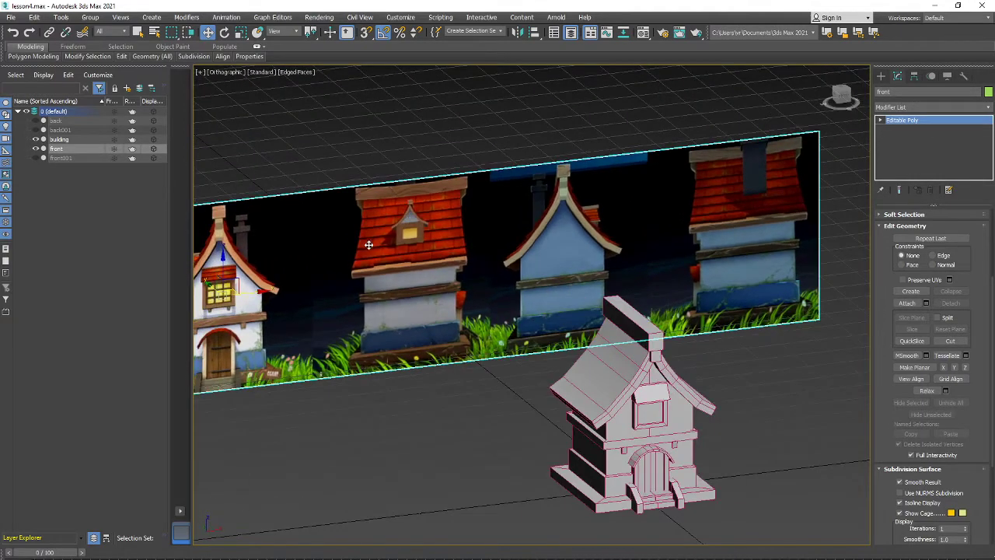
pyautogui.moveTo(634, 337)
pyautogui.keyDown('alt'); pyautogui.mouseDown(button='middle')
pyautogui.moveTo(573, 335)
pyautogui.moveTo(642, 321)
pyautogui.mouseUp(button='middle'); pyautogui.keyUp('alt')
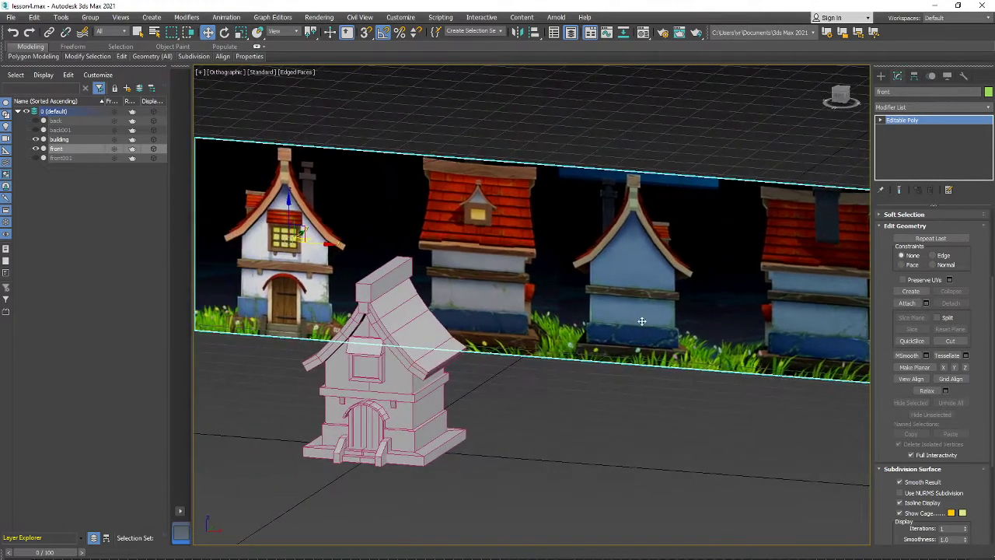
pyautogui.keyDown('alt'); pyautogui.moveTo(451, 285); pyautogui.dragTo(427, 275, button='middle'); pyautogui.keyUp('alt')
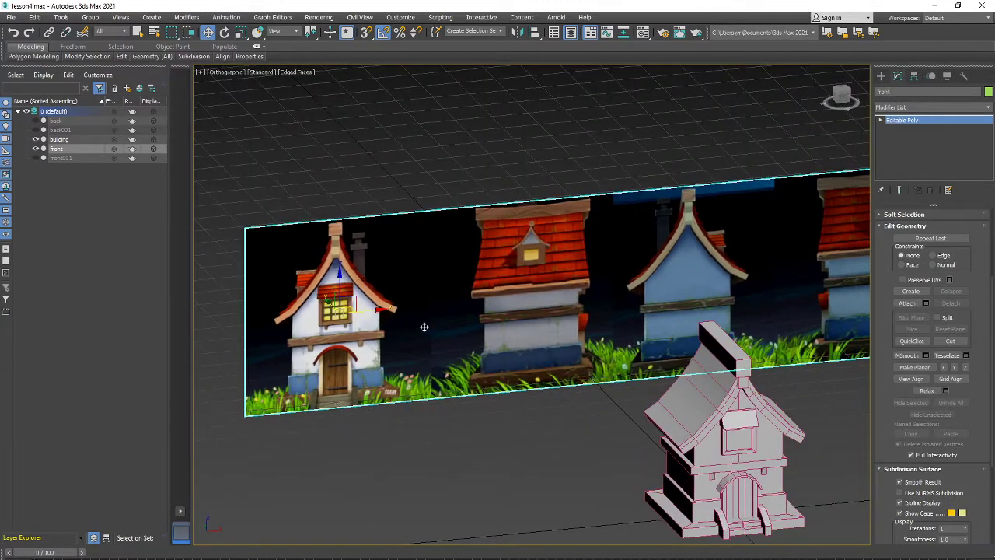
pyautogui.moveTo(453, 357); pyautogui.dragTo(462, 321, button='middle')
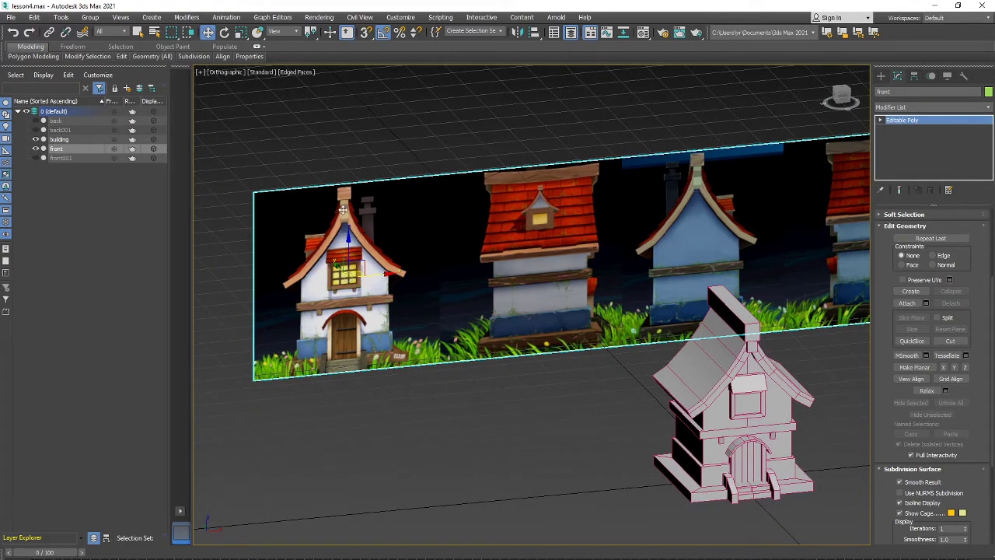
pyautogui.keyDown('alt'); pyautogui.moveTo(601, 214); pyautogui.dragTo(500, 233, button='middle'); pyautogui.keyUp('alt')
pyautogui.keyDown('alt'); pyautogui.moveTo(747, 233); pyautogui.dragTo(685, 244, button='middle'); pyautogui.keyUp('alt')
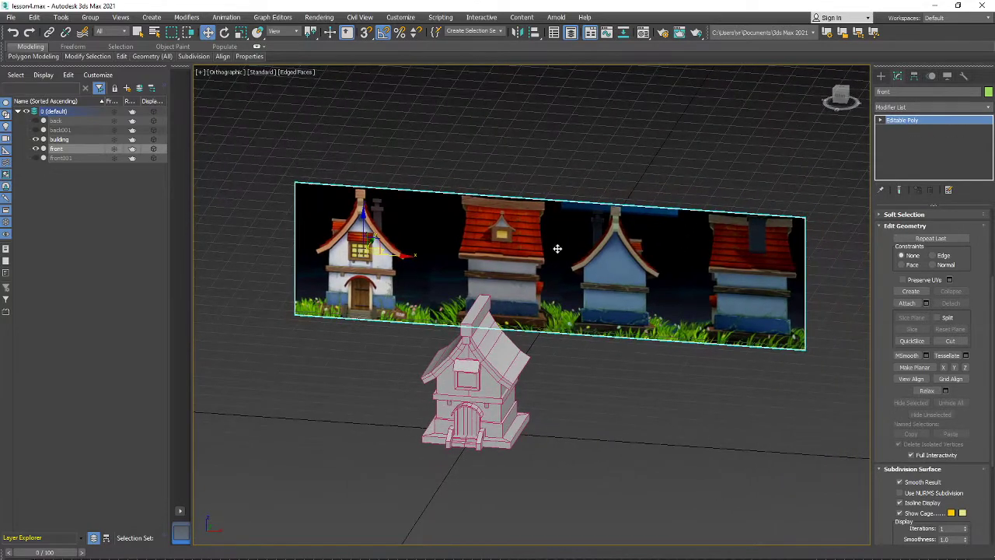
pyautogui.moveTo(558, 249); pyautogui.dragTo(580, 247, button='middle')
# Select the building and unhide all the hidden reference planes.
pyautogui.click(525, 350)
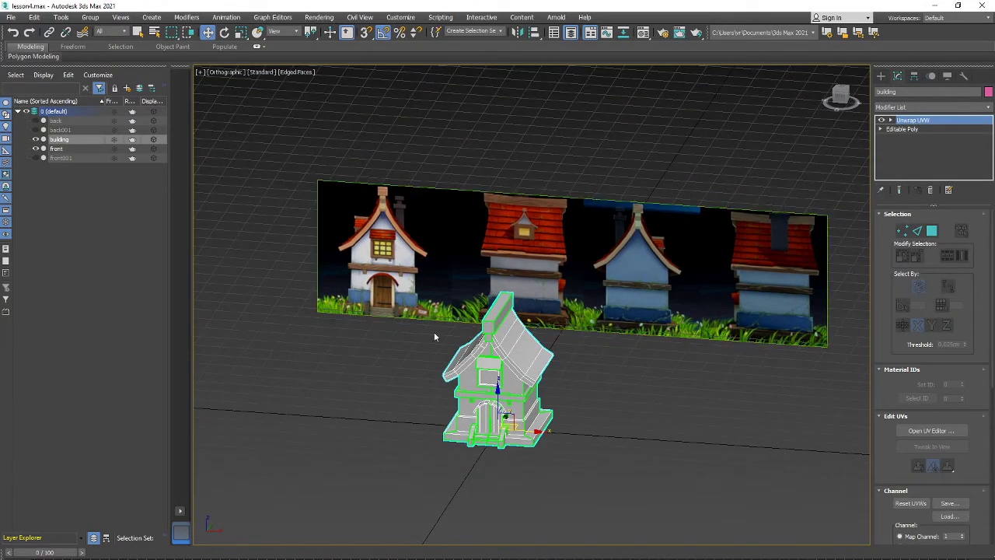
pyautogui.keyDown('alt'); pyautogui.moveTo(434, 337); pyautogui.dragTo(505, 349, button='middle'); pyautogui.keyUp('alt')
pyautogui.rightClick(614, 457)
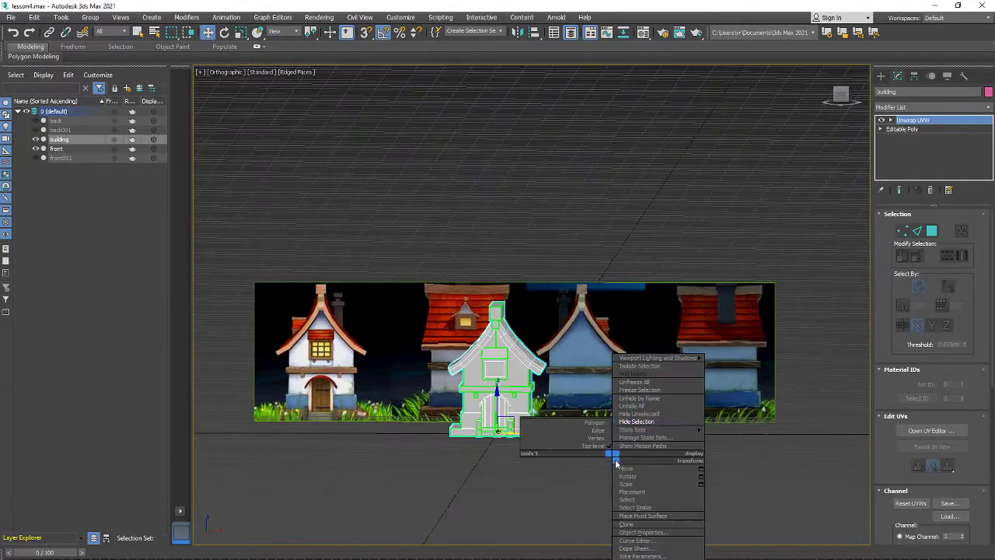
pyautogui.click(631, 406)
pyautogui.moveTo(632, 409)
pyautogui.keyDown('alt'); pyautogui.mouseDown(button='middle')
pyautogui.moveTo(615, 409)
pyautogui.moveTo(684, 407)
pyautogui.moveTo(635, 392)
pyautogui.mouseUp(button='middle'); pyautogui.keyUp('alt')
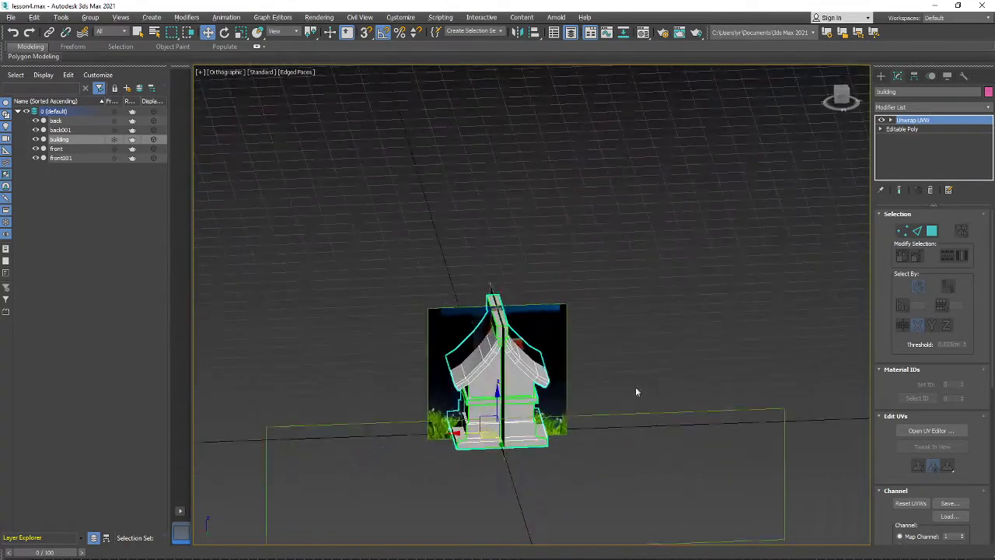
# Examine the chimney pictured on the back reference plane and how it relates to the building's roof slope.
pyautogui.scroll(2, 635, 391)
pyautogui.moveTo(533, 386); pyautogui.dragTo(499, 366, button='middle')
pyautogui.scroll(2, 549, 377)
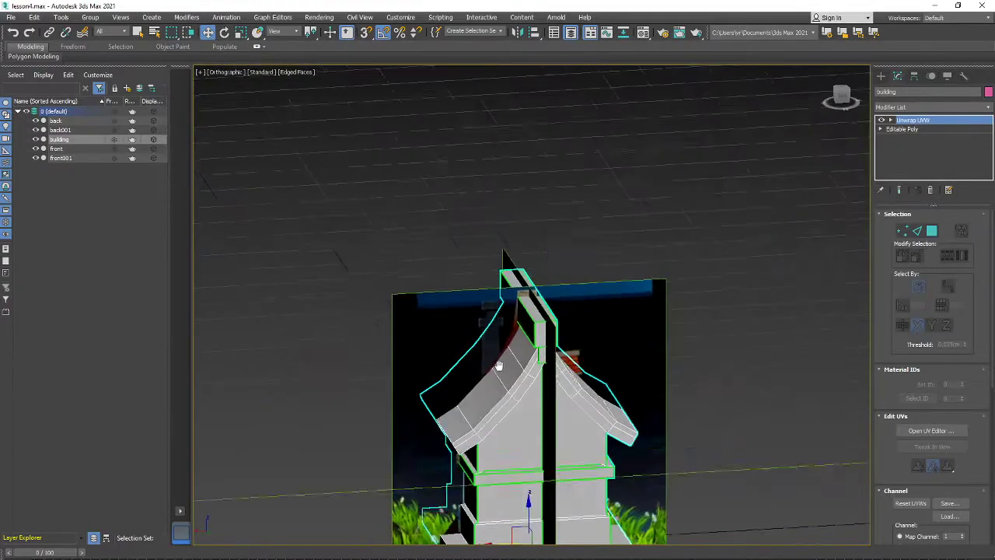
pyautogui.scroll(4, 498, 366)
pyautogui.click(881, 76)
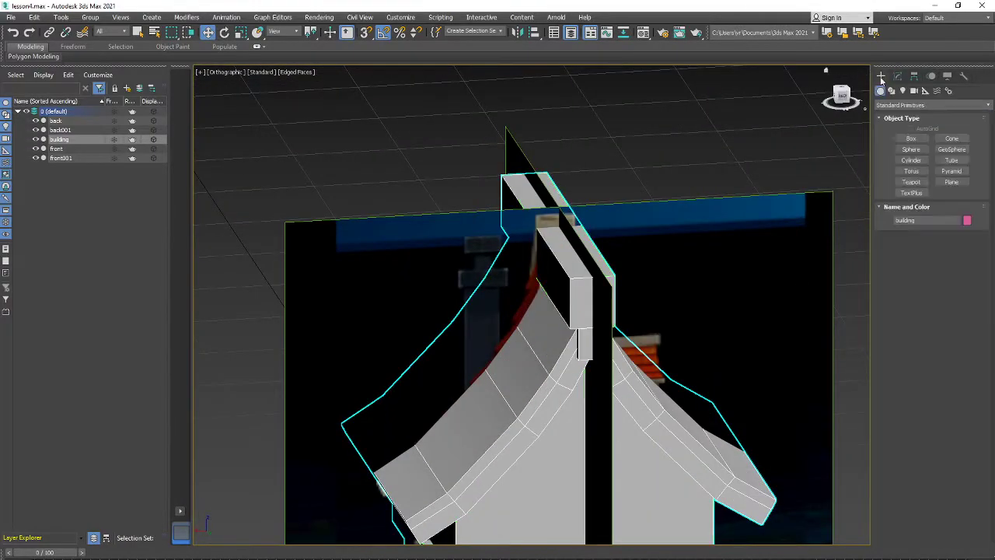
pyautogui.keyDown('alt'); pyautogui.moveTo(631, 378); pyautogui.dragTo(500, 384, button='middle'); pyautogui.keyUp('alt')
pyautogui.scroll(-3, 514, 371)
pyautogui.scroll(-4, 450, 362)
pyautogui.moveTo(450, 362); pyautogui.dragTo(397, 345, button='middle')
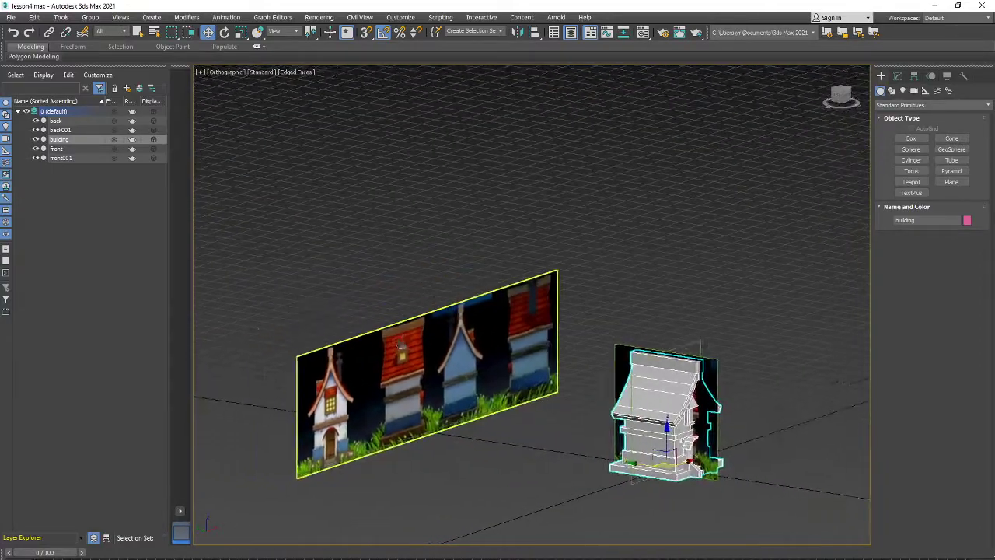
pyautogui.scroll(4, 405, 348)
pyautogui.moveTo(510, 404); pyautogui.dragTo(417, 378, button='middle')
pyautogui.scroll(-4, 412, 376)
pyautogui.keyDown('alt'); pyautogui.moveTo(558, 407); pyautogui.dragTo(648, 426, button='middle'); pyautogui.keyUp('alt')
pyautogui.scroll(4, 534, 374)
pyautogui.moveTo(569, 369); pyautogui.dragTo(520, 325, button='middle')
pyautogui.scroll(4, 510, 347)
pyautogui.scroll(2, 520, 325)
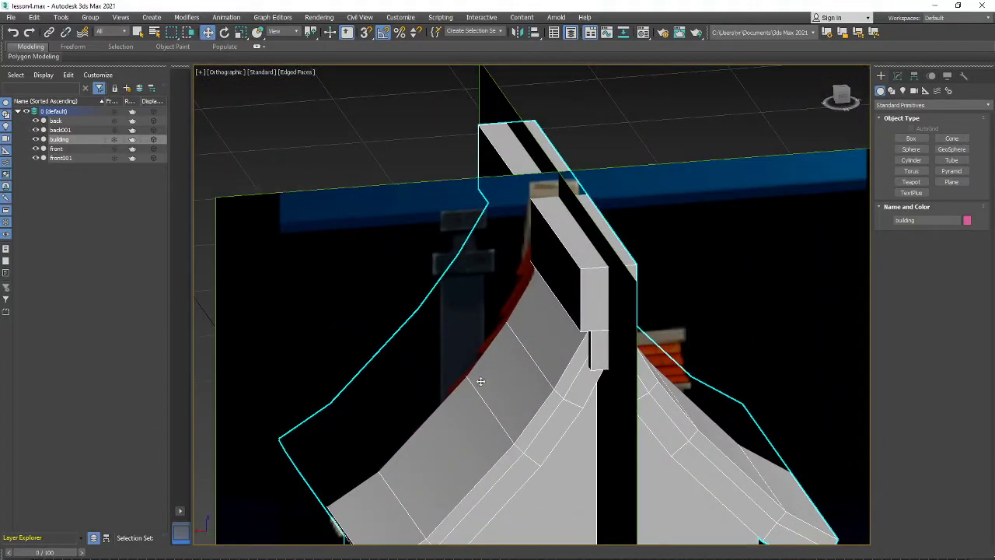
pyautogui.scroll(-8, 531, 252)
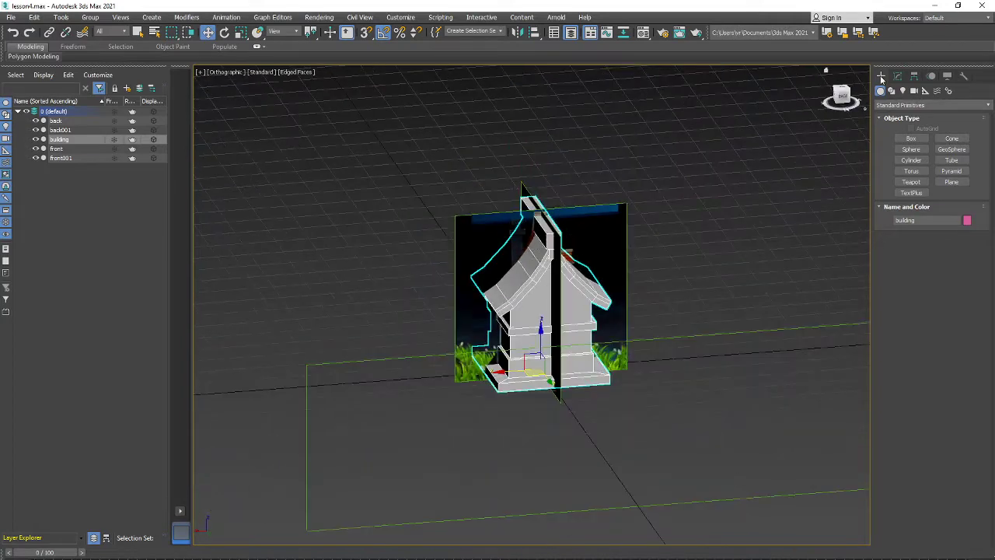
pyautogui.scroll(6, 405, 271)
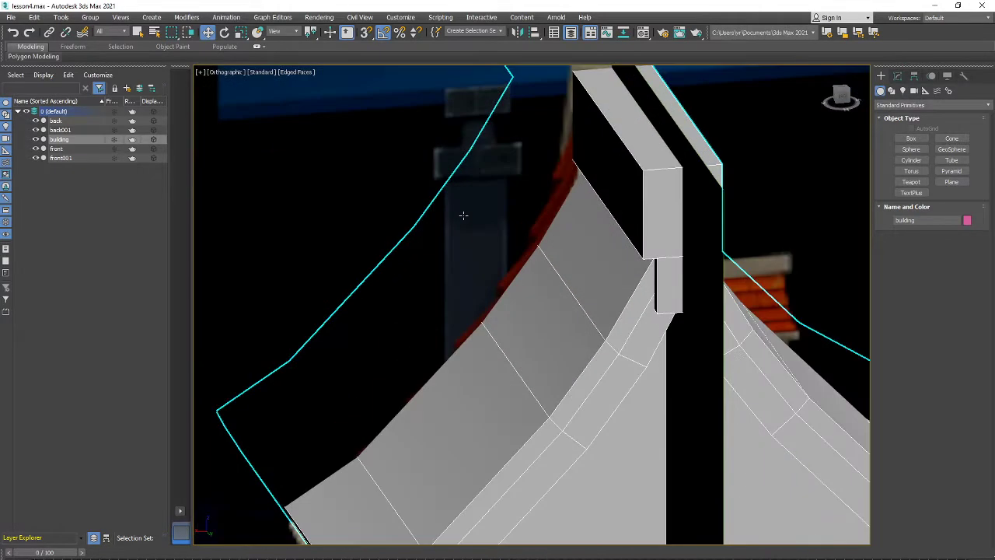
# Start the Box primitive with AutoGrid on, try drawing a chimney box from the back reference plane, and undo it.
pyautogui.click(915, 138)
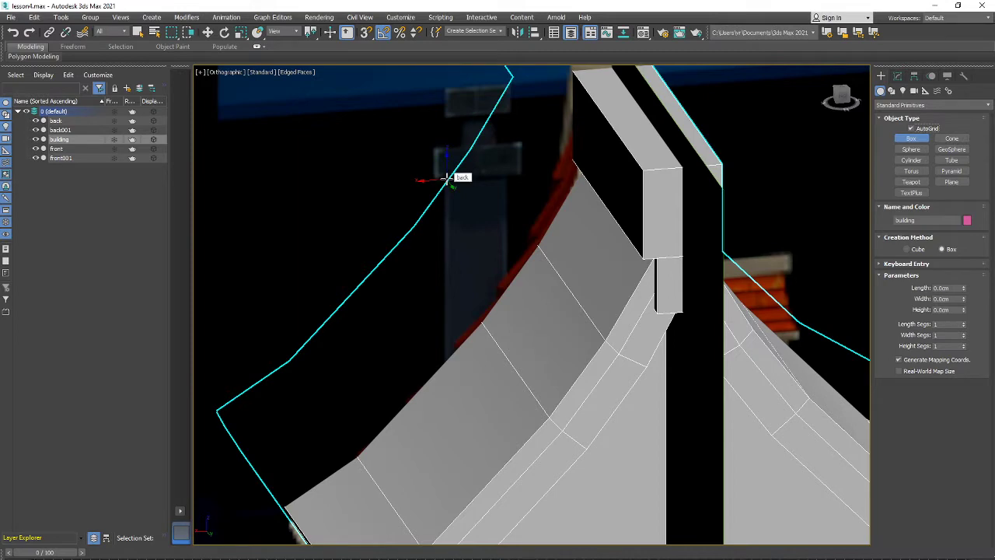
pyautogui.moveTo(447, 179)
pyautogui.mouseDown()
pyautogui.moveTo(460, 245)
pyautogui.moveTo(441, 284)
pyautogui.mouseUp()
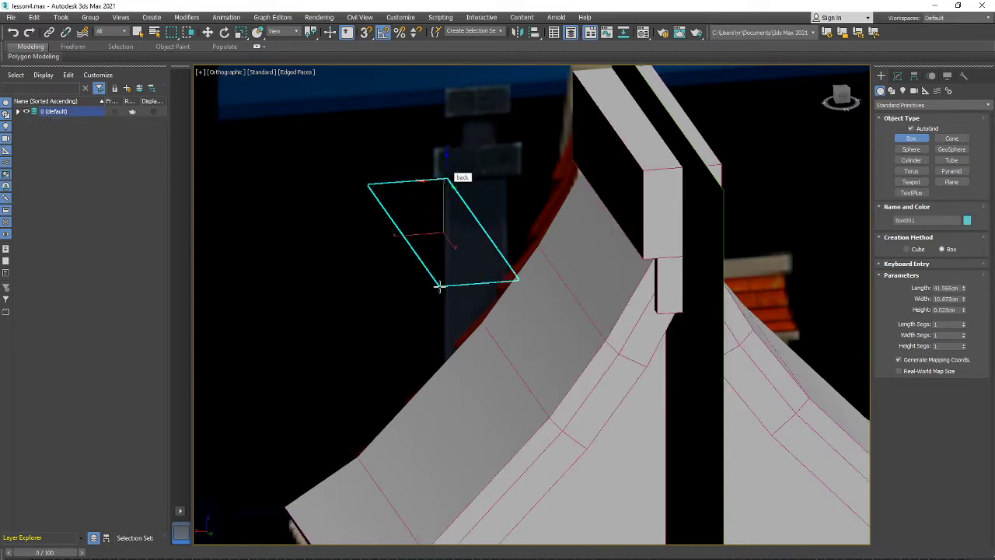
pyautogui.click(446, 365)
pyautogui.scroll(-5, 471, 311)
pyautogui.keyDown('alt'); pyautogui.moveTo(471, 299); pyautogui.dragTo(529, 307, button='middle'); pyautogui.keyUp('alt')
pyautogui.hotkey('ctrl', 'z')
# Try drawing a box from the top of the chimney pictured on the back reference plane, and undo it.
pyautogui.scroll(-3, 609, 302)
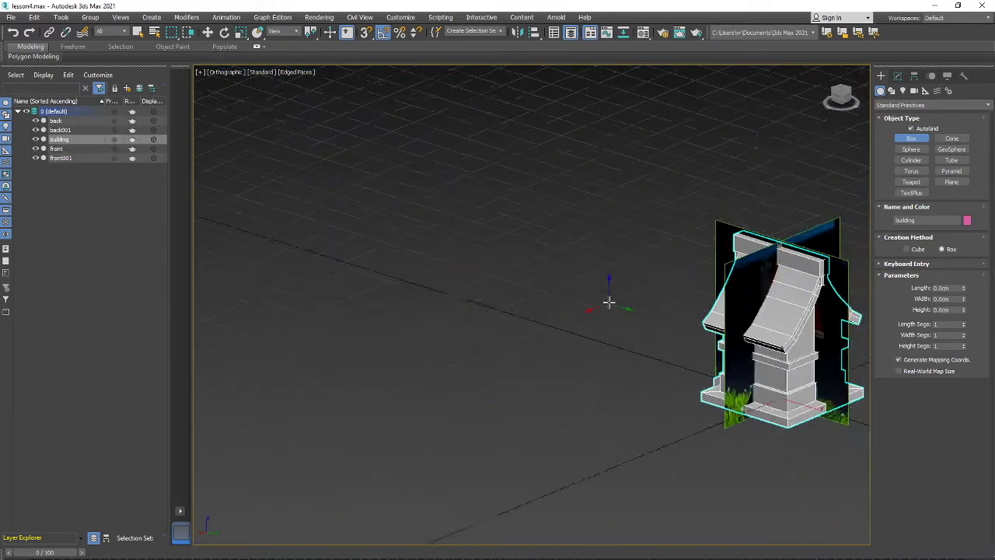
pyautogui.keyDown('alt'); pyautogui.moveTo(608, 302); pyautogui.dragTo(659, 296, button='middle'); pyautogui.keyUp('alt')
pyautogui.moveTo(659, 299); pyautogui.dragTo(638, 276, button='middle')
pyautogui.scroll(4, 637, 272)
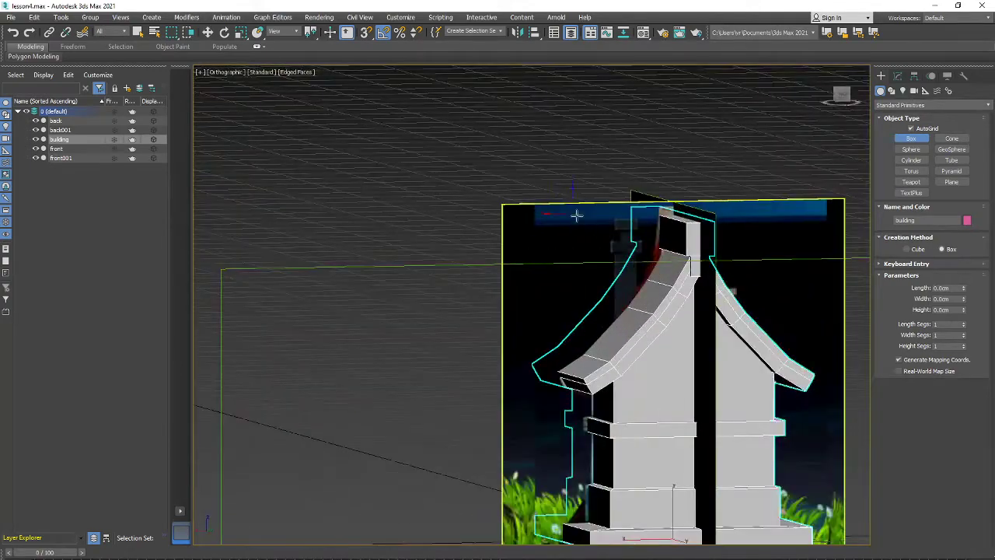
pyautogui.moveTo(617, 222); pyautogui.dragTo(609, 244)
pyautogui.click(617, 171)
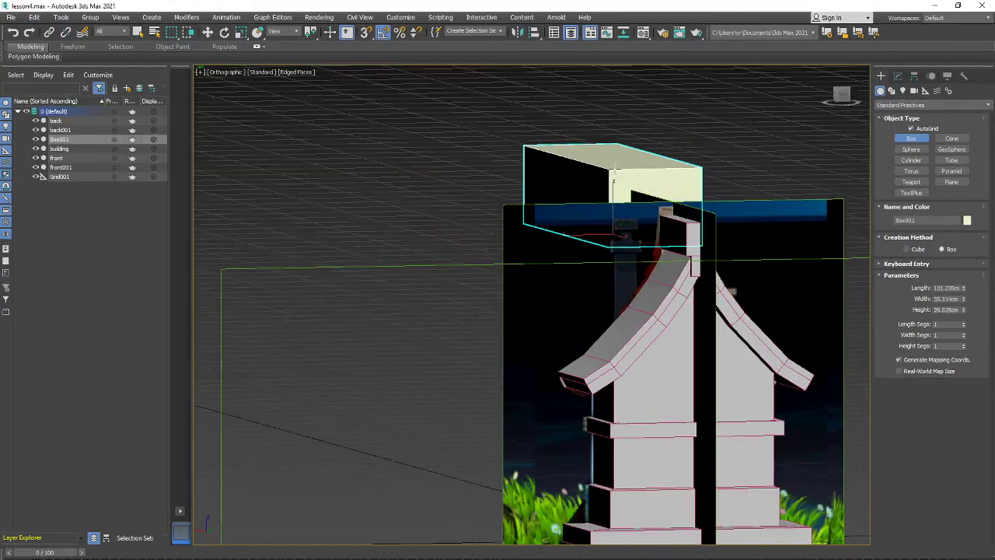
pyautogui.hotkey('ctrl', 'z')
# Try drawing a small box about 9.4 by 15.3 by 7.3 cm on the roof slope, and undo it.
pyautogui.scroll(-3, 682, 214)
pyautogui.scroll(-3, 683, 213)
pyautogui.moveTo(683, 213); pyautogui.dragTo(608, 213, button='middle')
pyautogui.keyDown('alt'); pyautogui.moveTo(609, 213); pyautogui.dragTo(611, 243, button='middle'); pyautogui.keyUp('alt')
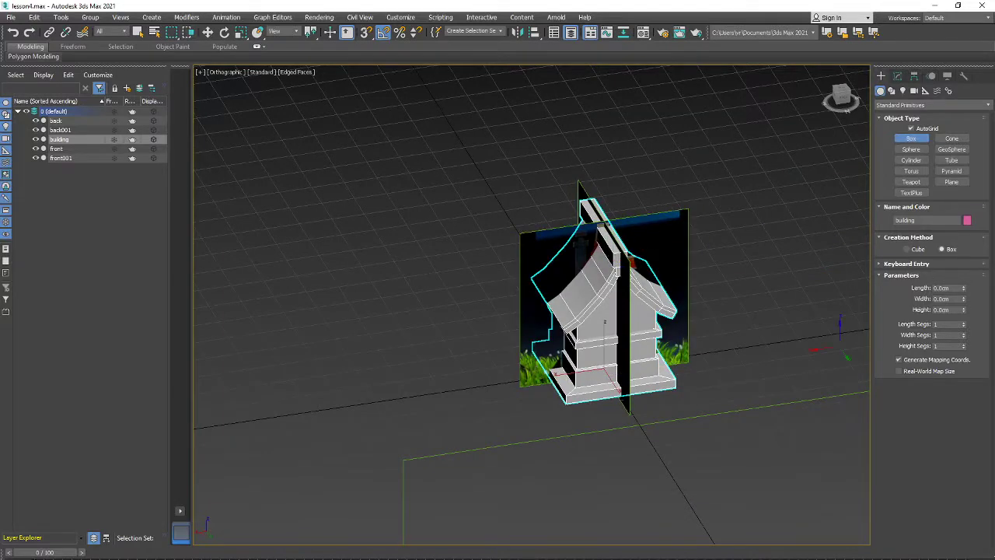
pyautogui.scroll(2, 583, 218)
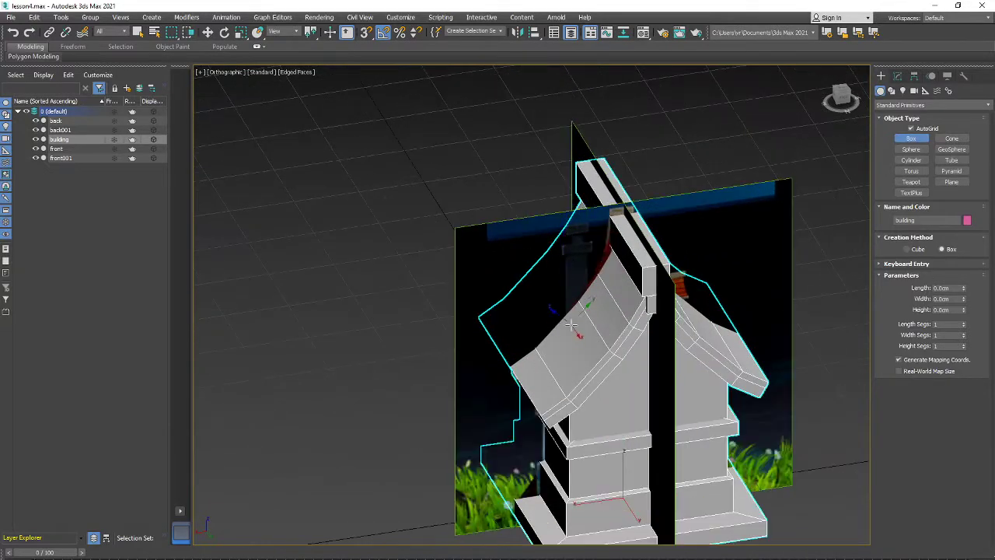
pyautogui.moveTo(573, 343); pyautogui.dragTo(544, 344)
pyautogui.click(556, 306)
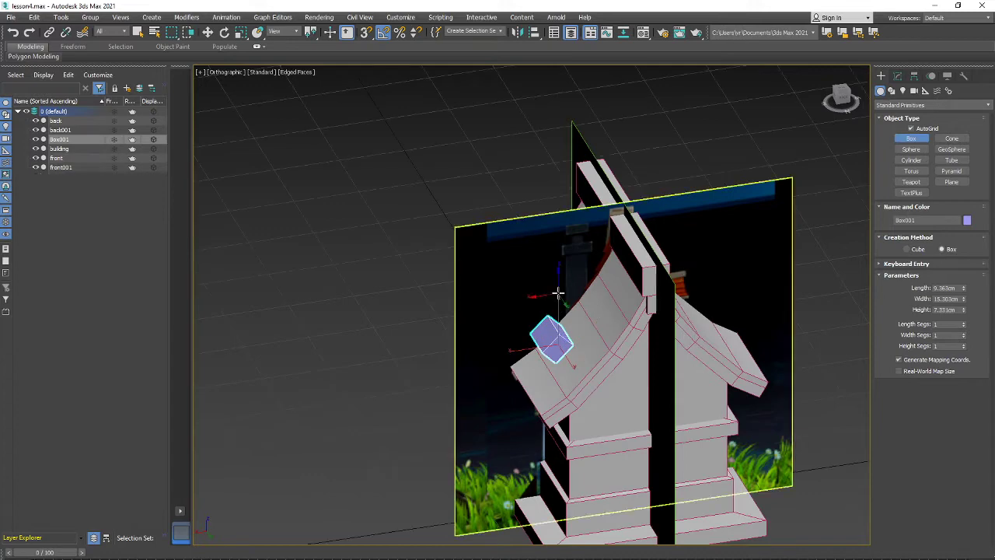
pyautogui.hotkey('ctrl', 'z')
# Try drawing another box over the pictured chimney above the roof slope, and undo it.
pyautogui.scroll(2, 587, 270)
pyautogui.moveTo(548, 232); pyautogui.dragTo(606, 245)
pyautogui.click(604, 185)
pyautogui.hotkey('ctrl', 'z')
# Create a box about 17.9 cm long, 16.1 cm wide and 38 cm high on the ground beside the building.
pyautogui.scroll(-4, 597, 221)
pyautogui.keyDown('alt'); pyautogui.moveTo(597, 221); pyautogui.dragTo(504, 292, button='middle'); pyautogui.keyUp('alt')
pyautogui.scroll(3, 603, 217)
pyautogui.scroll(-4, 581, 244)
pyautogui.scroll(2, 588, 244)
pyautogui.moveTo(396, 341)
pyautogui.mouseDown()
pyautogui.moveTo(401, 352)
pyautogui.moveTo(437, 355)
pyautogui.mouseUp()
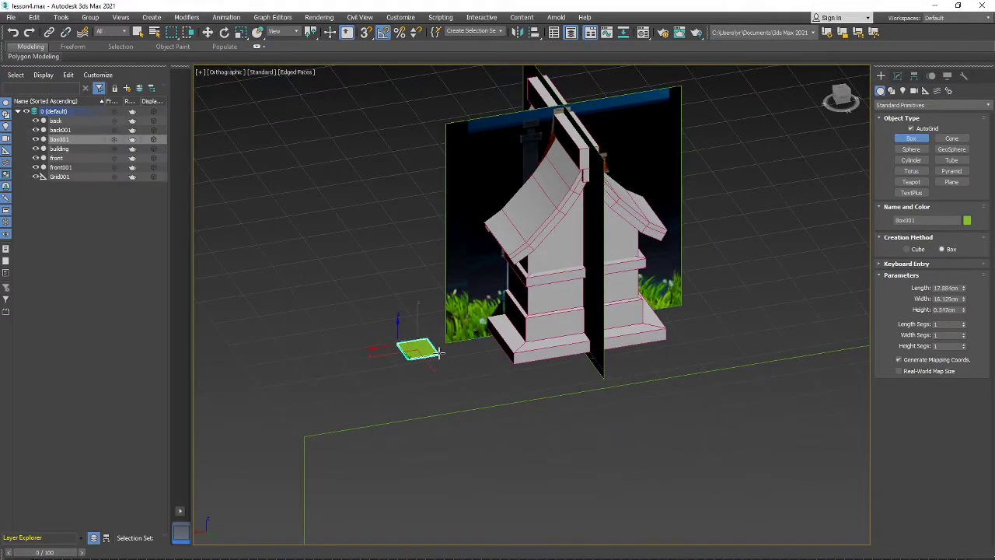
pyautogui.click(434, 281)
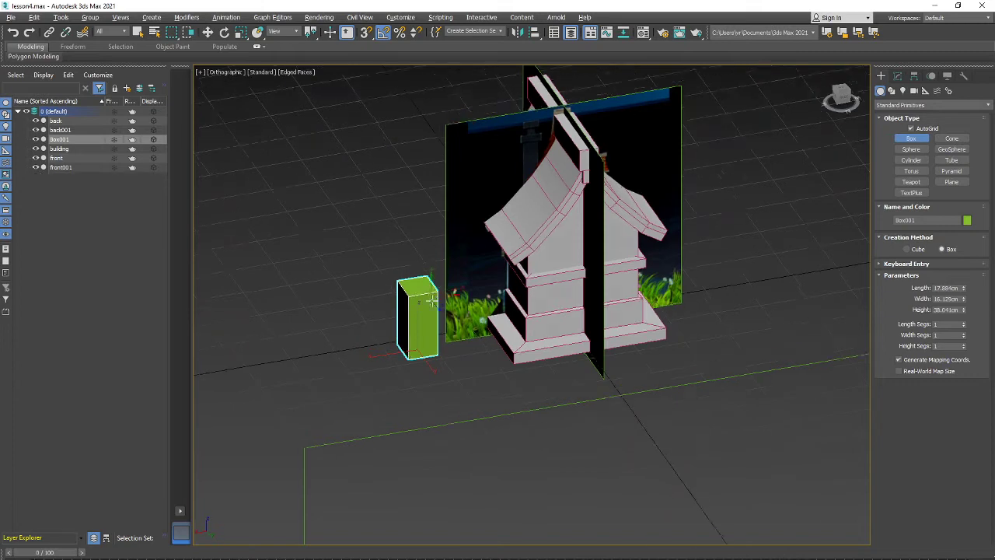
pyautogui.scroll(2, 433, 295)
pyautogui.keyDown('alt'); pyautogui.moveTo(426, 268); pyautogui.dragTo(423, 339, button='middle'); pyautogui.keyUp('alt')
pyautogui.keyDown('alt'); pyautogui.moveTo(423, 339); pyautogui.dragTo(424, 331, button='middle'); pyautogui.keyUp('alt')
pyautogui.scroll(2, 486, 313)
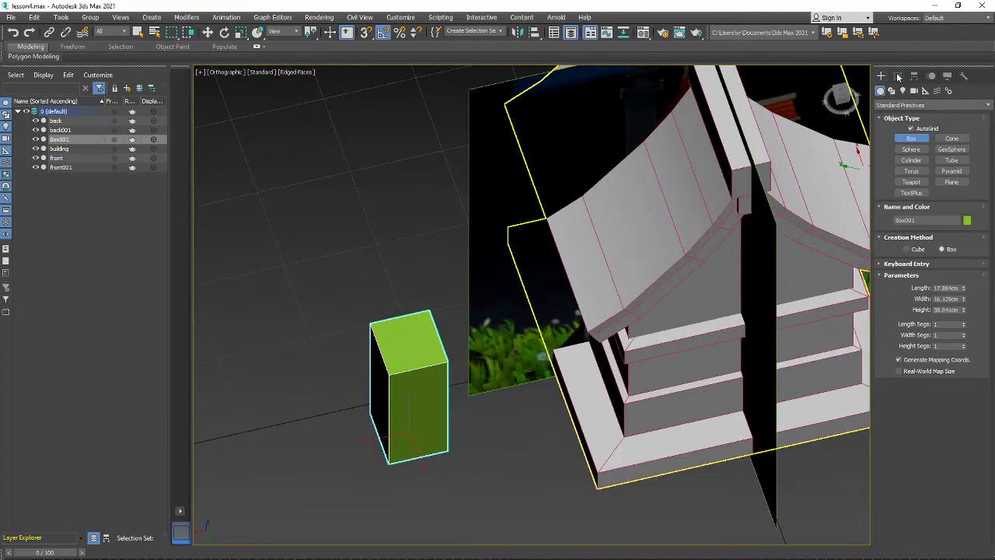
# Move the box up from the ground onto the roof slope at the chimney's location.
pyautogui.click(208, 32)
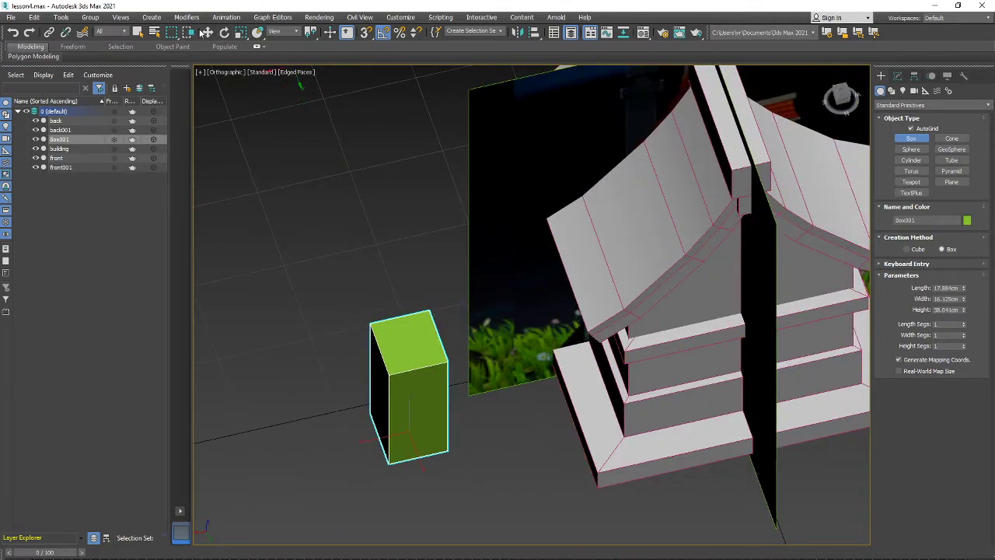
pyautogui.keyDown('alt'); pyautogui.moveTo(447, 318); pyautogui.dragTo(434, 296, button='middle'); pyautogui.keyUp('alt')
pyautogui.moveTo(402, 442); pyautogui.dragTo(599, 171)
pyautogui.moveTo(600, 171); pyautogui.dragTo(517, 342, button='middle')
pyautogui.moveTo(517, 342)
pyautogui.keyDown('alt'); pyautogui.mouseDown(button='middle')
pyautogui.moveTo(504, 353)
pyautogui.moveTo(520, 339)
pyautogui.mouseUp(button='middle'); pyautogui.keyUp('alt')
pyautogui.moveTo(511, 343); pyautogui.dragTo(561, 333)
pyautogui.keyDown('alt'); pyautogui.moveTo(560, 333); pyautogui.dragTo(626, 346, button='middle'); pyautogui.keyUp('alt')
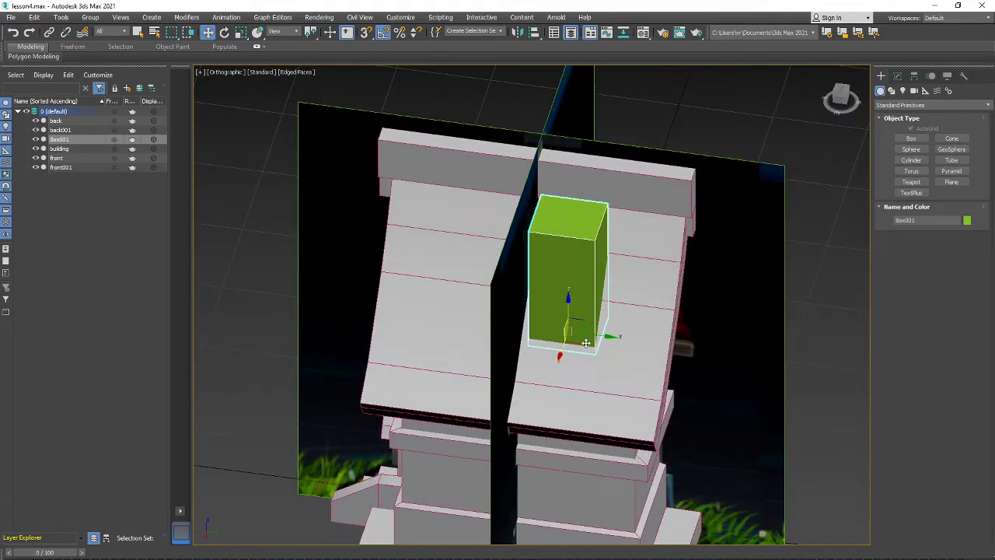
# Shift the box sideways across the roof slope and reduce its length to 11.267 cm.
pyautogui.moveTo(602, 336); pyautogui.dragTo(556, 329)
pyautogui.keyDown('alt'); pyautogui.moveTo(556, 330); pyautogui.dragTo(526, 318, button='middle'); pyautogui.keyUp('alt')
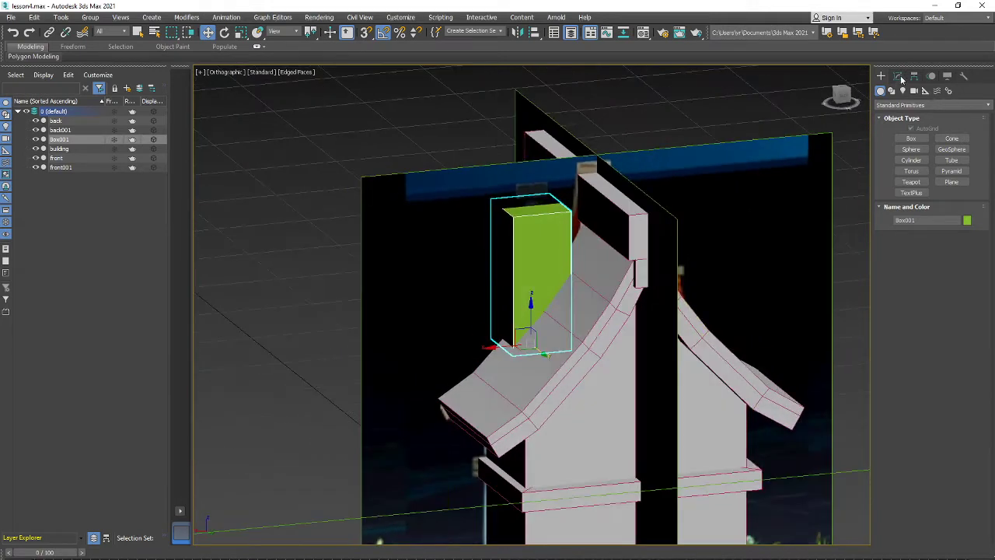
pyautogui.click(899, 77)
pyautogui.moveTo(730, 338); pyautogui.dragTo(697, 330, button='middle')
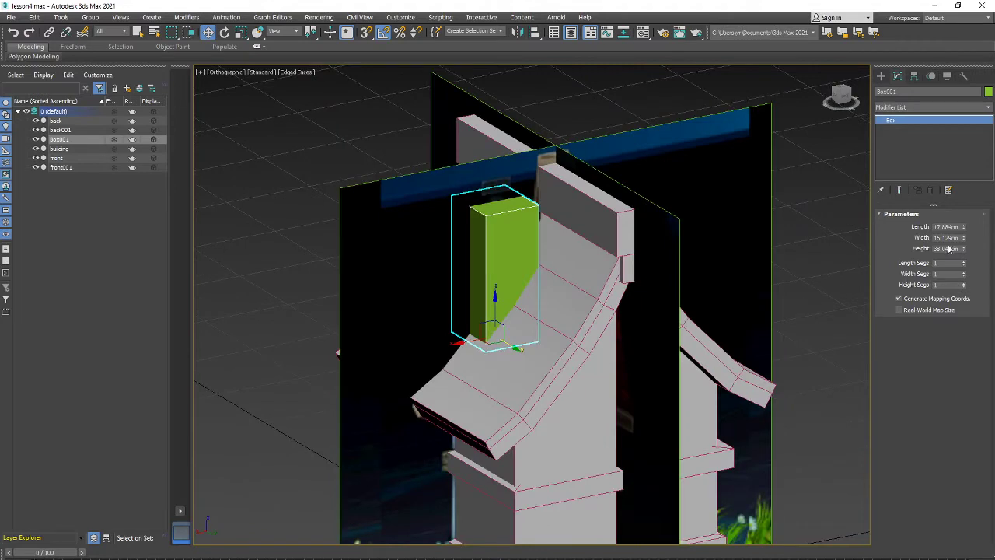
pyautogui.moveTo(965, 231); pyautogui.dragTo(965, 249)
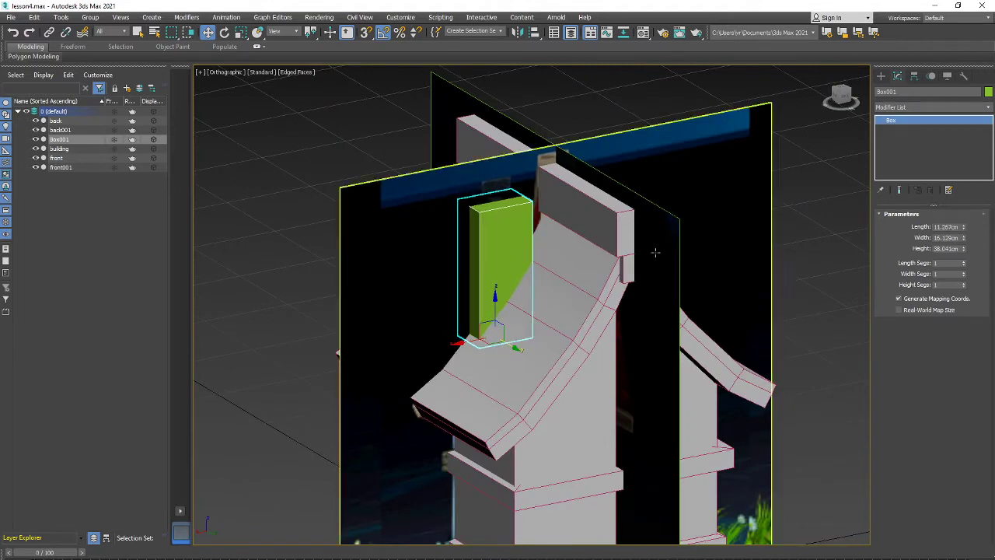
# Set the box's width to 5 cm and its length to 5.521 cm.
pyautogui.scroll(4, 656, 253)
pyautogui.keyDown('alt'); pyautogui.moveTo(655, 252); pyautogui.dragTo(624, 231, button='middle'); pyautogui.keyUp('alt')
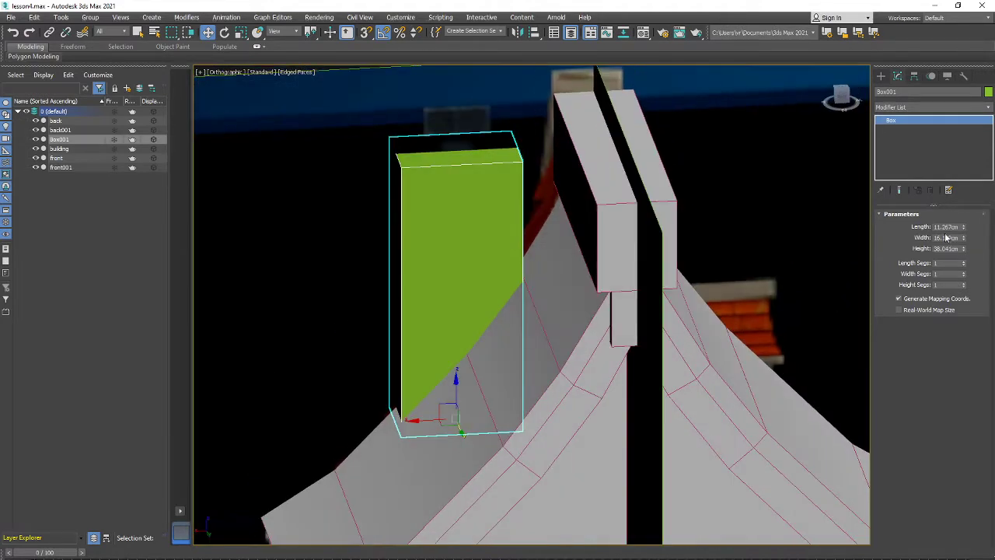
pyautogui.moveTo(965, 243); pyautogui.dragTo(958, 276)
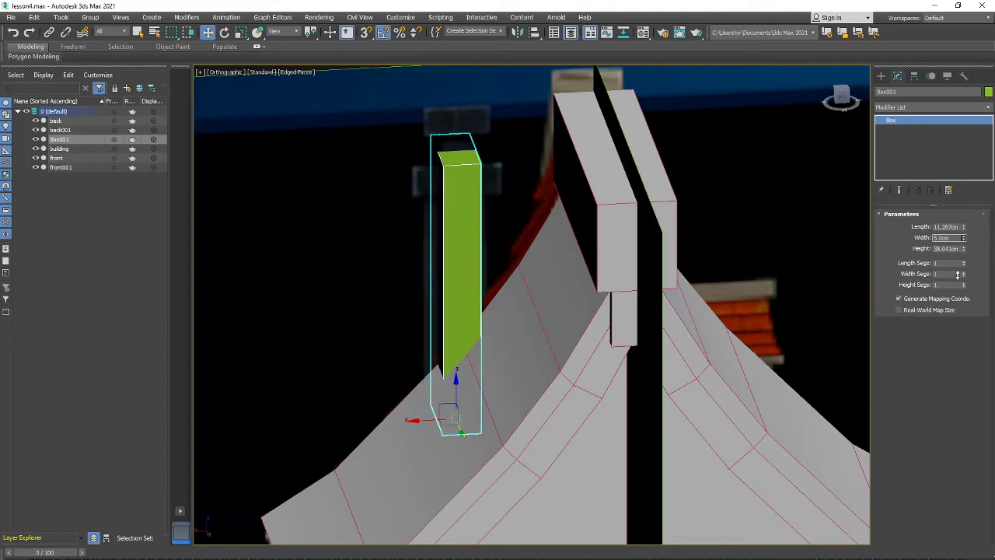
pyautogui.moveTo(966, 232); pyautogui.dragTo(963, 257)
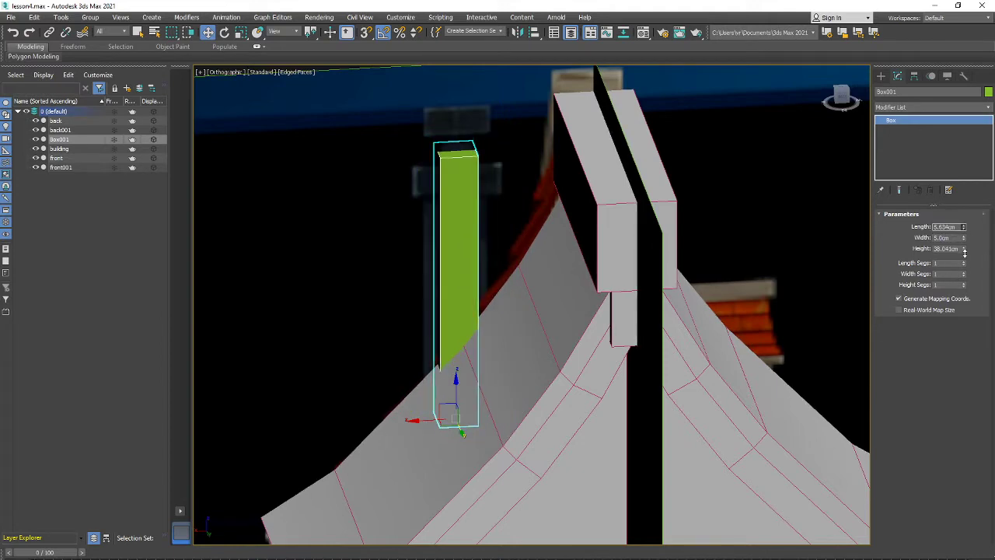
pyautogui.keyDown('alt'); pyautogui.moveTo(638, 268); pyautogui.dragTo(485, 379, button='middle'); pyautogui.keyUp('alt')
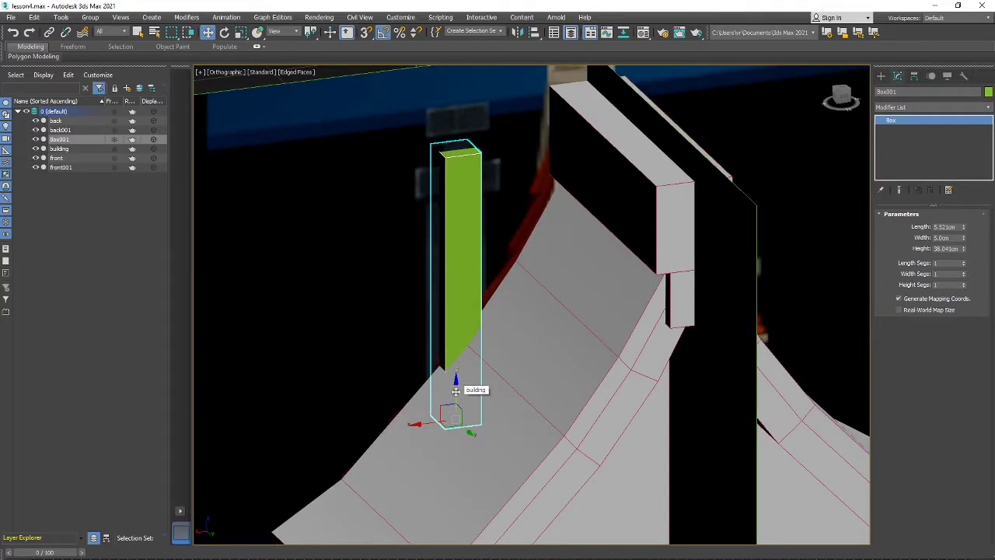
# Raise the box so its base sits at the surface of the roof slope.
pyautogui.moveTo(456, 391); pyautogui.dragTo(462, 339)
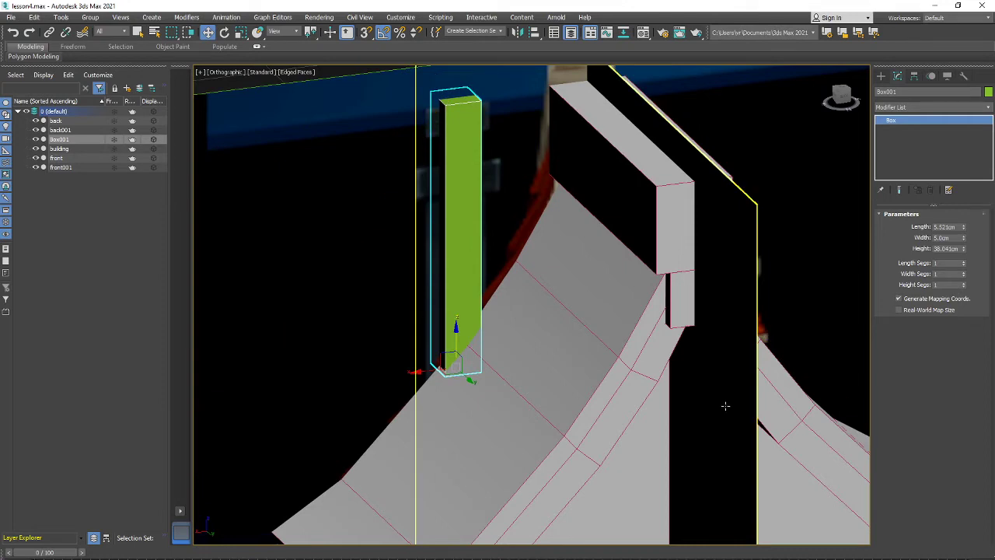
pyautogui.moveTo(669, 359)
pyautogui.keyDown('alt'); pyautogui.mouseDown(button='middle')
pyautogui.moveTo(633, 362)
pyautogui.moveTo(661, 362)
pyautogui.mouseUp(button='middle'); pyautogui.keyUp('alt')
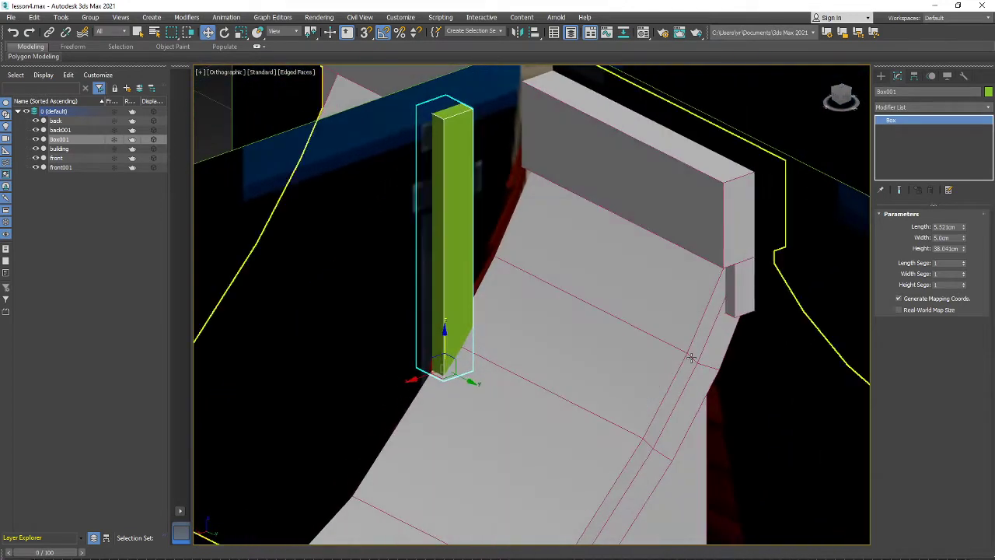
# Try widening the box to 5.75 cm, and undo it.
pyautogui.moveTo(963, 237); pyautogui.dragTo(963, 231)
pyautogui.keyDown('alt'); pyautogui.moveTo(614, 311); pyautogui.dragTo(574, 292, button='middle'); pyautogui.keyUp('alt')
pyautogui.scroll(1, 574, 293)
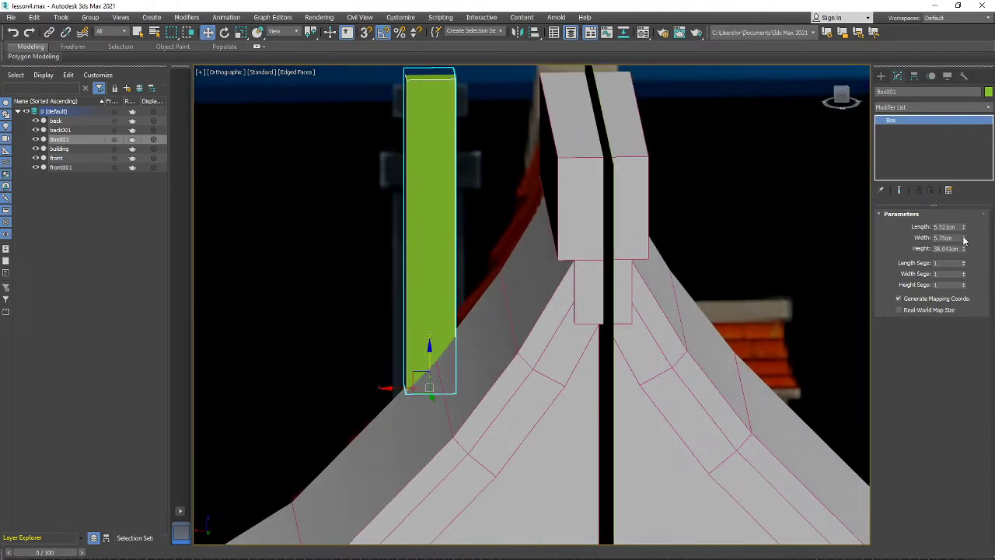
pyautogui.hotkey('ctrl', 'z')
pyautogui.moveTo(281, 211); pyautogui.dragTo(310, 221, button='middle')
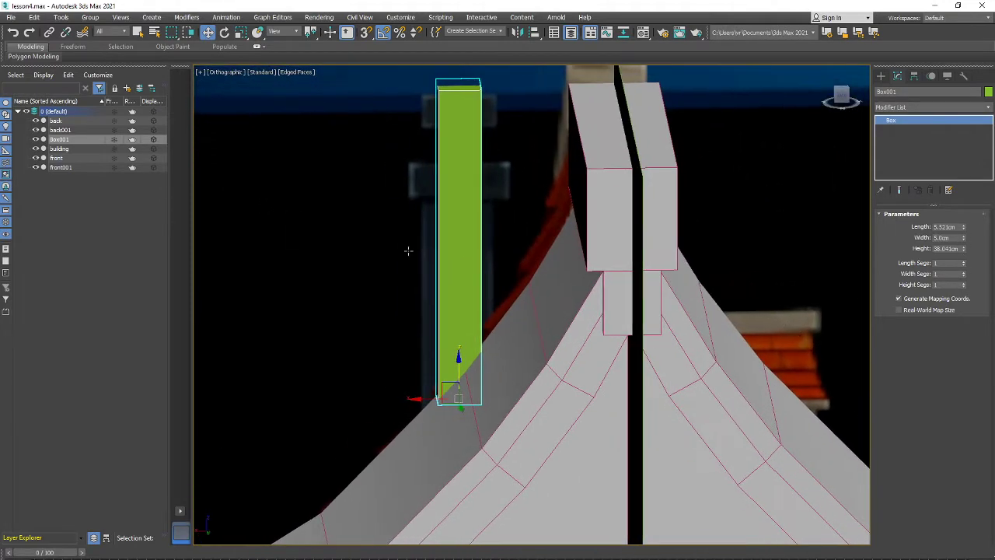
# Turn on see-through display for the box and reduce its height to 23.966 cm, just below the pictured chimney's lower band.
pyautogui.hotkey('alt', 'x')
pyautogui.keyDown('alt'); pyautogui.moveTo(458, 287); pyautogui.dragTo(501, 274, button='middle'); pyautogui.keyUp('alt')
pyautogui.scroll(-4, 482, 288)
pyautogui.scroll(8, 501, 273)
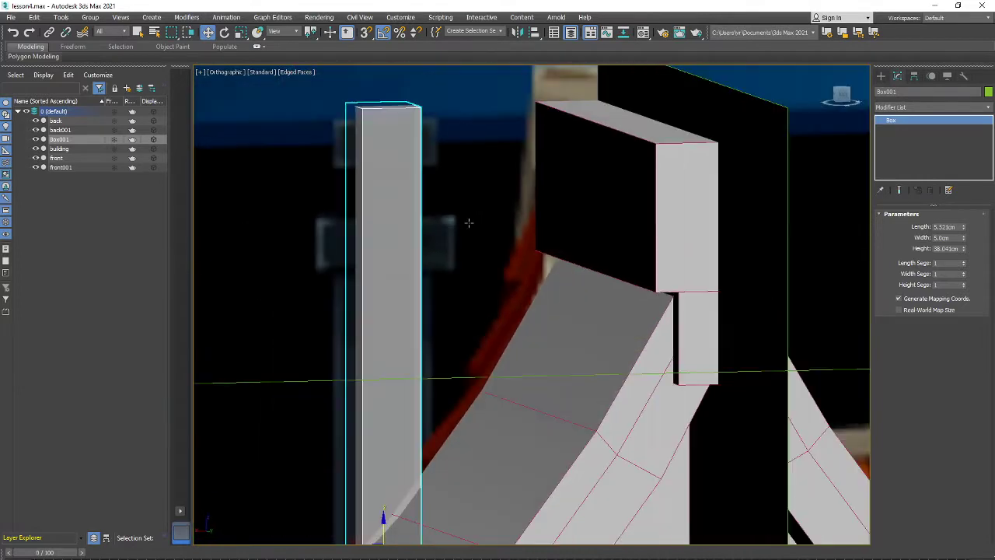
pyautogui.keyDown('alt'); pyautogui.moveTo(469, 223); pyautogui.dragTo(505, 187, button='middle'); pyautogui.keyUp('alt')
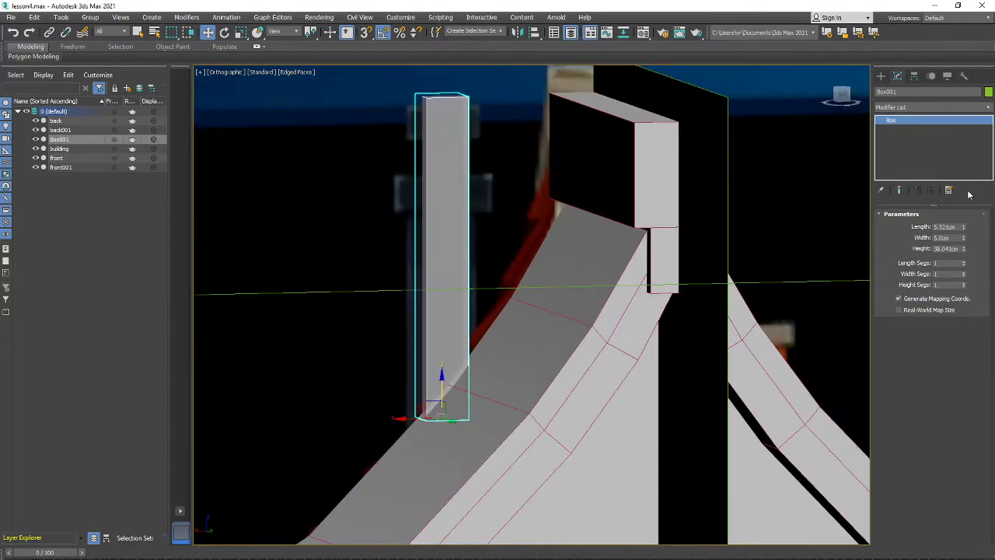
pyautogui.moveTo(964, 237); pyautogui.dragTo(963, 265)
pyautogui.hotkey('ctrl', 'z')
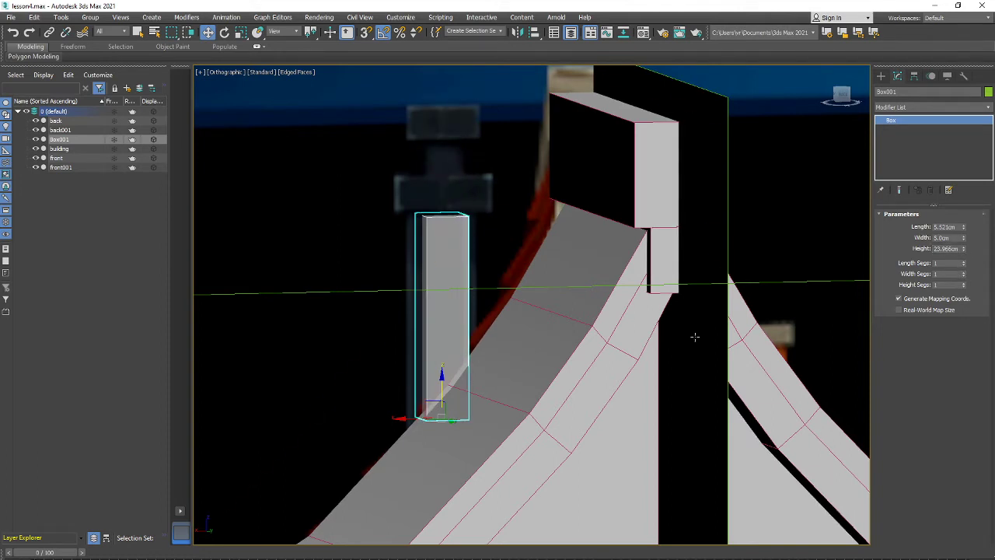
# Align the box with the pictured chimney shaft and set its width to 6.95 cm and length to 7.177 cm.
pyautogui.keyDown('alt'); pyautogui.moveTo(481, 381); pyautogui.dragTo(466, 380, button='middle'); pyautogui.keyUp('alt')
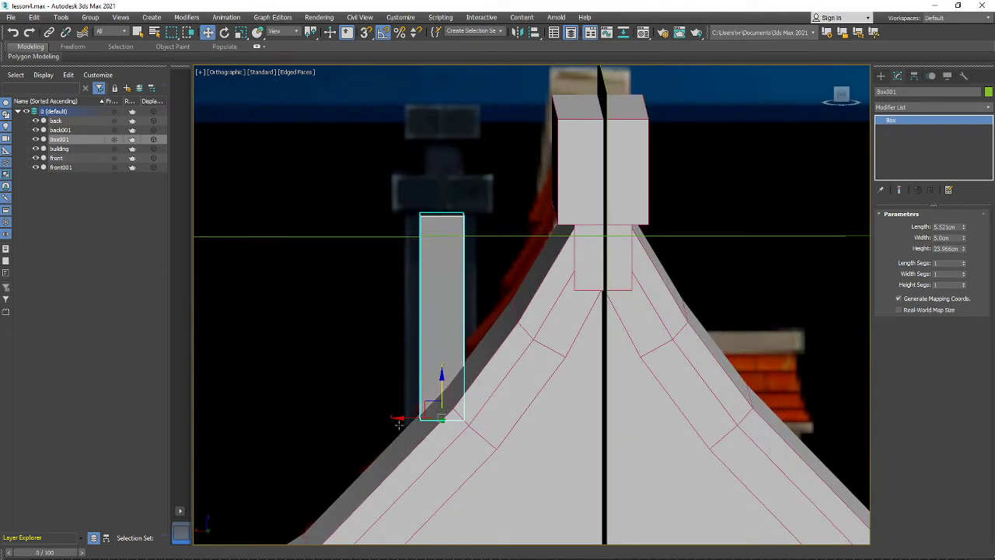
pyautogui.moveTo(410, 419); pyautogui.dragTo(408, 419)
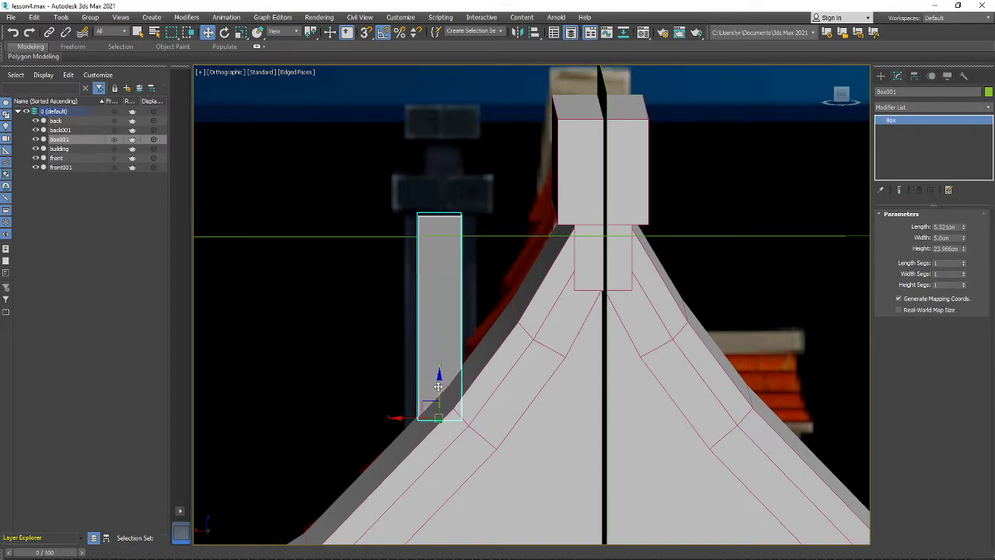
pyautogui.moveTo(438, 387); pyautogui.dragTo(436, 392)
pyautogui.moveTo(965, 240); pyautogui.dragTo(965, 233)
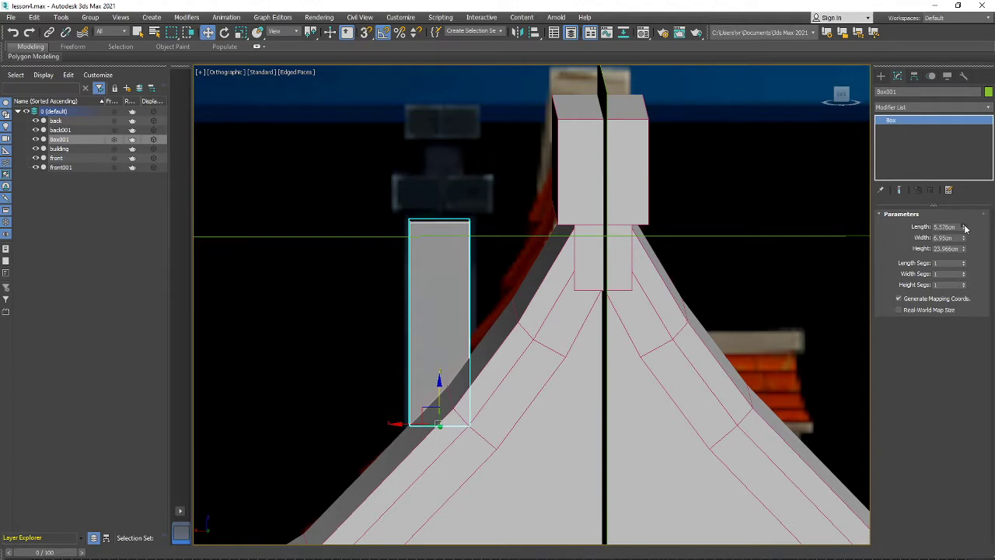
pyautogui.keyDown('alt'); pyautogui.moveTo(597, 242); pyautogui.dragTo(597, 268, button='middle'); pyautogui.keyUp('alt')
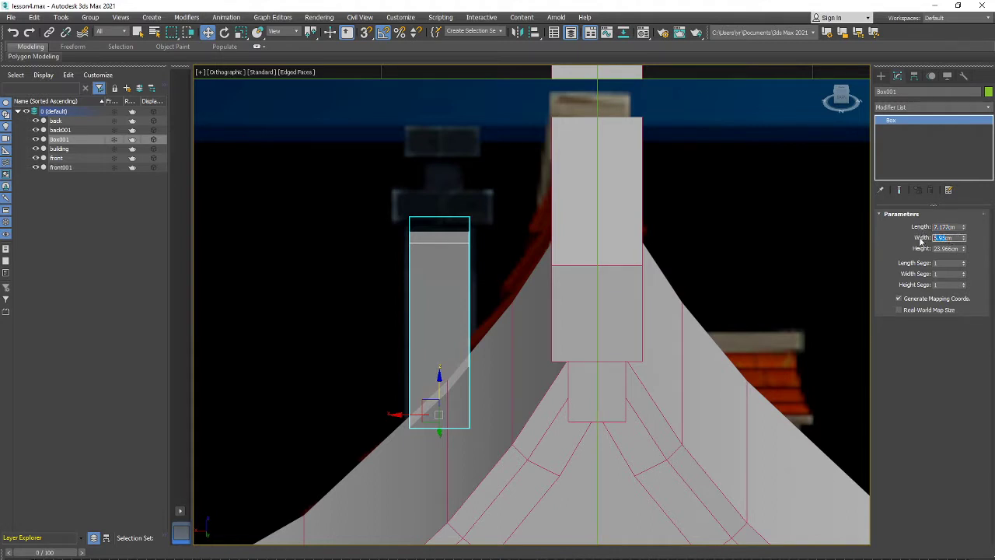
# Convert the chimney box to an Editable Poly and select its top polygon.
pyautogui.keyDown('alt'); pyautogui.moveTo(406, 311); pyautogui.dragTo(470, 226, button='middle'); pyautogui.keyUp('alt')
pyautogui.rightClick(914, 118)
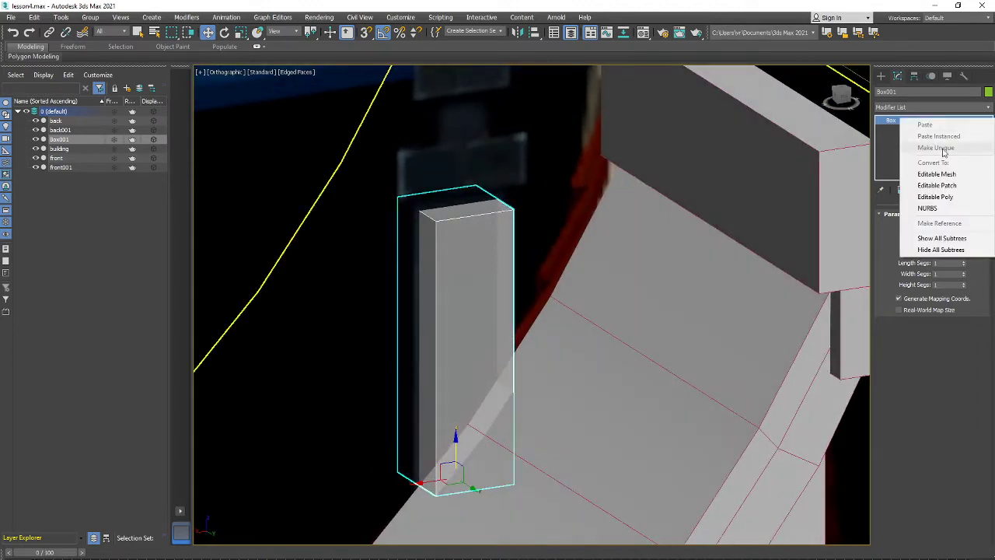
pyautogui.click(965, 197)
pyautogui.moveTo(548, 243); pyautogui.dragTo(502, 221, button='middle')
pyautogui.click(943, 226)
pyautogui.click(443, 204)
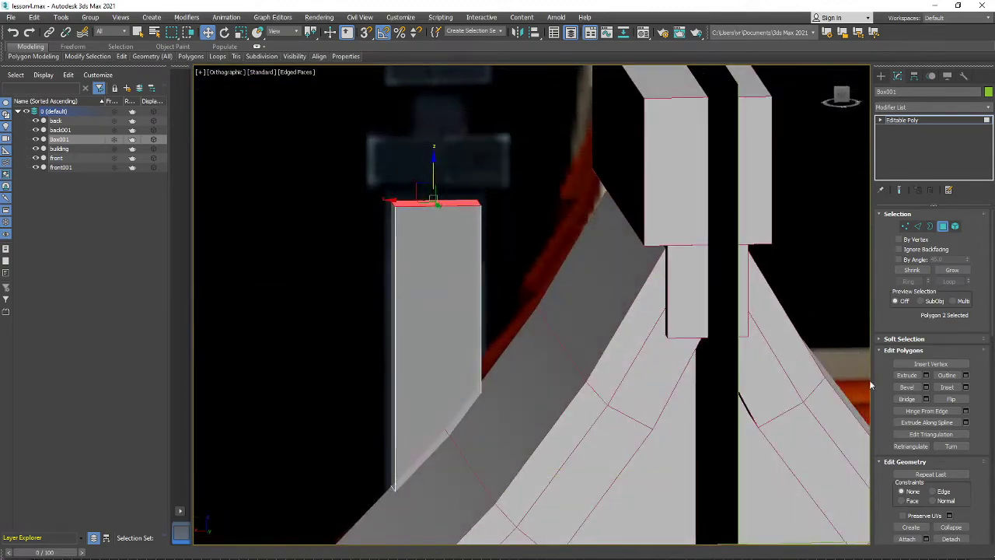
pyautogui.click(926, 376)
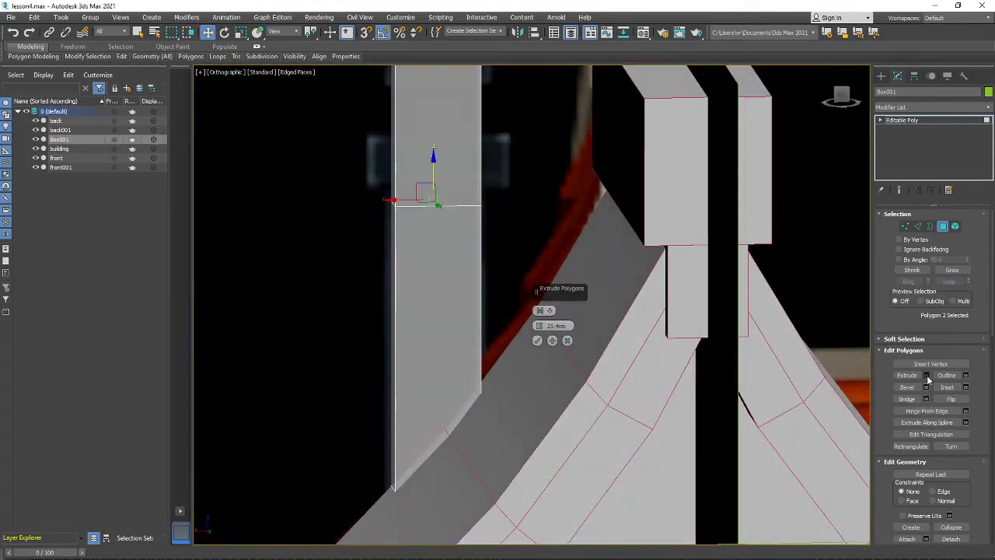
pyautogui.scroll(-6, 657, 317)
pyautogui.moveTo(662, 322); pyautogui.dragTo(591, 348, button='middle')
pyautogui.scroll(5, 525, 305)
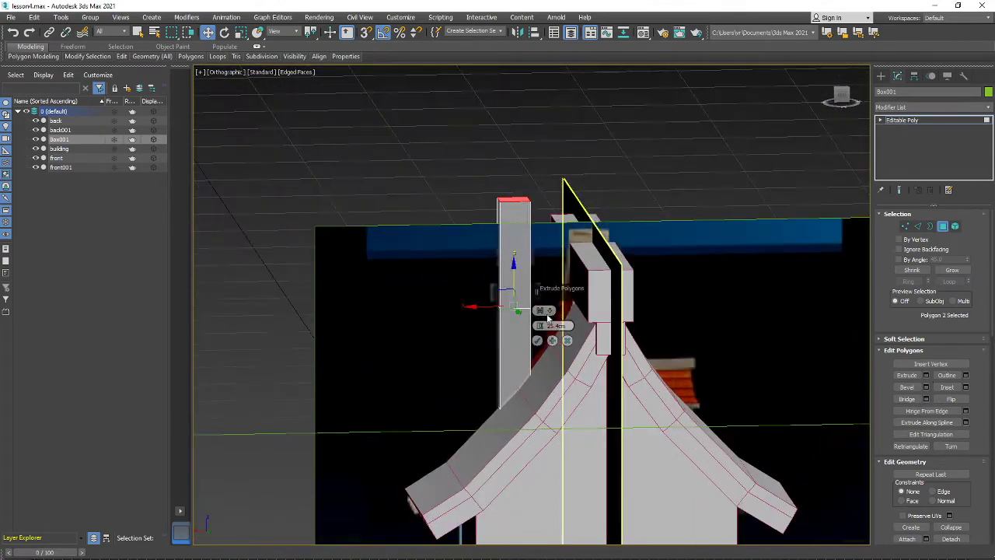
pyautogui.moveTo(531, 238); pyautogui.dragTo(567, 328, button='middle')
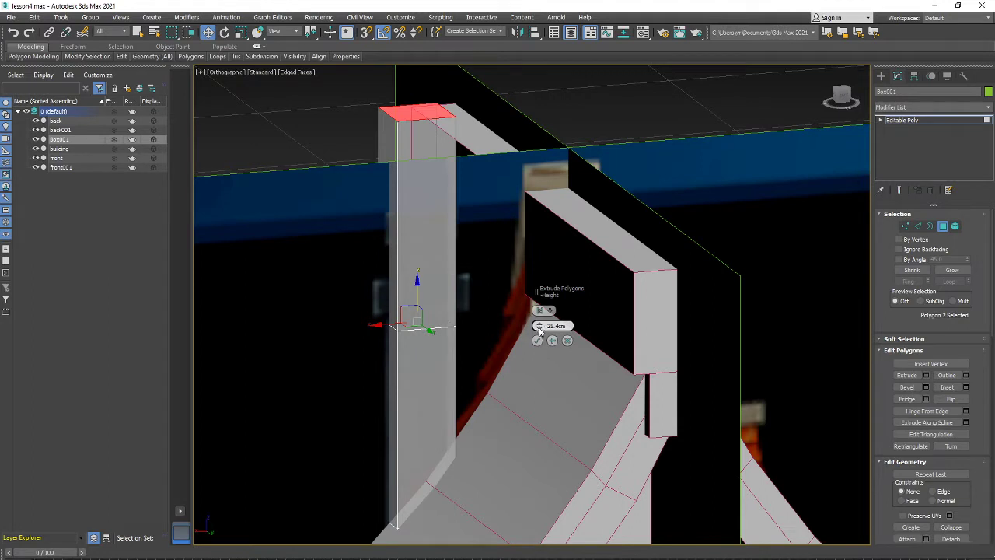
pyautogui.moveTo(540, 330); pyautogui.dragTo(549, 500)
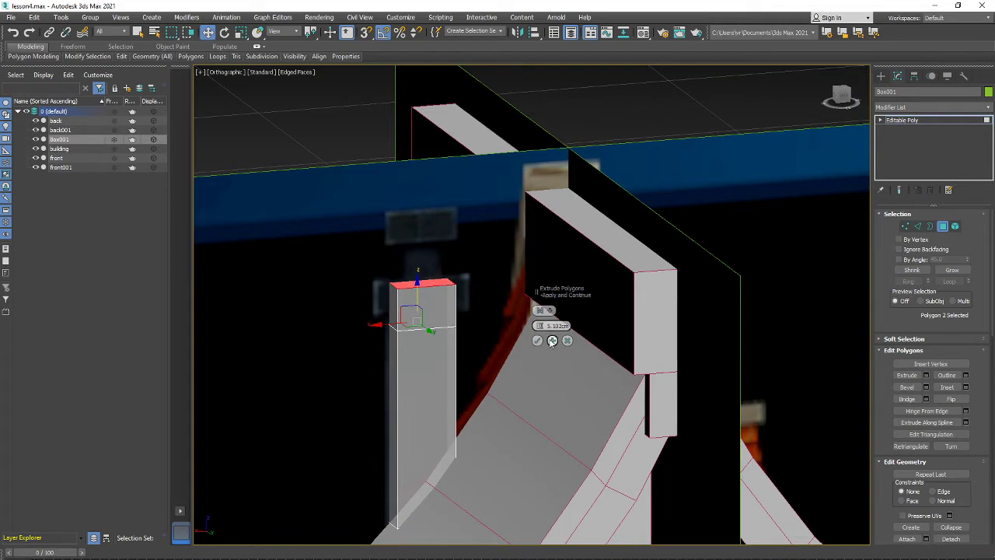
pyautogui.click(569, 341)
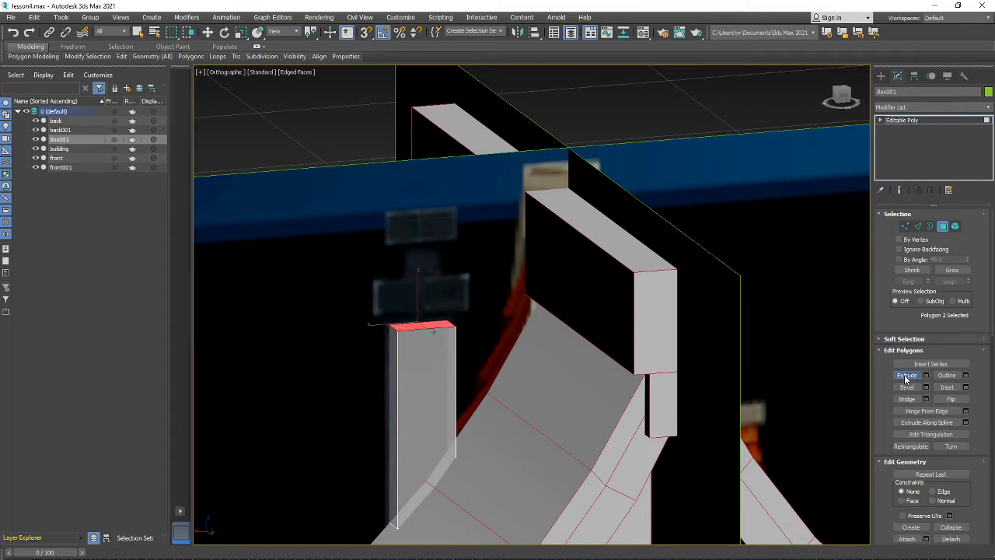
# Extrude the chimney's top polygon upward freehand to the upper edge of the pictured lower band.
pyautogui.moveTo(441, 316); pyautogui.dragTo(447, 276)
pyautogui.keyDown('alt'); pyautogui.moveTo(444, 280); pyautogui.dragTo(430, 275, button='middle'); pyautogui.keyUp('alt')
pyautogui.scroll(4, 374, 282)
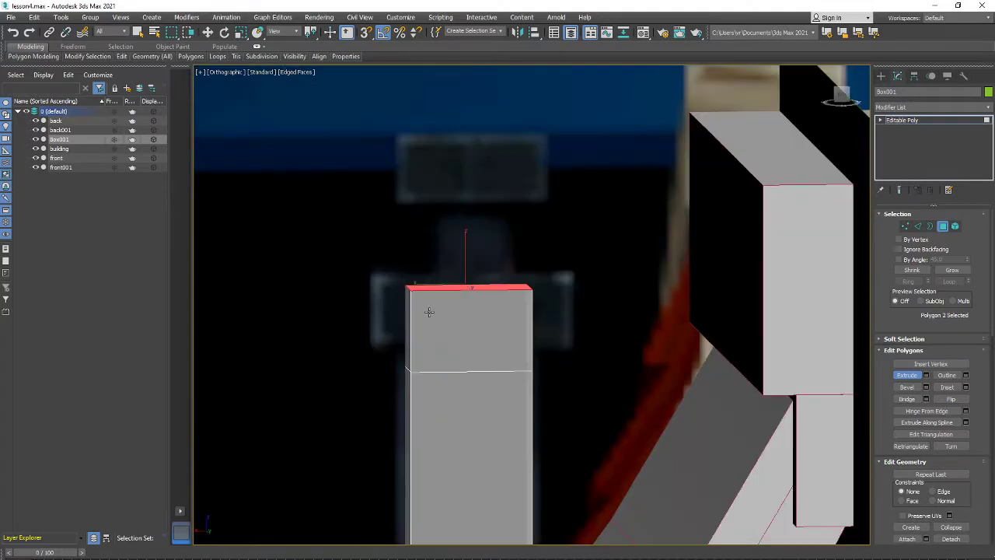
pyautogui.keyDown('alt'); pyautogui.moveTo(429, 312); pyautogui.dragTo(430, 306, button='middle'); pyautogui.keyUp('alt')
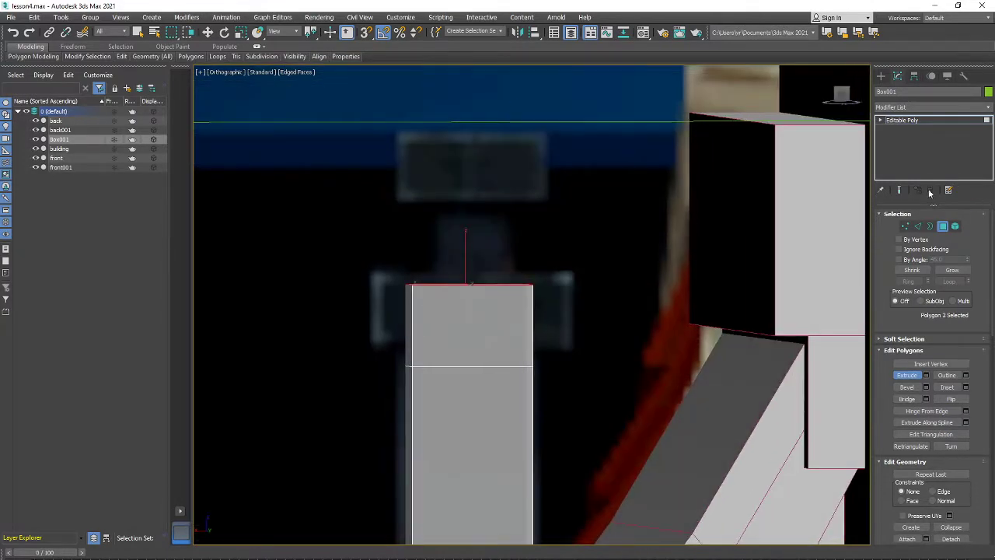
# Select the edge loop below the extruded top segment and raise it to the lower edge of the pictured band.
pyautogui.click(918, 226)
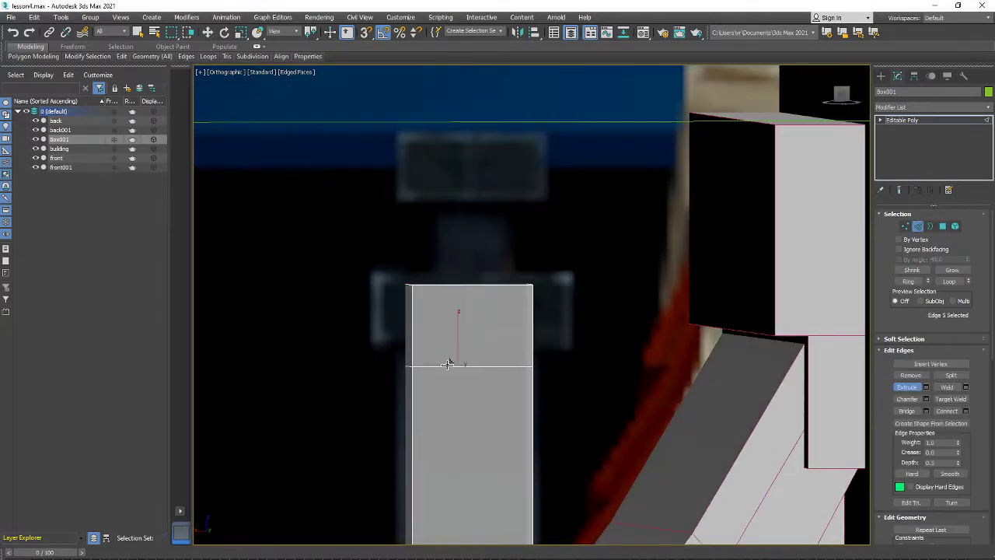
pyautogui.press('w')
pyautogui.click(447, 366)
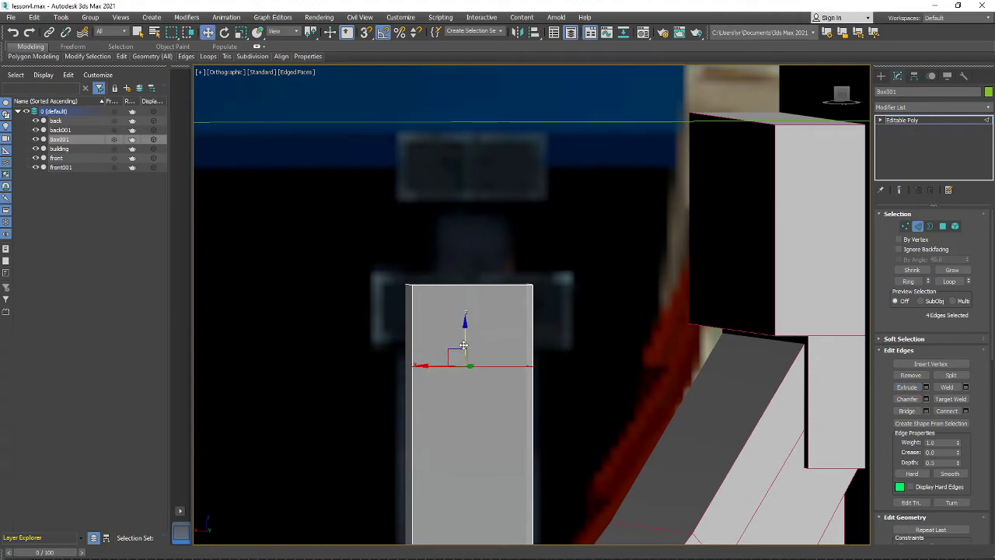
pyautogui.keyDown('alt'); pyautogui.moveTo(464, 339); pyautogui.dragTo(502, 379, button='middle'); pyautogui.keyUp('alt')
pyautogui.scroll(2, 503, 380)
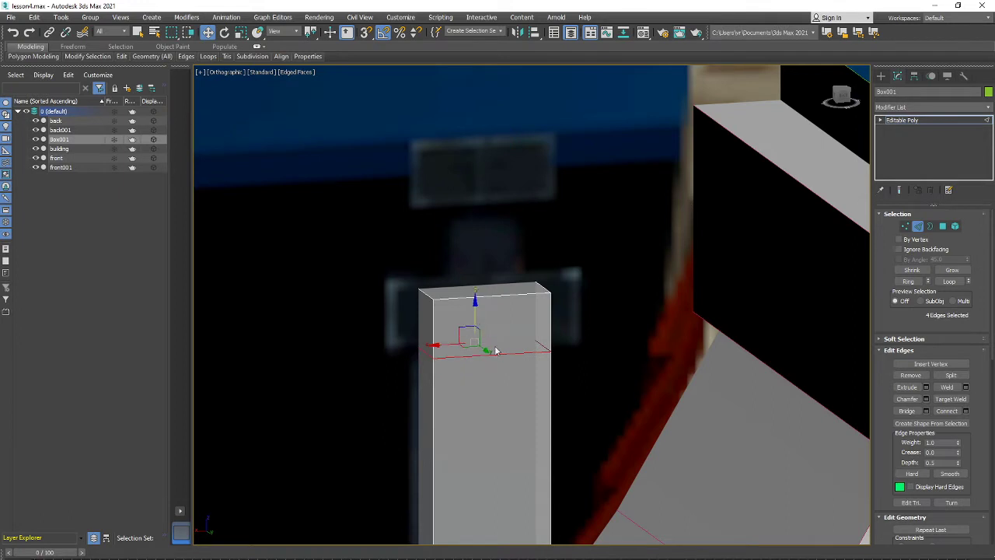
pyautogui.keyDown('alt'); pyautogui.moveTo(495, 350); pyautogui.dragTo(588, 344, button='middle'); pyautogui.keyUp('alt')
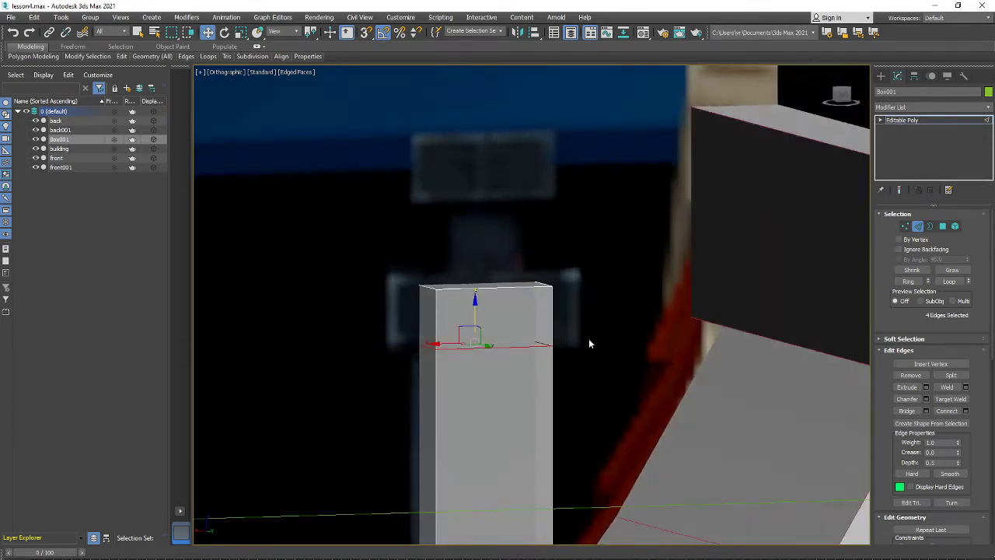
# Select the four side polygons of the chimney's top segment and turn off its see-through display.
pyautogui.click(945, 229)
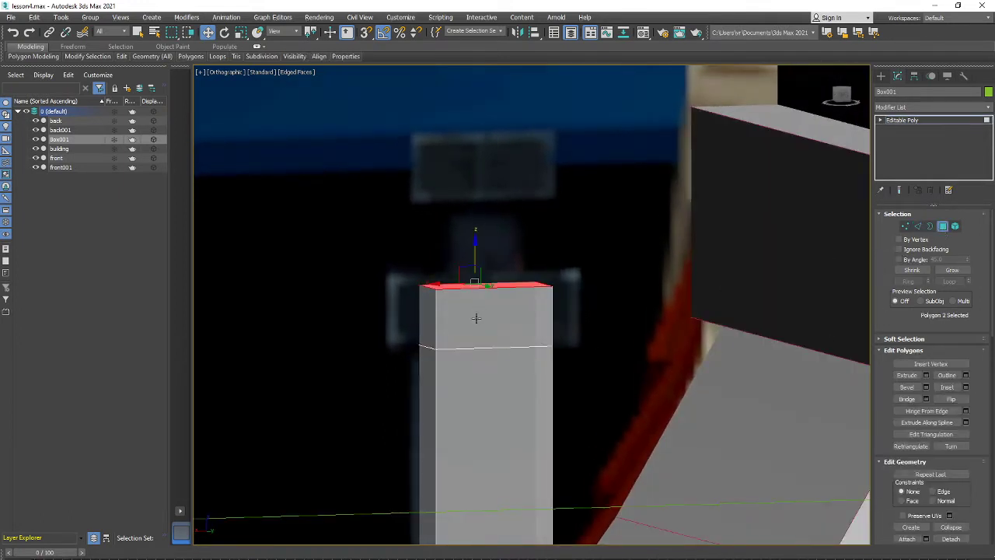
pyautogui.click(481, 317)
pyautogui.keyDown('ctrl'); pyautogui.click(428, 316); pyautogui.keyUp('ctrl')
pyautogui.keyDown('alt'); pyautogui.moveTo(417, 347); pyautogui.dragTo(558, 354, button='middle'); pyautogui.keyUp('alt')
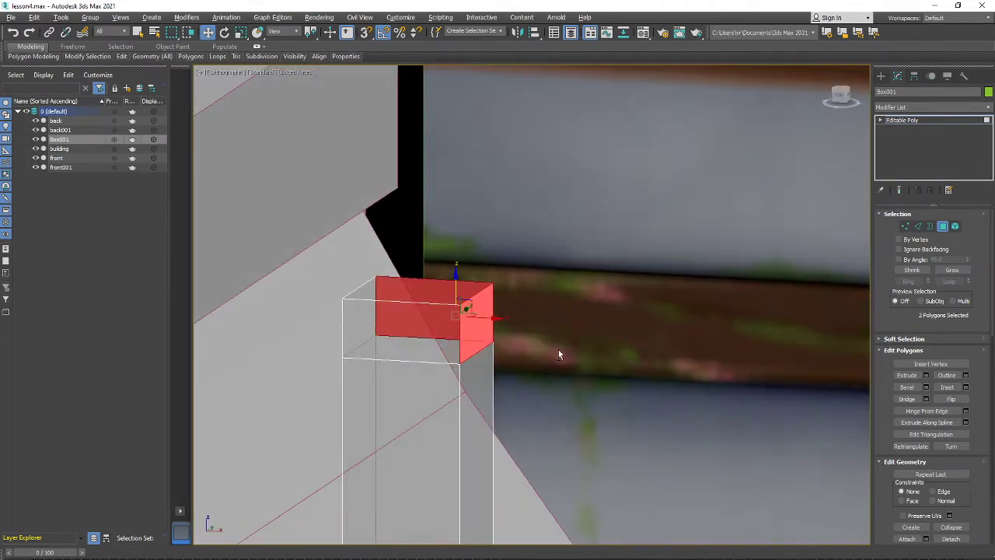
pyautogui.keyDown('ctrl'); pyautogui.click(437, 339); pyautogui.keyUp('ctrl')
pyautogui.keyDown('alt'); pyautogui.moveTo(434, 343); pyautogui.dragTo(383, 344, button='middle'); pyautogui.keyUp('alt')
pyautogui.keyDown('ctrl'); pyautogui.click(382, 343); pyautogui.keyUp('ctrl')
pyautogui.keyDown('alt'); pyautogui.moveTo(584, 389); pyautogui.dragTo(514, 333, button='middle'); pyautogui.keyUp('alt')
pyautogui.hotkey('alt', 'x')
pyautogui.scroll(-4, 518, 375)
pyautogui.scroll(2, 519, 374)
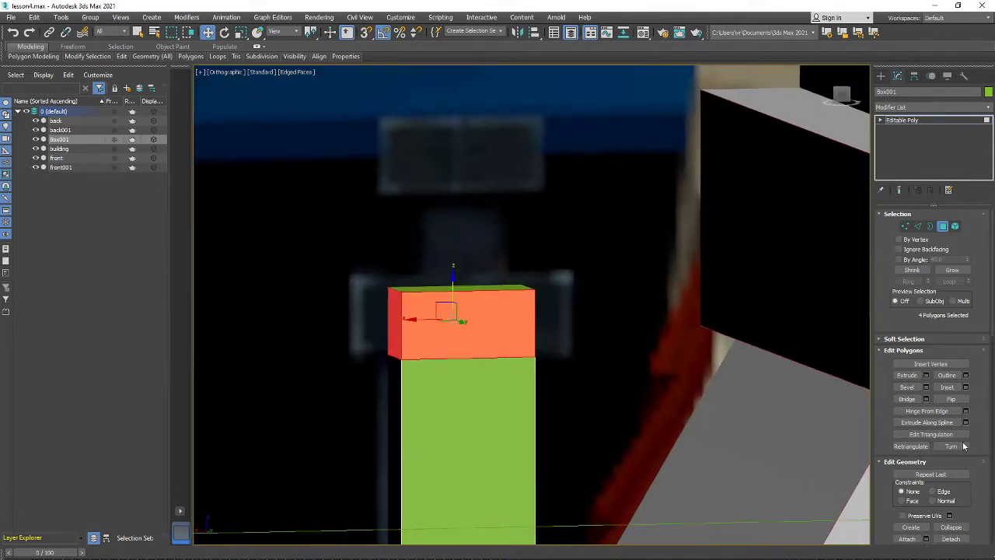
# Start extruding the four selected side polygons with the extrusion type set to Local Normal.
pyautogui.click(927, 376)
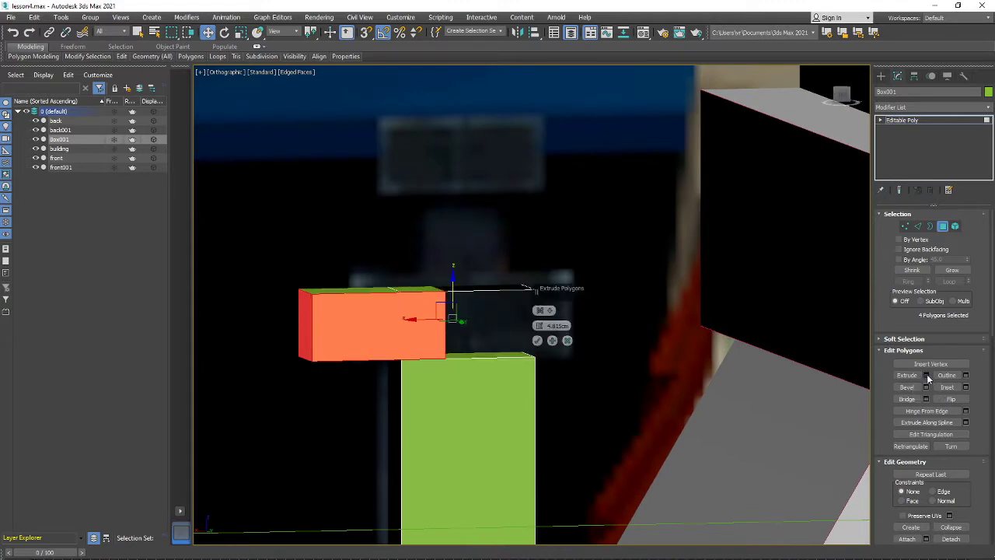
pyautogui.keyDown('alt'); pyautogui.moveTo(470, 394); pyautogui.dragTo(490, 426, button='middle'); pyautogui.keyUp('alt')
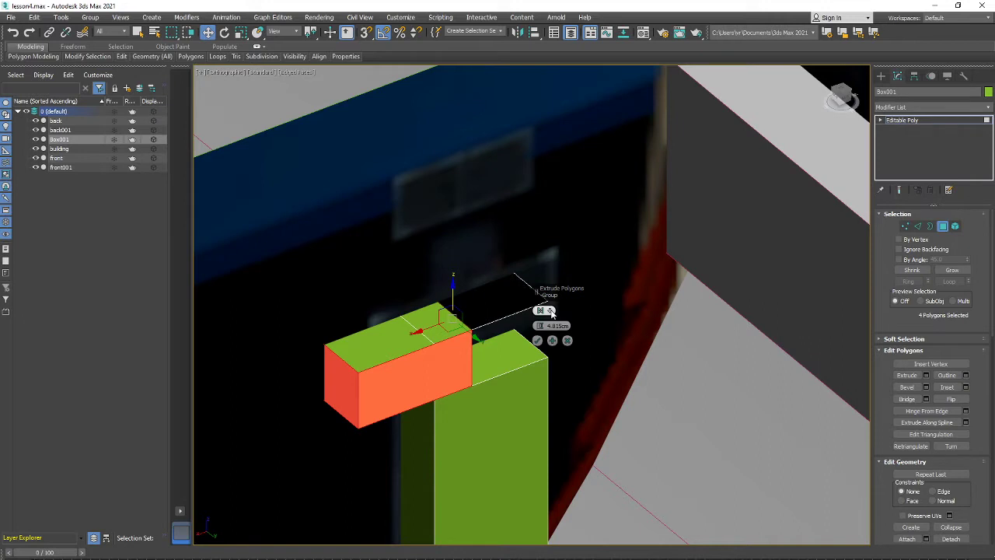
pyautogui.click(550, 311)
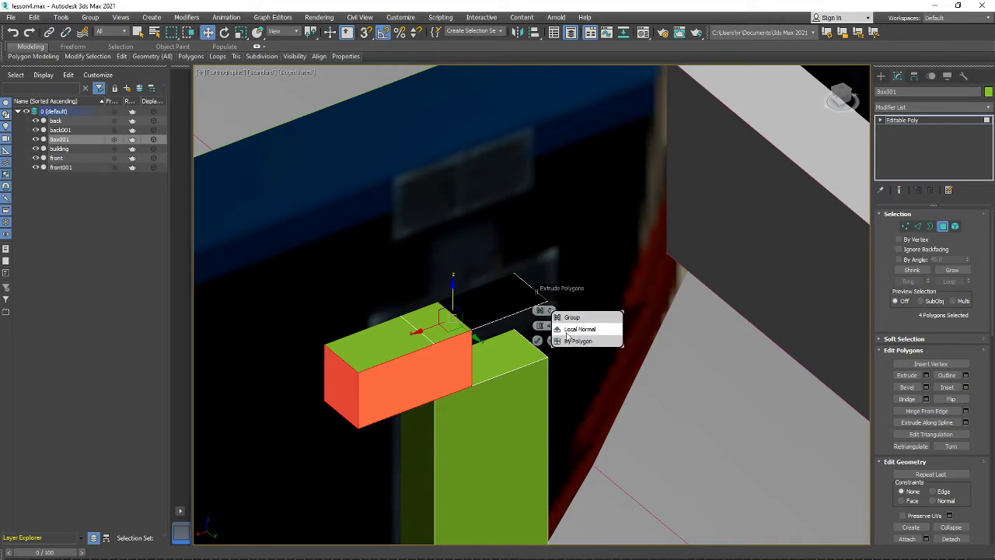
pyautogui.click(577, 330)
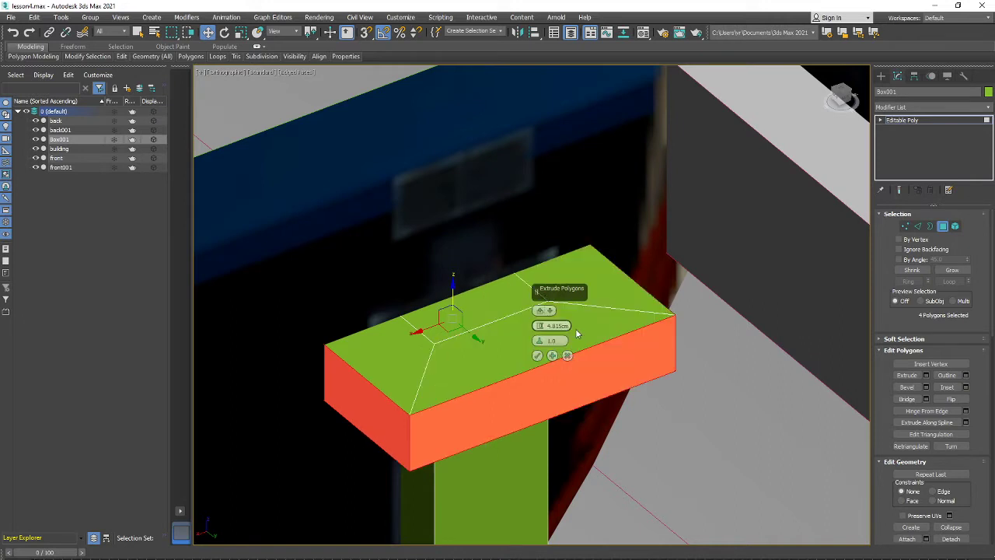
pyautogui.click(549, 311)
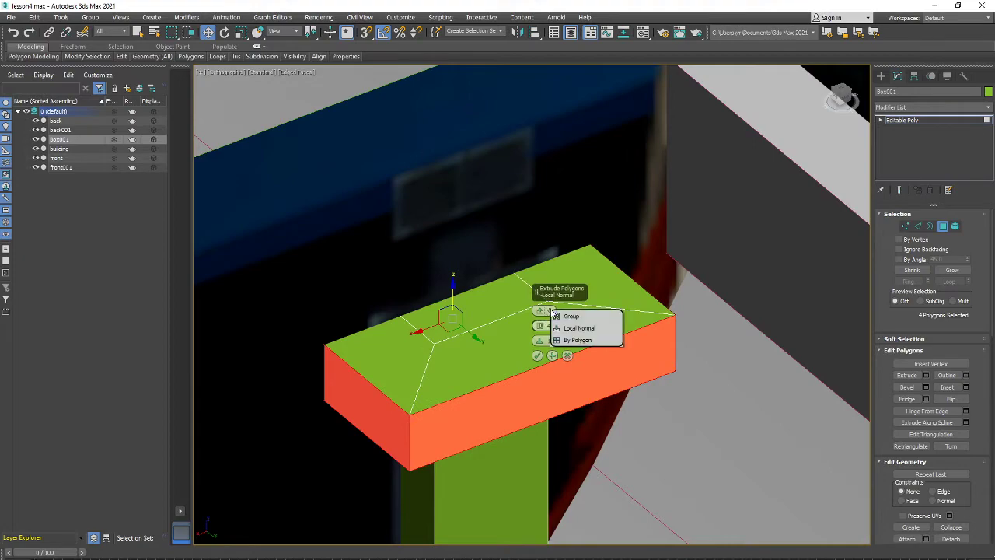
pyautogui.click(584, 330)
# Reduce the Local Normal extrusion height to about 1.9 cm to fit the pictured lower band and apply it.
pyautogui.keyDown('alt'); pyautogui.moveTo(527, 389); pyautogui.dragTo(446, 340, button='middle'); pyautogui.keyUp('alt')
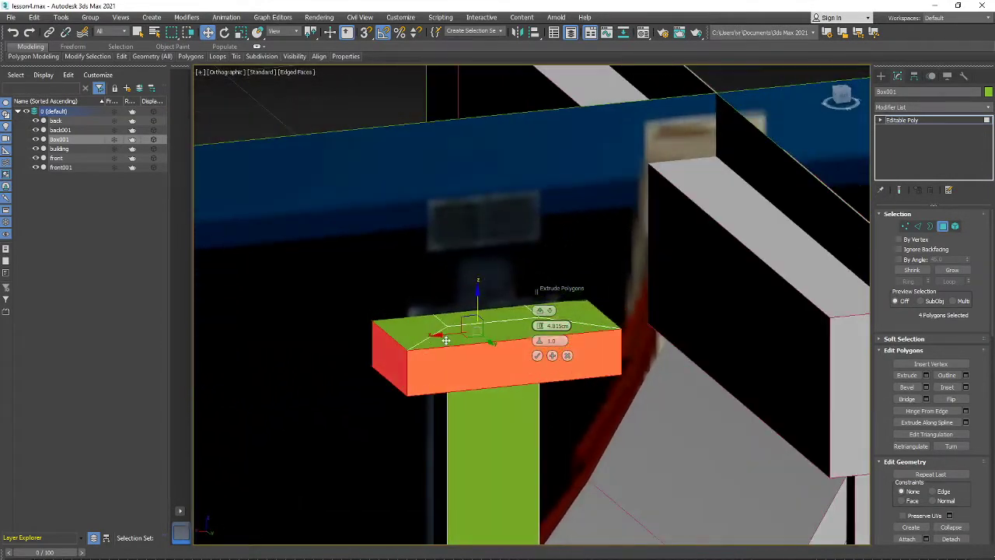
pyautogui.keyDown('alt'); pyautogui.moveTo(521, 340); pyautogui.dragTo(514, 368, button='middle'); pyautogui.keyUp('alt')
pyautogui.scroll(-5, 470, 358)
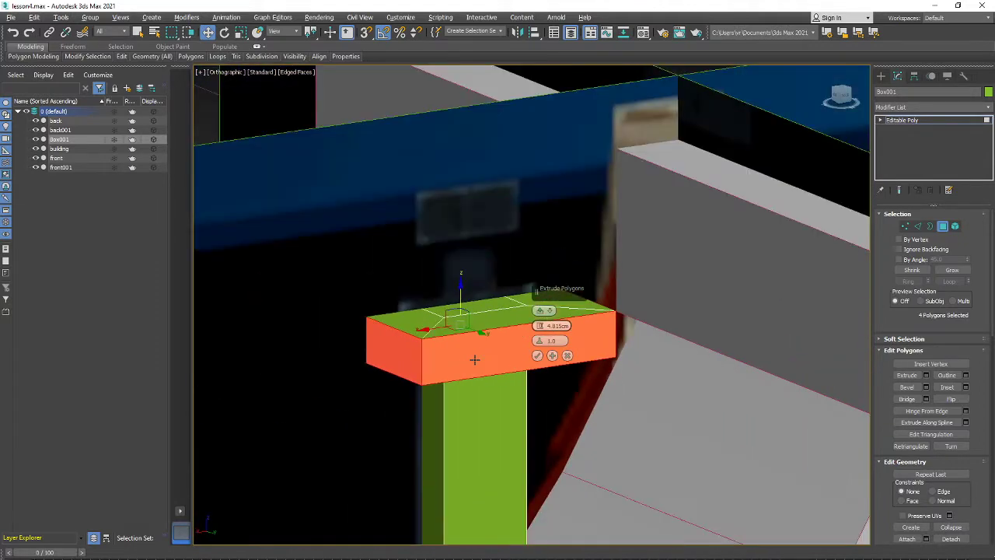
pyautogui.scroll(2, 456, 361)
pyautogui.keyDown('alt'); pyautogui.moveTo(473, 360); pyautogui.dragTo(551, 340, button='middle'); pyautogui.keyUp('alt')
pyautogui.scroll(-2, 457, 360)
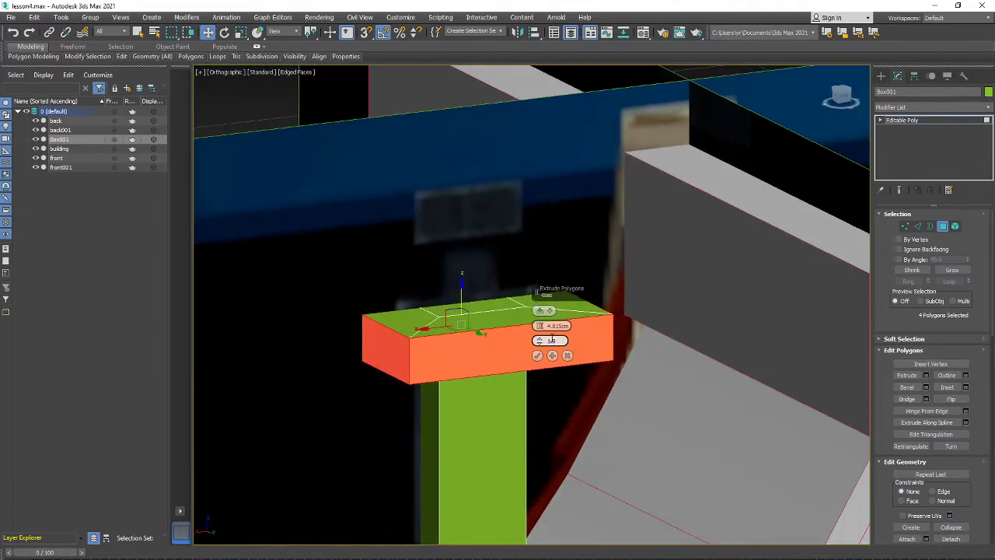
pyautogui.moveTo(541, 326); pyautogui.dragTo(537, 368)
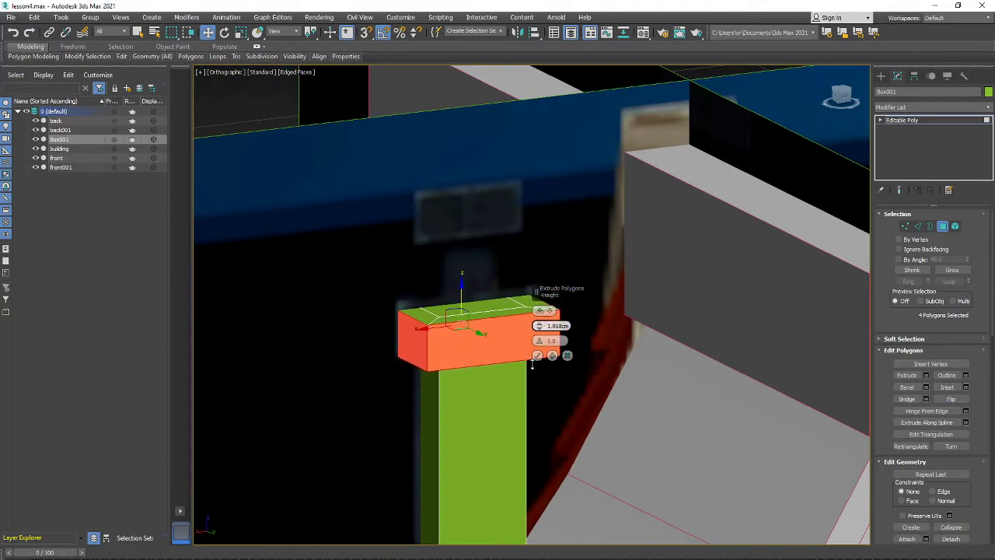
pyautogui.moveTo(532, 365)
pyautogui.keyDown('alt'); pyautogui.mouseDown(button='middle')
pyautogui.moveTo(420, 379)
pyautogui.moveTo(535, 361)
pyautogui.mouseUp(button='middle'); pyautogui.keyUp('alt')
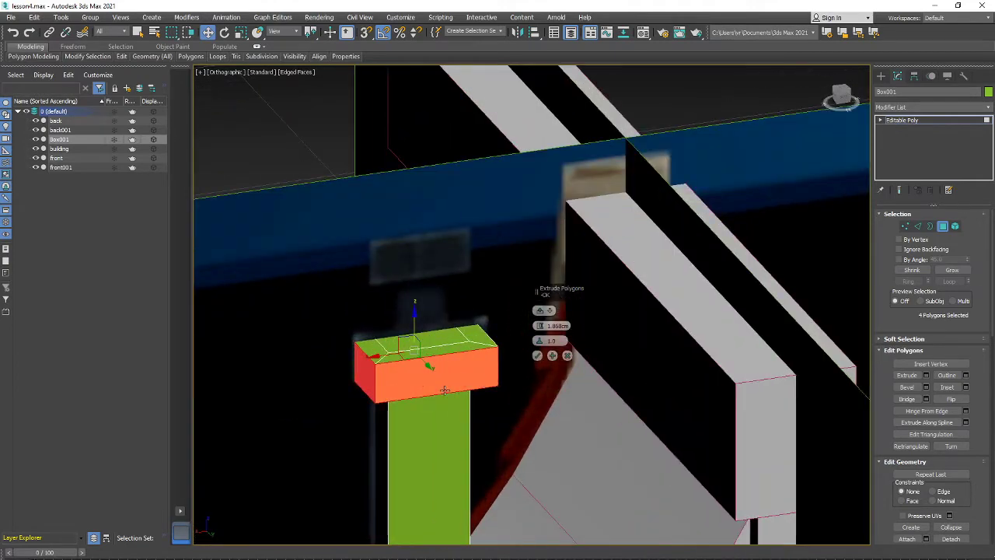
pyautogui.moveTo(444, 390)
pyautogui.keyDown('alt'); pyautogui.mouseDown(button='middle')
pyautogui.moveTo(474, 385)
pyautogui.moveTo(513, 404)
pyautogui.moveTo(532, 361)
pyautogui.moveTo(486, 393)
pyautogui.moveTo(423, 378)
pyautogui.moveTo(444, 367)
pyautogui.moveTo(445, 398)
pyautogui.moveTo(450, 376)
pyautogui.mouseUp(button='middle'); pyautogui.keyUp('alt')
pyautogui.click(538, 356)
# Select the inner top polygon of the chimney's lower band and scale it down uniformly to the pictured neck's width.
pyautogui.click(439, 357)
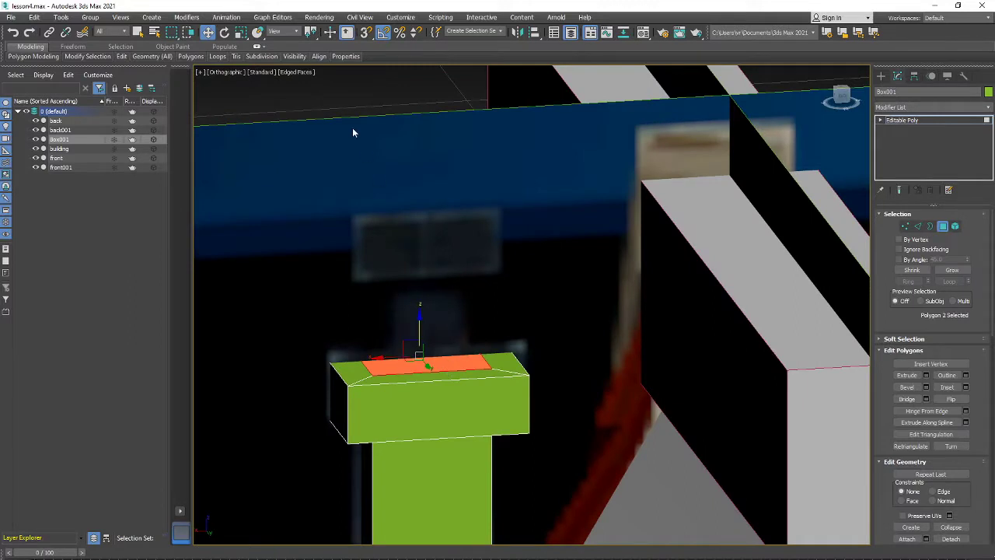
pyautogui.click(241, 32)
pyautogui.keyDown('alt'); pyautogui.moveTo(467, 423); pyautogui.dragTo(477, 458, button='middle'); pyautogui.keyUp('alt')
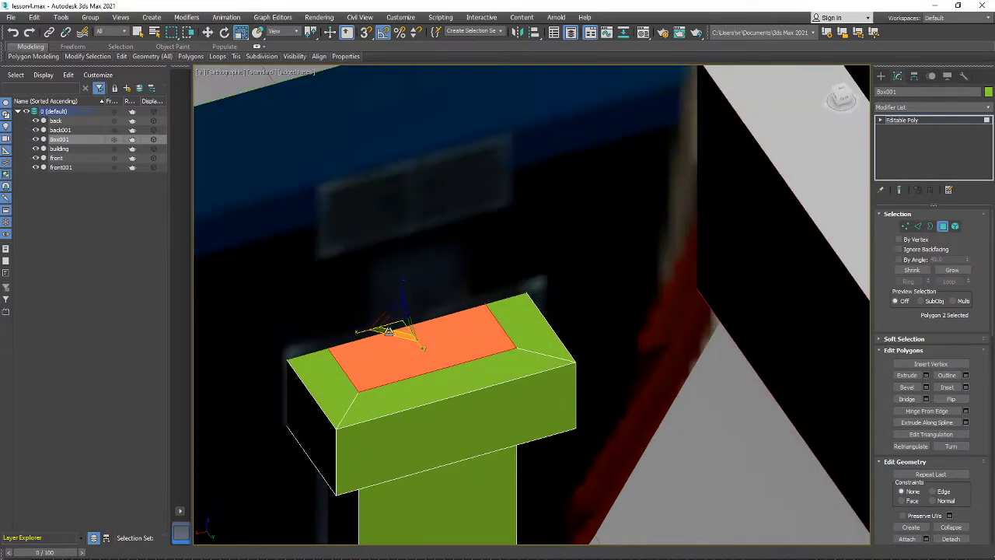
pyautogui.moveTo(390, 333); pyautogui.dragTo(387, 300)
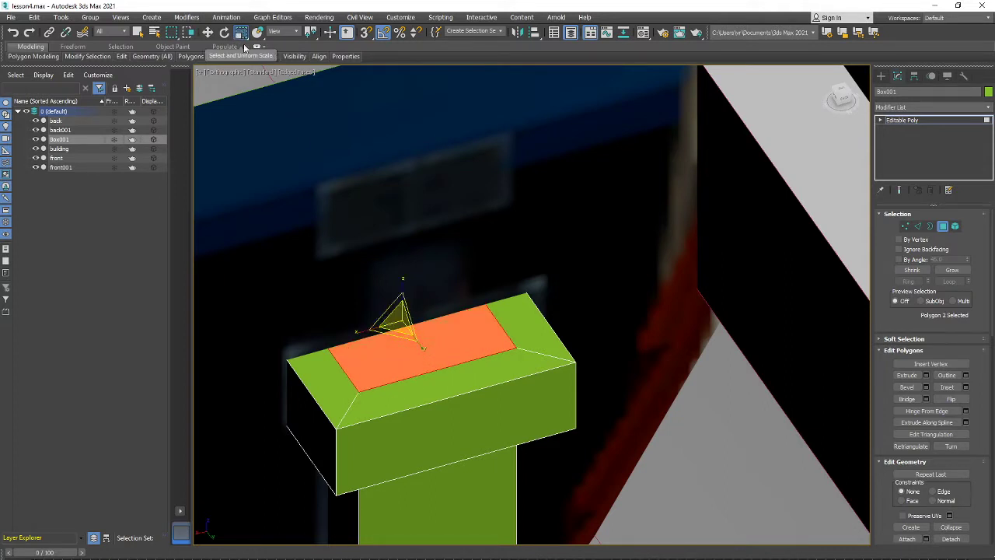
pyautogui.moveTo(392, 331); pyautogui.dragTo(395, 316)
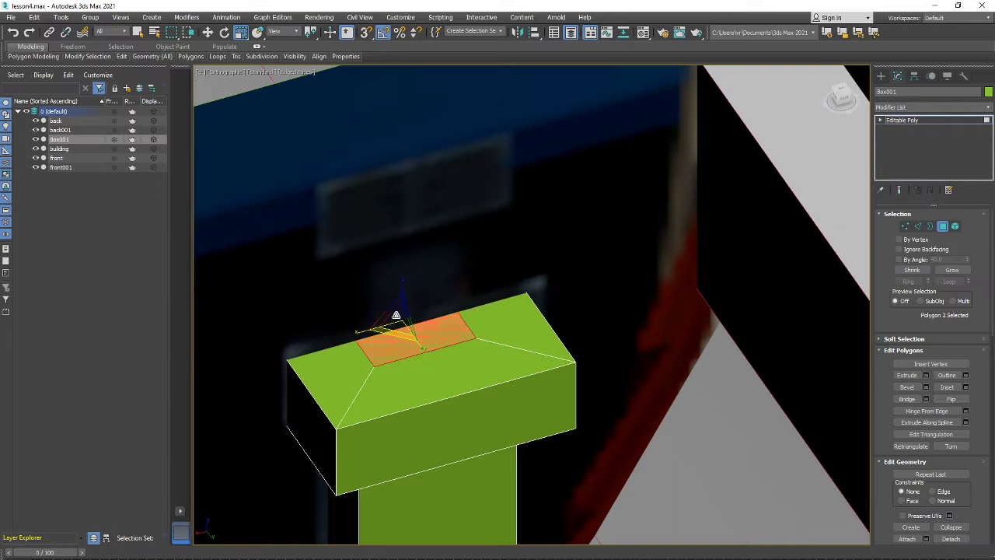
pyautogui.keyDown('alt'); pyautogui.moveTo(396, 315); pyautogui.dragTo(414, 336, button='middle'); pyautogui.keyUp('alt')
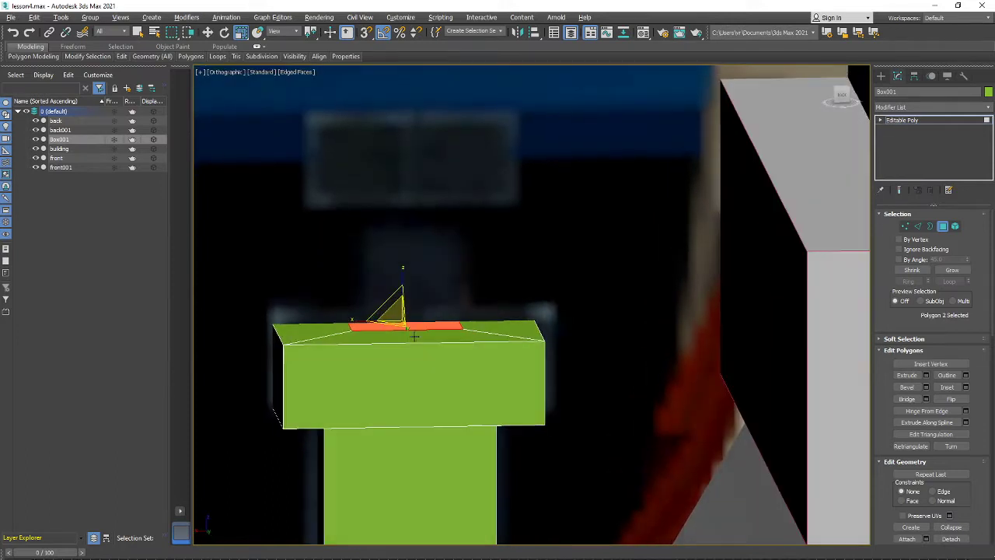
# Extrude the reduced top polygon upward freehand to the upper edge of the pictured upper band.
pyautogui.click(907, 375)
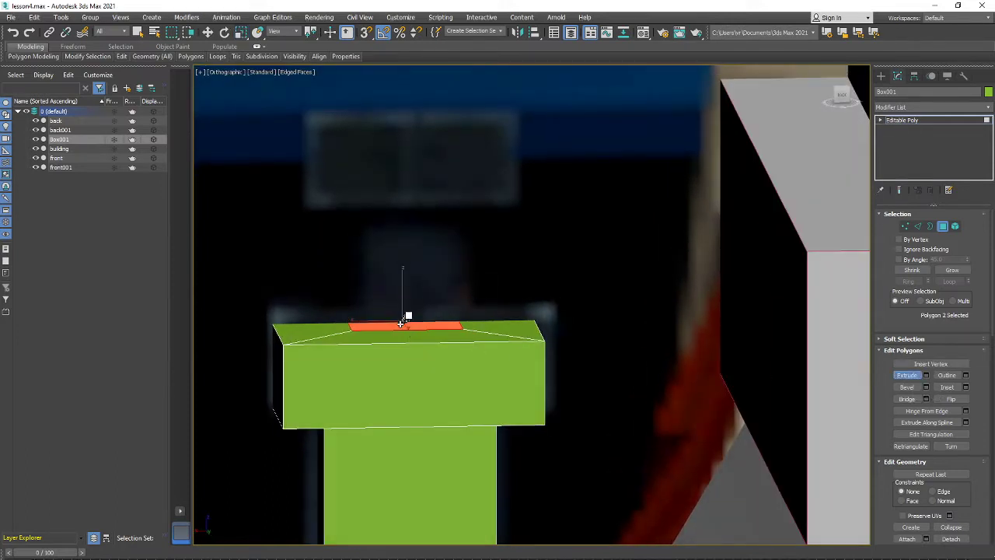
pyautogui.moveTo(402, 323); pyautogui.dragTo(414, 217)
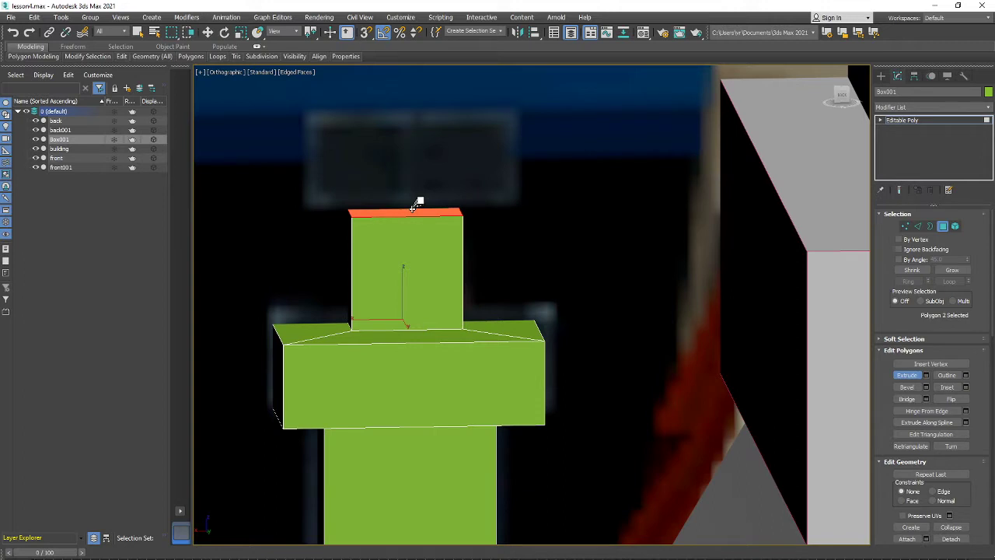
pyautogui.moveTo(414, 207); pyautogui.dragTo(422, 114)
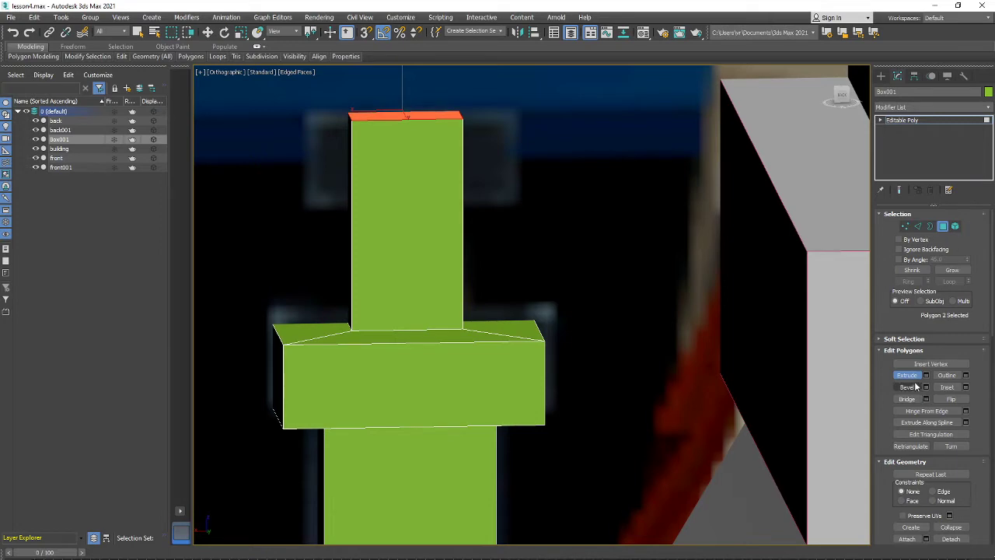
# Select the ring of four vertical edges on the chimney's neck and connect them with one horizontal edge loop.
pyautogui.click(918, 226)
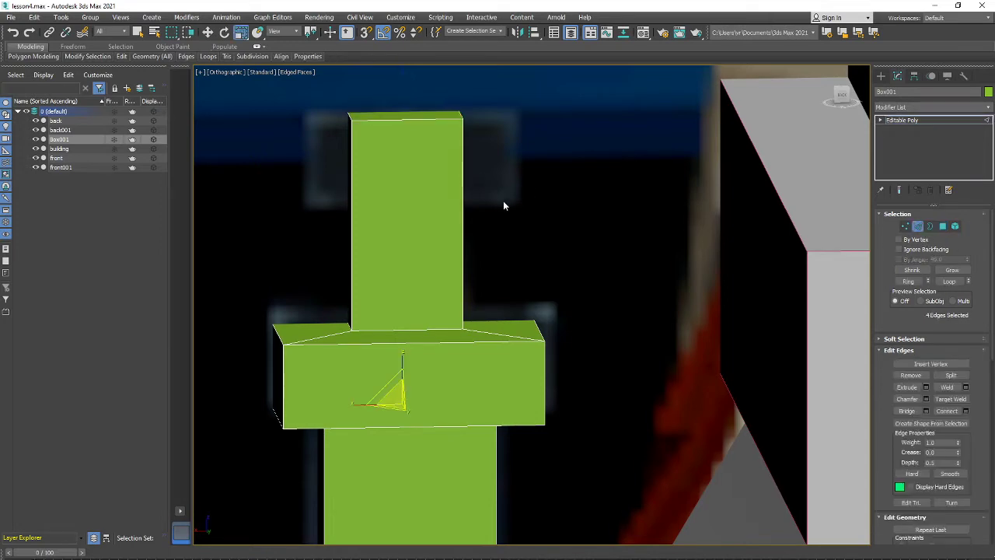
pyautogui.moveTo(503, 205)
pyautogui.keyDown('alt'); pyautogui.mouseDown(button='middle')
pyautogui.moveTo(545, 221)
pyautogui.moveTo(498, 222)
pyautogui.mouseUp(button='middle'); pyautogui.keyUp('alt')
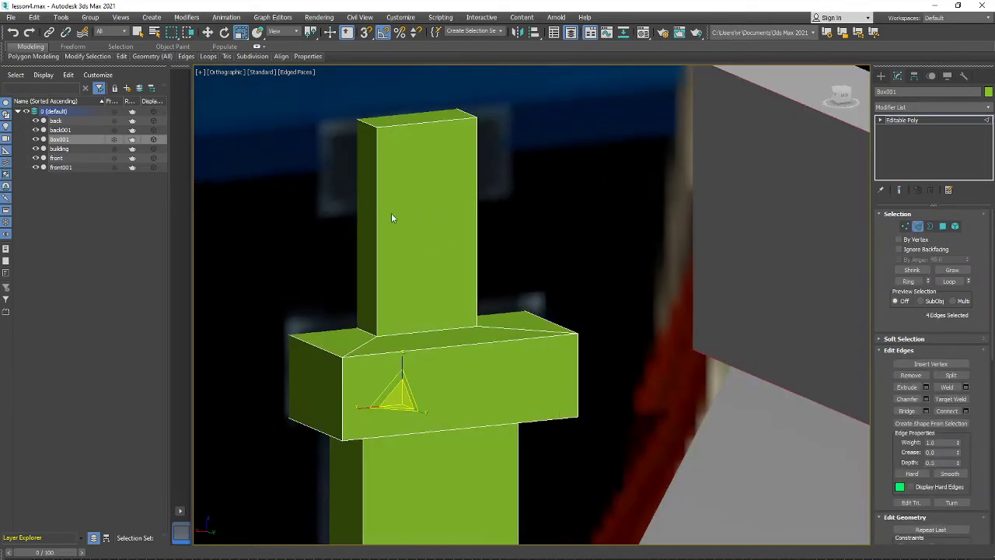
pyautogui.click(375, 211)
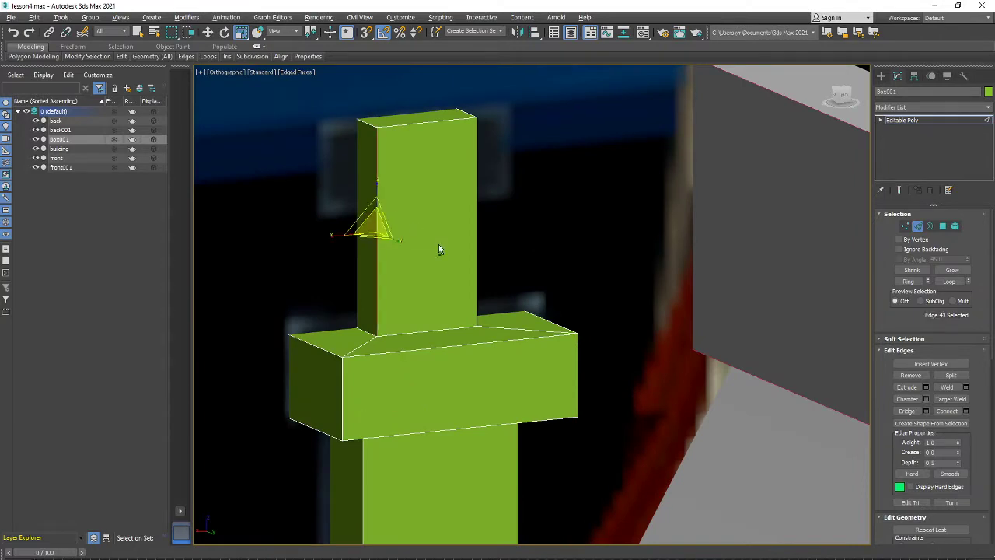
pyautogui.keyDown('alt'); pyautogui.moveTo(438, 244); pyautogui.dragTo(465, 245, button='middle'); pyautogui.keyUp('alt')
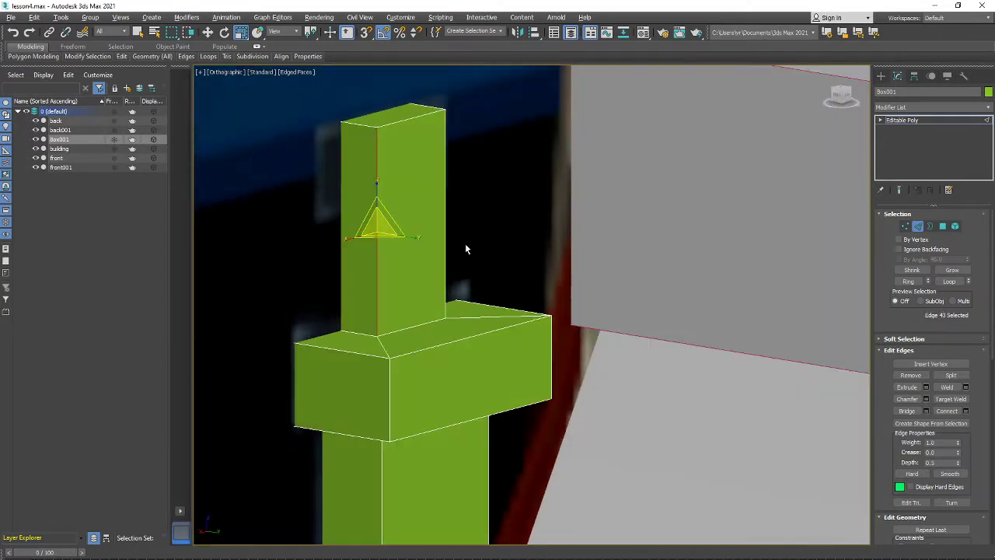
pyautogui.click(909, 281)
pyautogui.keyDown('alt'); pyautogui.moveTo(503, 327); pyautogui.dragTo(470, 379, button='middle'); pyautogui.keyUp('alt')
pyautogui.keyDown('alt'); pyautogui.moveTo(397, 268); pyautogui.dragTo(322, 276, button='middle'); pyautogui.keyUp('alt')
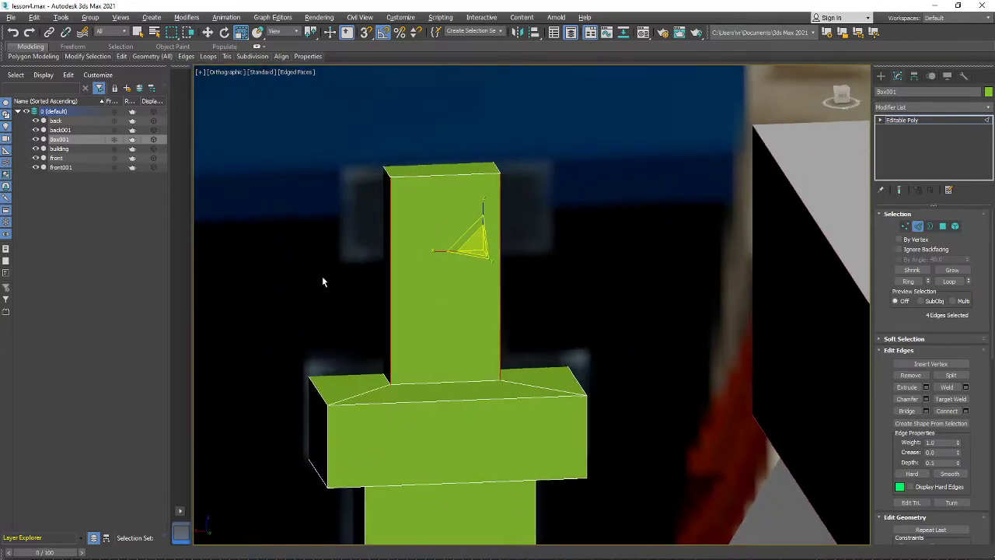
pyautogui.keyDown('alt'); pyautogui.moveTo(681, 343); pyautogui.dragTo(415, 300, button='middle'); pyautogui.keyUp('alt')
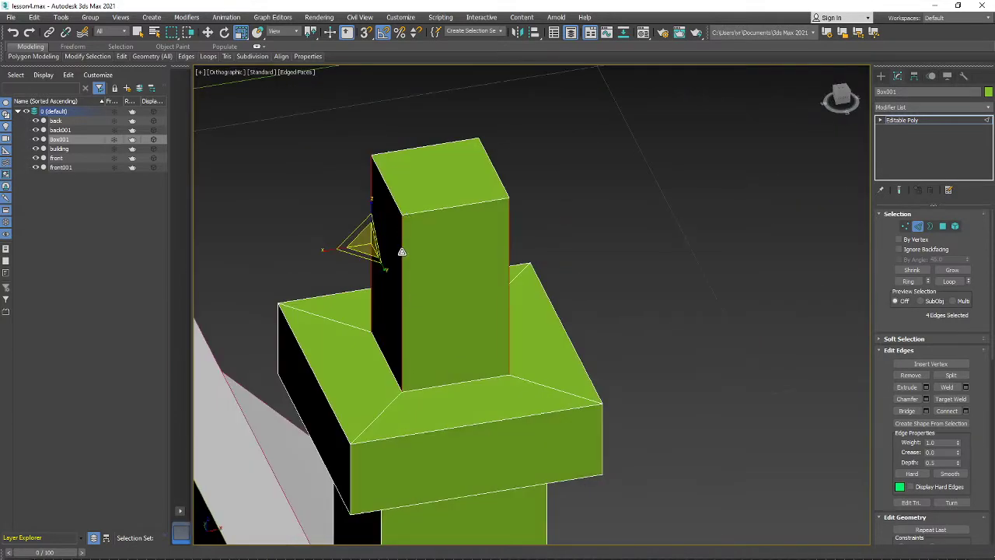
pyautogui.keyDown('alt'); pyautogui.moveTo(461, 341); pyautogui.dragTo(321, 341, button='middle'); pyautogui.keyUp('alt')
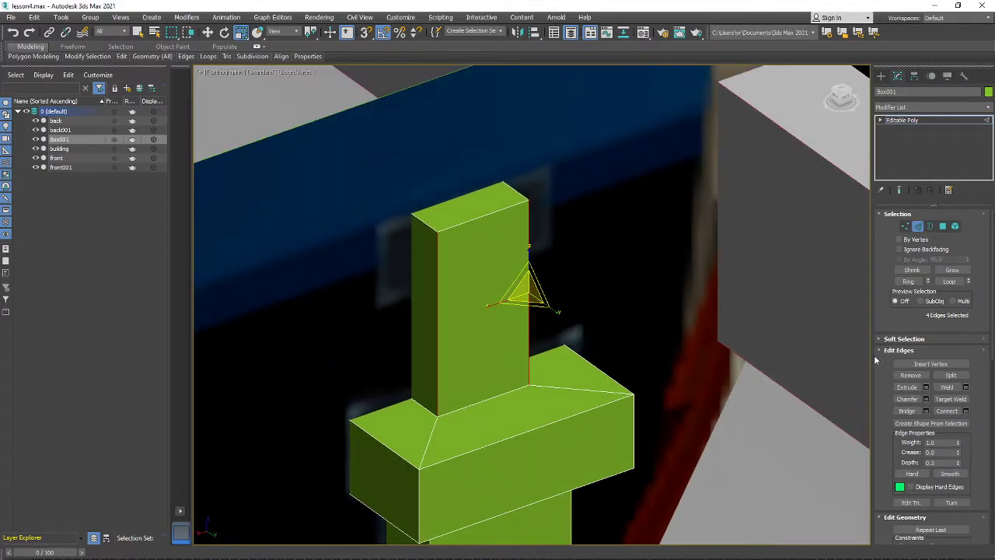
pyautogui.click(946, 411)
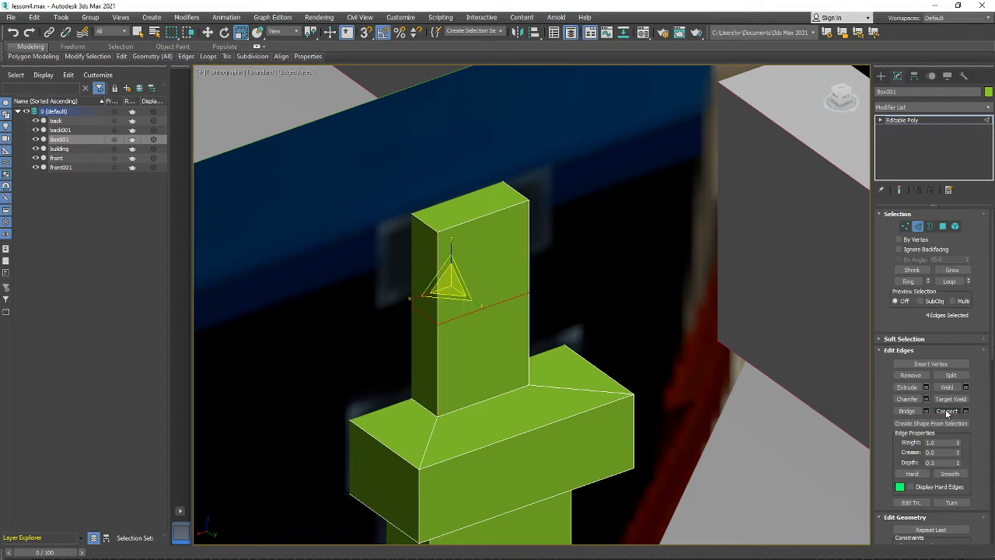
# Raise the neck's new edge loop to the lower edge of the pictured upper band.
pyautogui.keyDown('alt'); pyautogui.moveTo(467, 268); pyautogui.dragTo(448, 247, button='middle'); pyautogui.keyUp('alt')
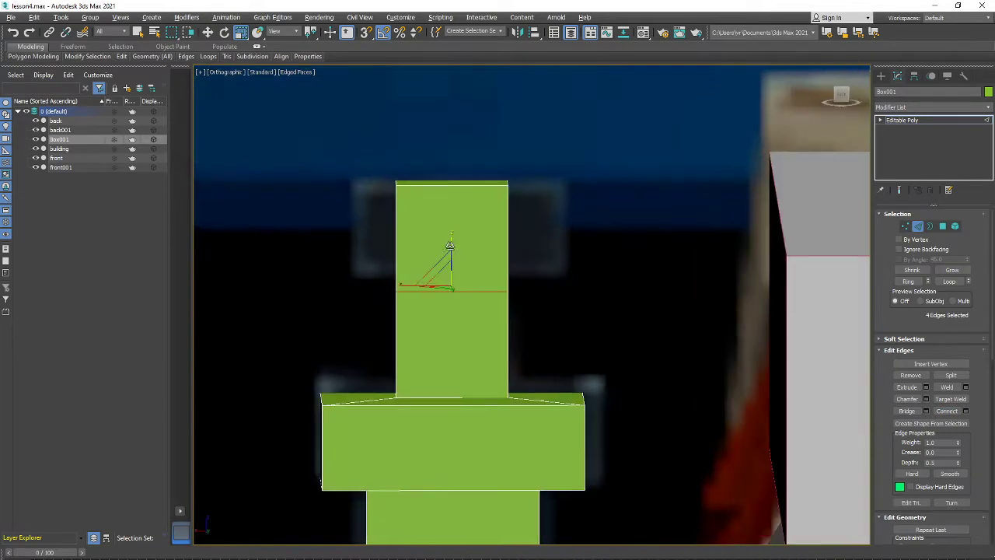
pyautogui.keyDown('alt'); pyautogui.moveTo(421, 301); pyautogui.dragTo(453, 304, button='middle'); pyautogui.keyUp('alt')
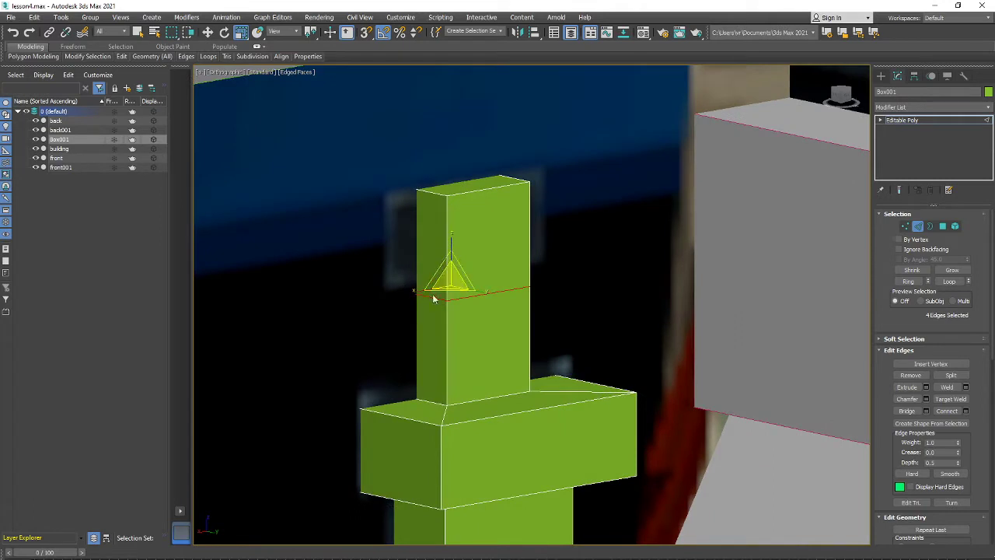
pyautogui.click(211, 32)
pyautogui.moveTo(503, 302); pyautogui.dragTo(438, 294, button='middle')
pyautogui.scroll(2, 448, 297)
pyautogui.moveTo(438, 294); pyautogui.dragTo(512, 297, button='middle')
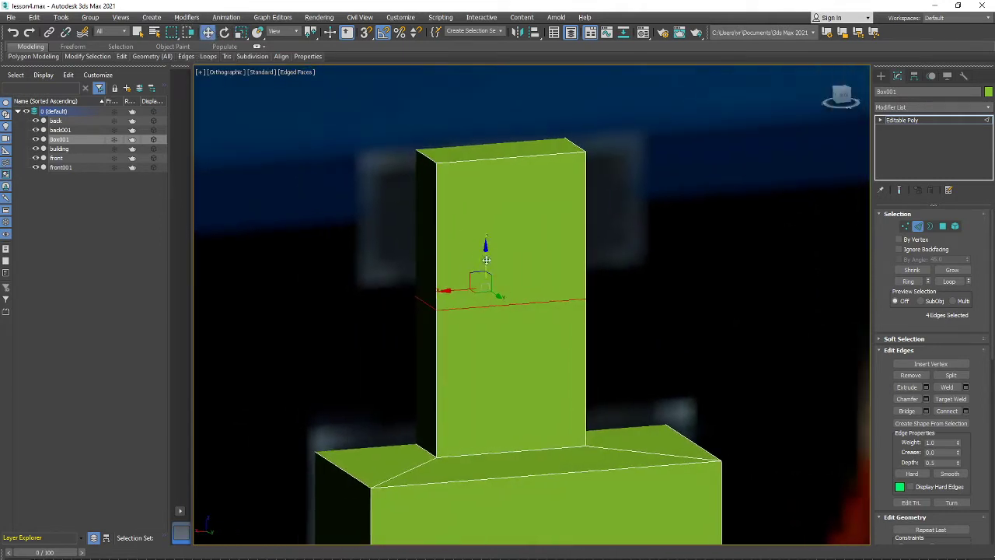
pyautogui.click(241, 34)
pyautogui.click(209, 33)
pyautogui.click(241, 32)
pyautogui.click(224, 33)
pyautogui.click(209, 33)
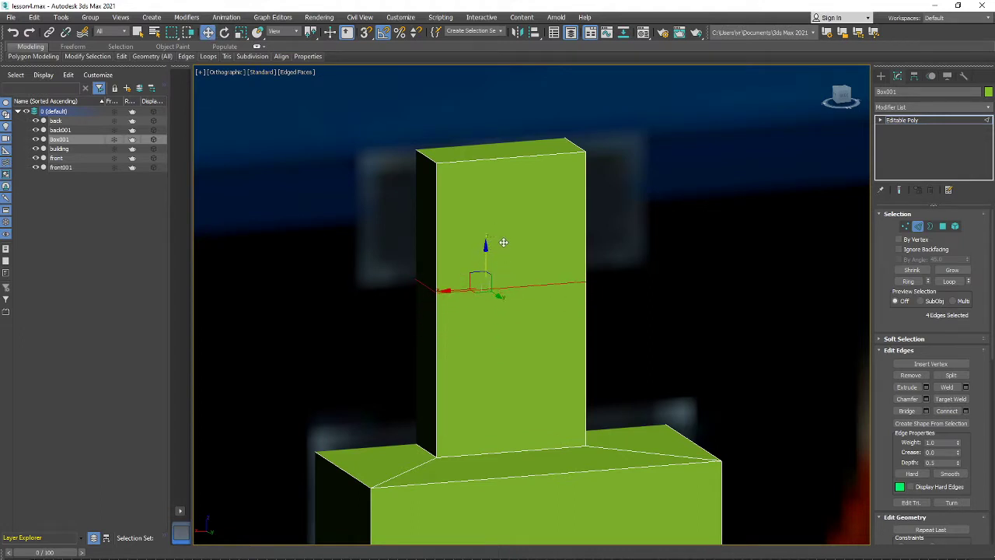
pyautogui.moveTo(501, 247)
pyautogui.keyDown('alt'); pyautogui.mouseDown(button='middle')
pyautogui.moveTo(501, 235)
pyautogui.moveTo(620, 240)
pyautogui.moveTo(477, 245)
pyautogui.moveTo(490, 238)
pyautogui.mouseUp(button='middle'); pyautogui.keyUp('alt')
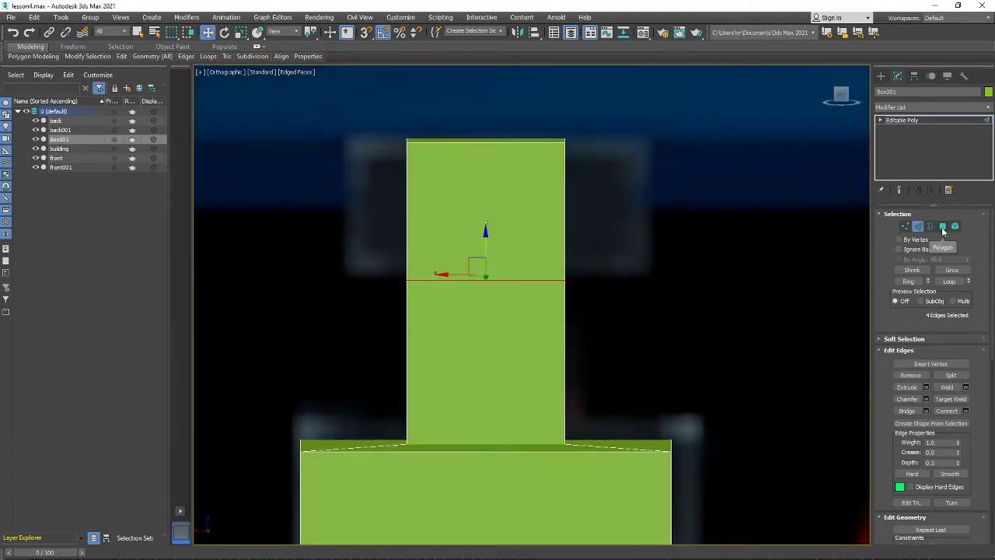
# Select the four side polygons of the neck's uppermost segment, above the raised edge loop.
pyautogui.click(943, 227)
pyautogui.moveTo(339, 204); pyautogui.dragTo(306, 222)
pyautogui.moveTo(306, 222)
pyautogui.keyDown('alt'); pyautogui.mouseDown(button='middle')
pyautogui.moveTo(551, 226)
pyautogui.moveTo(510, 253)
pyautogui.moveTo(569, 251)
pyautogui.moveTo(406, 244)
pyautogui.moveTo(305, 226)
pyautogui.mouseUp(button='middle'); pyautogui.keyUp('alt')
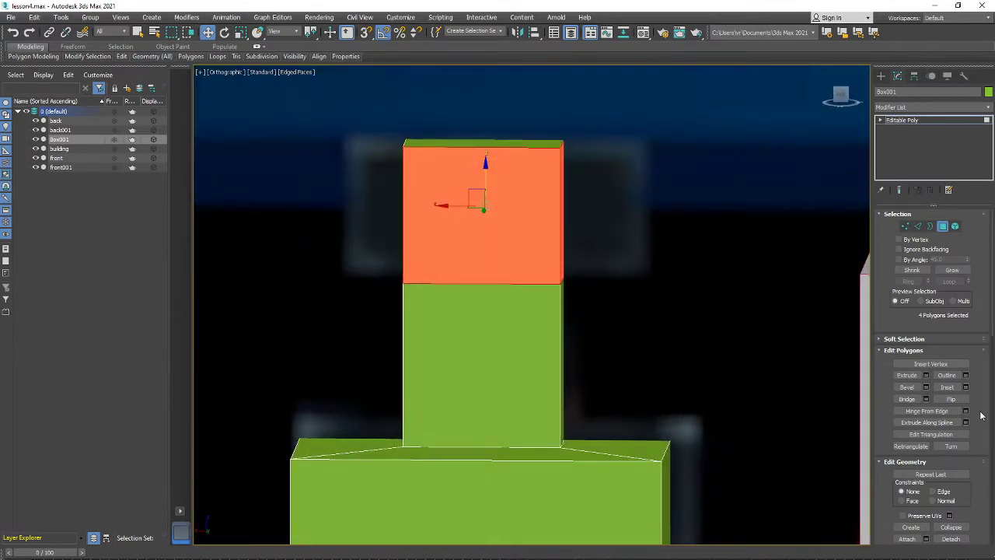
# Extrude the four selected neck polygons outward by local normal about 1.7 cm, forming the chimney's upper band.
pyautogui.click(926, 375)
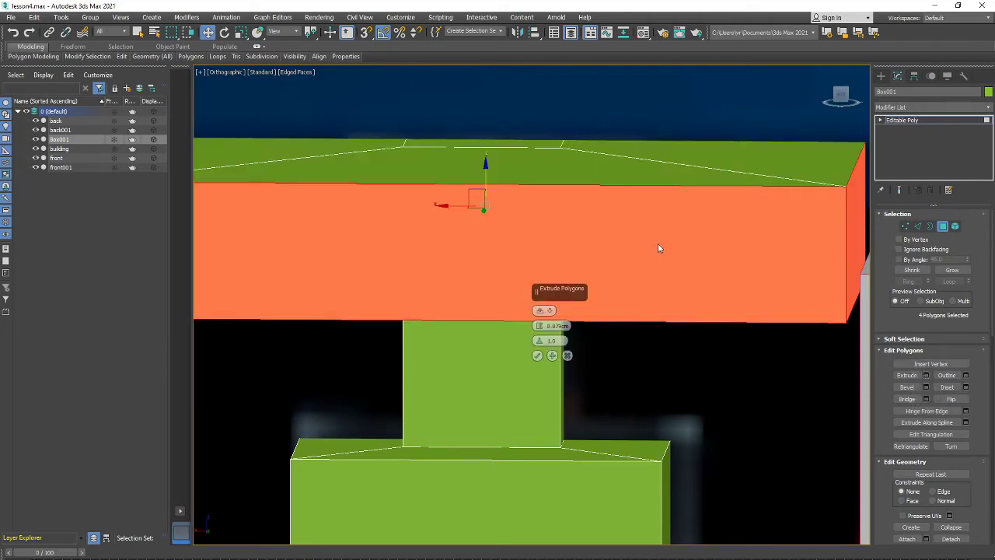
pyautogui.keyDown('alt'); pyautogui.moveTo(658, 248); pyautogui.dragTo(635, 300, button='middle'); pyautogui.keyUp('alt')
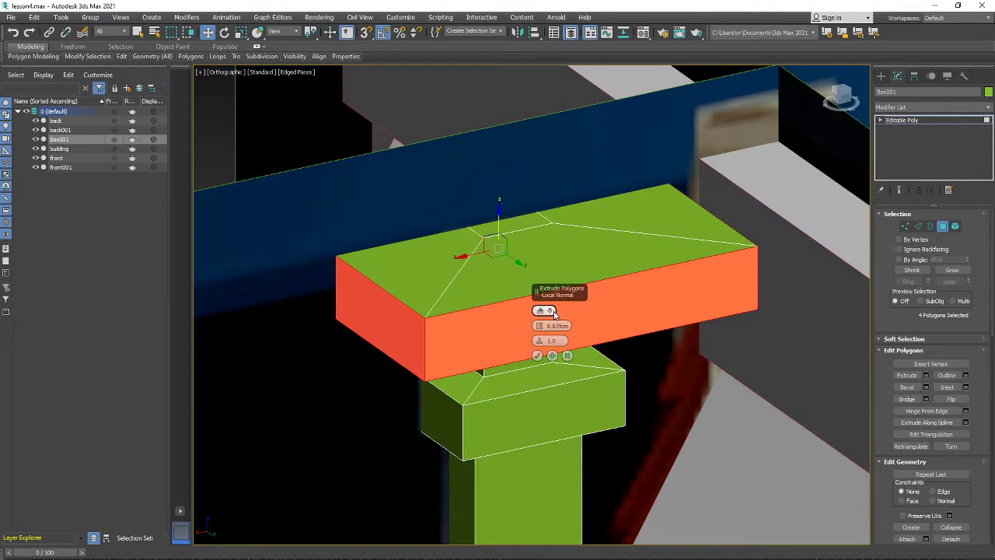
pyautogui.moveTo(539, 329); pyautogui.dragTo(532, 449)
pyautogui.moveTo(495, 355)
pyautogui.keyDown('alt'); pyautogui.mouseDown(button='middle')
pyautogui.moveTo(460, 335)
pyautogui.moveTo(493, 348)
pyautogui.moveTo(506, 341)
pyautogui.mouseUp(button='middle'); pyautogui.keyUp('alt')
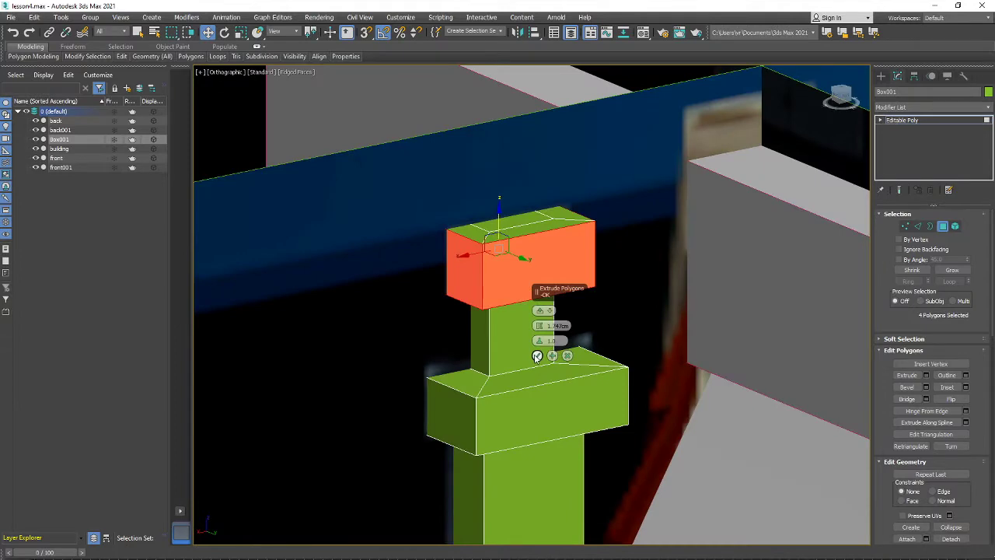
pyautogui.click(537, 356)
# Extrude the chimney's central top polygon downward freehand to sink an opening into the upper band.
pyautogui.keyDown('alt'); pyautogui.moveTo(537, 356); pyautogui.dragTo(521, 335, button='middle'); pyautogui.keyUp('alt')
pyautogui.click(529, 315)
pyautogui.scroll(2, 662, 337)
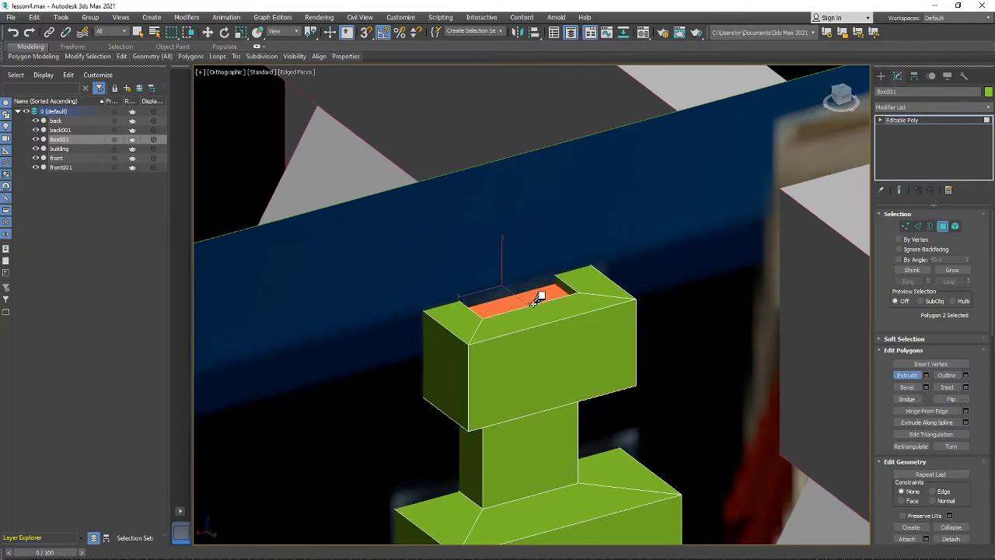
pyautogui.moveTo(542, 313)
pyautogui.keyDown('alt'); pyautogui.mouseDown(button='middle')
pyautogui.moveTo(536, 375)
pyautogui.moveTo(548, 338)
pyautogui.moveTo(594, 322)
pyautogui.moveTo(536, 324)
pyautogui.mouseUp(button='middle'); pyautogui.keyUp('alt')
pyautogui.scroll(-3, 544, 327)
pyautogui.moveTo(616, 346)
pyautogui.keyDown('alt'); pyautogui.mouseDown(button='middle')
pyautogui.moveTo(640, 329)
pyautogui.moveTo(577, 322)
pyautogui.moveTo(622, 316)
pyautogui.moveTo(520, 289)
pyautogui.moveTo(591, 342)
pyautogui.moveTo(666, 349)
pyautogui.moveTo(565, 342)
pyautogui.moveTo(563, 318)
pyautogui.moveTo(576, 344)
pyautogui.moveTo(567, 357)
pyautogui.moveTo(558, 351)
pyautogui.moveTo(579, 347)
pyautogui.moveTo(560, 356)
pyautogui.moveTo(591, 367)
pyautogui.moveTo(589, 347)
pyautogui.moveTo(576, 363)
pyautogui.moveTo(576, 324)
pyautogui.moveTo(618, 323)
pyautogui.moveTo(624, 351)
pyautogui.mouseUp(button='middle'); pyautogui.keyUp('alt')
pyautogui.scroll(-2, 622, 347)
pyautogui.scroll(2, 520, 294)
pyautogui.scroll(5, 556, 331)
pyautogui.scroll(-3, 591, 367)
pyautogui.scroll(-3, 577, 363)
pyautogui.scroll(-2, 576, 324)
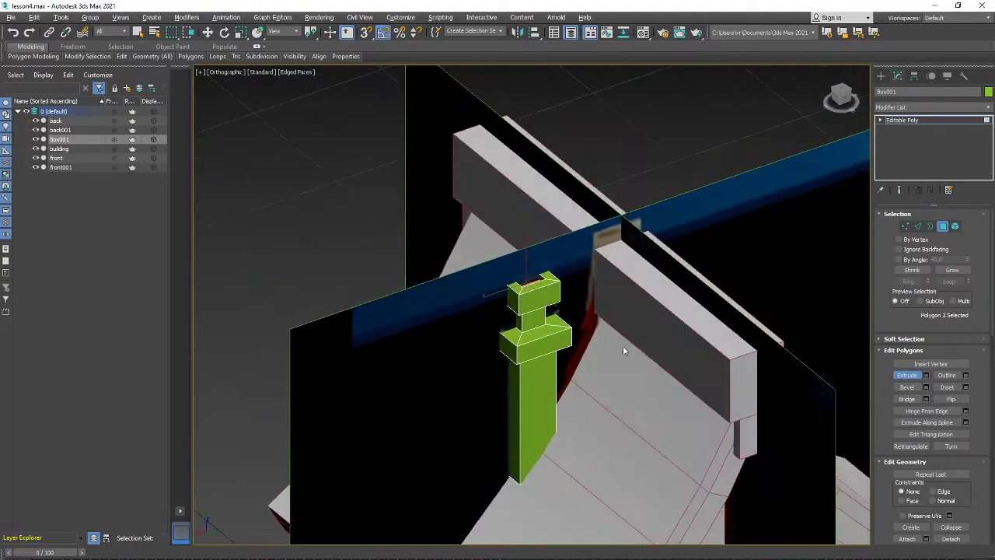
pyautogui.click(910, 377)
# Leave the chimney's polygon editing and hide the building mesh, uncovering the crossed reference images.
pyautogui.scroll(-4, 588, 320)
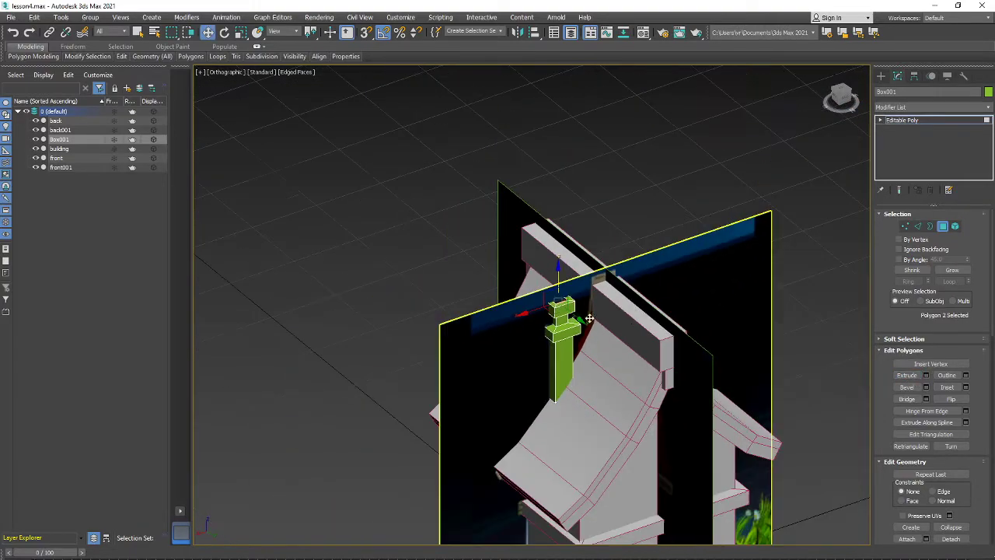
pyautogui.keyDown('alt'); pyautogui.moveTo(588, 319); pyautogui.dragTo(531, 266, button='middle'); pyautogui.keyUp('alt')
pyautogui.keyDown('alt'); pyautogui.moveTo(575, 343); pyautogui.dragTo(627, 333, button='middle'); pyautogui.keyUp('alt')
pyautogui.keyDown('alt'); pyautogui.moveTo(546, 319); pyautogui.dragTo(618, 296, button='middle'); pyautogui.keyUp('alt')
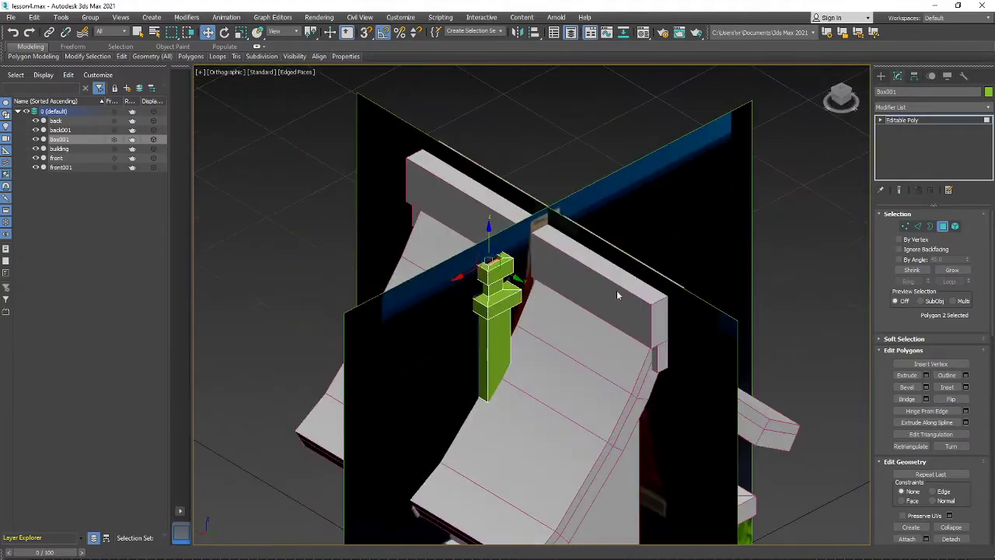
pyautogui.click(943, 229)
pyautogui.keyDown('alt'); pyautogui.moveTo(744, 252); pyautogui.dragTo(665, 233, button='middle'); pyautogui.keyUp('alt')
pyautogui.scroll(-6, 668, 239)
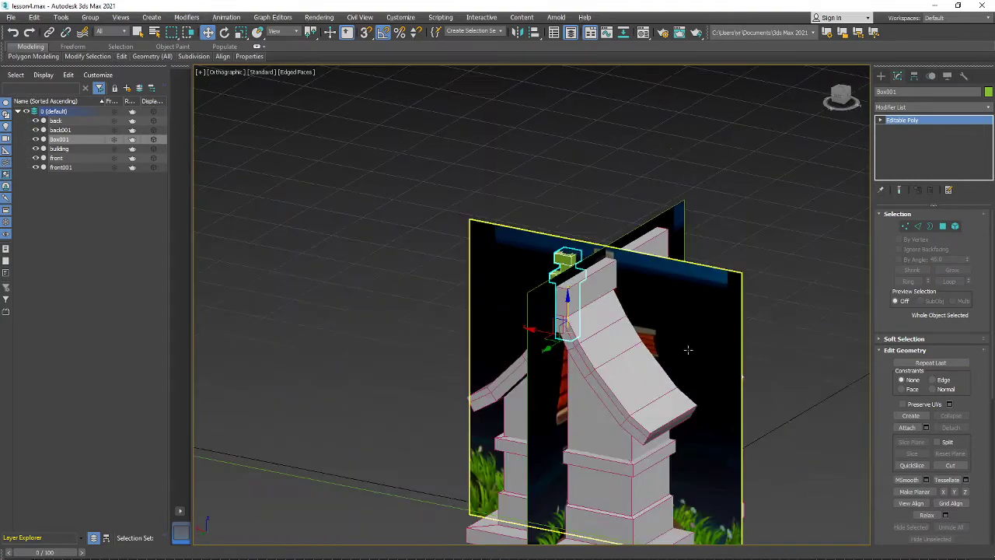
pyautogui.keyDown('alt'); pyautogui.moveTo(689, 349); pyautogui.dragTo(602, 327, button='middle'); pyautogui.keyUp('alt')
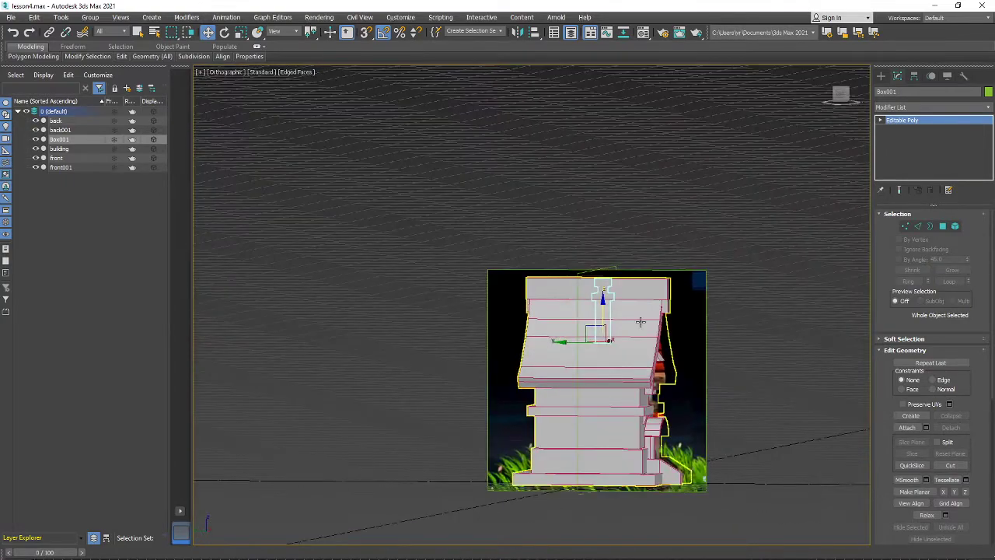
pyautogui.click(641, 322)
pyautogui.rightClick(650, 319)
pyautogui.click(673, 287)
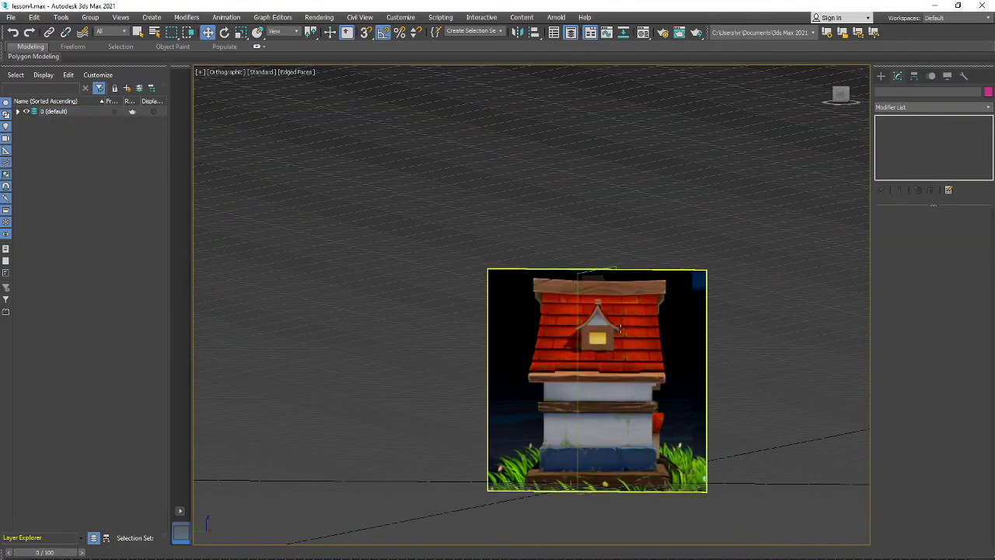
pyautogui.scroll(2, 619, 374)
pyautogui.keyDown('alt'); pyautogui.moveTo(619, 373); pyautogui.dragTo(357, 254, button='middle'); pyautogui.keyUp('alt')
pyautogui.scroll(2, 389, 255)
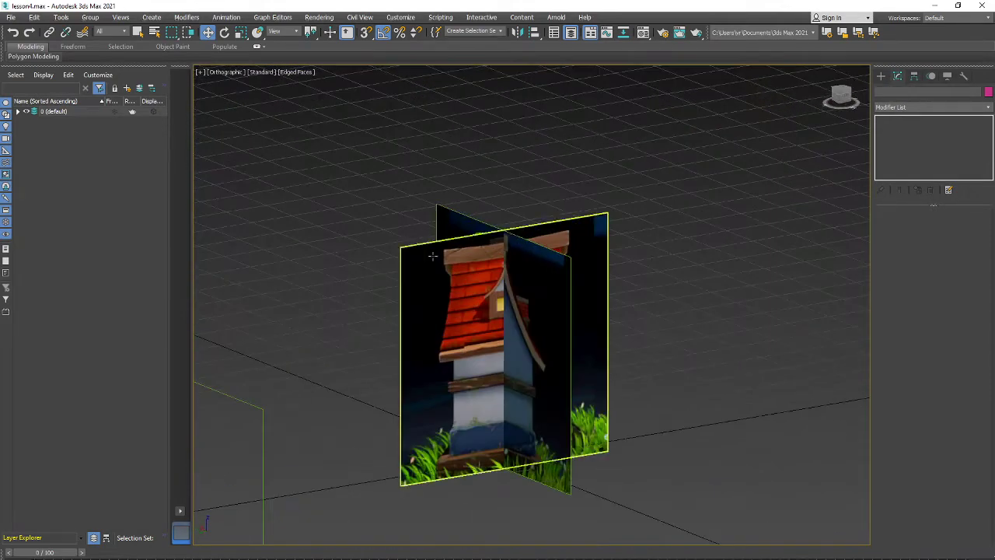
pyautogui.scroll(4, 490, 255)
pyautogui.moveTo(499, 253); pyautogui.dragTo(466, 279, button='middle')
pyautogui.click(881, 76)
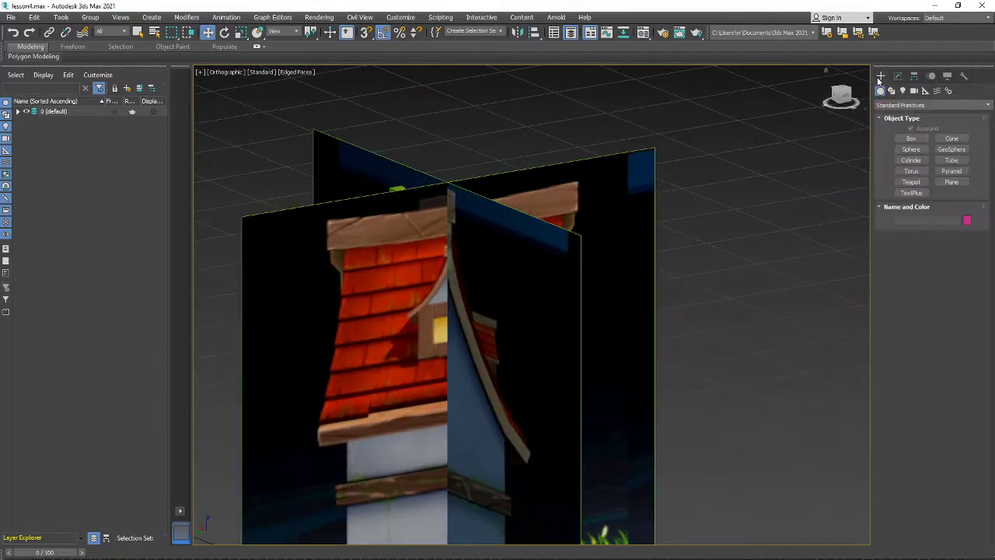
pyautogui.click(910, 139)
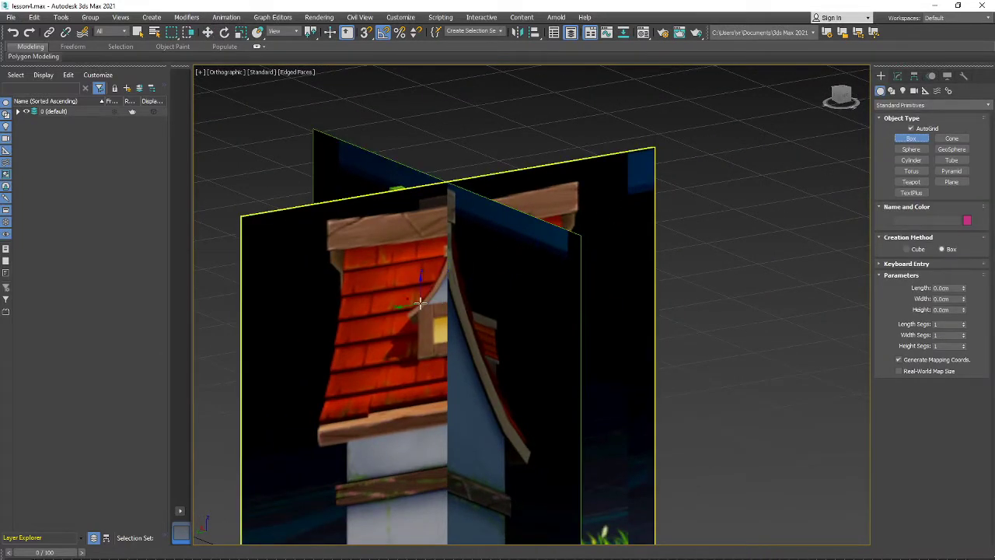
pyautogui.moveTo(418, 306); pyautogui.dragTo(425, 325)
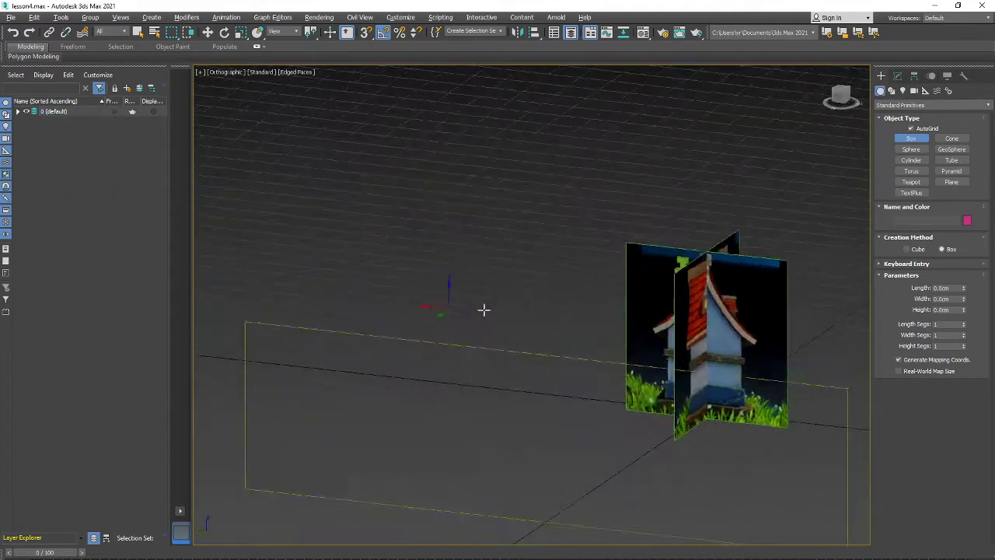
pyautogui.keyDown('alt'); pyautogui.moveTo(483, 310); pyautogui.dragTo(454, 311, button='middle'); pyautogui.keyUp('alt')
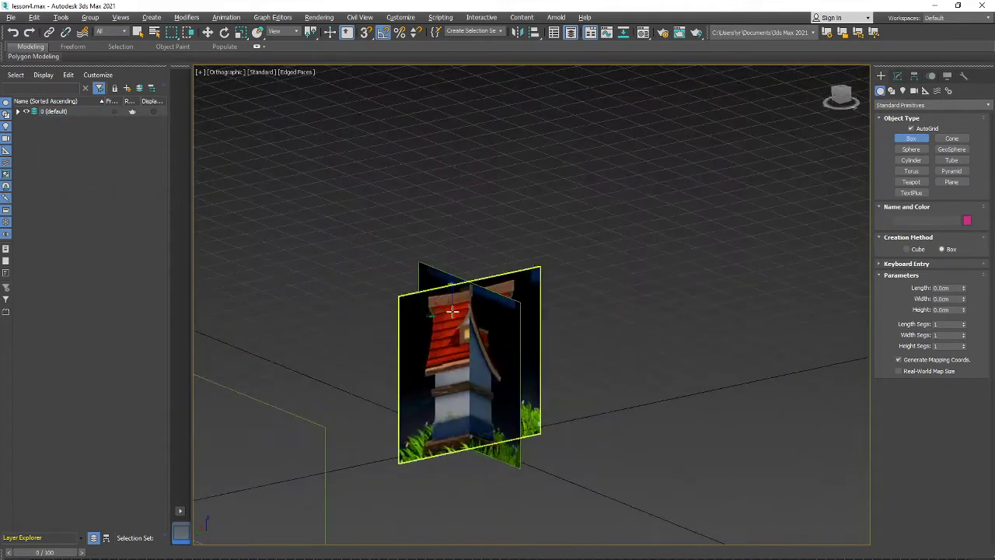
pyautogui.scroll(3, 453, 312)
pyautogui.click(459, 317)
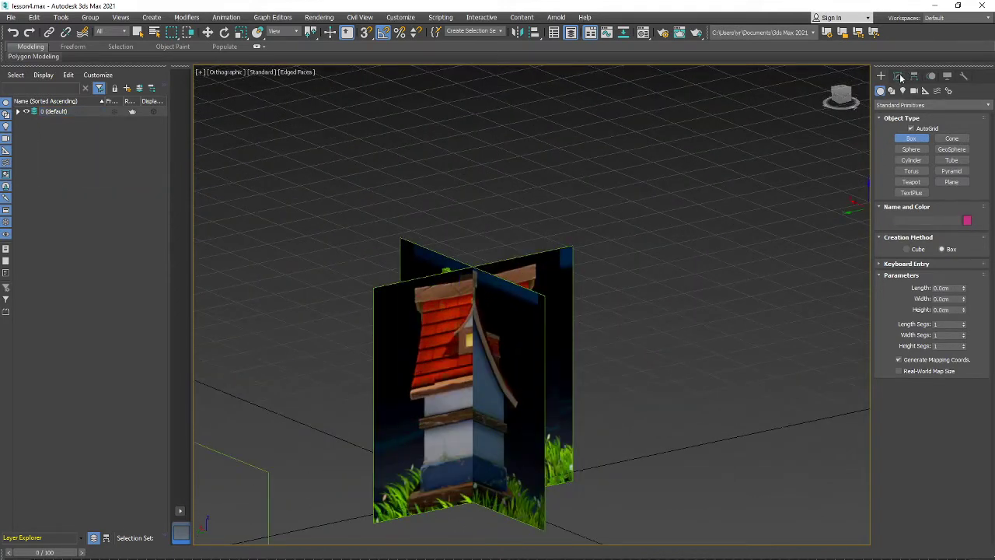
pyautogui.click(899, 76)
pyautogui.click(506, 373)
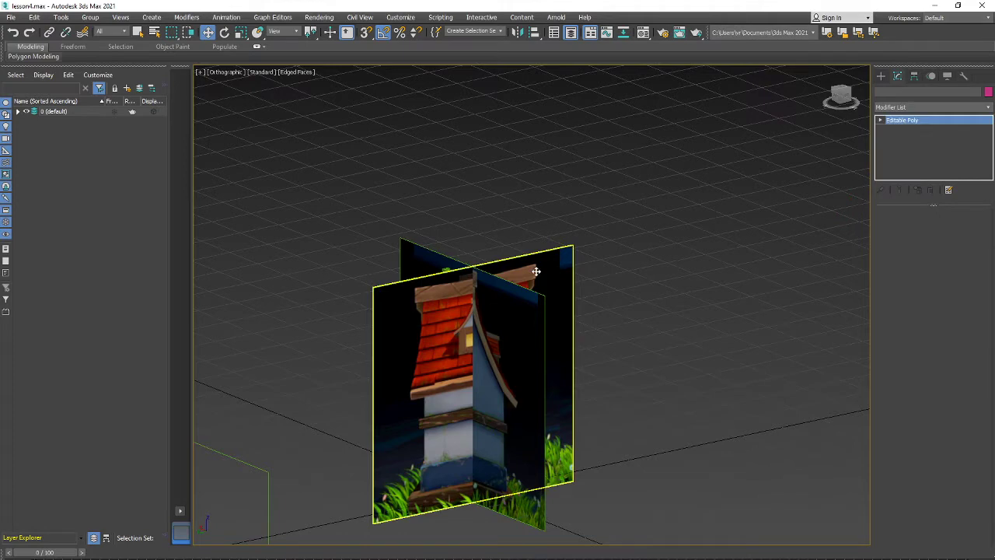
# Try to draw a box on the reference plane over the pictured dormer, and undo it.
pyautogui.click(881, 77)
pyautogui.click(911, 138)
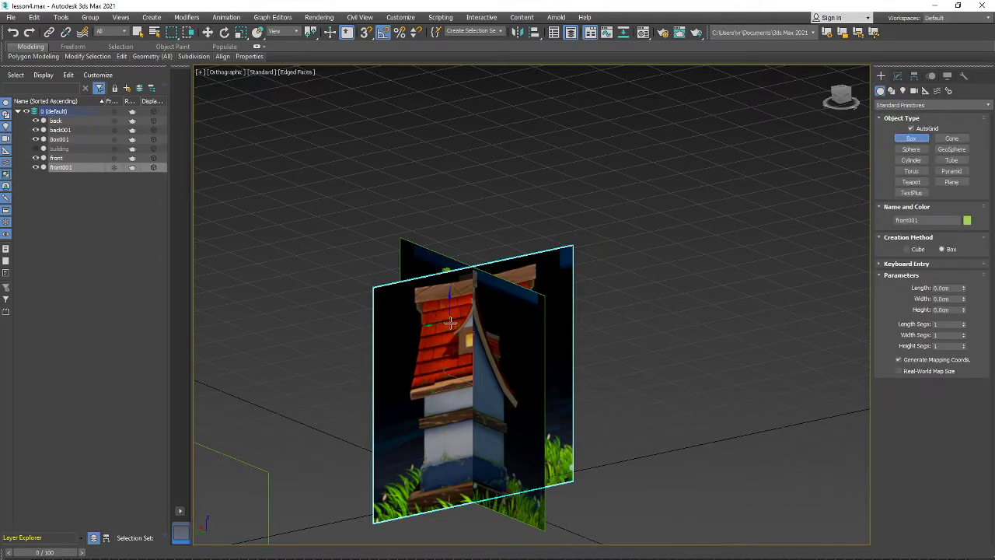
pyautogui.moveTo(437, 336); pyautogui.dragTo(481, 336)
pyautogui.click(500, 298)
pyautogui.hotkey('ctrl', 'z')
# Try to draw a box near the pictured ridge from the opposite side of the crossed reference planes, and undo it.
pyautogui.scroll(-5, 517, 351)
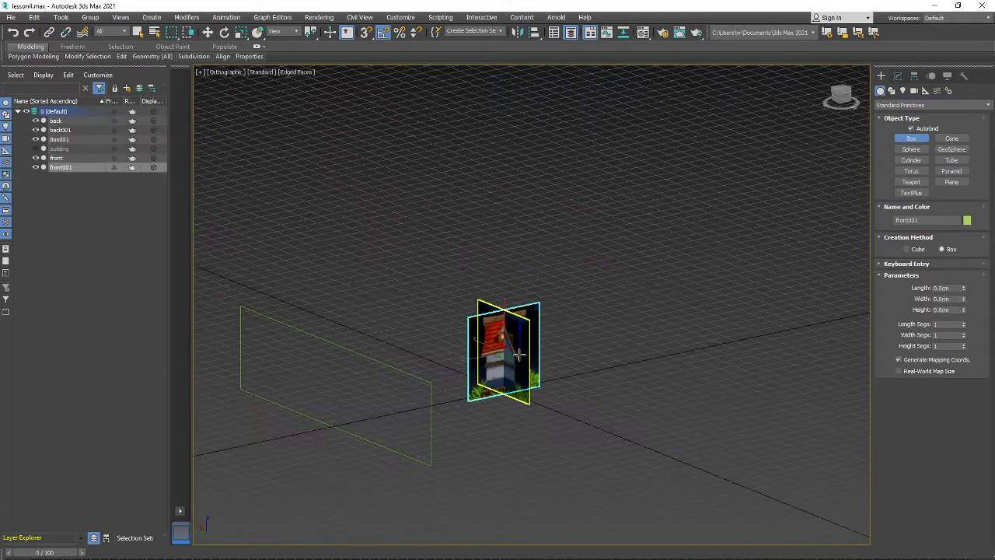
pyautogui.keyDown('alt'); pyautogui.moveTo(520, 356); pyautogui.dragTo(497, 367, button='middle'); pyautogui.keyUp('alt')
pyautogui.scroll(2, 516, 367)
pyautogui.scroll(5, 513, 373)
pyautogui.scroll(-4, 469, 340)
pyautogui.keyDown('alt'); pyautogui.moveTo(490, 364); pyautogui.dragTo(519, 379, button='middle'); pyautogui.keyUp('alt')
pyautogui.scroll(3, 519, 379)
pyautogui.scroll(-4, 521, 379)
pyautogui.moveTo(451, 407)
pyautogui.keyDown('alt'); pyautogui.mouseDown(button='middle')
pyautogui.moveTo(487, 410)
pyautogui.moveTo(429, 412)
pyautogui.moveTo(666, 418)
pyautogui.moveTo(645, 409)
pyautogui.mouseUp(button='middle'); pyautogui.keyUp('alt')
pyautogui.moveTo(534, 234); pyautogui.dragTo(500, 258)
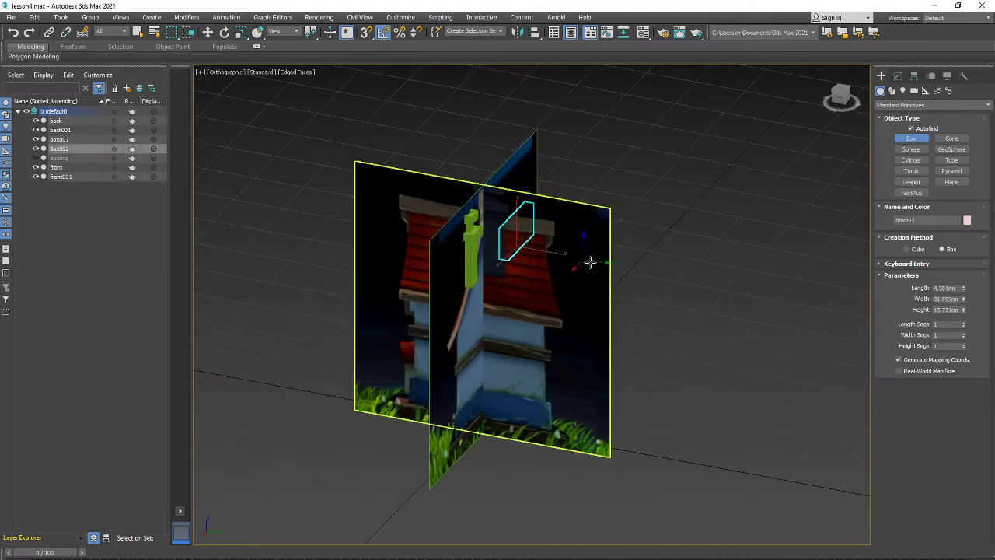
pyautogui.hotkey('ctrl', 'z')
# Create a box about 18 × 20 × 15 cm on the ground grid at the base of the dormer's reference image.
pyautogui.keyDown('alt'); pyautogui.moveTo(493, 295); pyautogui.dragTo(464, 297, button='middle'); pyautogui.keyUp('alt')
pyautogui.scroll(-5, 465, 297)
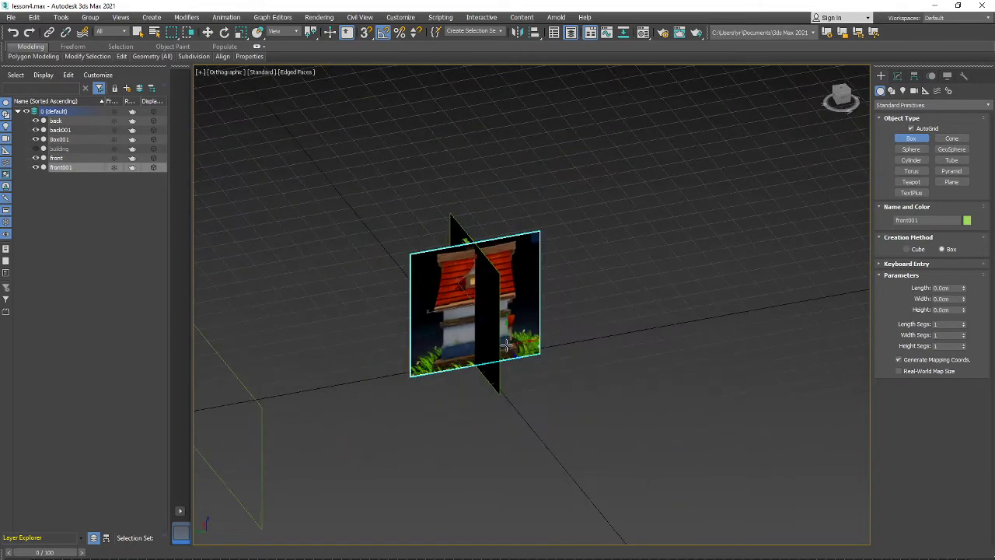
pyautogui.scroll(8, 454, 376)
pyautogui.keyDown('alt'); pyautogui.moveTo(454, 376); pyautogui.dragTo(403, 419, button='middle'); pyautogui.keyUp('alt')
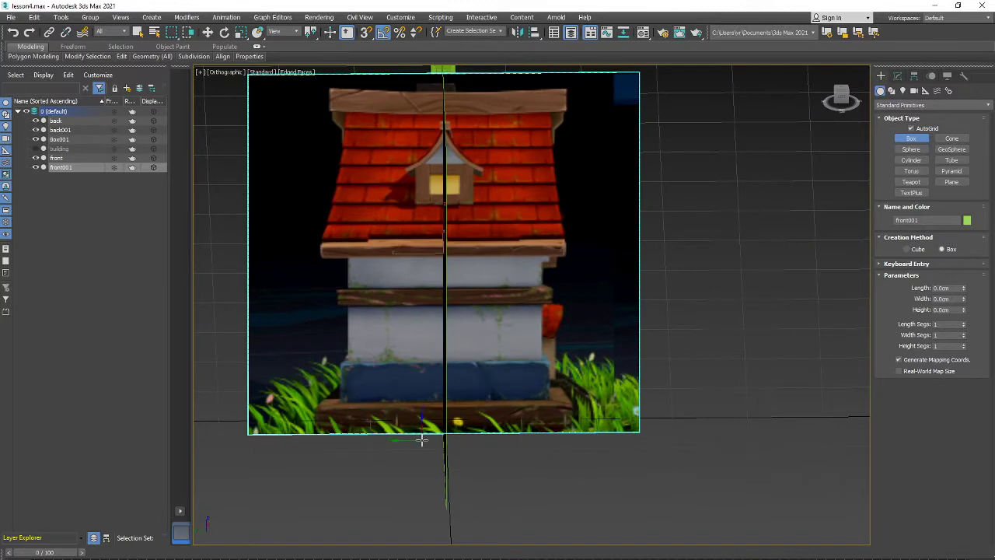
pyautogui.moveTo(421, 440); pyautogui.dragTo(485, 464)
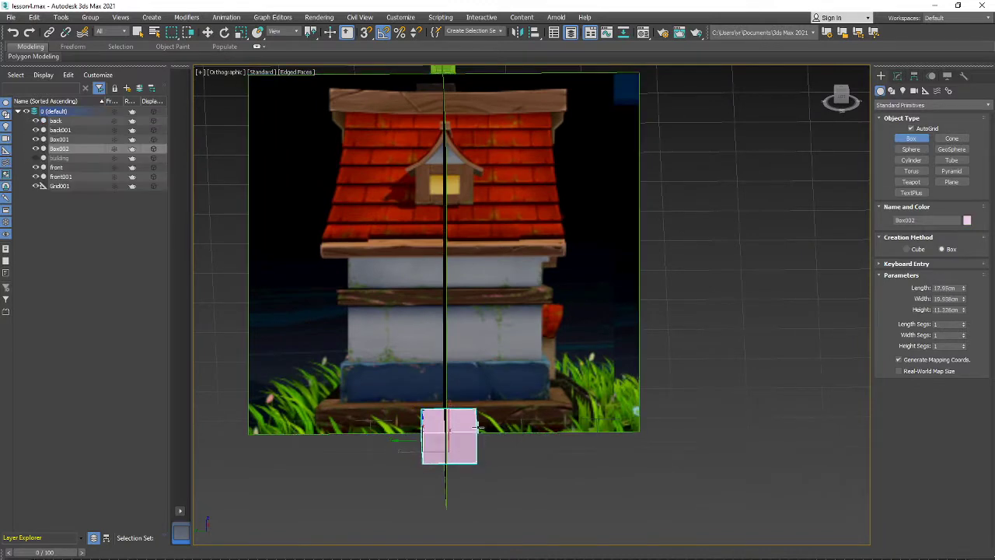
pyautogui.click(476, 415)
pyautogui.click(208, 32)
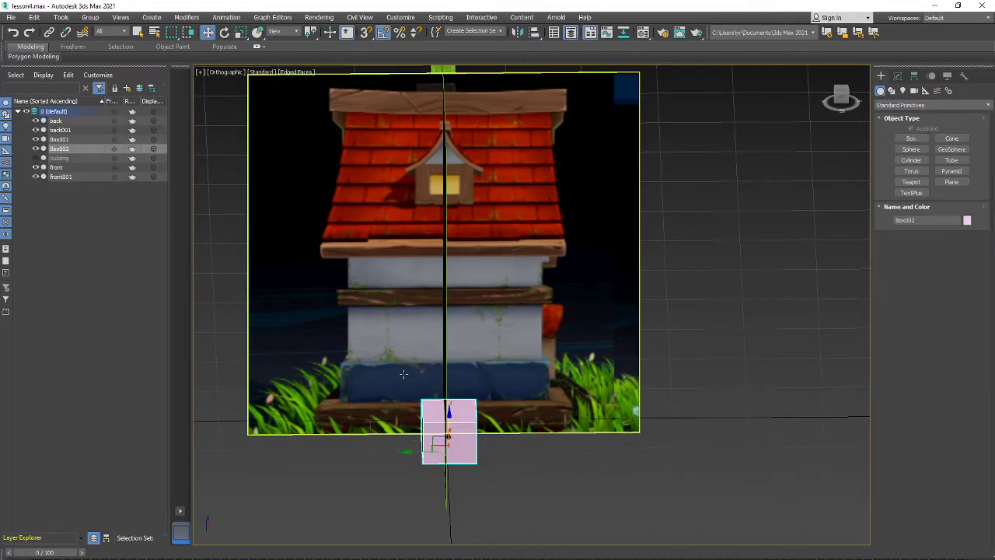
# Raise the new box to about the pictured dormer's height and shift it horizontally toward the centre of the crossed planes.
pyautogui.keyDown('alt'); pyautogui.moveTo(444, 434); pyautogui.dragTo(456, 475, button='middle'); pyautogui.keyUp('alt')
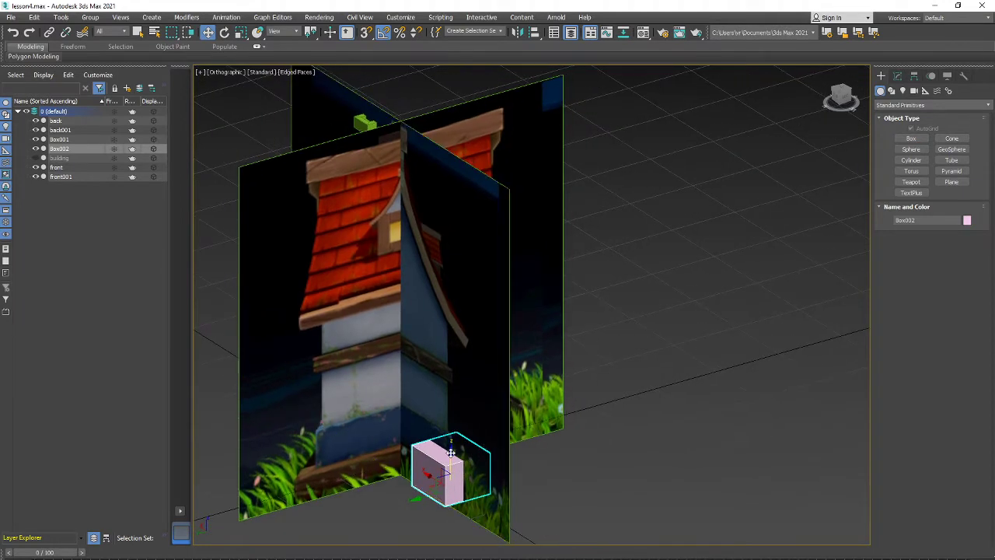
pyautogui.moveTo(451, 453); pyautogui.dragTo(450, 219)
pyautogui.keyDown('alt'); pyautogui.moveTo(450, 219); pyautogui.dragTo(519, 387, button='middle'); pyautogui.keyUp('alt')
pyautogui.scroll(2, 451, 396)
pyautogui.moveTo(496, 375); pyautogui.dragTo(427, 354)
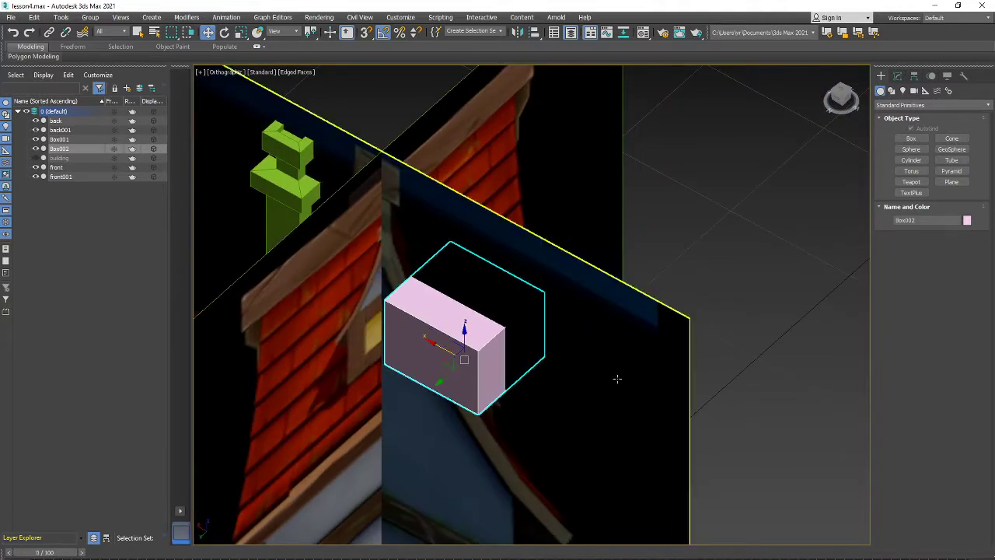
# Unhide all objects to bring the building mesh back.
pyautogui.rightClick(731, 350)
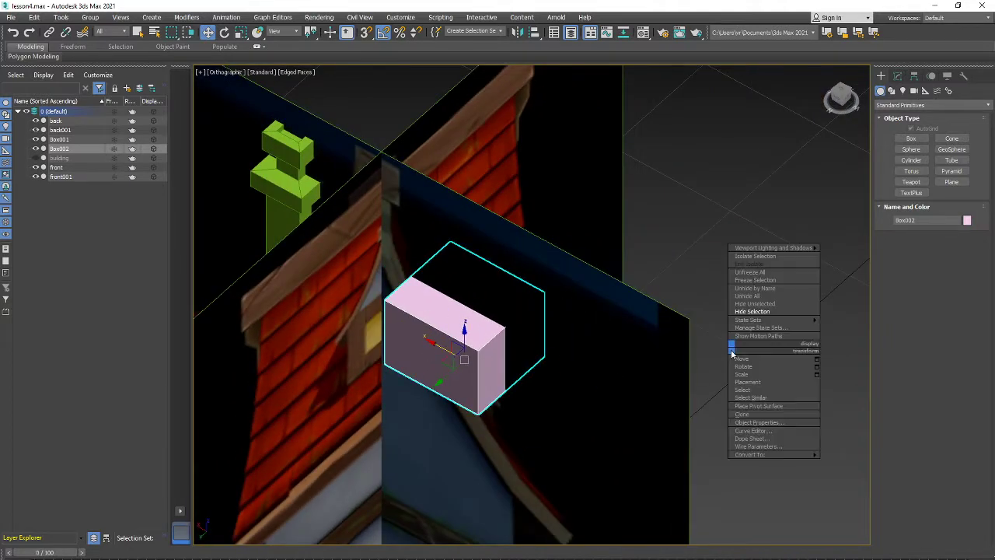
pyautogui.click(749, 298)
pyautogui.scroll(-3, 645, 319)
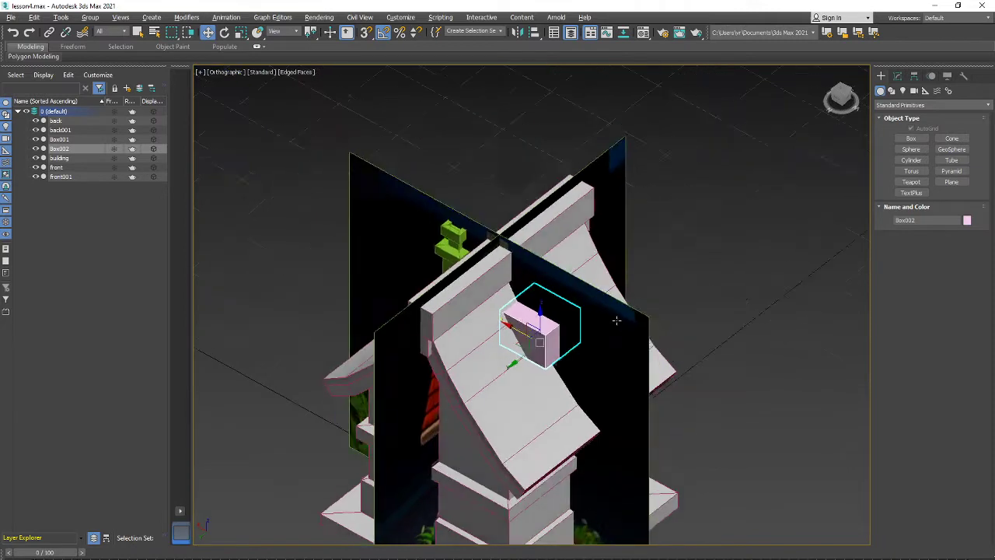
# Select the building mesh and make it see-through so the dormer reference shows behind it.
pyautogui.keyDown('alt'); pyautogui.moveTo(615, 320); pyautogui.dragTo(564, 316, button='middle'); pyautogui.keyUp('alt')
pyautogui.scroll(3, 564, 283)
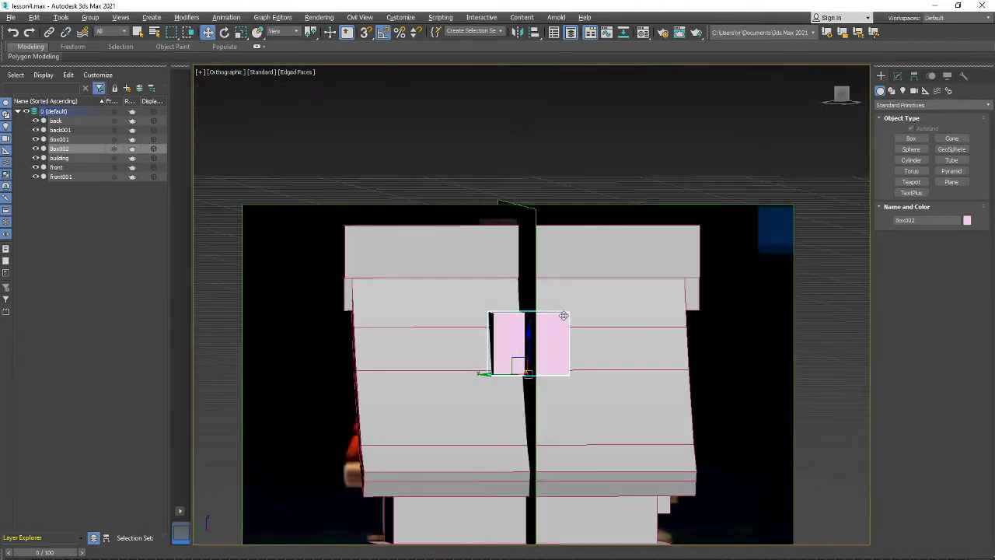
pyautogui.click(623, 315)
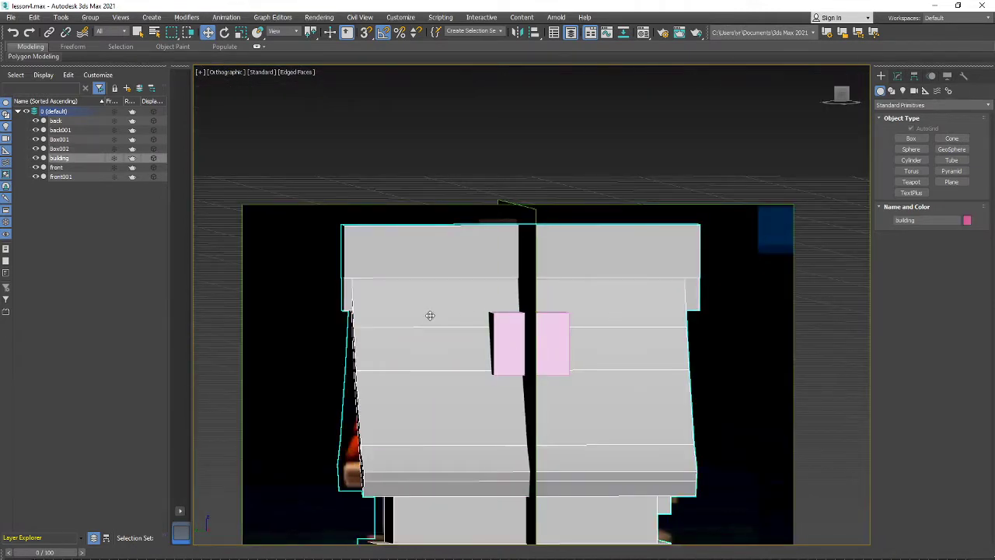
pyautogui.scroll(-3, 508, 409)
pyautogui.keyDown('alt'); pyautogui.moveTo(498, 389); pyautogui.dragTo(476, 373, button='middle'); pyautogui.keyUp('alt')
pyautogui.hotkey('alt', 'x')
pyautogui.scroll(4, 475, 372)
pyautogui.scroll(3, 477, 330)
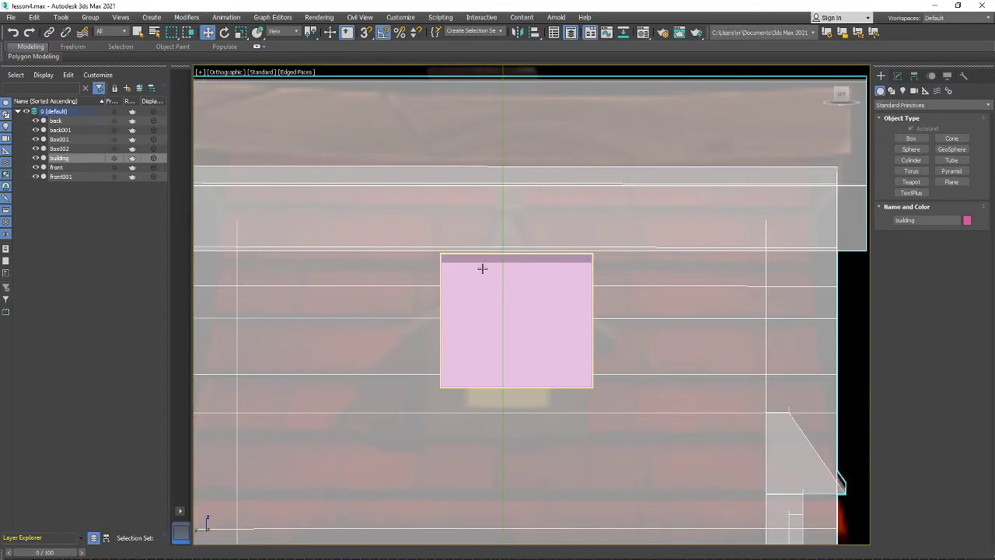
# Select the new box and move it down and slightly sideways to centre it over the pictured dormer.
pyautogui.click(898, 76)
pyautogui.click(451, 295)
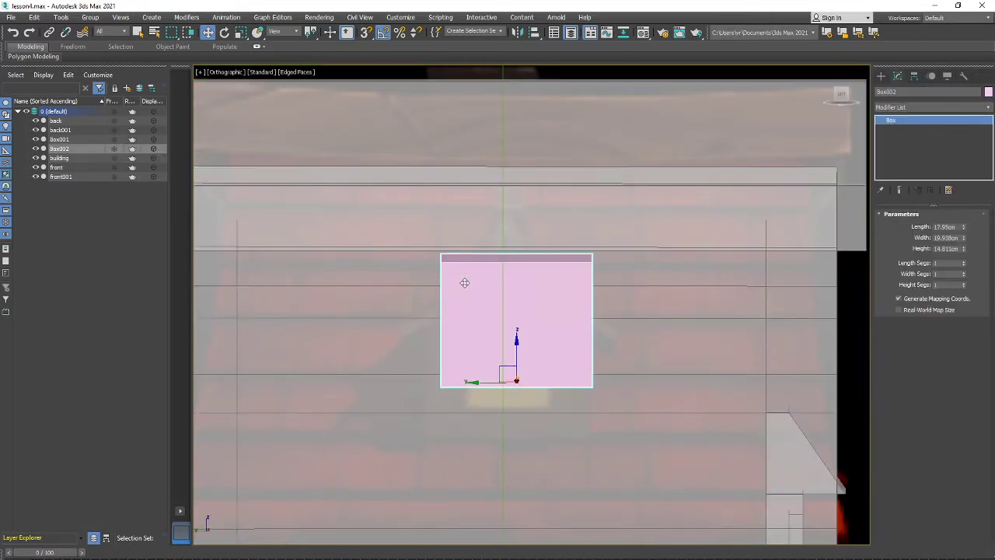
pyautogui.moveTo(517, 343); pyautogui.dragTo(505, 402)
pyautogui.moveTo(486, 435); pyautogui.dragTo(478, 435)
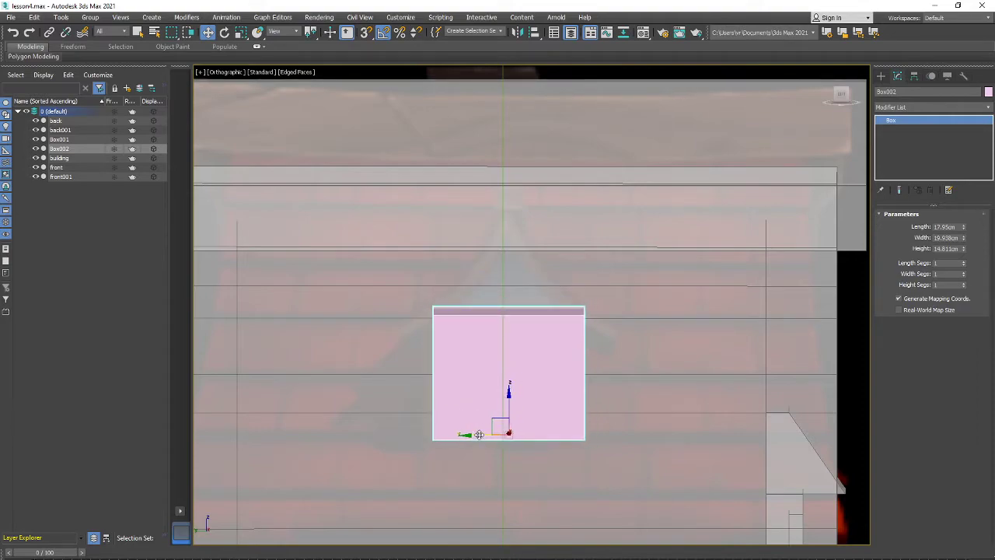
pyautogui.scroll(-3, 485, 405)
pyautogui.keyDown('alt'); pyautogui.moveTo(484, 405); pyautogui.dragTo(574, 397, button='middle'); pyautogui.keyUp('alt')
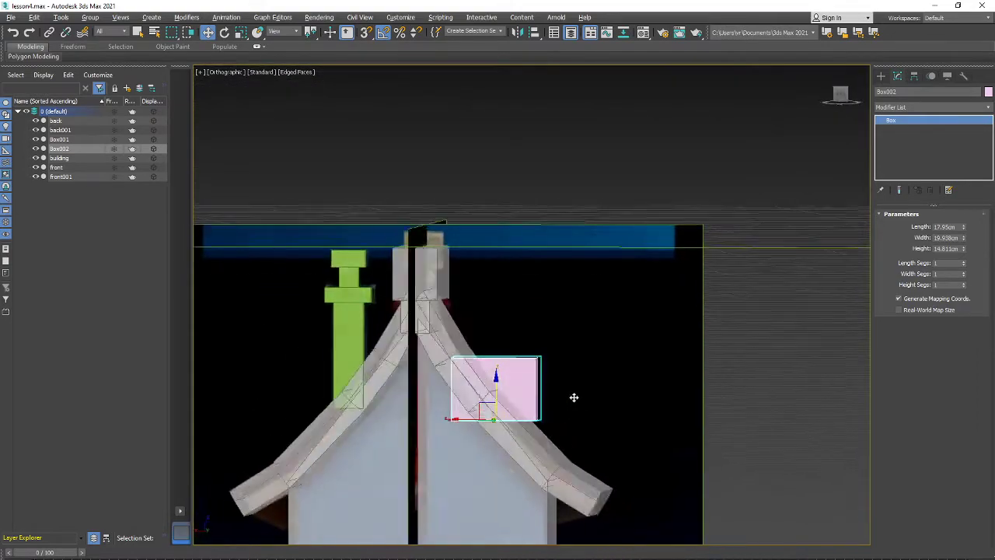
pyautogui.scroll(5, 528, 397)
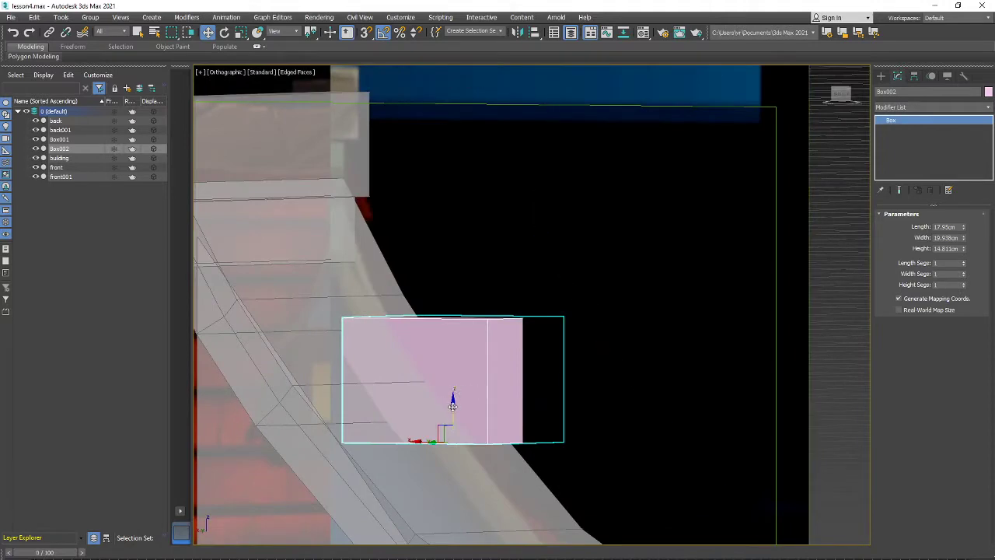
# Convert the new dormer box to an editable poly.
pyautogui.keyDown('alt'); pyautogui.moveTo(474, 392); pyautogui.dragTo(440, 442, button='middle'); pyautogui.keyUp('alt')
pyautogui.scroll(5, 439, 441)
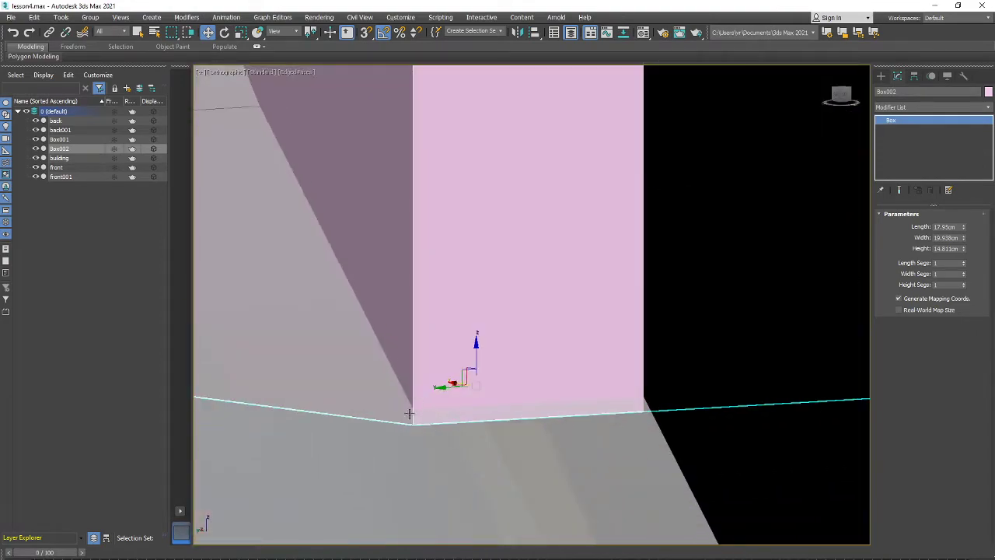
pyautogui.scroll(-7, 416, 410)
pyautogui.keyDown('alt'); pyautogui.moveTo(415, 389); pyautogui.dragTo(398, 354, button='middle'); pyautogui.keyUp('alt')
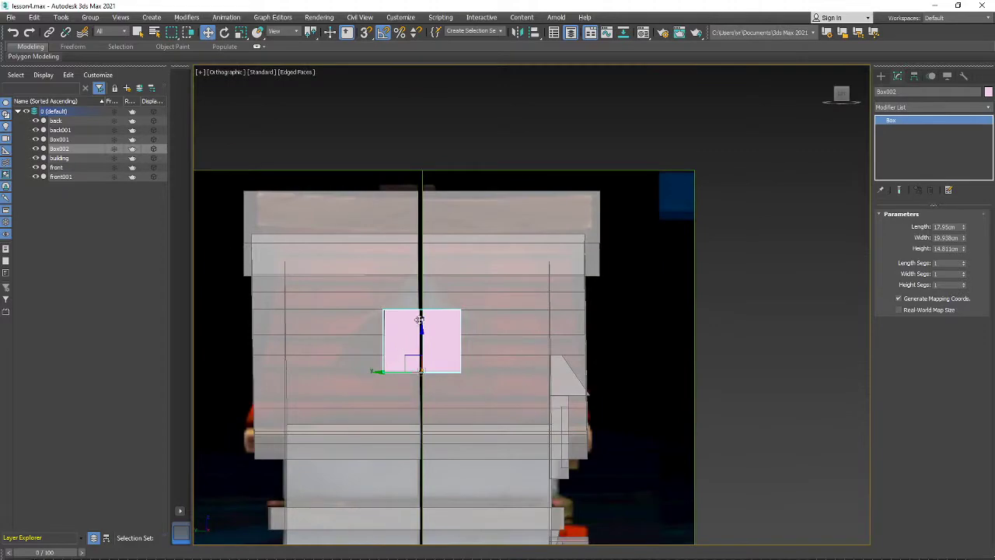
pyautogui.scroll(4, 419, 319)
pyautogui.keyDown('alt'); pyautogui.moveTo(419, 320); pyautogui.dragTo(523, 262, button='middle'); pyautogui.keyUp('alt')
pyautogui.scroll(-4, 401, 318)
pyautogui.rightClick(899, 121)
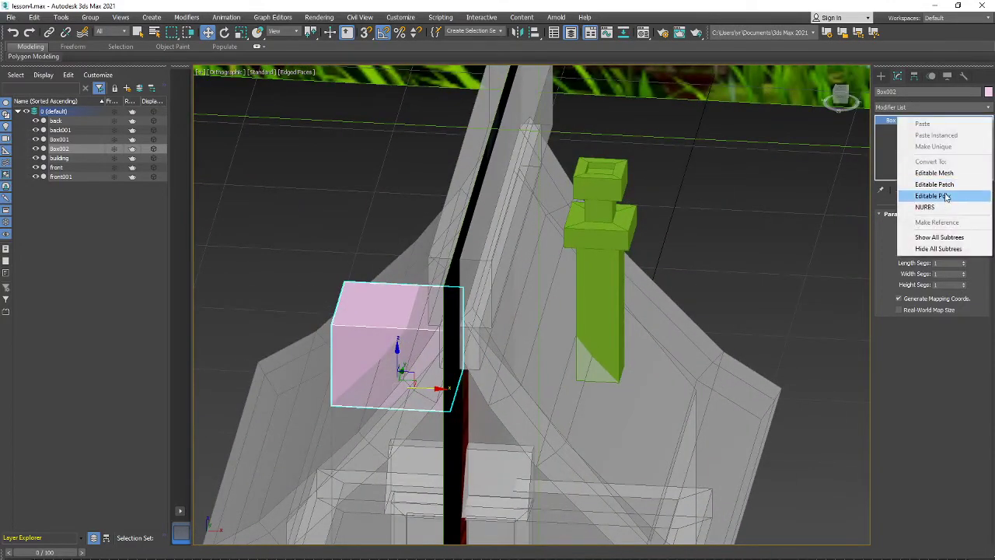
pyautogui.click(914, 193)
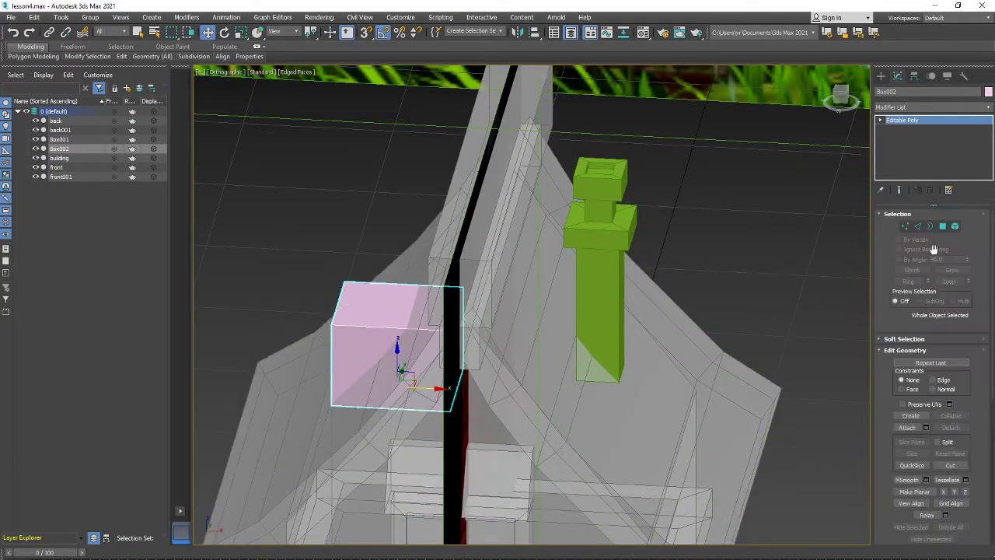
# Move the box's roof-side face toward its front face to shorten the box's depth.
pyautogui.click(943, 227)
pyautogui.keyDown('alt'); pyautogui.moveTo(553, 341); pyautogui.dragTo(514, 343, button='middle'); pyautogui.keyUp('alt')
pyautogui.click(435, 343)
pyautogui.keyDown('alt'); pyautogui.moveTo(436, 343); pyautogui.dragTo(486, 338, button='middle'); pyautogui.keyUp('alt')
pyautogui.moveTo(486, 350); pyautogui.dragTo(454, 351)
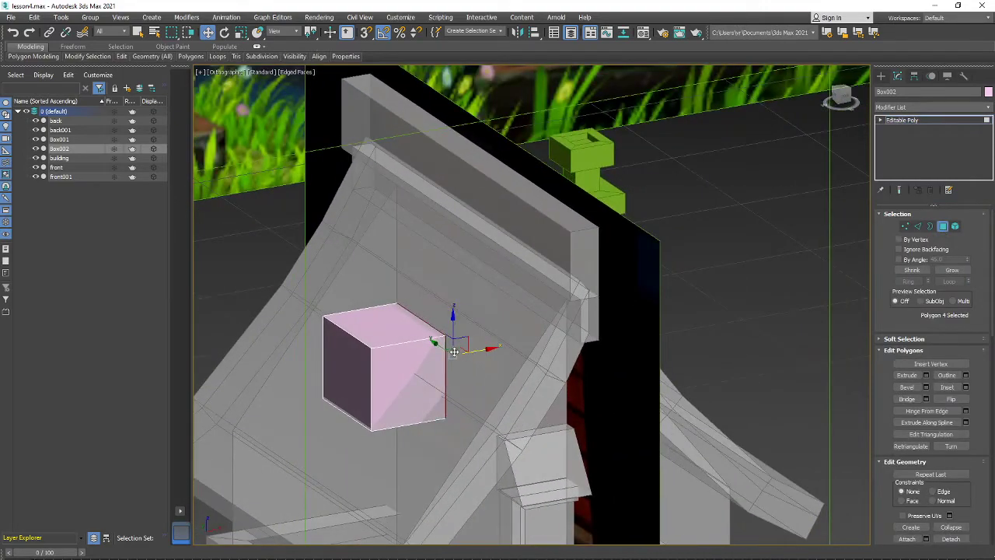
# Select the front and back edges of the box's top face.
pyautogui.keyDown('alt'); pyautogui.moveTo(457, 351); pyautogui.dragTo(460, 327, button='middle'); pyautogui.keyUp('alt')
pyautogui.scroll(4, 467, 347)
pyautogui.scroll(5, 443, 311)
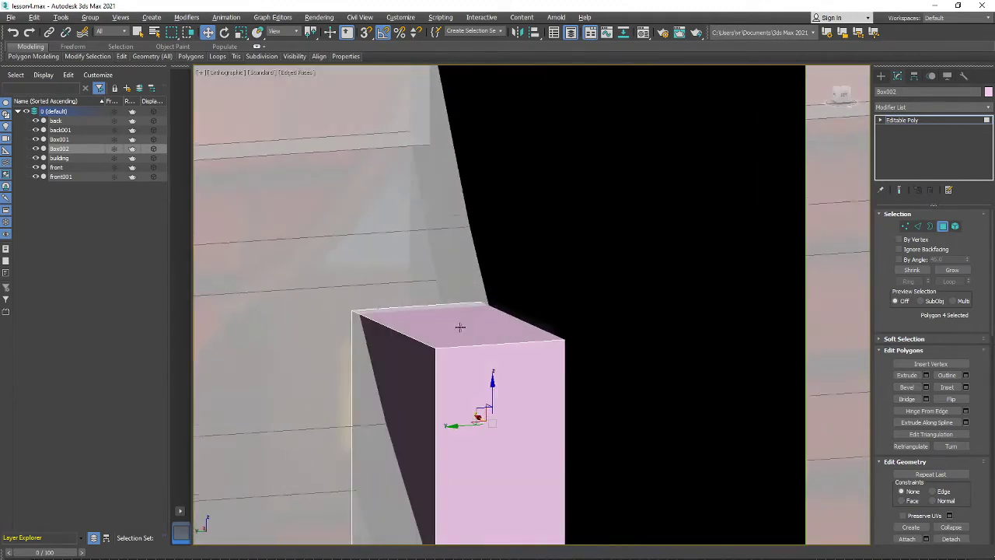
pyautogui.scroll(2, 461, 326)
pyautogui.click(917, 227)
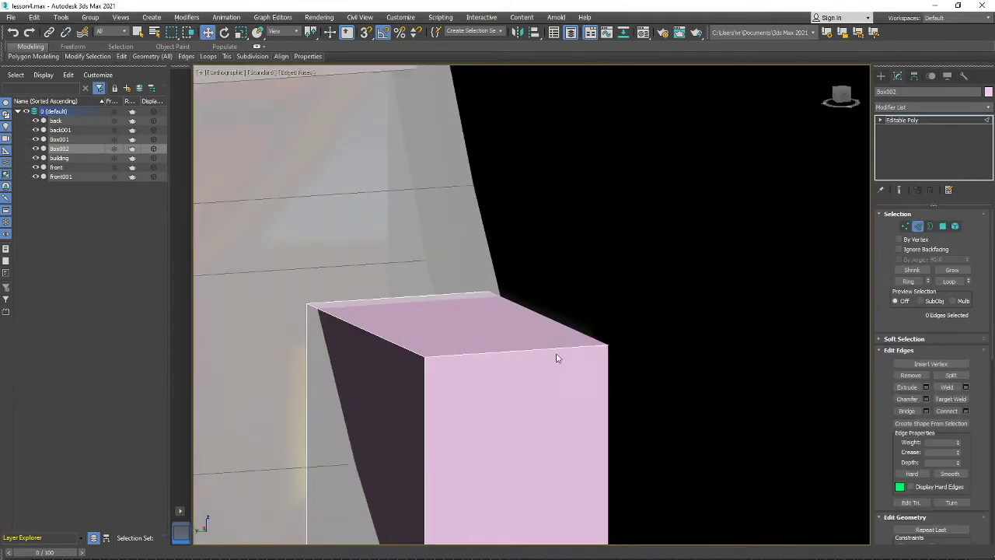
pyautogui.click(555, 348)
pyautogui.keyDown('ctrl'); pyautogui.click(445, 297); pyautogui.keyUp('ctrl')
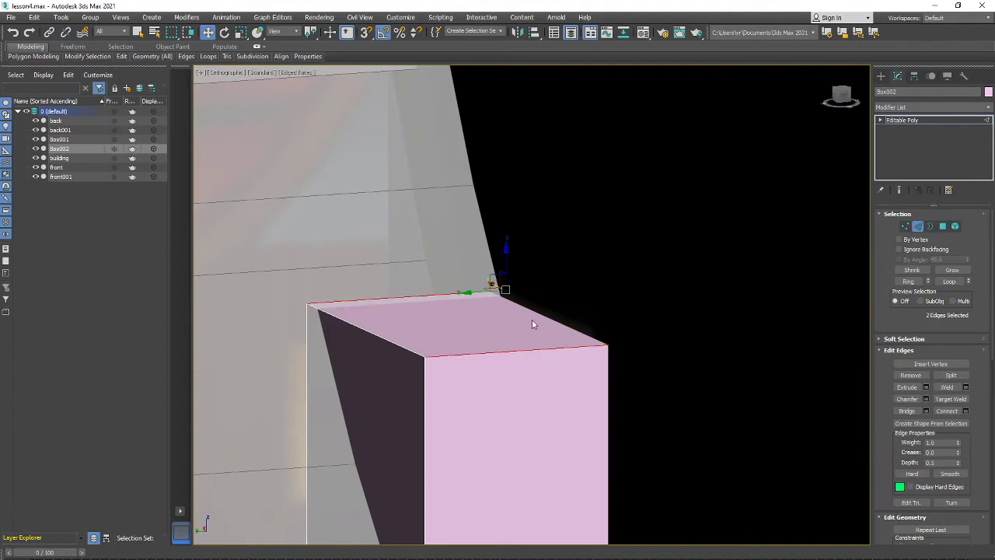
# Examine how the dormer box sits on the roof slope from the front and the sides.
pyautogui.scroll(-7, 557, 334)
pyautogui.keyDown('alt'); pyautogui.moveTo(566, 337); pyautogui.dragTo(498, 305, button='middle'); pyautogui.keyUp('alt')
pyautogui.scroll(-4, 571, 347)
pyautogui.keyDown('alt'); pyautogui.moveTo(498, 305); pyautogui.dragTo(459, 315, button='middle'); pyautogui.keyUp('alt')
pyautogui.scroll(4, 451, 316)
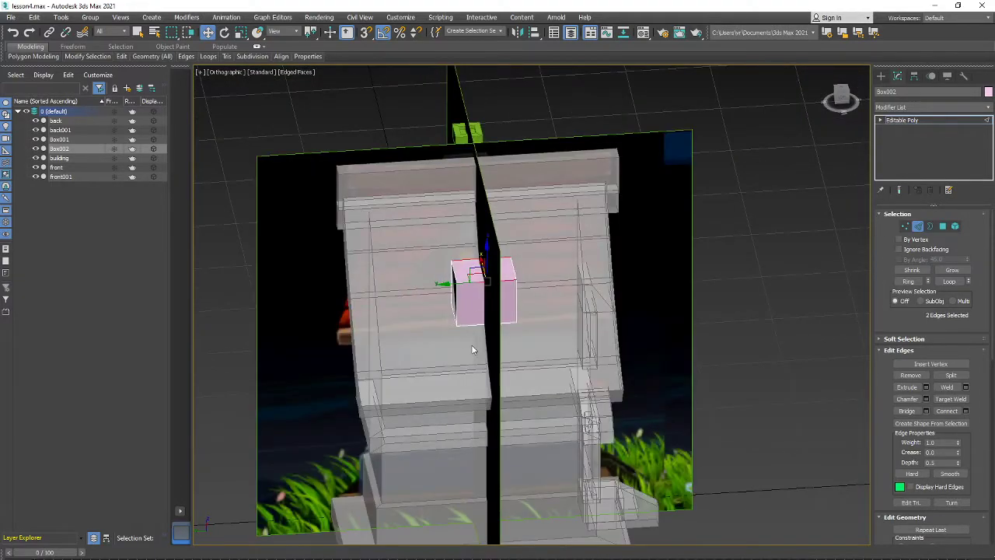
pyautogui.scroll(-3, 449, 327)
pyautogui.keyDown('alt'); pyautogui.moveTo(450, 327); pyautogui.dragTo(430, 278, button='middle'); pyautogui.keyUp('alt')
pyautogui.scroll(4, 459, 280)
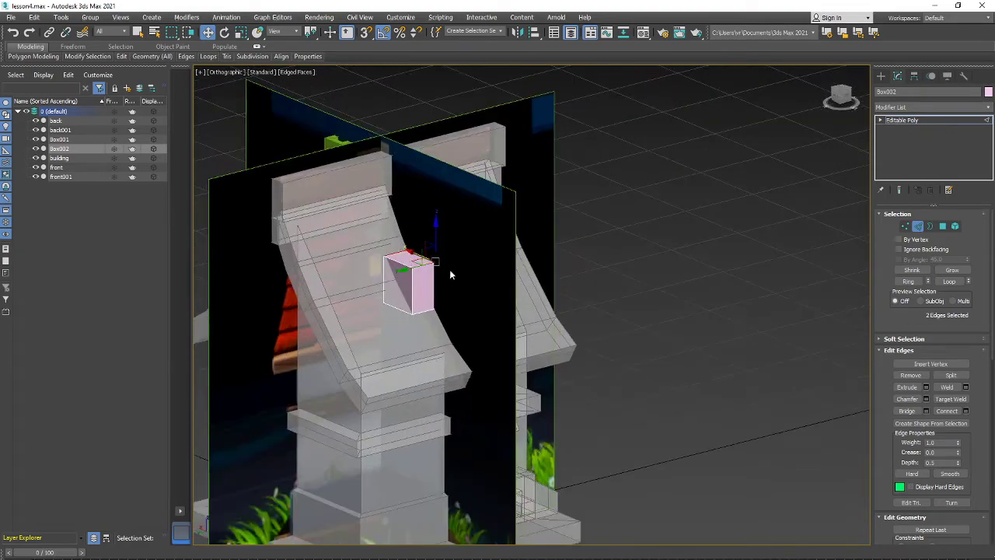
pyautogui.keyDown('alt'); pyautogui.moveTo(450, 274); pyautogui.dragTo(424, 281, button='middle'); pyautogui.keyUp('alt')
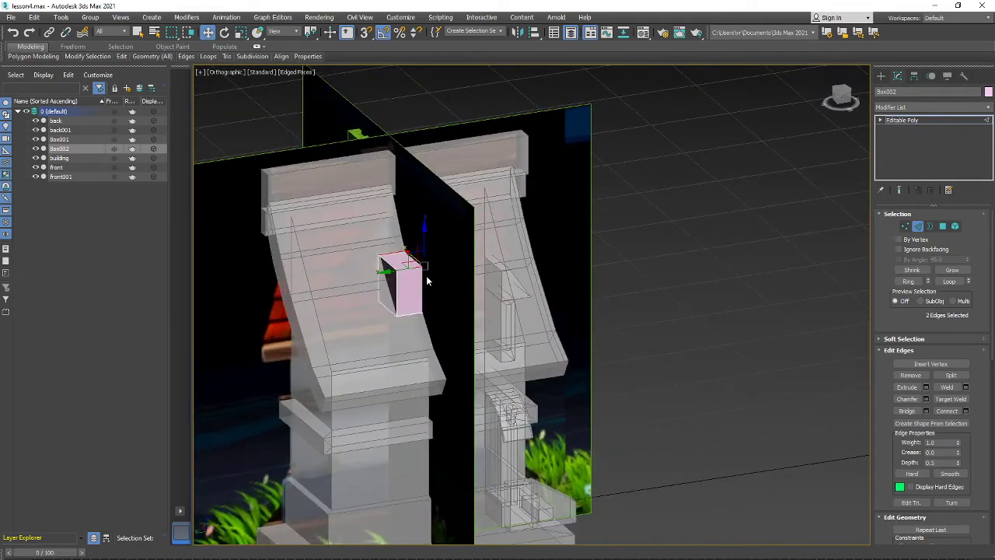
pyautogui.scroll(3, 404, 262)
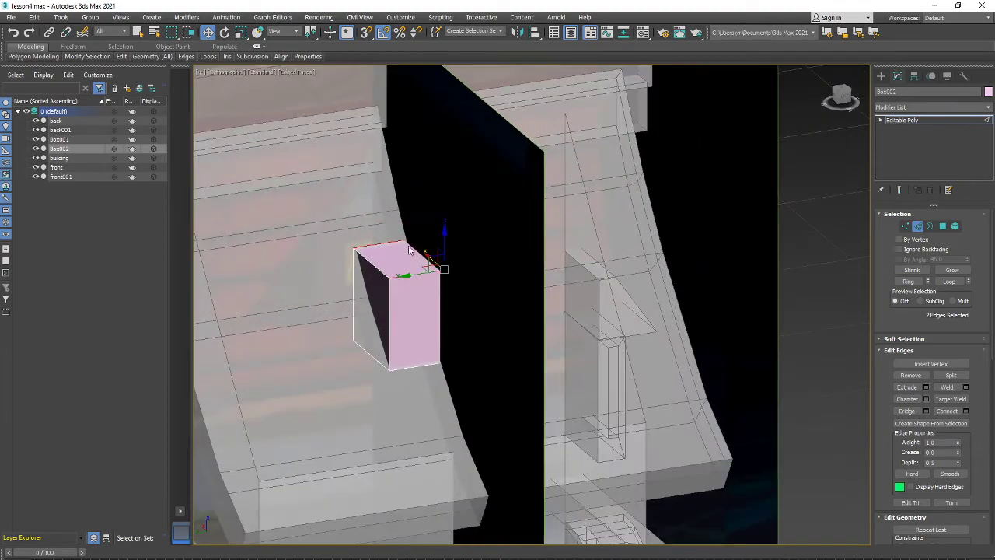
pyautogui.scroll(3, 451, 287)
pyautogui.scroll(-3, 440, 275)
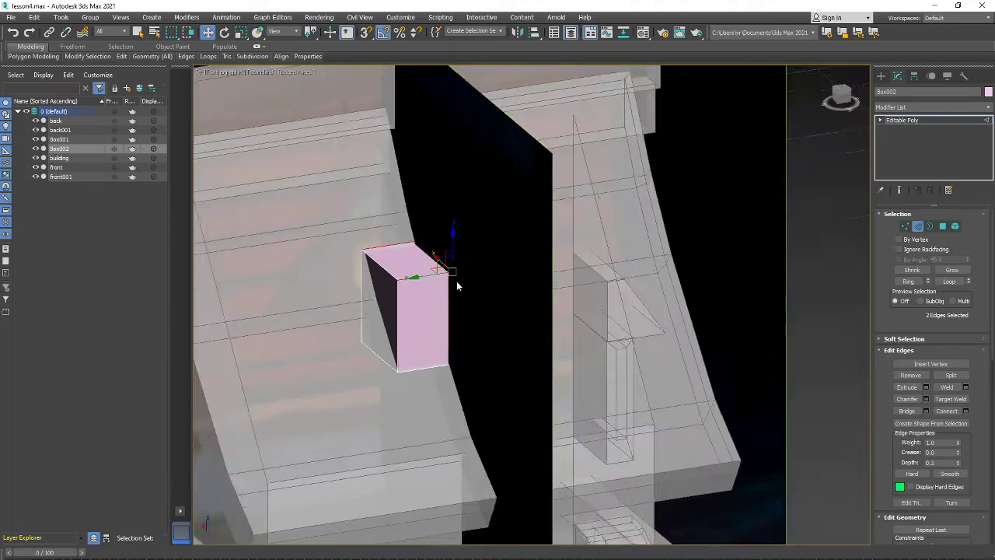
pyautogui.moveTo(457, 280); pyautogui.dragTo(511, 298, button='middle')
# Connect the front and back top edges with a centre edge across the box's top, and switch to vertex editing.
pyautogui.click(496, 289)
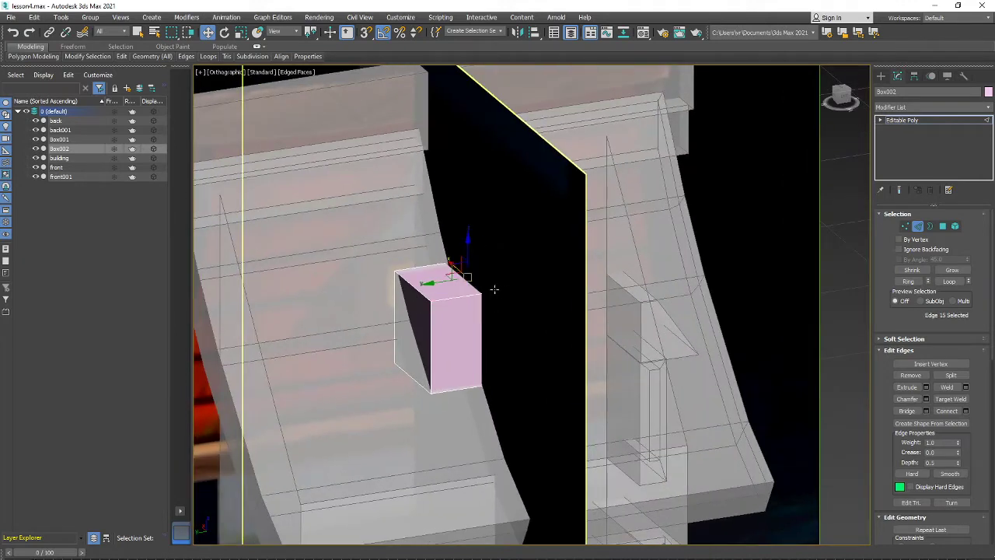
pyautogui.hotkey('ctrl', 'z')
pyautogui.keyDown('alt'); pyautogui.moveTo(489, 289); pyautogui.dragTo(451, 287, button='middle'); pyautogui.keyUp('alt')
pyautogui.scroll(3, 474, 285)
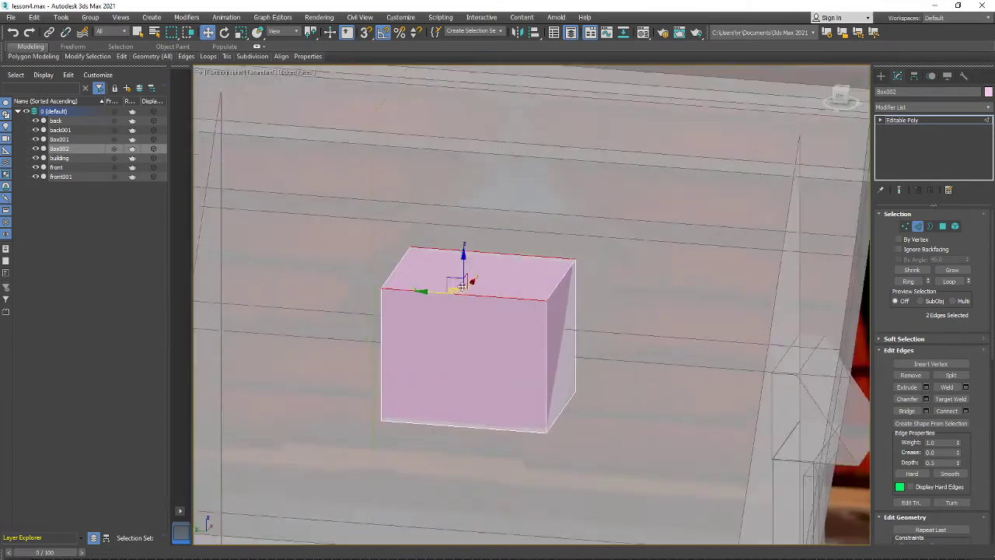
pyautogui.scroll(2, 498, 272)
pyautogui.keyDown('alt'); pyautogui.moveTo(540, 266); pyautogui.dragTo(522, 280, button='middle'); pyautogui.keyUp('alt')
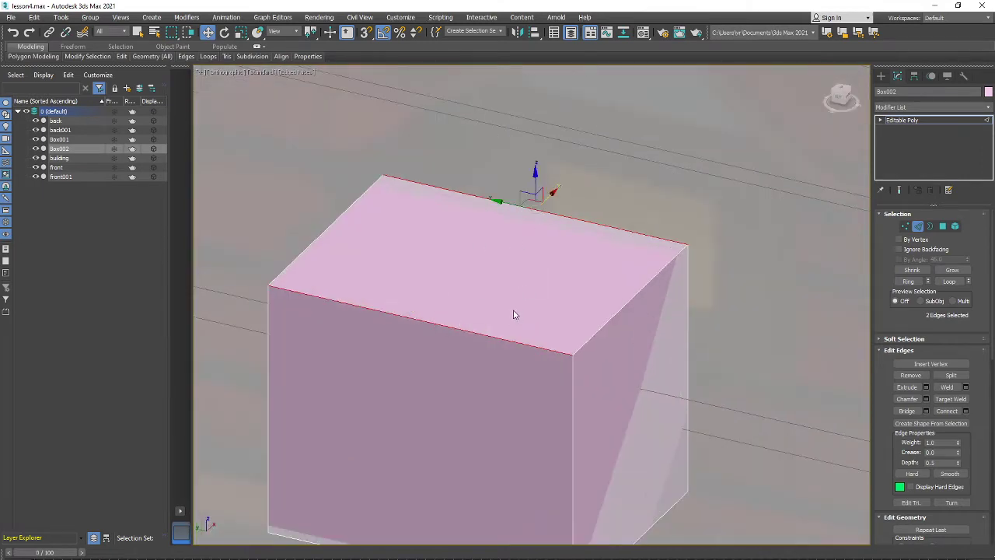
pyautogui.scroll(-5, 513, 314)
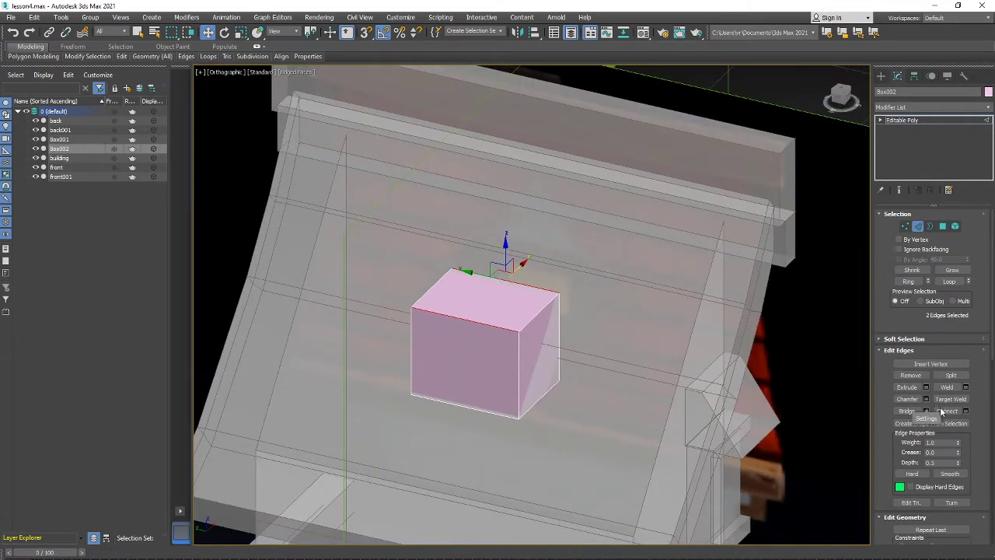
pyautogui.click(944, 411)
pyautogui.scroll(-2, 468, 280)
pyautogui.scroll(7, 482, 280)
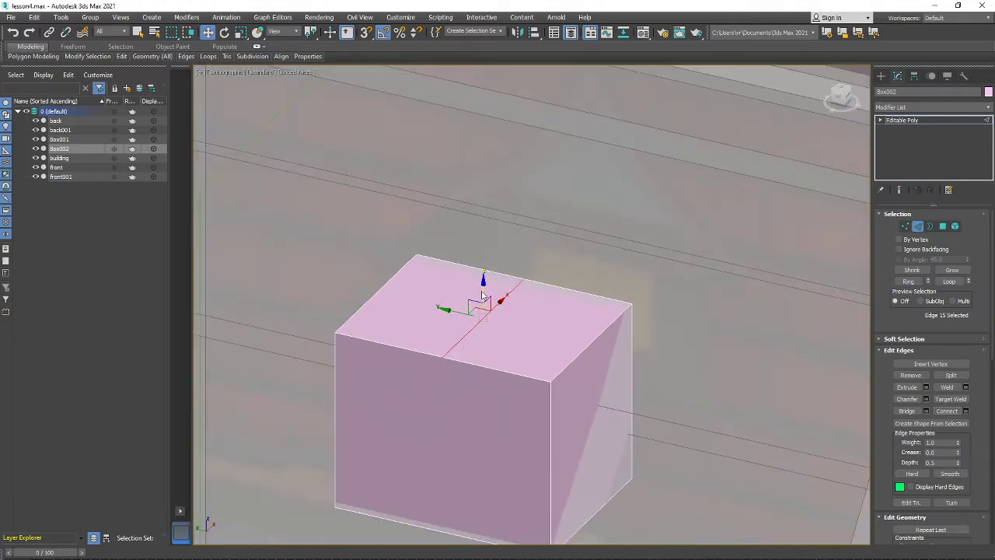
pyautogui.scroll(-6, 483, 291)
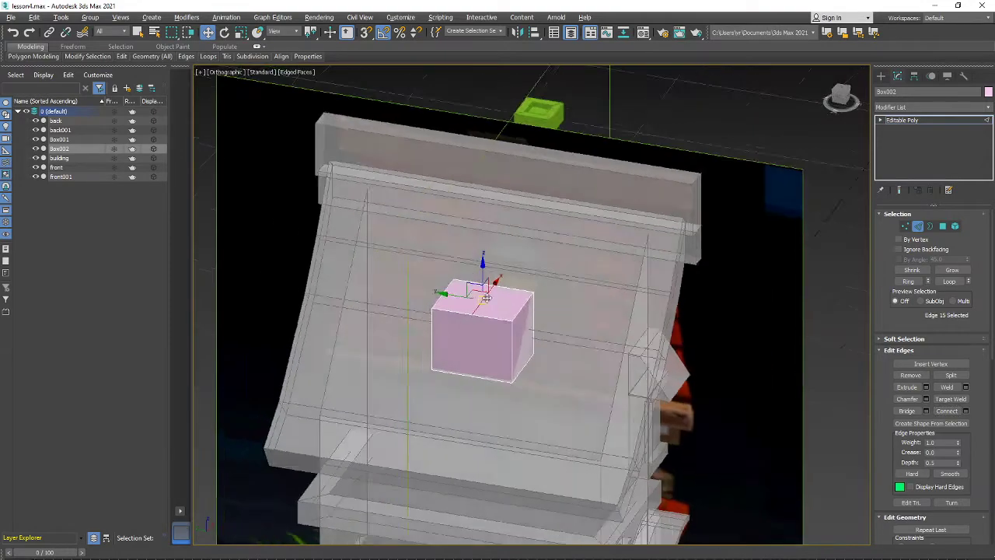
pyautogui.keyDown('alt'); pyautogui.moveTo(483, 291); pyautogui.dragTo(465, 316, button='middle'); pyautogui.keyUp('alt')
pyautogui.scroll(2, 465, 316)
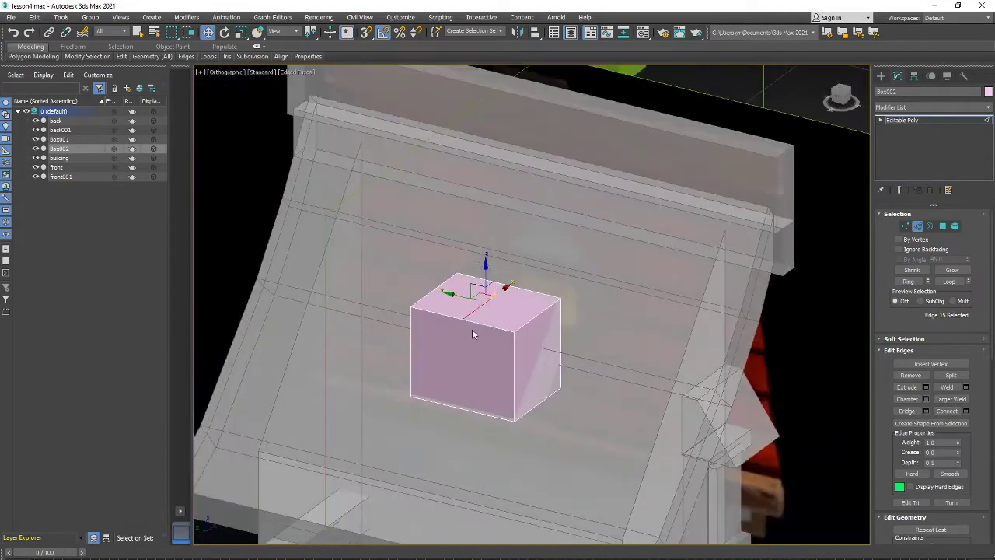
pyautogui.scroll(5, 451, 331)
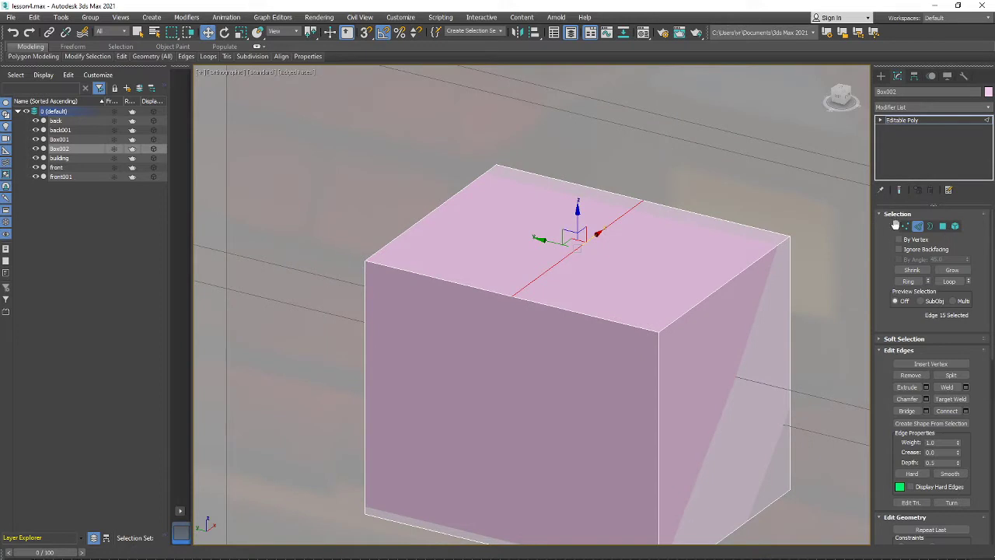
pyautogui.click(904, 225)
pyautogui.scroll(-6, 692, 363)
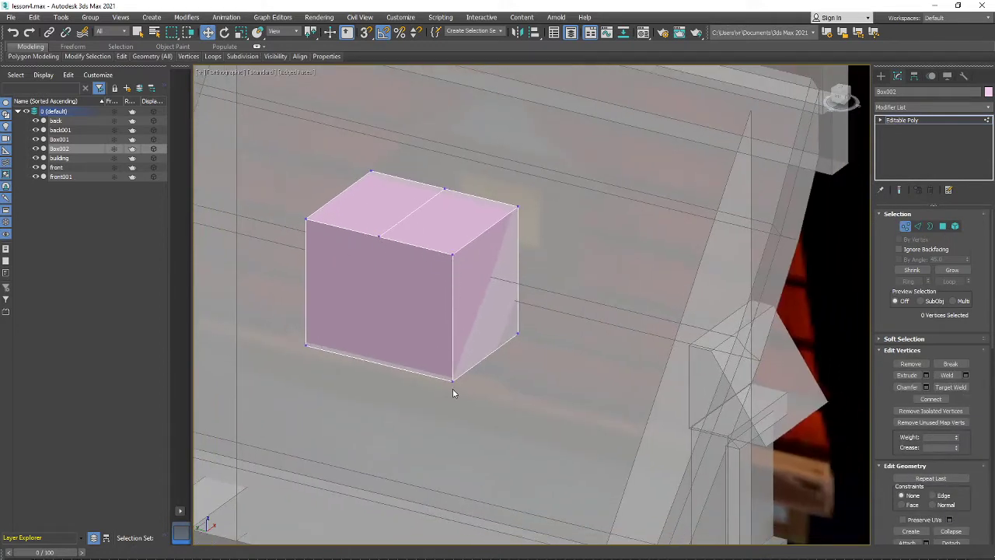
pyautogui.click(306, 344)
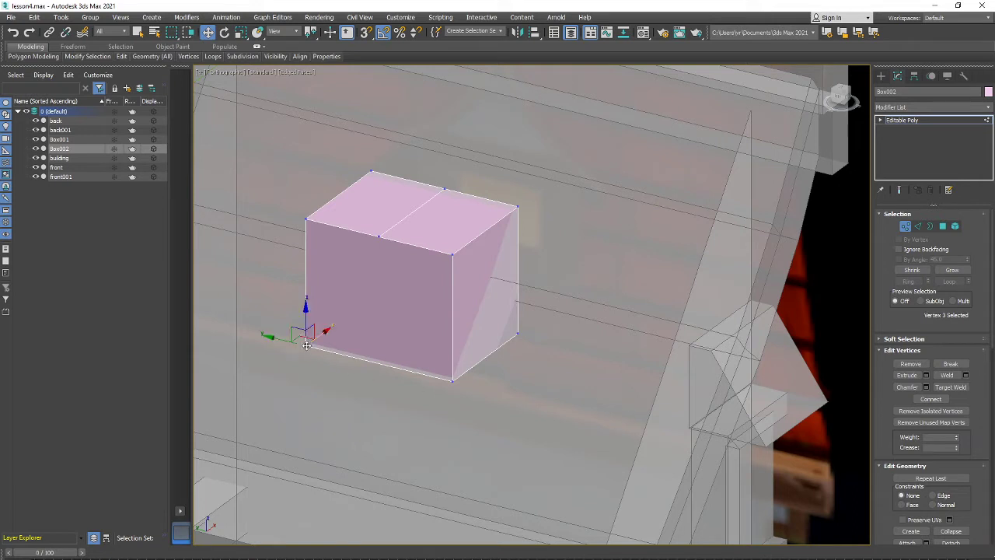
pyautogui.keyDown('ctrl'); pyautogui.click(305, 221); pyautogui.keyUp('ctrl')
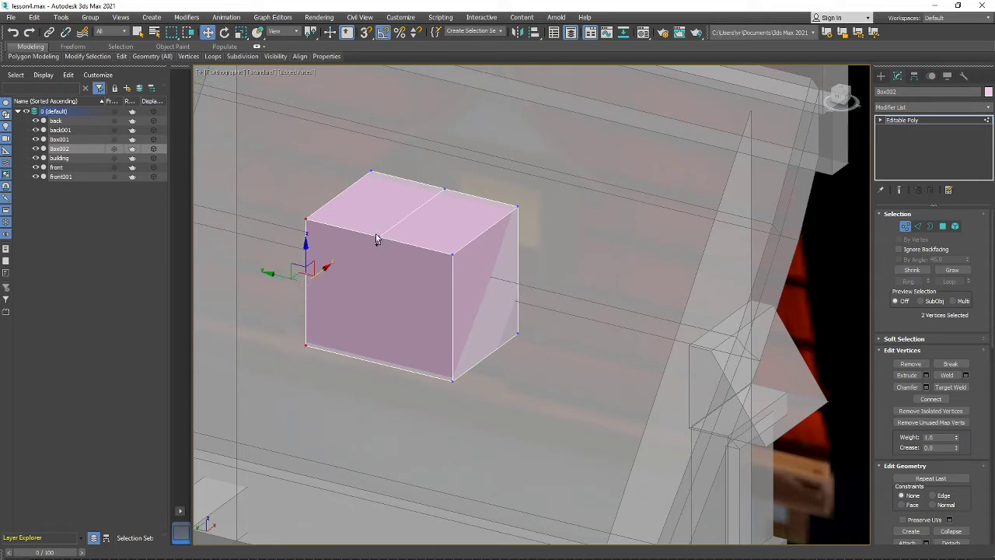
pyautogui.keyDown('ctrl'); pyautogui.click(378, 236); pyautogui.keyUp('ctrl')
pyautogui.keyDown('ctrl'); pyautogui.click(451, 253); pyautogui.keyUp('ctrl')
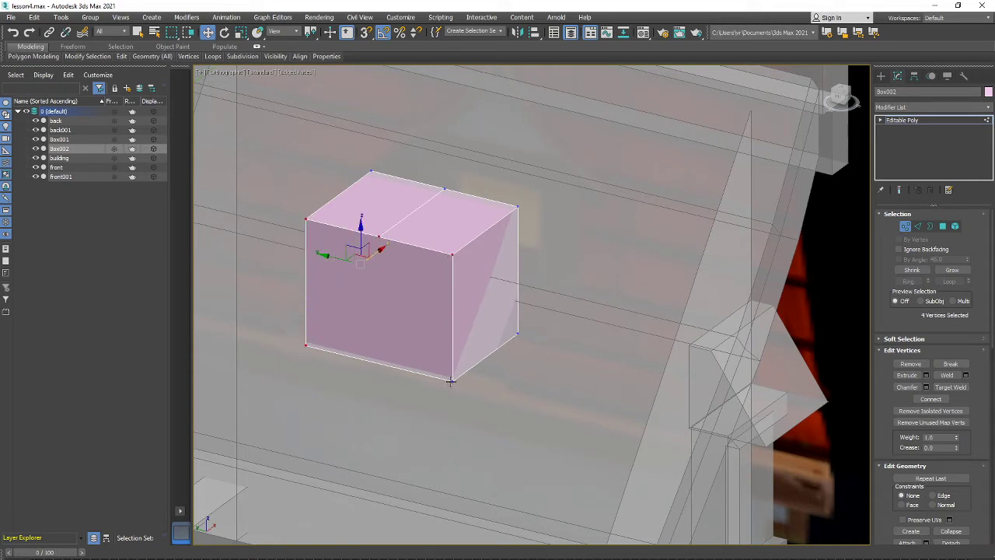
pyautogui.keyDown('ctrl'); pyautogui.click(450, 381); pyautogui.keyUp('ctrl')
pyautogui.keyDown('alt'); pyautogui.moveTo(458, 403); pyautogui.dragTo(475, 366, button='middle'); pyautogui.keyUp('alt')
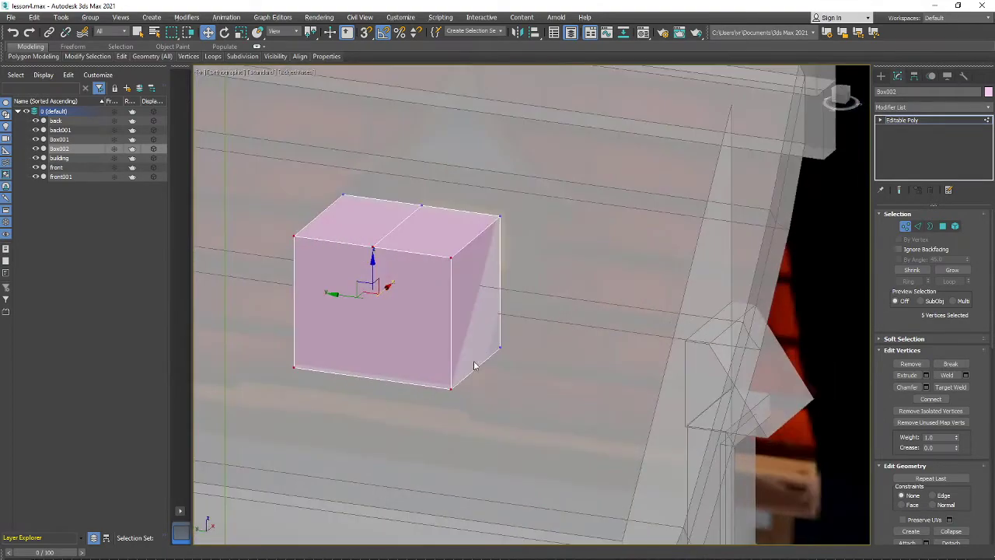
# Connect the middle vertex of the front face's top edge to both lower corners of that face.
pyautogui.click(372, 247)
pyautogui.keyDown('alt'); pyautogui.moveTo(397, 296); pyautogui.dragTo(450, 270, button='middle'); pyautogui.keyUp('alt')
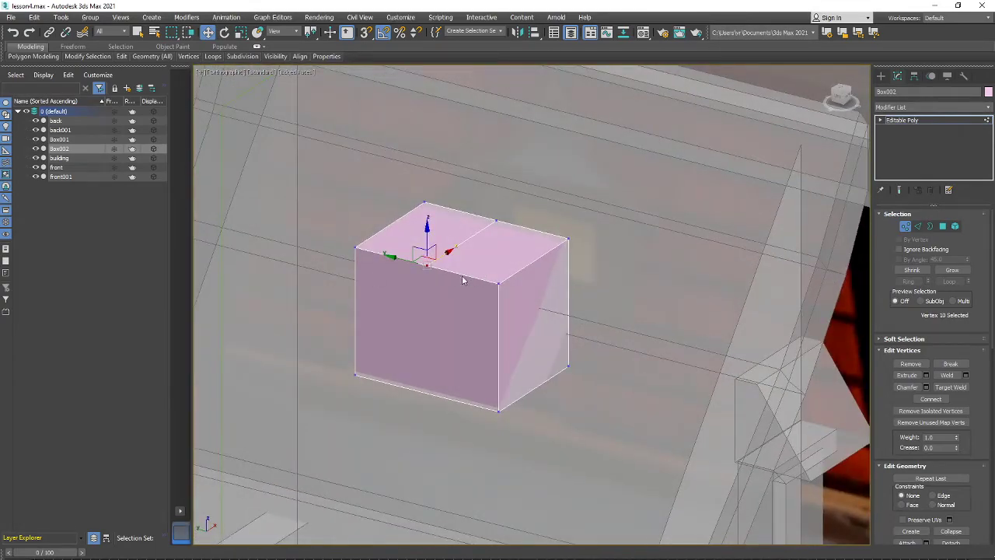
pyautogui.keyDown('ctrl'); pyautogui.click(355, 375); pyautogui.keyUp('ctrl')
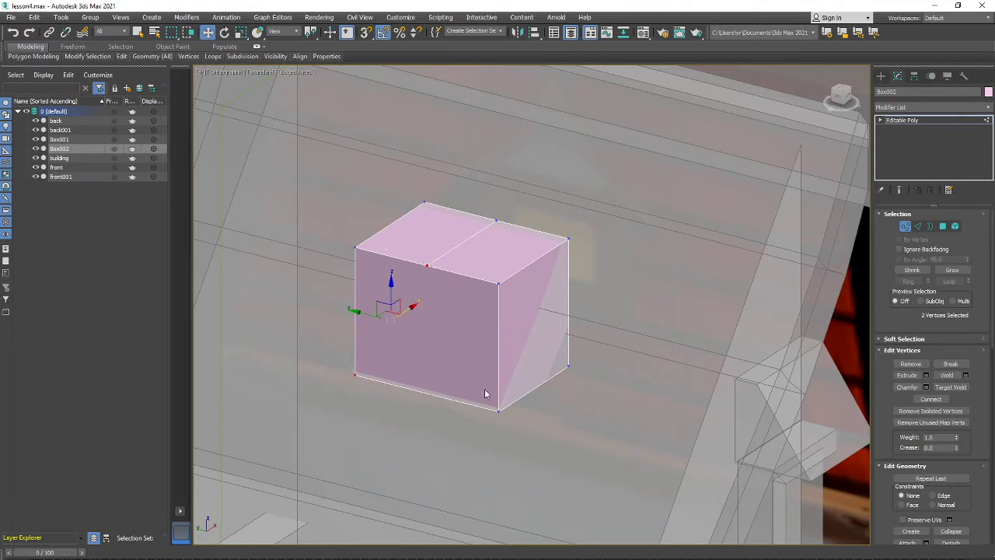
pyautogui.click(426, 266)
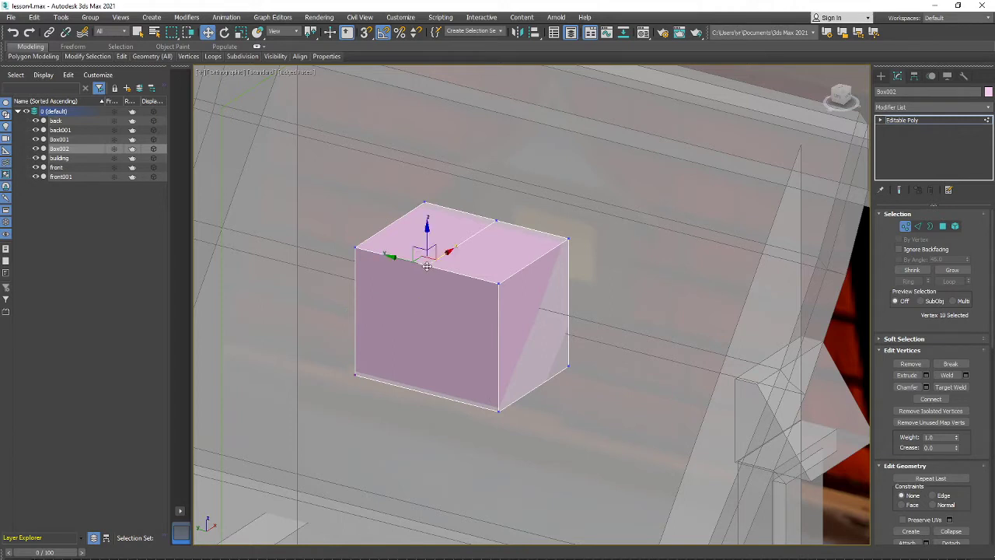
pyautogui.keyDown('ctrl'); pyautogui.click(355, 374); pyautogui.keyUp('ctrl')
pyautogui.scroll(-10, 976, 514)
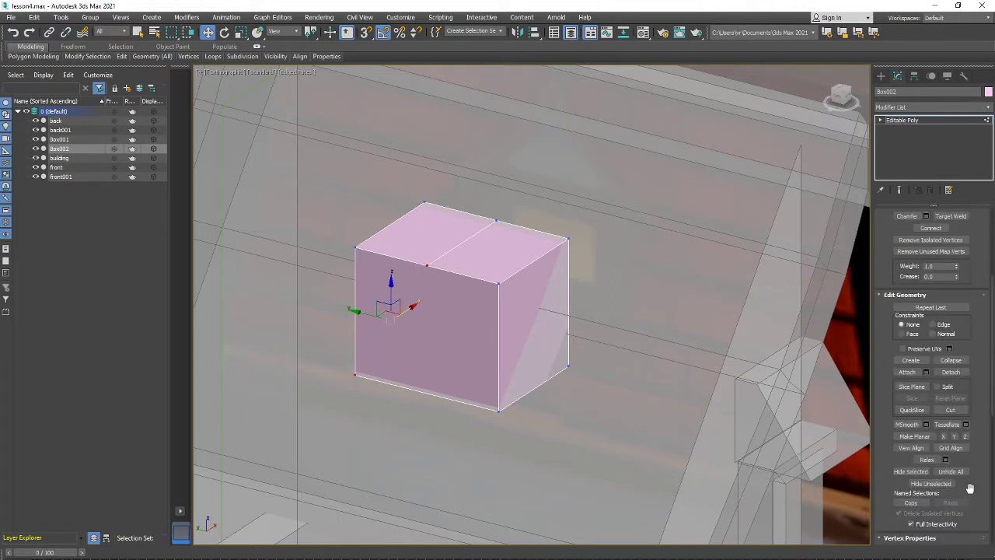
pyautogui.scroll(10, 967, 469)
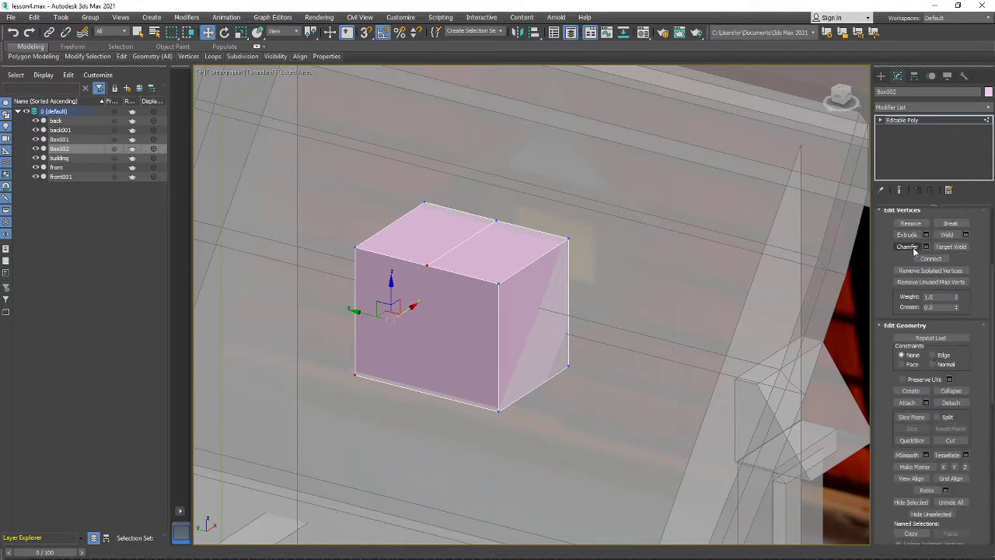
pyautogui.click(930, 259)
pyautogui.click(427, 266)
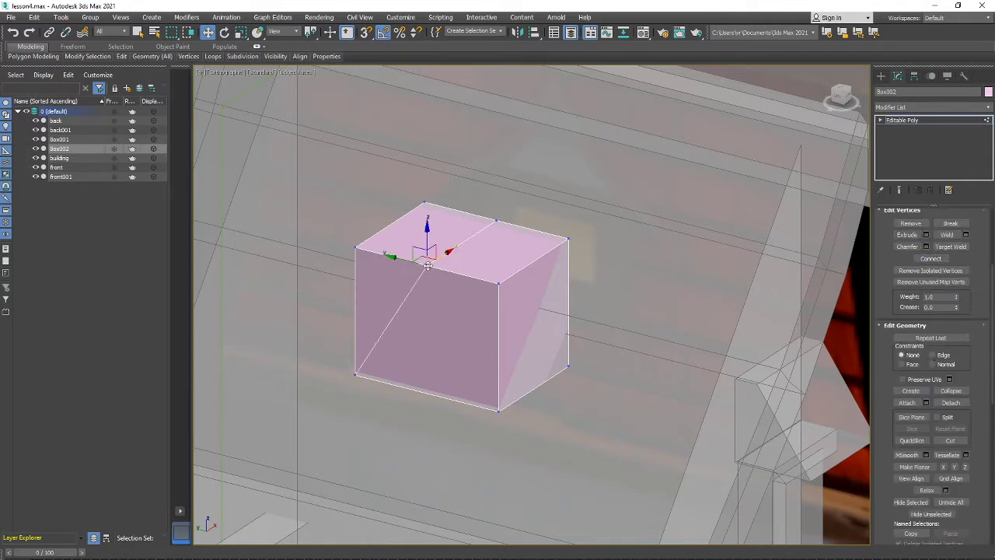
pyautogui.keyDown('ctrl'); pyautogui.click(499, 409); pyautogui.keyUp('ctrl')
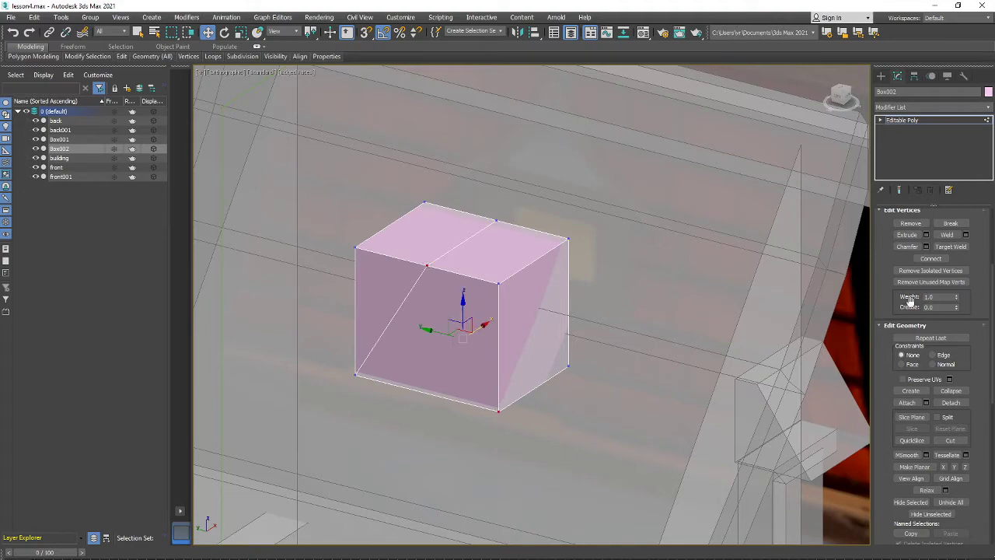
pyautogui.click(931, 258)
# Delete the back face of the dormer box in polygon editing.
pyautogui.keyDown('alt'); pyautogui.moveTo(613, 347); pyautogui.dragTo(500, 347, button='middle'); pyautogui.keyUp('alt')
pyautogui.scroll(1, 502, 348)
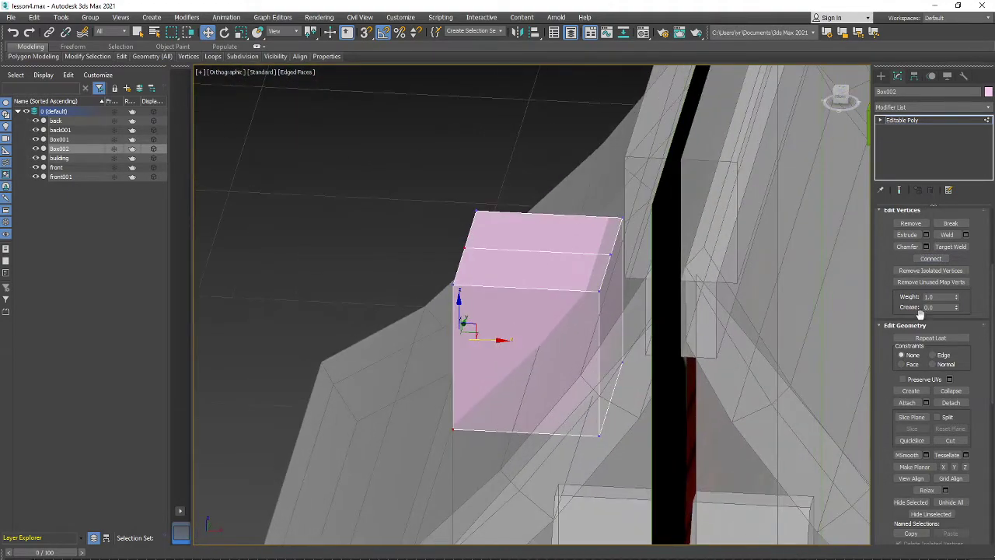
pyautogui.scroll(5, 920, 311)
pyautogui.click(943, 225)
pyautogui.click(613, 326)
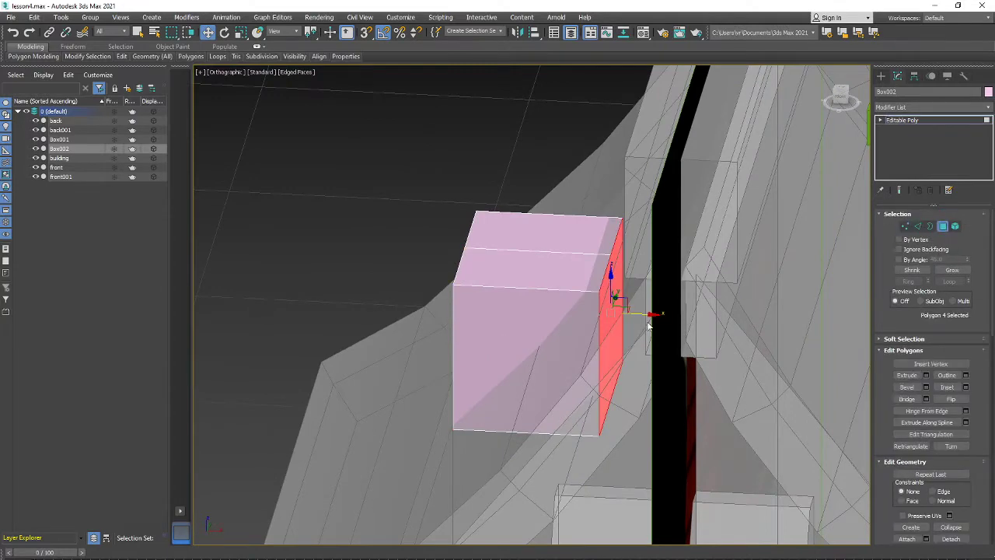
pyautogui.press('Delete')
pyautogui.keyDown('alt'); pyautogui.moveTo(627, 309); pyautogui.dragTo(585, 294, button='middle'); pyautogui.keyUp('alt')
pyautogui.scroll(3, 599, 280)
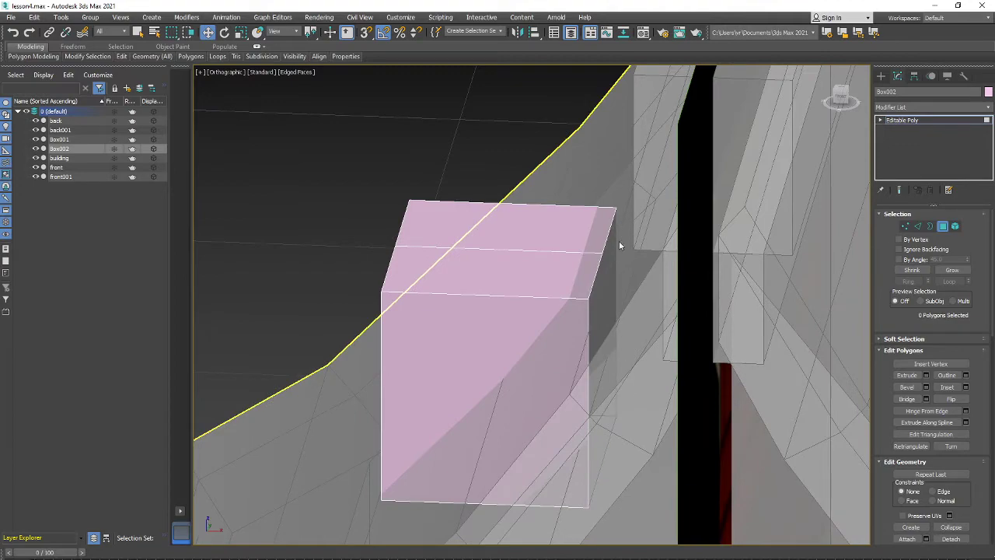
# Delete the bottom face of the dormer box and check the open box against the roof slope.
pyautogui.keyDown('alt'); pyautogui.moveTo(593, 468); pyautogui.dragTo(570, 369, button='middle'); pyautogui.keyUp('alt')
pyautogui.click(517, 315)
pyautogui.press('Delete')
pyautogui.scroll(-3, 527, 312)
pyautogui.keyDown('alt'); pyautogui.moveTo(494, 346); pyautogui.dragTo(549, 351, button='middle'); pyautogui.keyUp('alt')
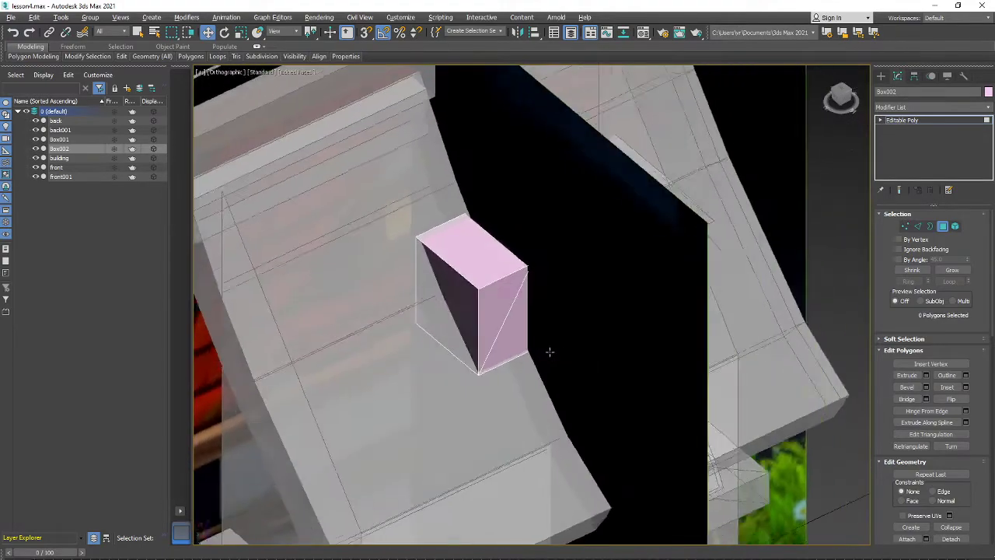
pyautogui.scroll(3, 546, 351)
pyautogui.press('F3')
pyautogui.press('F3')
pyautogui.moveTo(527, 314)
pyautogui.keyDown('alt'); pyautogui.mouseDown(button='middle')
pyautogui.moveTo(469, 287)
pyautogui.moveTo(523, 295)
pyautogui.mouseUp(button='middle'); pyautogui.keyUp('alt')
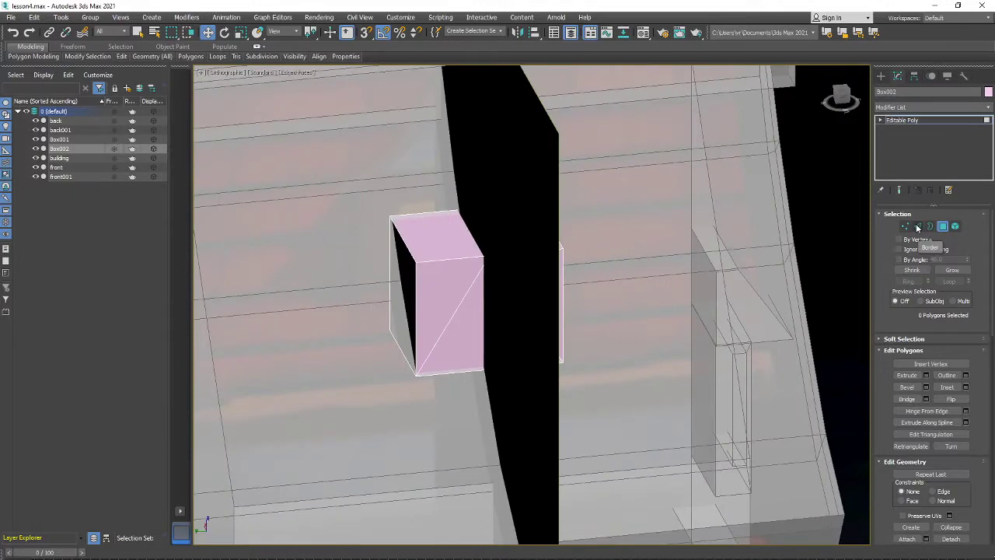
# Raise the centre edge of the dormer box's top to form a gable ridge that matches the reference.
pyautogui.click(918, 227)
pyautogui.click(475, 236)
pyautogui.click(473, 234)
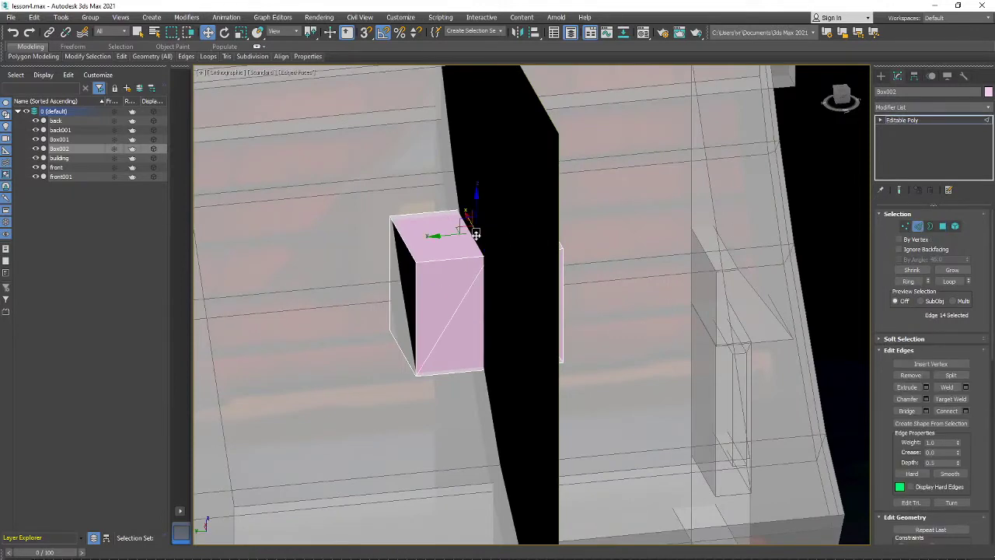
pyautogui.press('F3')
pyautogui.press('F3')
pyautogui.moveTo(477, 215); pyautogui.dragTo(472, 107)
pyautogui.scroll(-5, 473, 183)
pyautogui.moveTo(477, 185)
pyautogui.keyDown('alt'); pyautogui.mouseDown(button='middle')
pyautogui.moveTo(467, 163)
pyautogui.moveTo(484, 180)
pyautogui.mouseUp(button='middle'); pyautogui.keyUp('alt')
pyautogui.scroll(5, 467, 162)
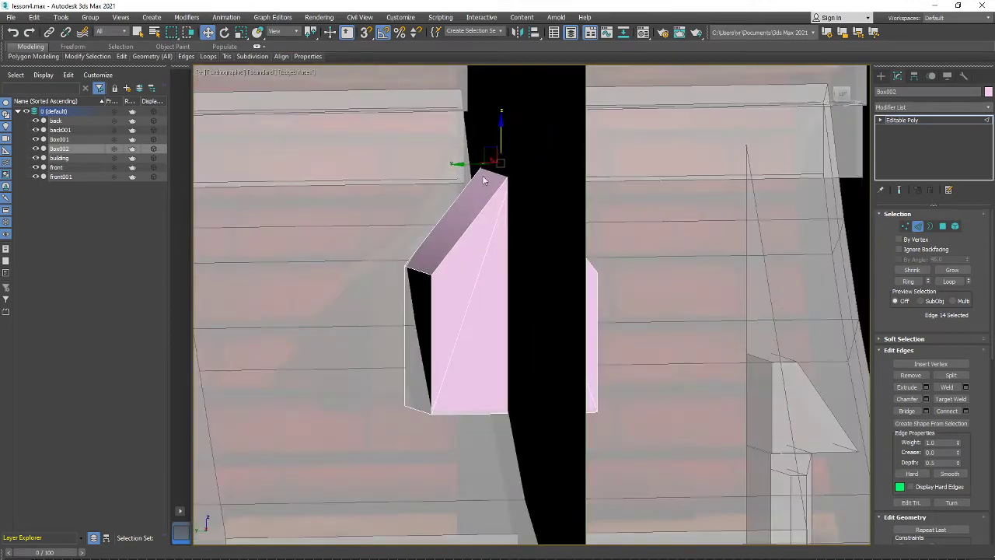
pyautogui.moveTo(501, 136); pyautogui.dragTo(501, 142)
pyautogui.keyDown('alt'); pyautogui.moveTo(471, 181); pyautogui.dragTo(471, 184, button='middle'); pyautogui.keyUp('alt')
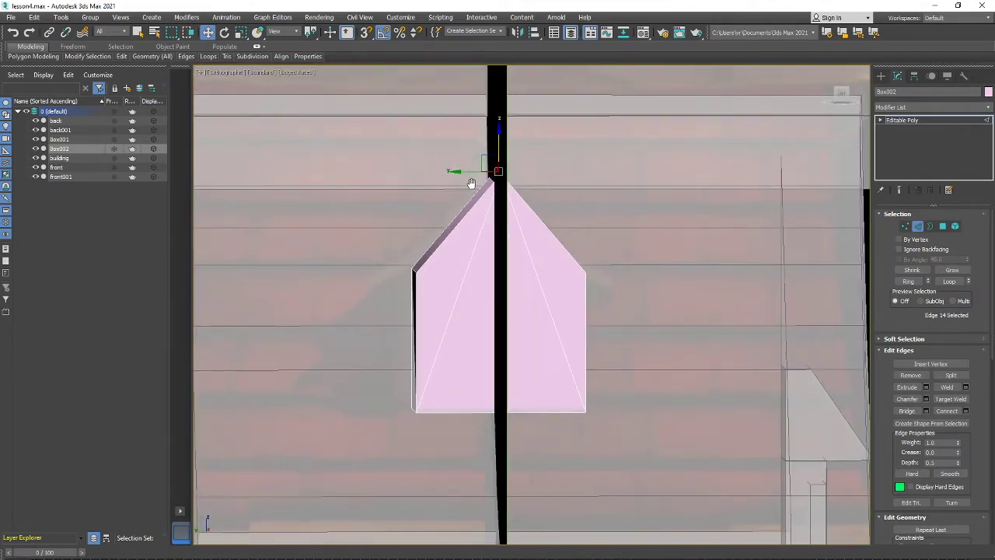
# Select the two sloping roof polygons on top of the dormer.
pyautogui.scroll(-1, 477, 186)
pyautogui.scroll(-3, 469, 264)
pyautogui.keyDown('alt'); pyautogui.moveTo(469, 264); pyautogui.dragTo(502, 274, button='middle'); pyautogui.keyUp('alt')
pyautogui.scroll(2, 503, 274)
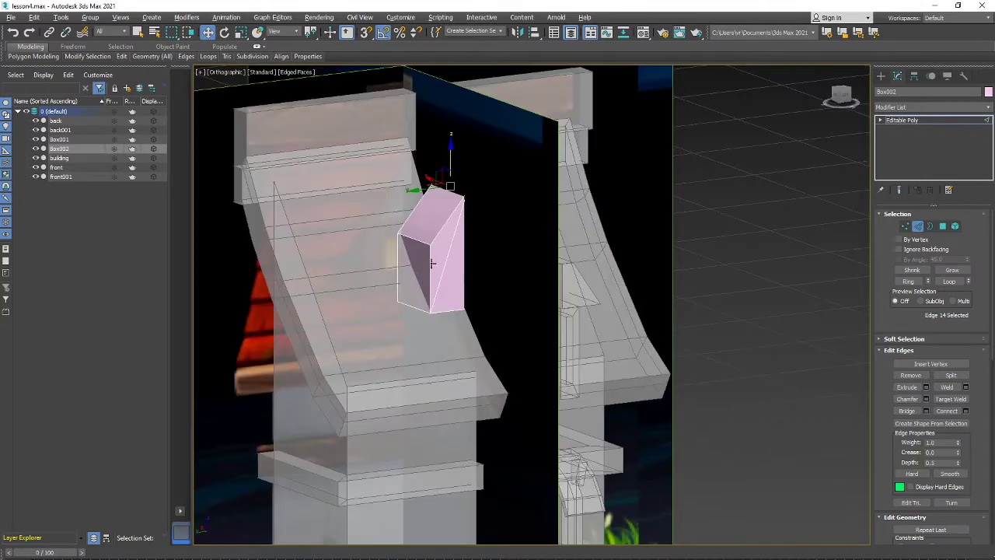
pyautogui.keyDown('alt'); pyautogui.moveTo(432, 264); pyautogui.dragTo(426, 229, button='middle'); pyautogui.keyUp('alt')
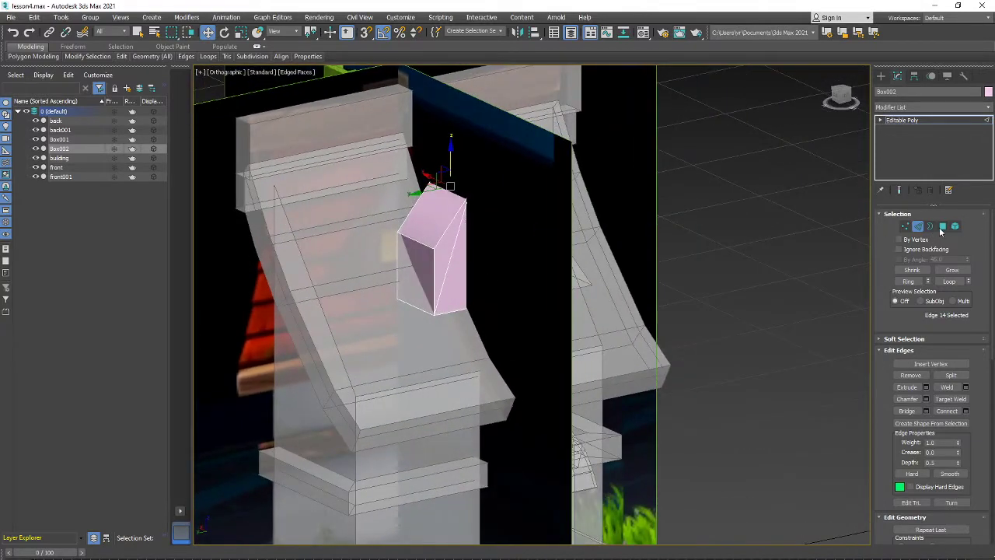
pyautogui.click(942, 227)
pyautogui.click(433, 214)
pyautogui.keyDown('alt'); pyautogui.moveTo(460, 221); pyautogui.dragTo(484, 232, button='middle'); pyautogui.keyUp('alt')
pyautogui.keyDown('ctrl'); pyautogui.click(484, 232); pyautogui.keyUp('ctrl')
pyautogui.keyDown('alt'); pyautogui.moveTo(459, 267); pyautogui.dragTo(513, 302, button='middle'); pyautogui.keyUp('alt')
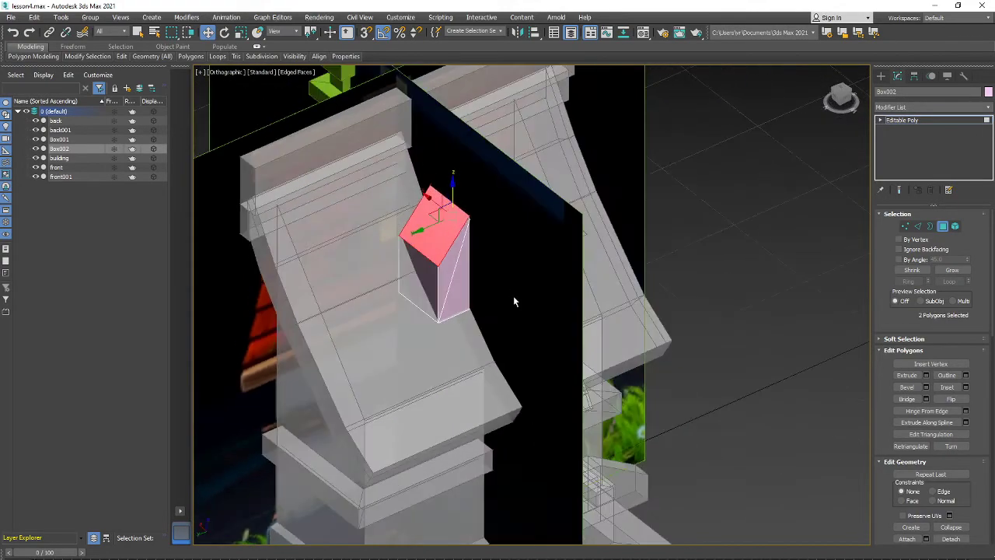
pyautogui.keyDown('alt'); pyautogui.moveTo(456, 244); pyautogui.dragTo(411, 251, button='middle'); pyautogui.keyUp('alt')
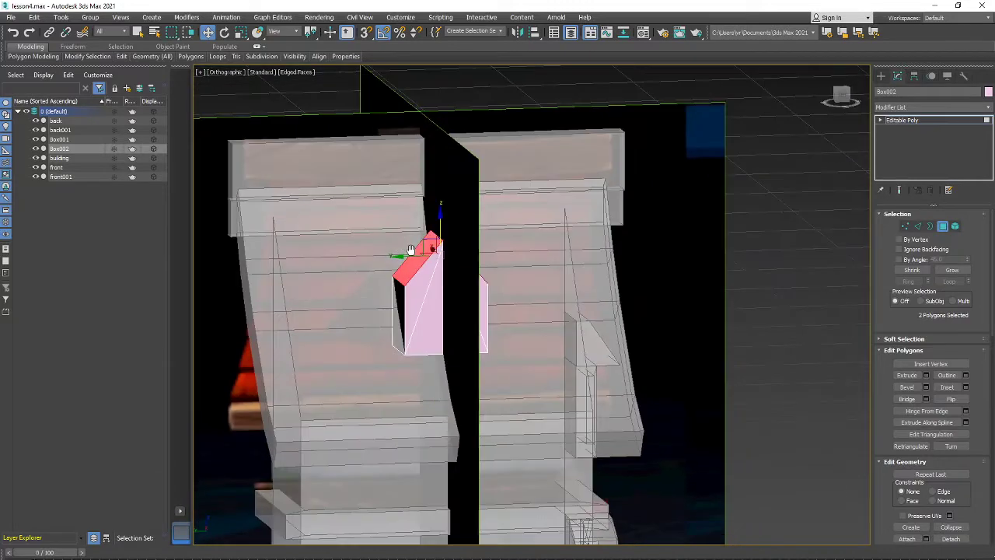
# Detach the selected roof polygons as a separate object named small_roof.
pyautogui.scroll(5, 414, 250)
pyautogui.scroll(-5, 942, 448)
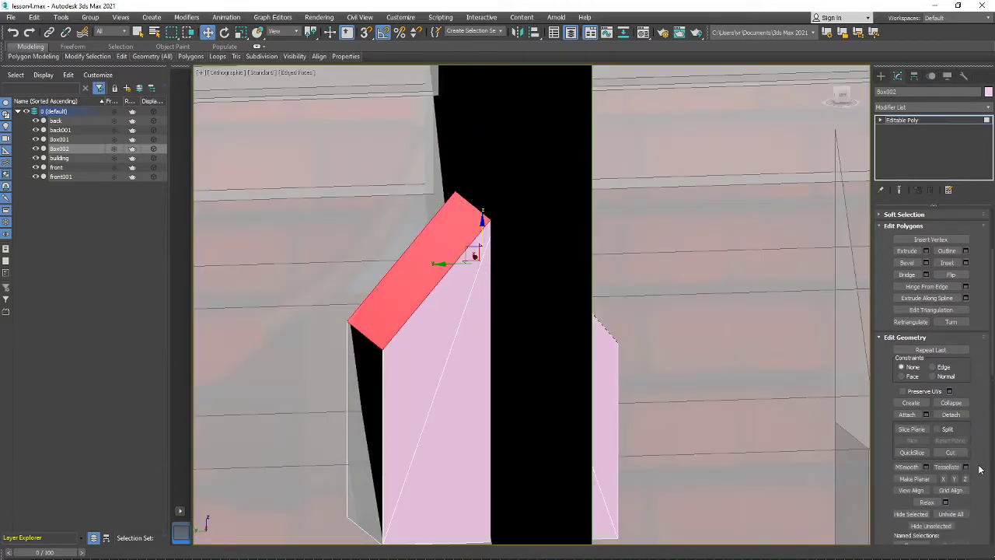
pyautogui.scroll(-3, 937, 420)
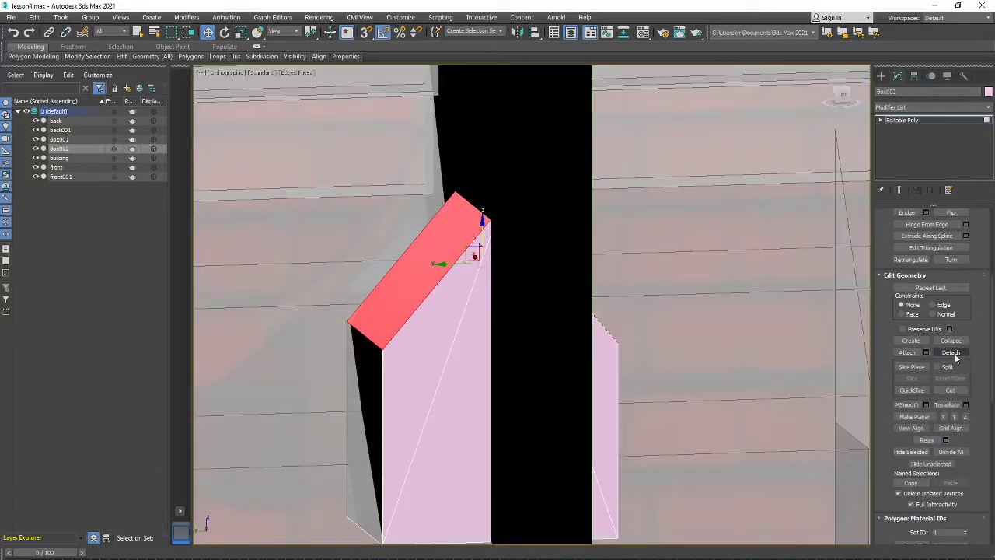
pyautogui.click(954, 353)
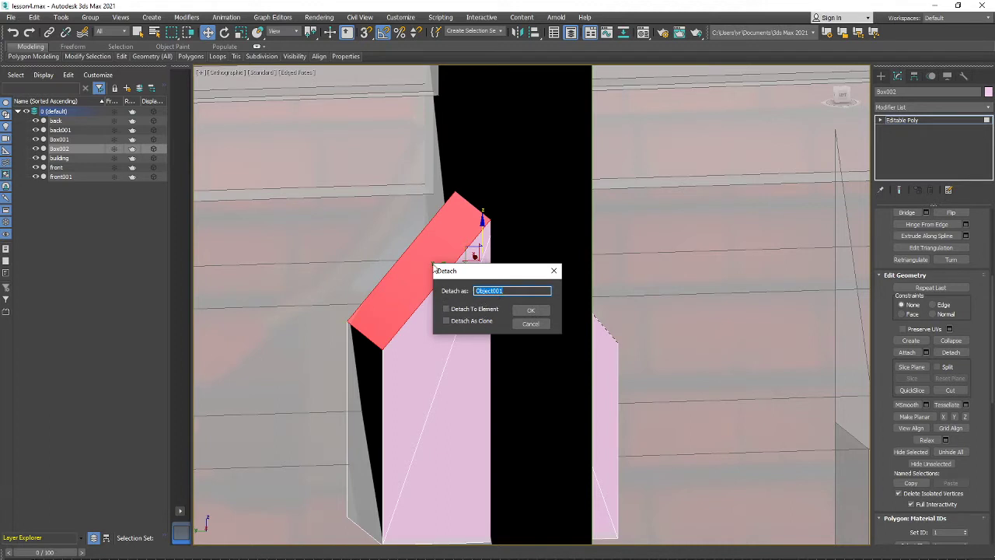
pyautogui.moveTo(485, 273); pyautogui.dragTo(528, 314)
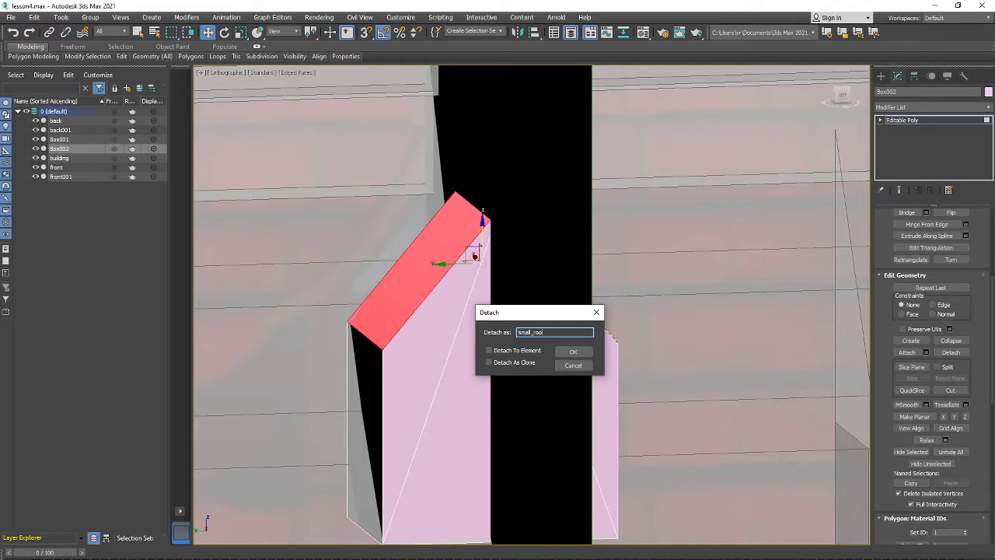
pyautogui.write('f')
pyautogui.press('Return')
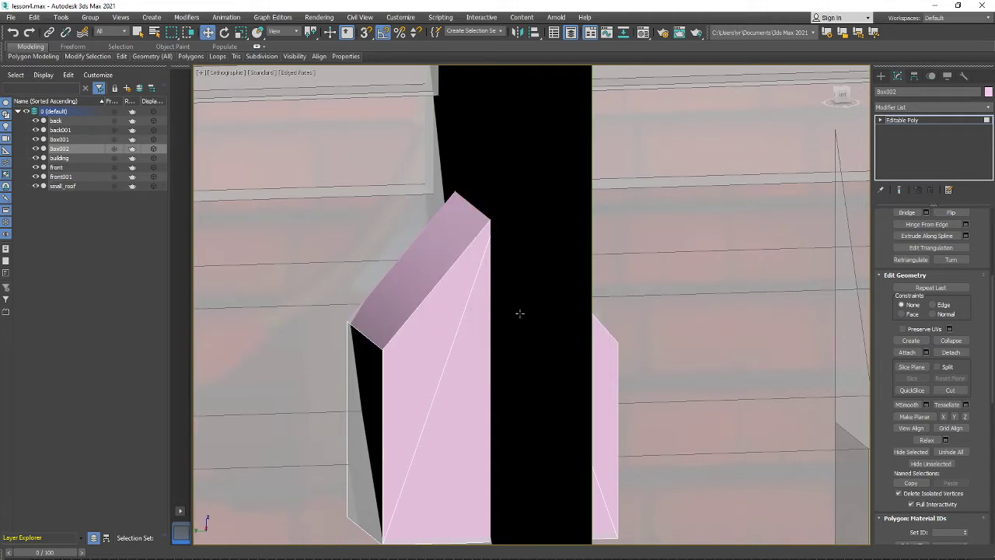
# Leave polygon editing, select the small_roof object and view the dormer from the front against the reference.
pyautogui.click(913, 121)
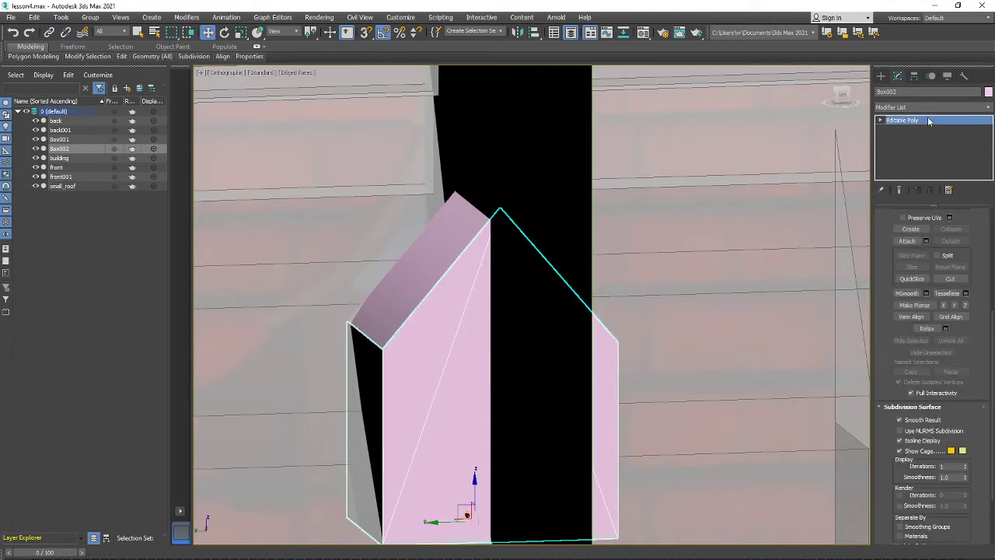
pyautogui.click(434, 258)
pyautogui.scroll(-2, 469, 442)
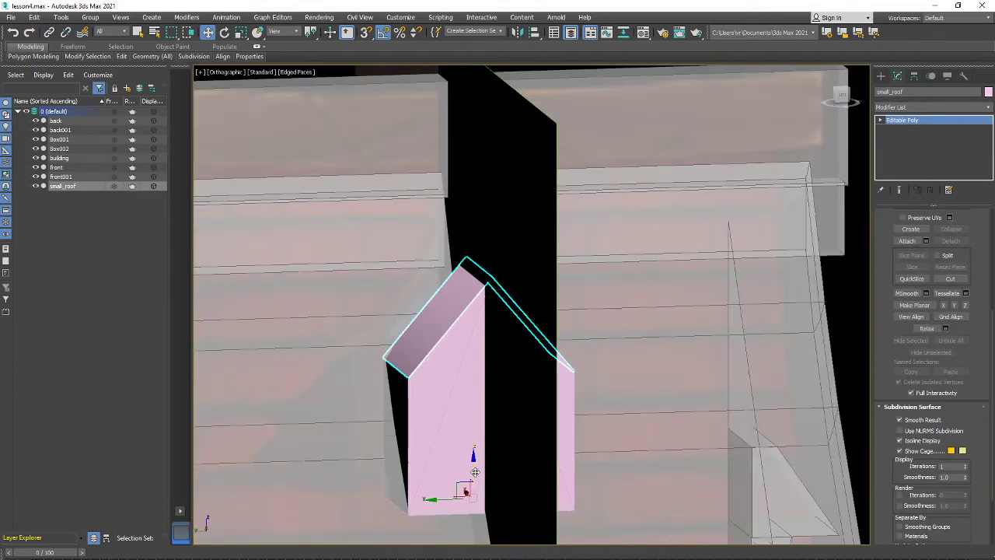
pyautogui.moveTo(474, 472); pyautogui.dragTo(493, 454)
pyautogui.keyDown('alt'); pyautogui.moveTo(493, 454); pyautogui.dragTo(415, 381, button='middle'); pyautogui.keyUp('alt')
pyautogui.moveTo(404, 379)
pyautogui.mouseDown()
pyautogui.moveTo(422, 361)
pyautogui.moveTo(421, 376)
pyautogui.mouseUp()
pyautogui.scroll(-3, 431, 252)
pyautogui.moveTo(436, 210); pyautogui.dragTo(407, 219, button='middle')
pyautogui.scroll(-2, 389, 245)
pyautogui.scroll(-1, 413, 269)
pyautogui.scroll(2, 412, 259)
pyautogui.scroll(2, 375, 249)
pyautogui.scroll(-3, 403, 242)
pyautogui.scroll(3, 422, 246)
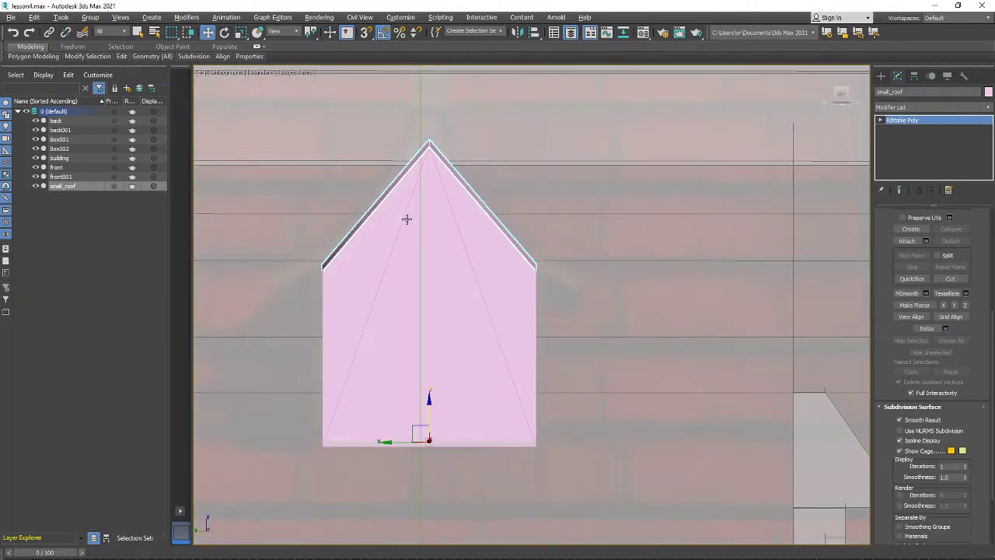
pyautogui.click(934, 104)
pyautogui.scroll(-2, 937, 301)
pyautogui.press('s')
pyautogui.press('s')
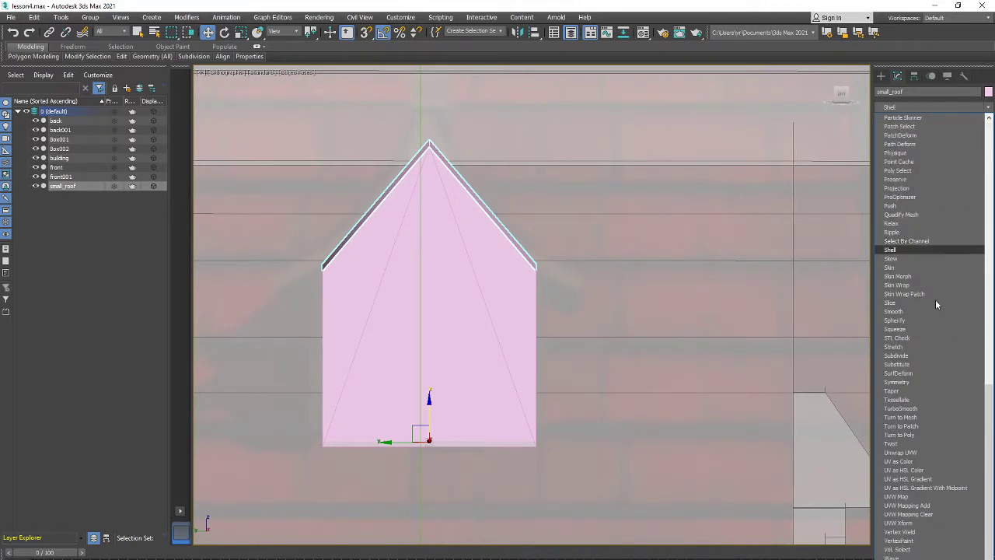
pyautogui.click(919, 243)
pyautogui.hotkey('ctrl', 'z')
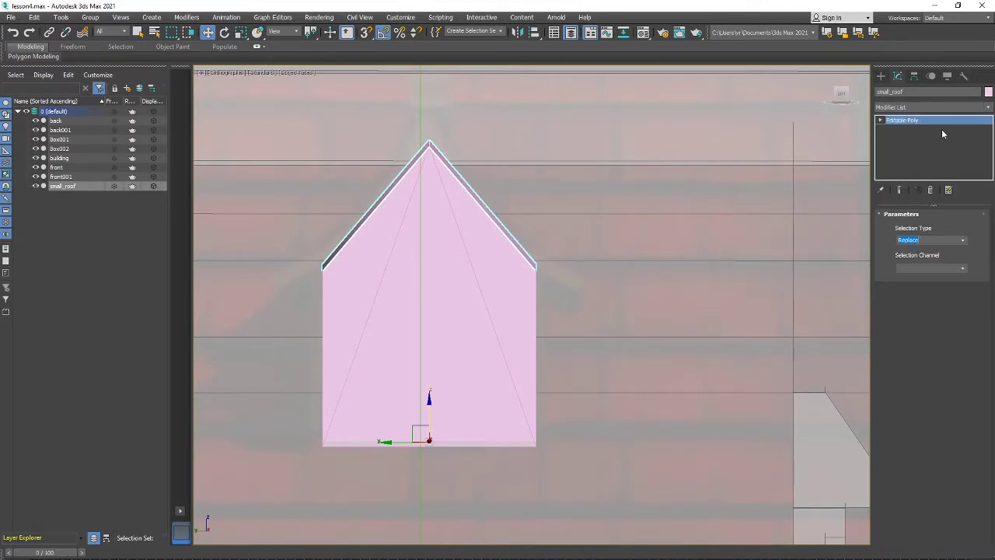
# Apply a Shell modifier to small_roof and set its outer amount to 1.168 cm.
pyautogui.click(935, 106)
pyautogui.scroll(-10, 924, 306)
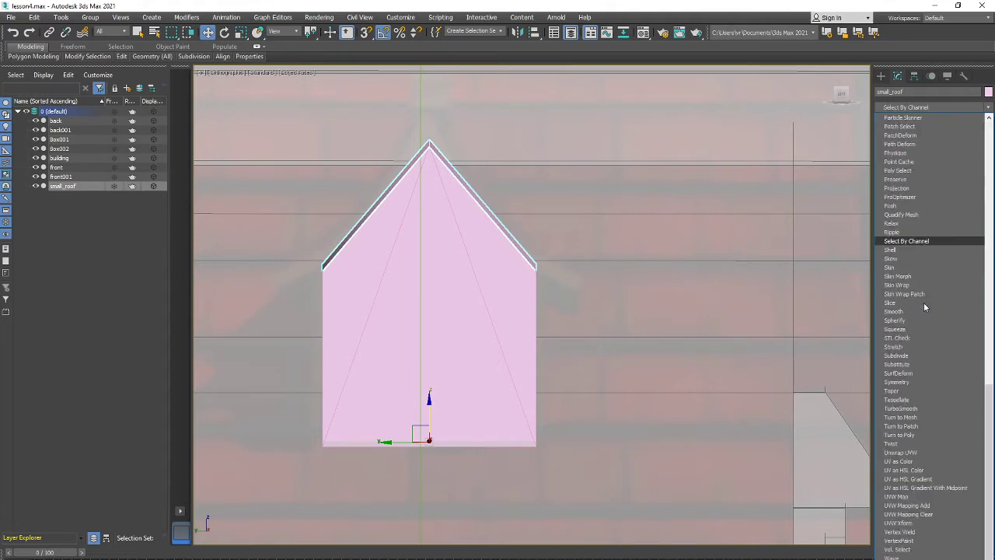
pyautogui.click(915, 250)
pyautogui.press('p')
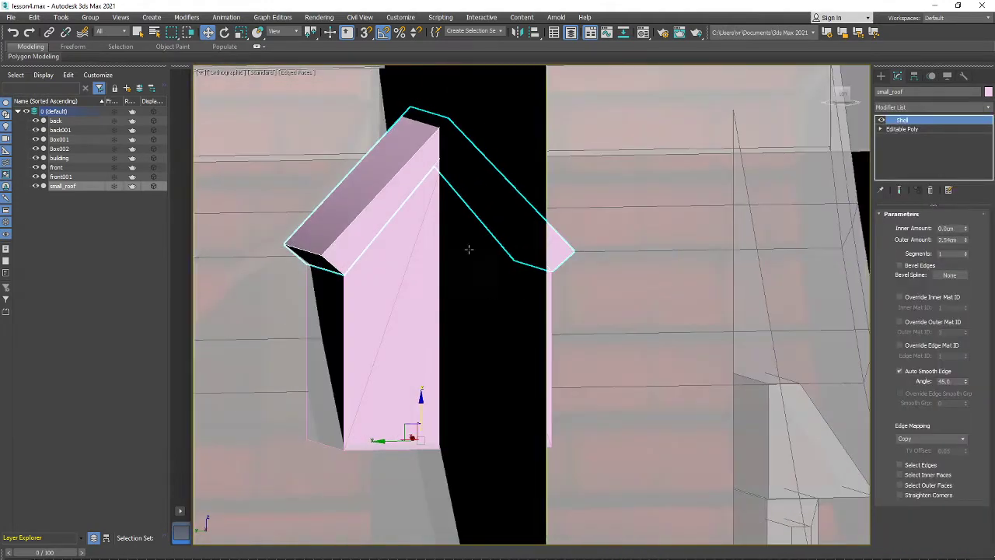
pyautogui.press('u')
pyautogui.keyDown('alt'); pyautogui.moveTo(537, 260); pyautogui.dragTo(541, 262, button='middle'); pyautogui.keyUp('alt')
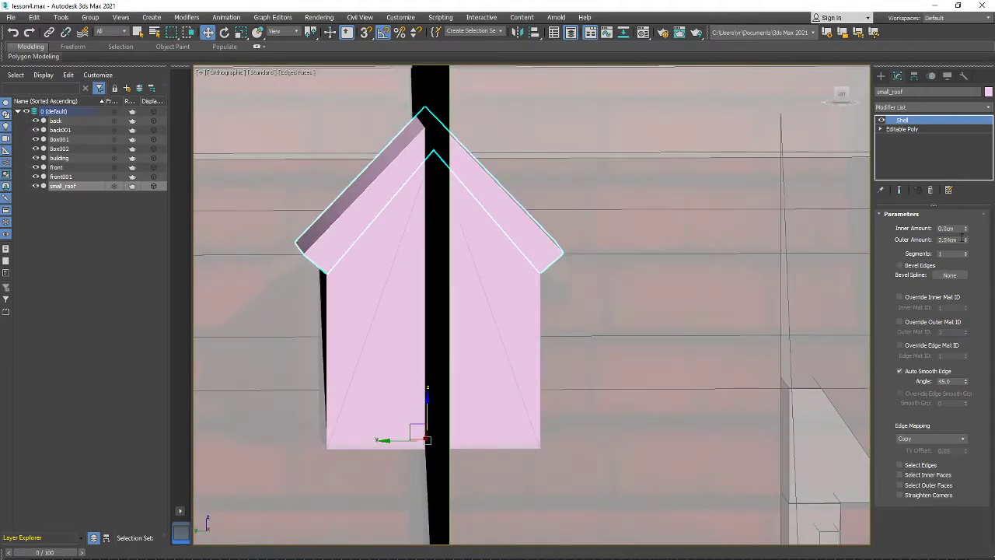
pyautogui.moveTo(965, 245)
pyautogui.mouseDown()
pyautogui.moveTo(962, 281)
pyautogui.moveTo(962, 261)
pyautogui.mouseUp()
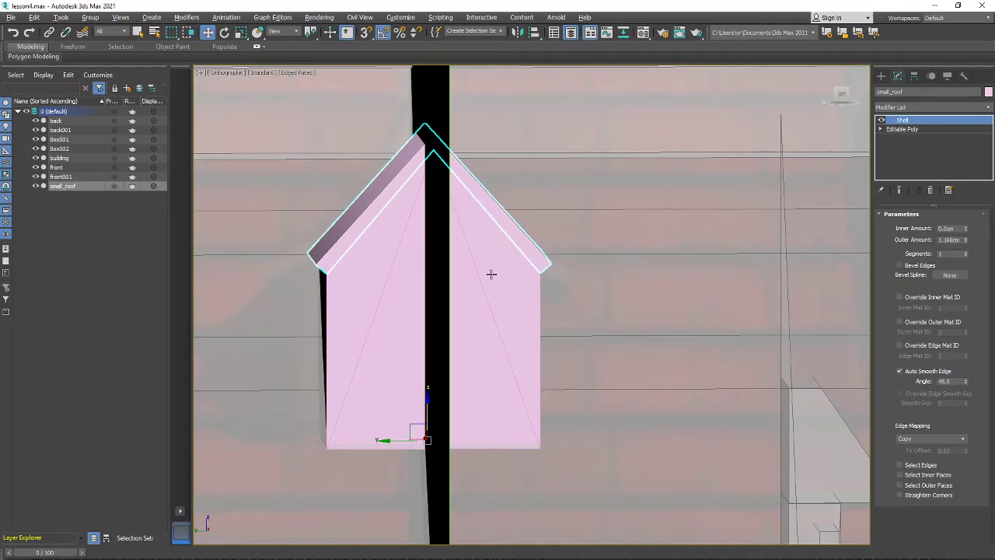
pyautogui.keyDown('alt'); pyautogui.moveTo(493, 273); pyautogui.dragTo(466, 272, button='middle'); pyautogui.keyUp('alt')
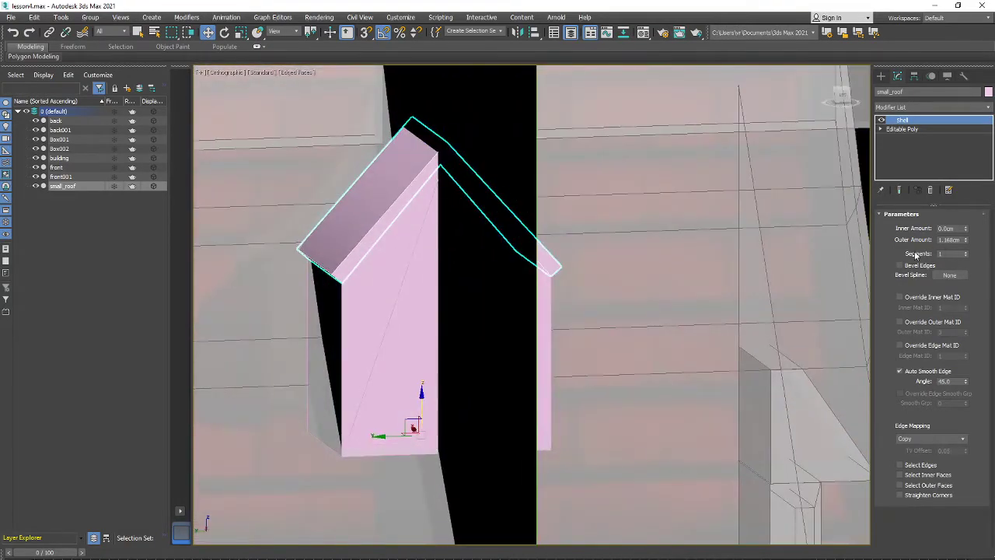
# Return to edge editing of small_roof's Editable Poly with the Shell end result kept on display.
pyautogui.click(900, 129)
pyautogui.press('2')
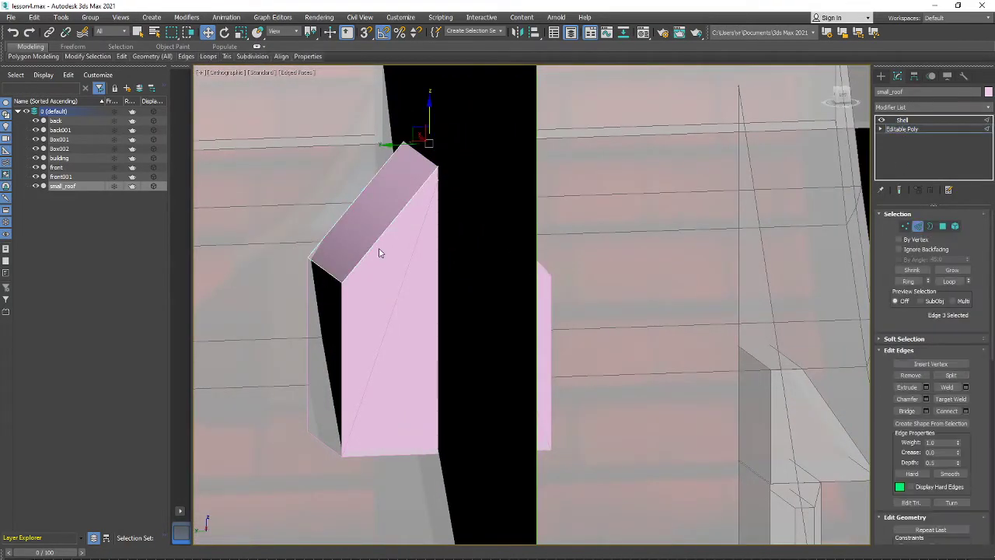
pyautogui.click(916, 131)
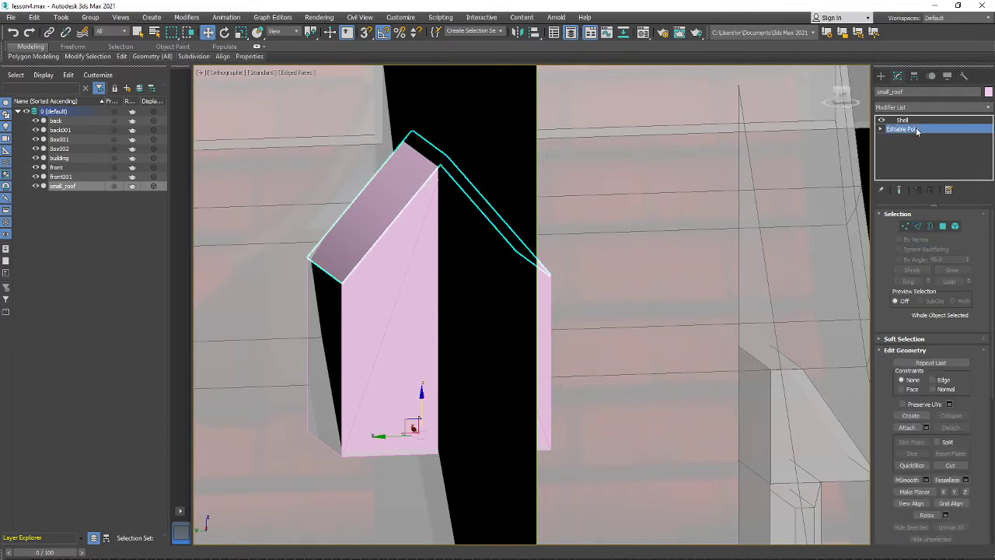
pyautogui.click(918, 120)
pyautogui.click(918, 128)
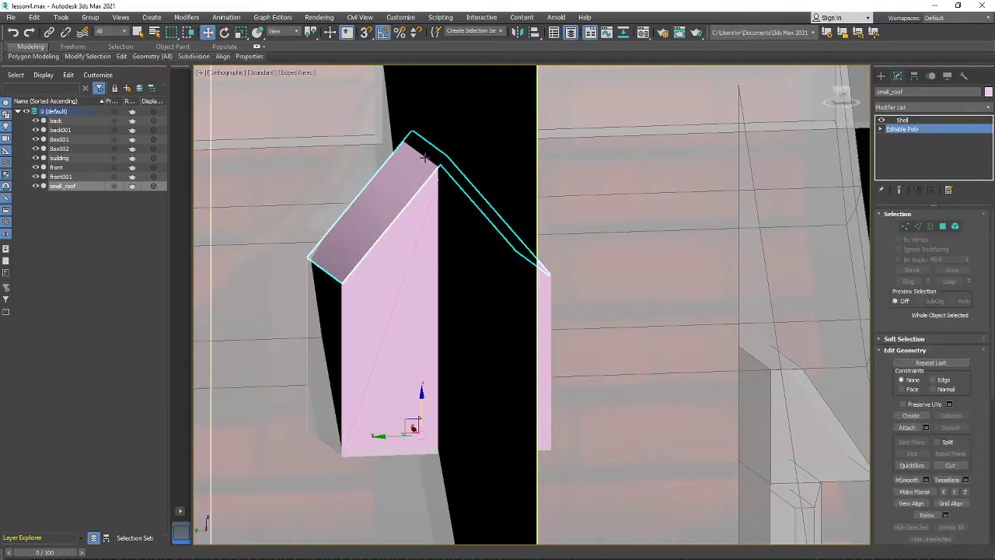
pyautogui.moveTo(400, 195)
pyautogui.keyDown('alt'); pyautogui.mouseDown(button='middle')
pyautogui.moveTo(387, 190)
pyautogui.moveTo(397, 191)
pyautogui.mouseUp(button='middle'); pyautogui.keyUp('alt')
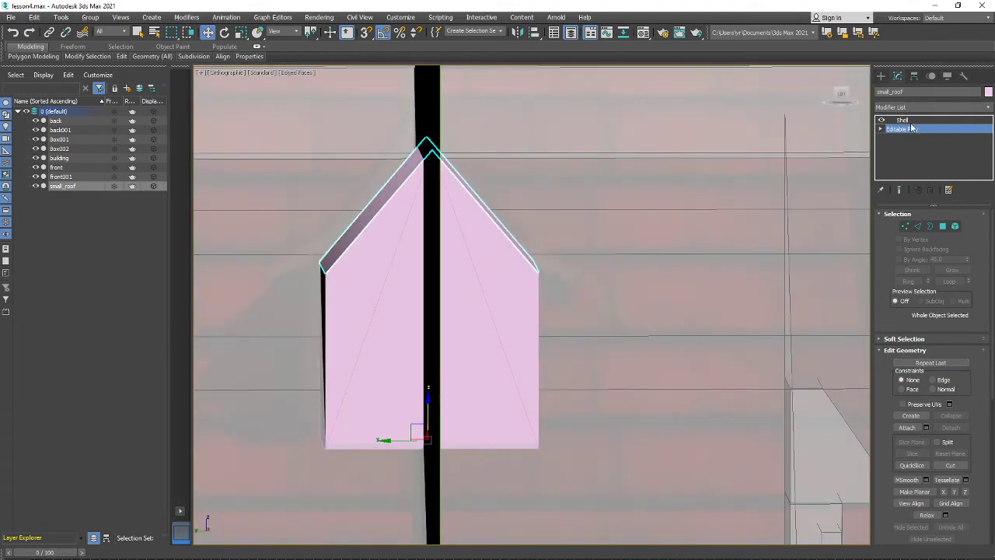
pyautogui.click(901, 191)
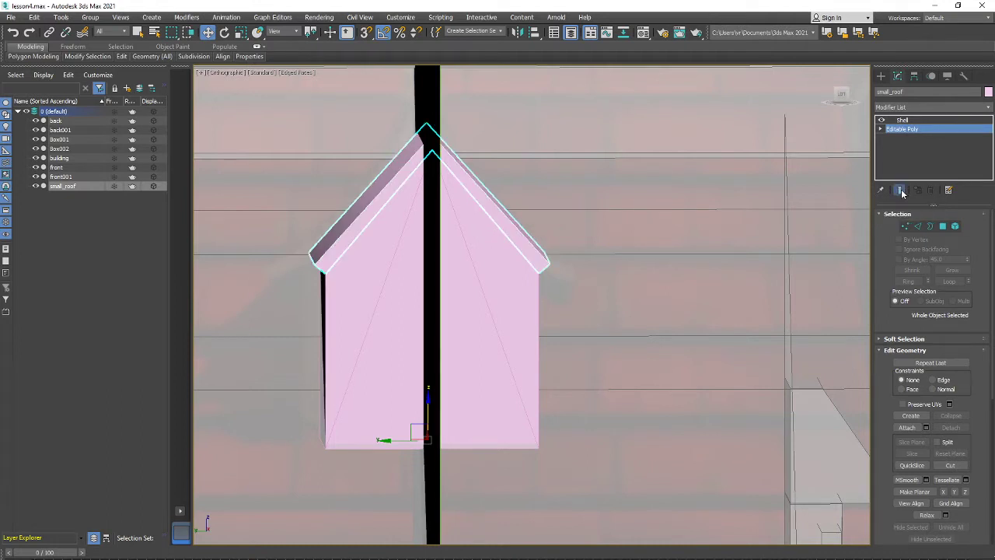
pyautogui.click(918, 226)
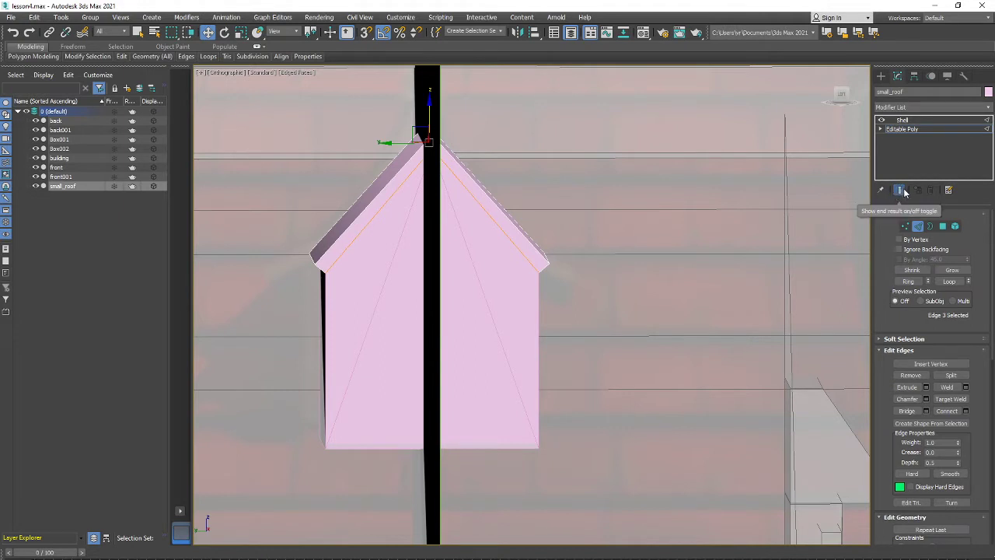
# Move the left eave edge of small_roof outward and down along the slope so it overhangs the dormer wall.
pyautogui.keyDown('alt'); pyautogui.moveTo(330, 221); pyautogui.dragTo(367, 222); pyautogui.keyUp('alt')
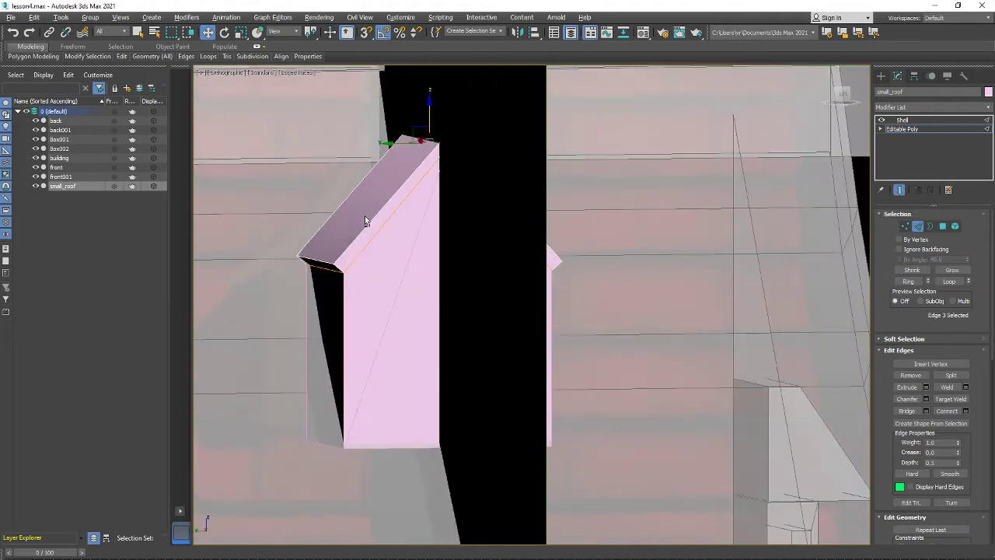
pyautogui.click(331, 266)
pyautogui.keyDown('alt'); pyautogui.moveTo(354, 267); pyautogui.dragTo(326, 266, button='middle'); pyautogui.keyUp('alt')
pyautogui.moveTo(317, 254); pyautogui.dragTo(298, 273)
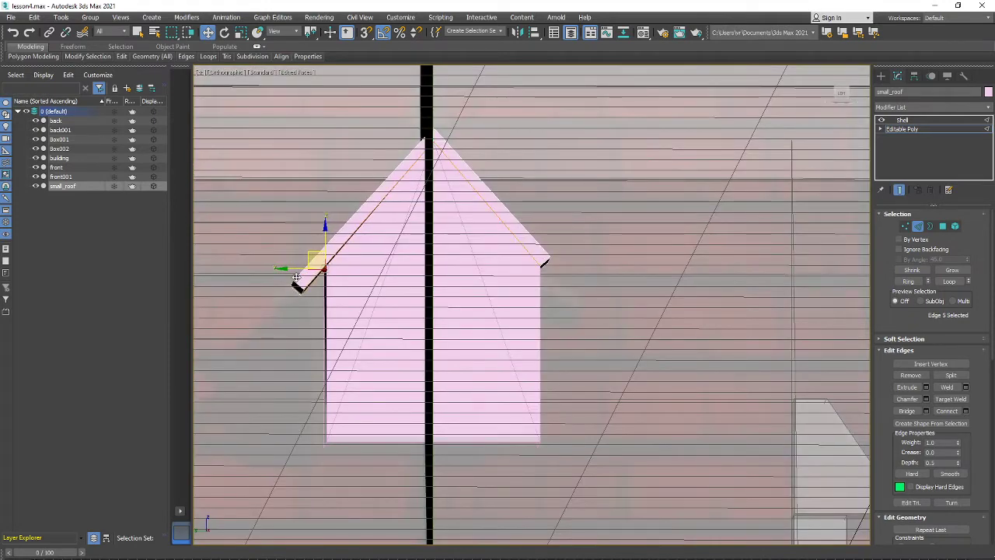
# Move the right eave edge of small_roof outward and down along the slope so it overhangs the dormer wall.
pyautogui.keyDown('alt'); pyautogui.moveTo(311, 267); pyautogui.dragTo(367, 299, button='middle'); pyautogui.keyUp('alt')
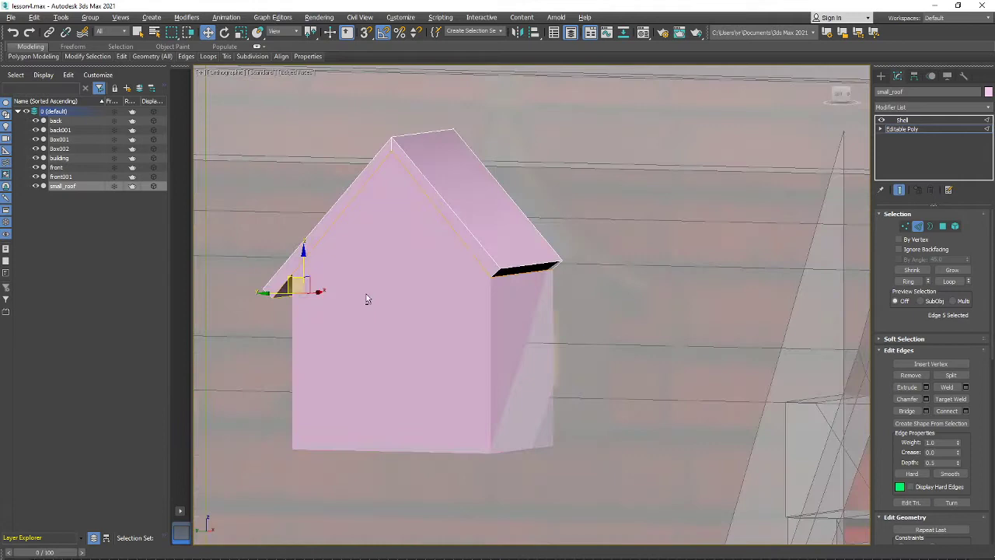
pyautogui.click(526, 271)
pyautogui.keyDown('alt'); pyautogui.moveTo(528, 271); pyautogui.dragTo(565, 272, button='middle'); pyautogui.keyUp('alt')
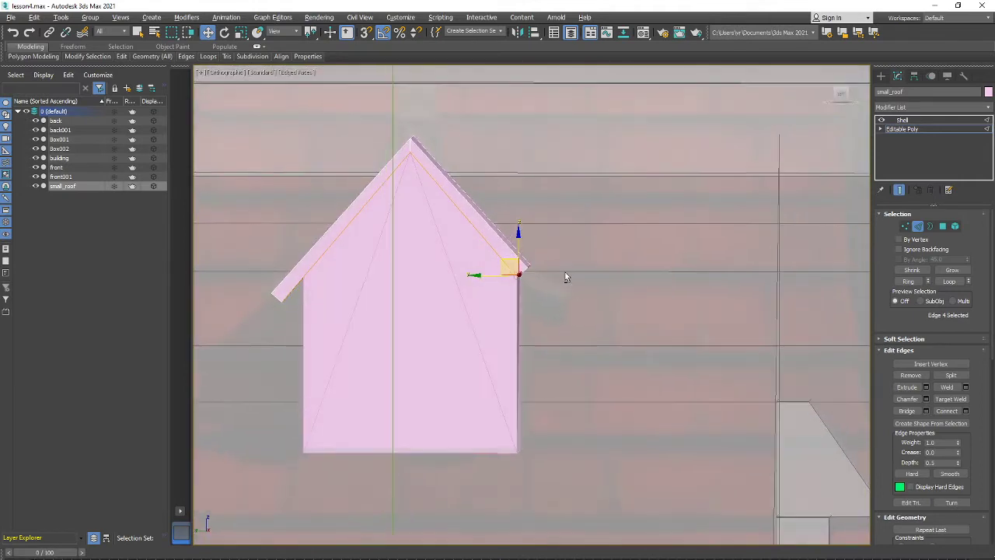
pyautogui.moveTo(510, 263); pyautogui.dragTo(540, 292)
pyautogui.keyDown('alt'); pyautogui.moveTo(473, 277); pyautogui.dragTo(483, 279, button='middle'); pyautogui.keyUp('alt')
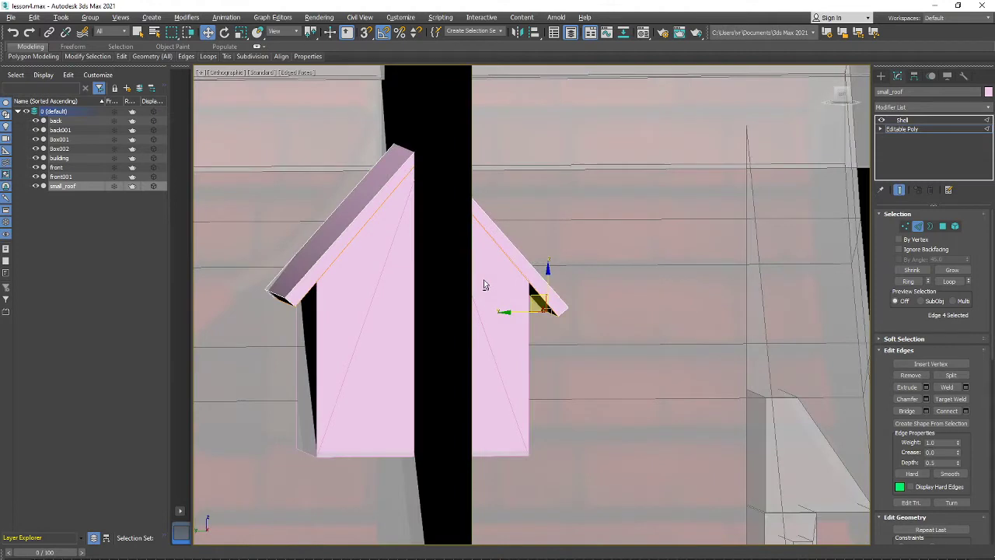
# Select the slope edges of small_roof and turn off the Shell modifier's effect to expose the single-layer roof surface.
pyautogui.click(362, 224)
pyautogui.moveTo(377, 249)
pyautogui.keyDown('alt'); pyautogui.mouseDown(button='middle')
pyautogui.moveTo(360, 257)
pyautogui.moveTo(378, 266)
pyautogui.mouseUp(button='middle'); pyautogui.keyUp('alt')
pyautogui.hotkey('alt', 'r')
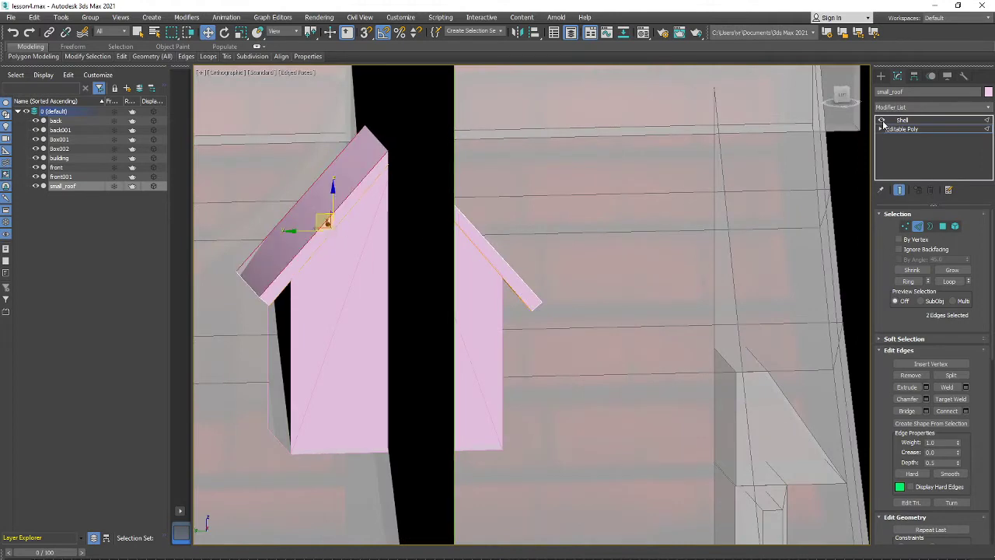
pyautogui.keyDown('alt'); pyautogui.moveTo(332, 231); pyautogui.dragTo(405, 291, button='middle'); pyautogui.keyUp('alt')
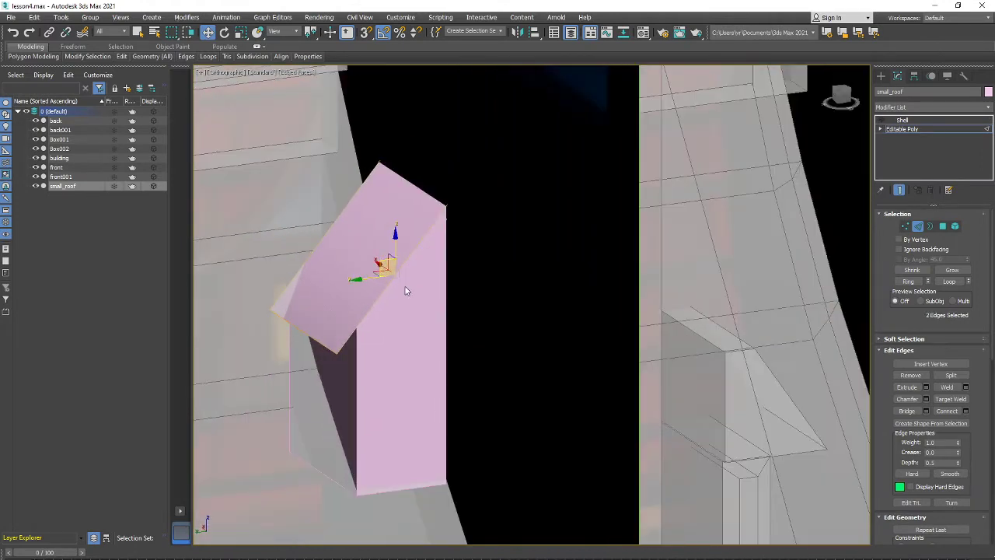
pyautogui.click(902, 129)
pyautogui.moveTo(404, 277)
pyautogui.keyDown('alt'); pyautogui.mouseDown(button='middle')
pyautogui.moveTo(422, 278)
pyautogui.moveTo(404, 257)
pyautogui.moveTo(447, 260)
pyautogui.moveTo(319, 278)
pyautogui.moveTo(362, 287)
pyautogui.moveTo(424, 279)
pyautogui.mouseUp(button='middle'); pyautogui.keyUp('alt')
pyautogui.scroll(3, 401, 268)
pyautogui.click(902, 120)
pyautogui.scroll(-3, 409, 272)
pyautogui.scroll(-5, 447, 267)
pyautogui.scroll(-5, 449, 269)
pyautogui.scroll(10, 444, 261)
pyautogui.scroll(6, 451, 244)
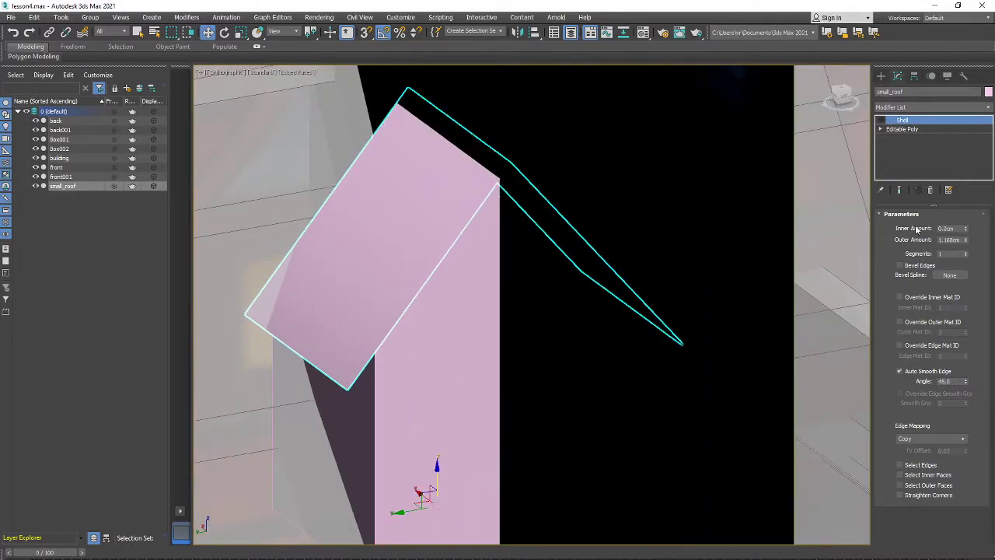
# Return to edge editing of small_roof and connect the front and back edges of the left slope with a new edge.
pyautogui.click(906, 129)
pyautogui.click(918, 227)
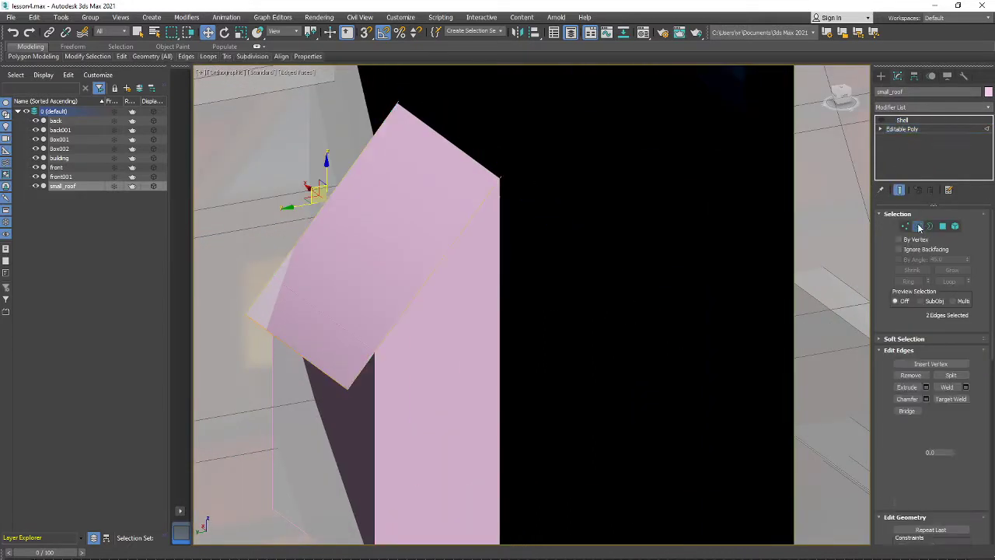
pyautogui.click(447, 254)
pyautogui.click(322, 204)
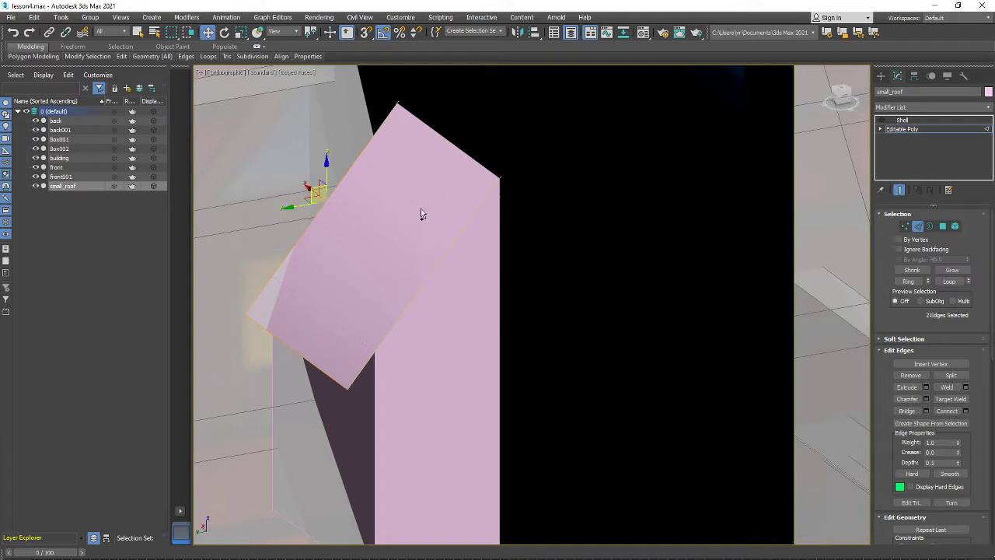
pyautogui.click(420, 211)
pyautogui.scroll(-2, 403, 224)
pyautogui.keyDown('alt'); pyautogui.moveTo(403, 225); pyautogui.dragTo(423, 266, button='middle'); pyautogui.keyUp('alt')
pyautogui.keyDown('ctrl'); pyautogui.click(424, 266); pyautogui.keyUp('ctrl')
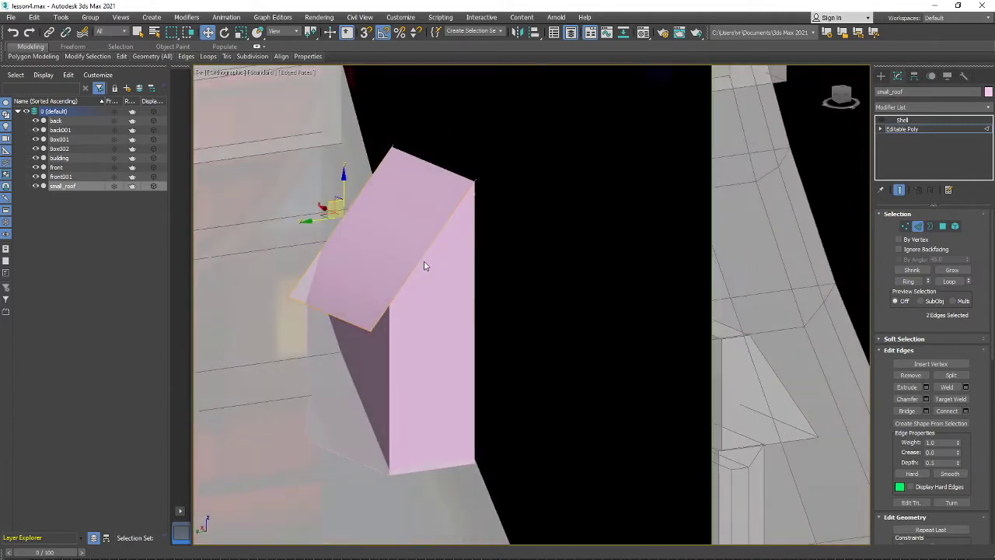
pyautogui.click(420, 258)
pyautogui.keyDown('ctrl'); pyautogui.click(346, 217); pyautogui.keyUp('ctrl')
pyautogui.click(944, 412)
# Connect the front and back edges of the right roof slope with a matching new edge across its middle.
pyautogui.keyDown('alt'); pyautogui.moveTo(426, 272); pyautogui.dragTo(506, 285, button='middle'); pyautogui.keyUp('alt')
pyautogui.scroll(4, 398, 238)
pyautogui.click(556, 272)
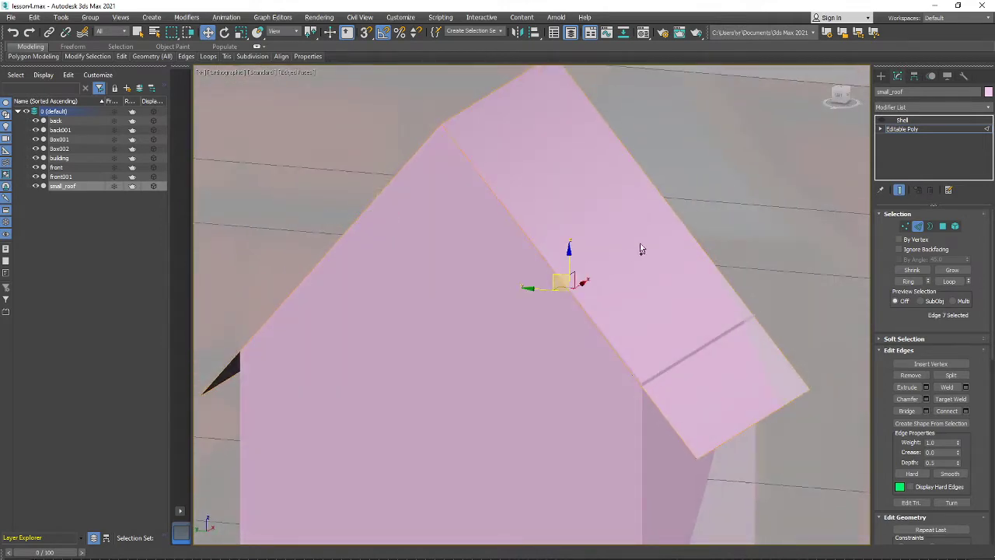
pyautogui.click(677, 217)
pyautogui.keyDown('ctrl'); pyautogui.click(660, 278); pyautogui.keyUp('ctrl')
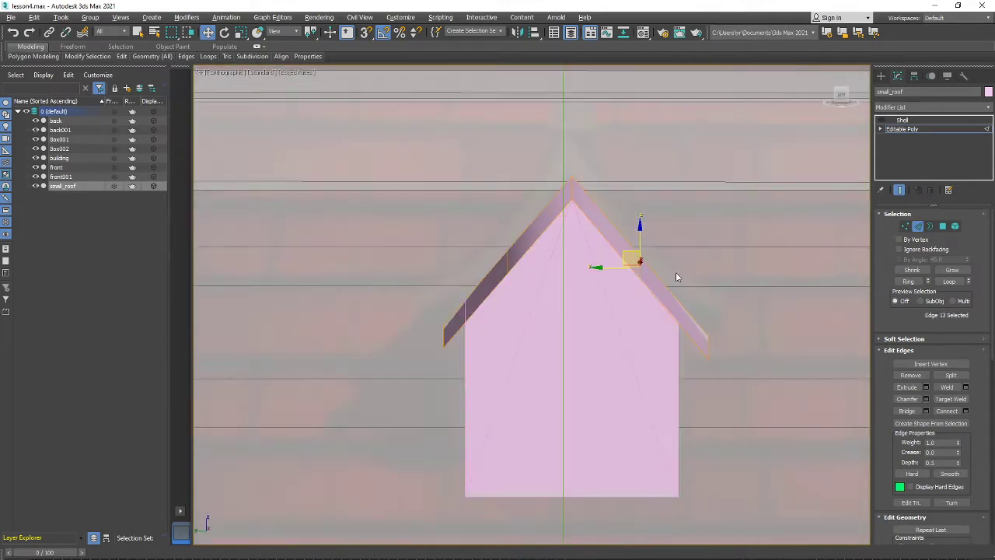
# Select both eave edges of small_roof and raise them together so the lower halves of the slopes flare outward.
pyautogui.click(443, 333)
pyautogui.click(710, 340)
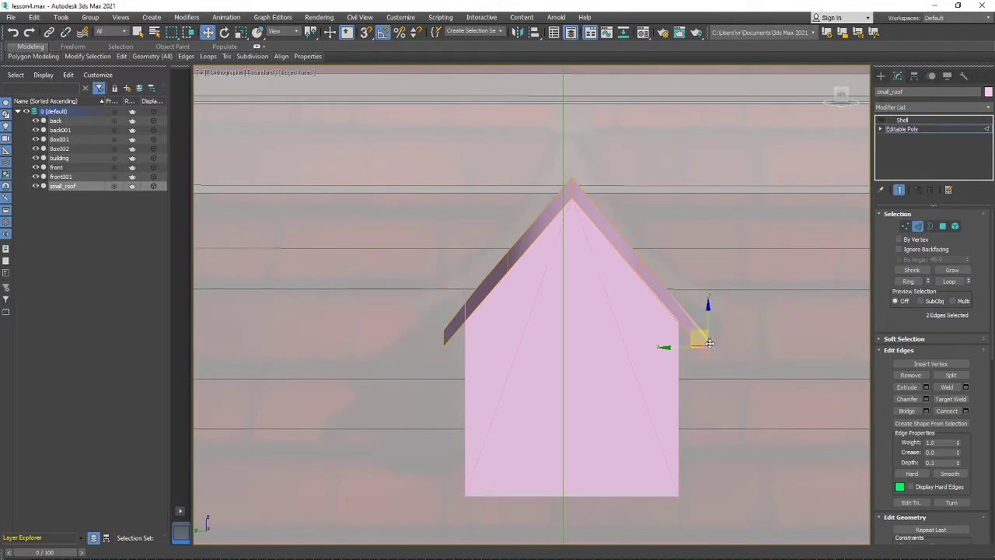
pyautogui.moveTo(715, 317); pyautogui.dragTo(718, 290)
pyautogui.moveTo(615, 311)
pyautogui.keyDown('alt'); pyautogui.mouseDown(button='middle')
pyautogui.moveTo(599, 298)
pyautogui.moveTo(599, 310)
pyautogui.mouseUp(button='middle'); pyautogui.keyUp('alt')
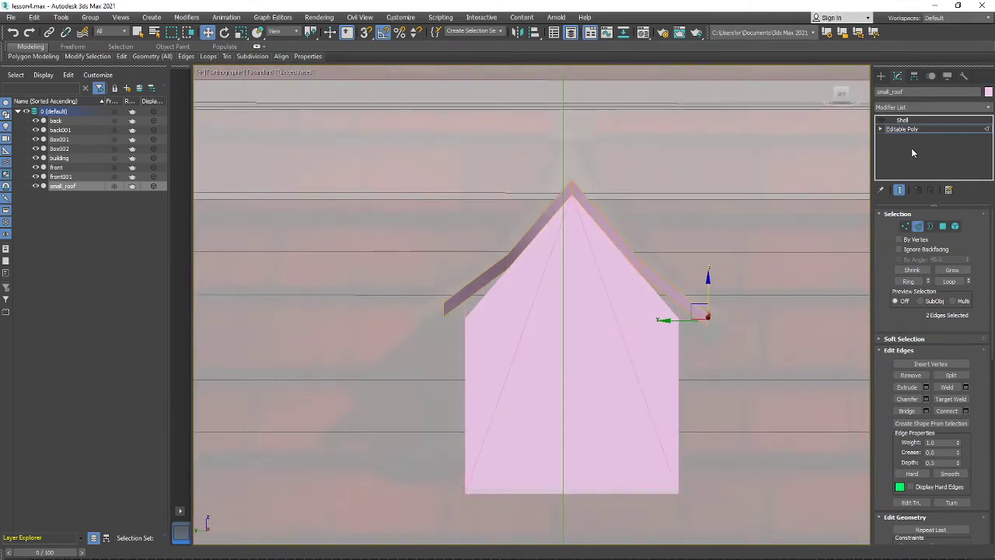
# Return to edge editing of small_roof's Editable Poly and select the two mid-slope edges where the roof bends.
pyautogui.click(914, 129)
pyautogui.keyDown('alt'); pyautogui.moveTo(482, 267); pyautogui.dragTo(511, 261, button='middle'); pyautogui.keyUp('alt')
pyautogui.click(902, 119)
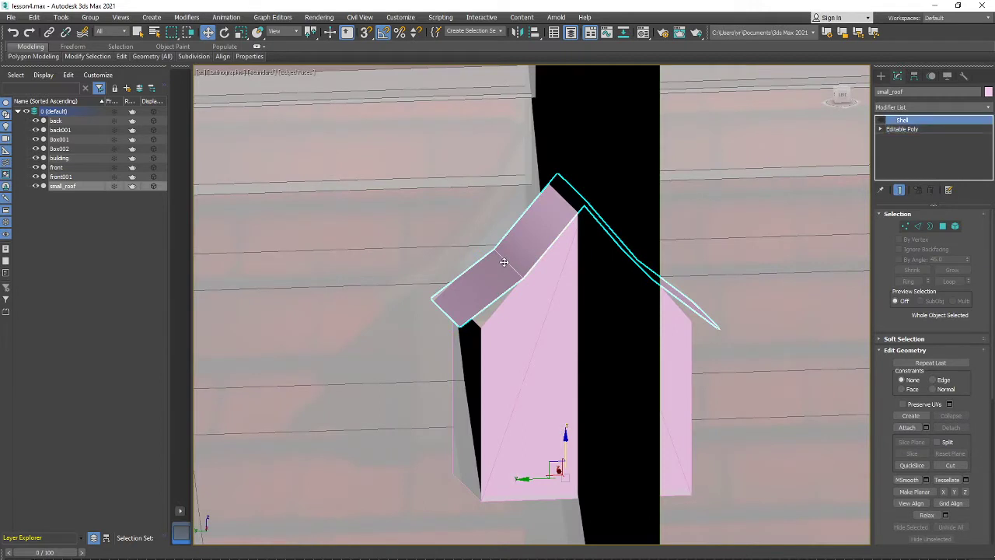
pyautogui.click(914, 129)
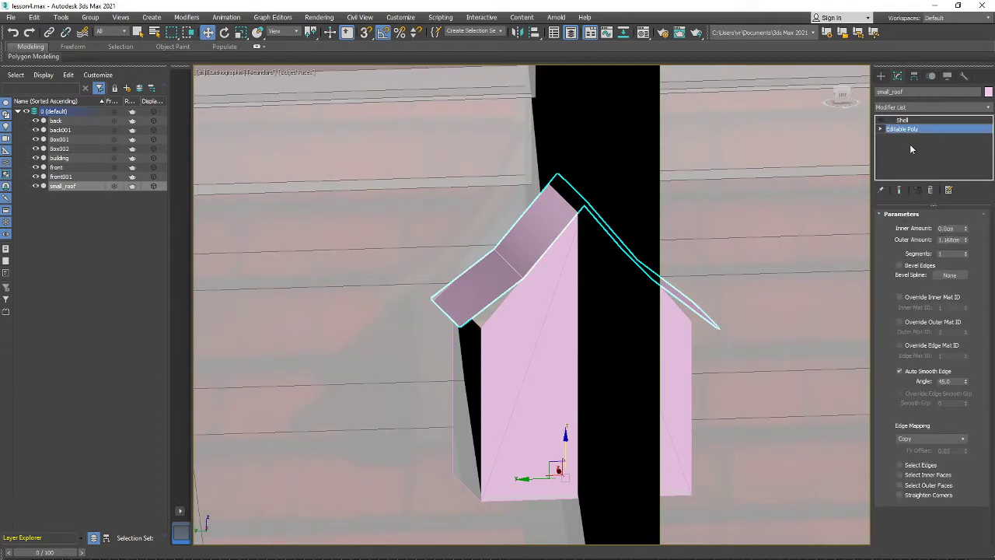
pyautogui.press('2')
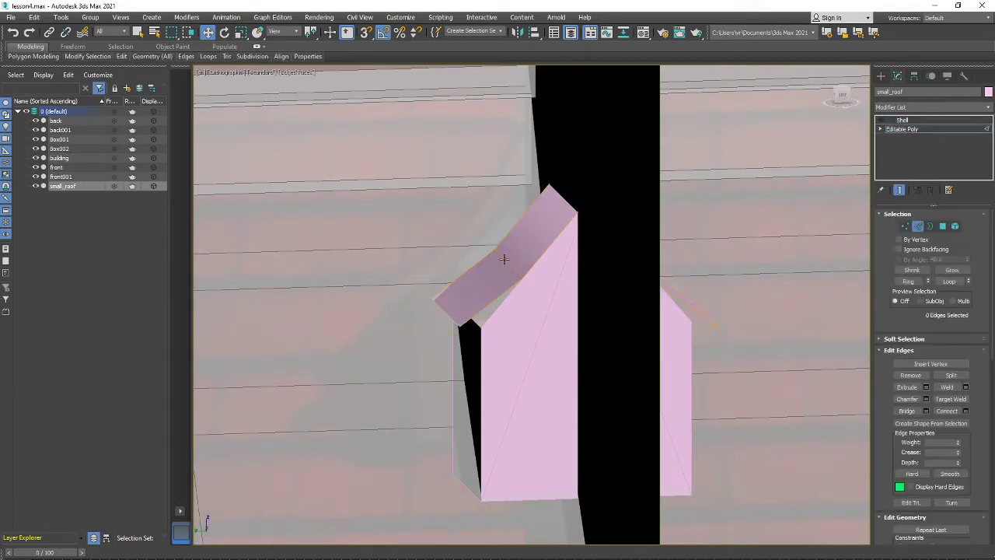
pyautogui.click(503, 267)
pyautogui.keyDown('alt'); pyautogui.moveTo(502, 267); pyautogui.dragTo(669, 293, button='middle'); pyautogui.keyUp('alt')
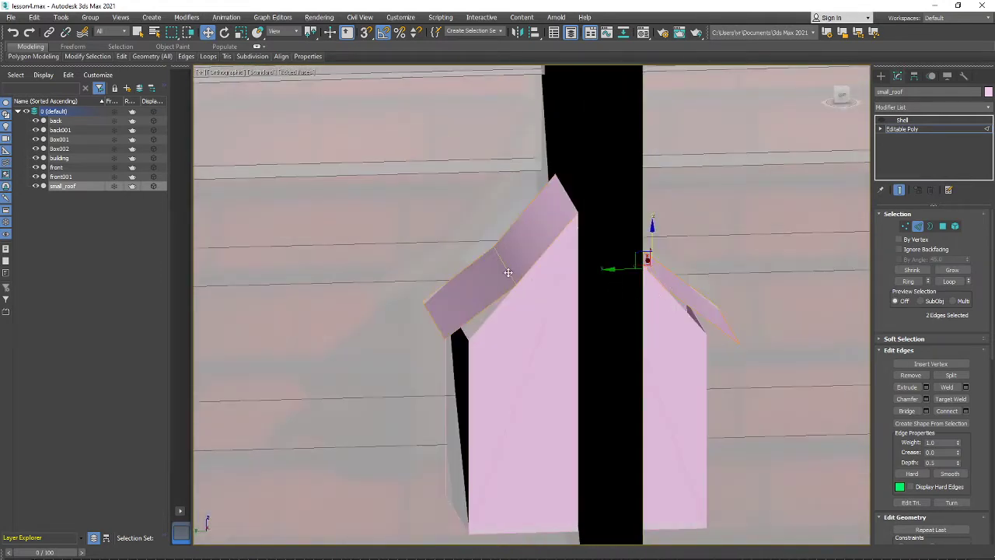
pyautogui.keyDown('alt'); pyautogui.moveTo(511, 289); pyautogui.dragTo(423, 266, button='middle'); pyautogui.keyUp('alt')
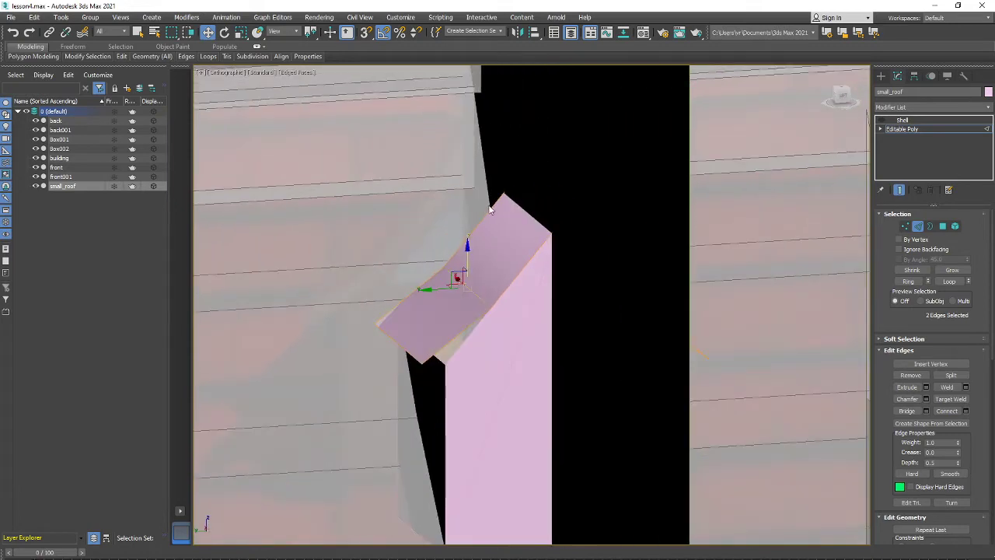
pyautogui.keyDown('alt'); pyautogui.moveTo(404, 318); pyautogui.dragTo(404, 308, button='middle'); pyautogui.keyUp('alt')
pyautogui.keyDown('alt'); pyautogui.moveTo(411, 309); pyautogui.dragTo(428, 323, button='middle'); pyautogui.keyUp('alt')
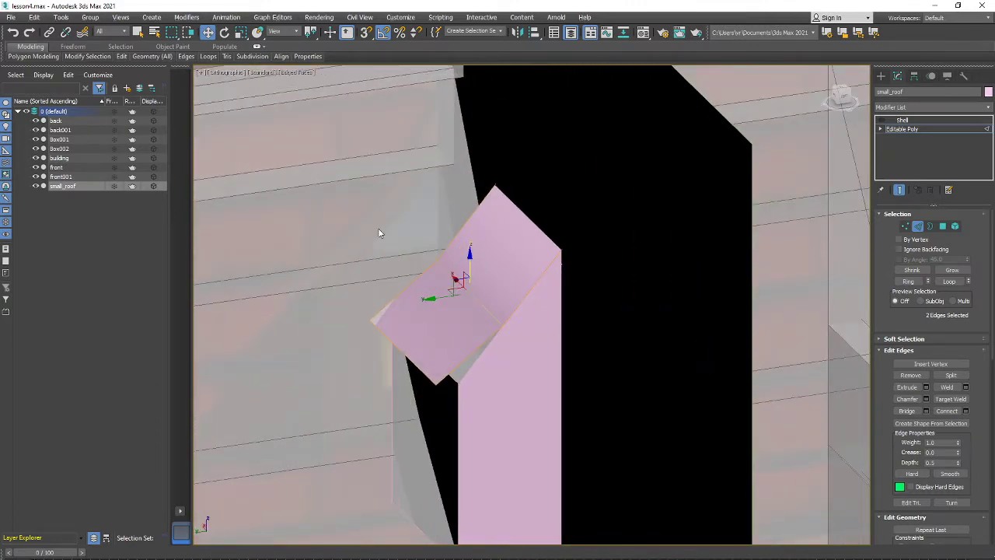
pyautogui.keyDown('alt'); pyautogui.moveTo(378, 234); pyautogui.dragTo(636, 348, button='middle'); pyautogui.keyUp('alt')
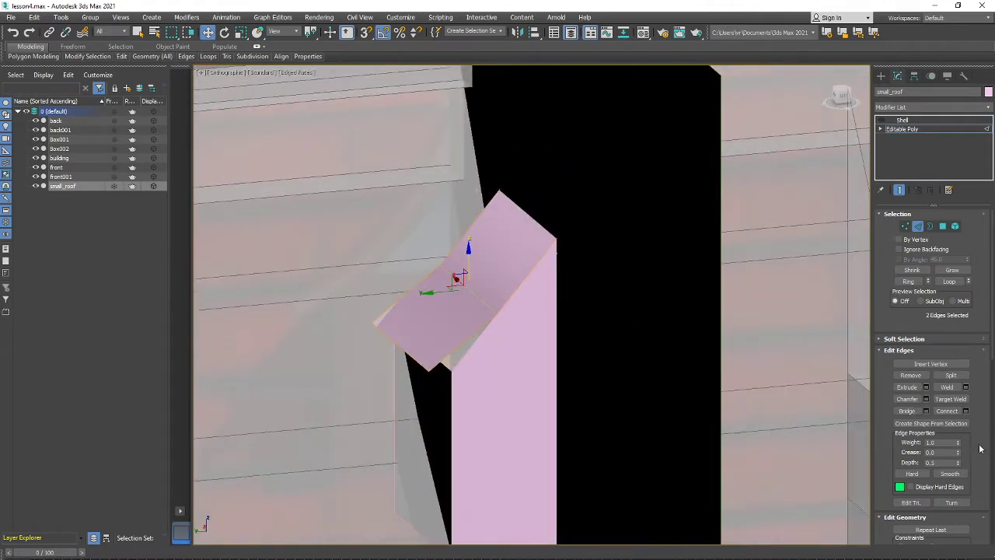
# Widen the command panel to two columns and chamfer the two mid-slope edges to soften the roof's bend.
pyautogui.scroll(-6, 980, 448)
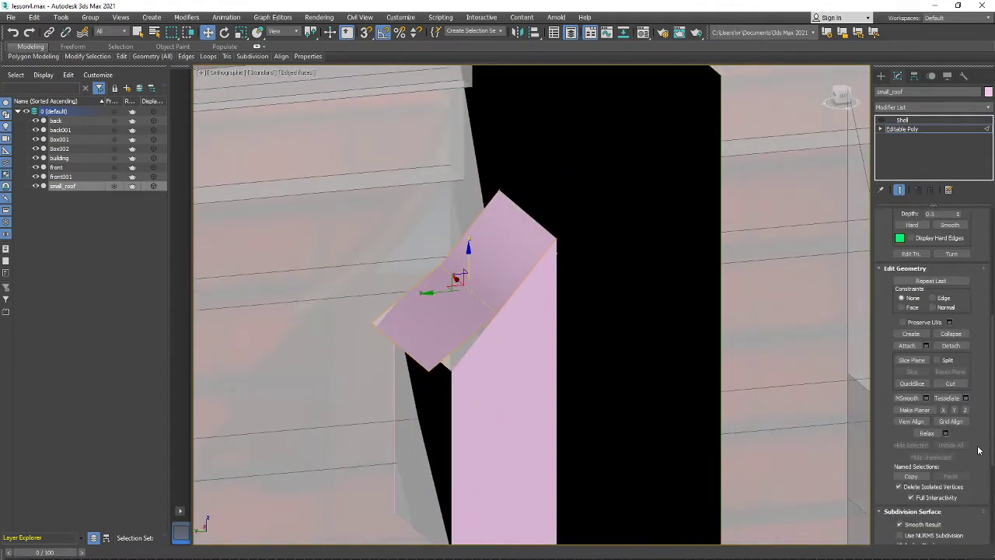
pyautogui.scroll(-3, 979, 449)
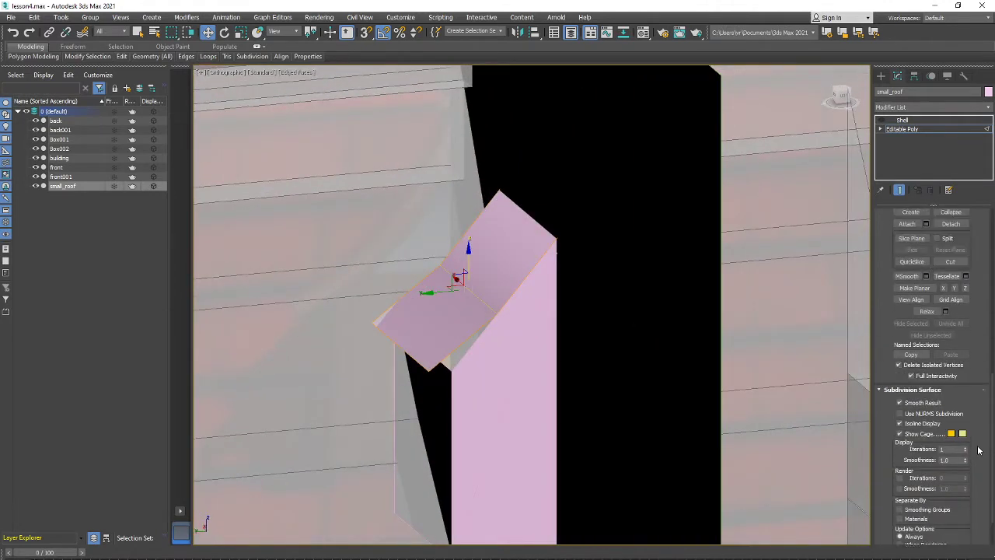
pyautogui.scroll(6, 972, 439)
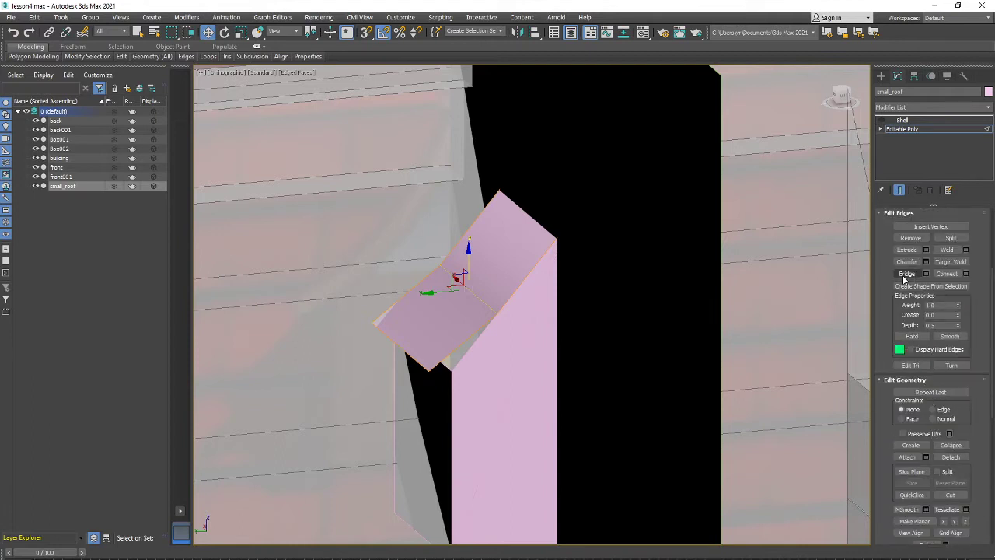
pyautogui.scroll(1, 904, 260)
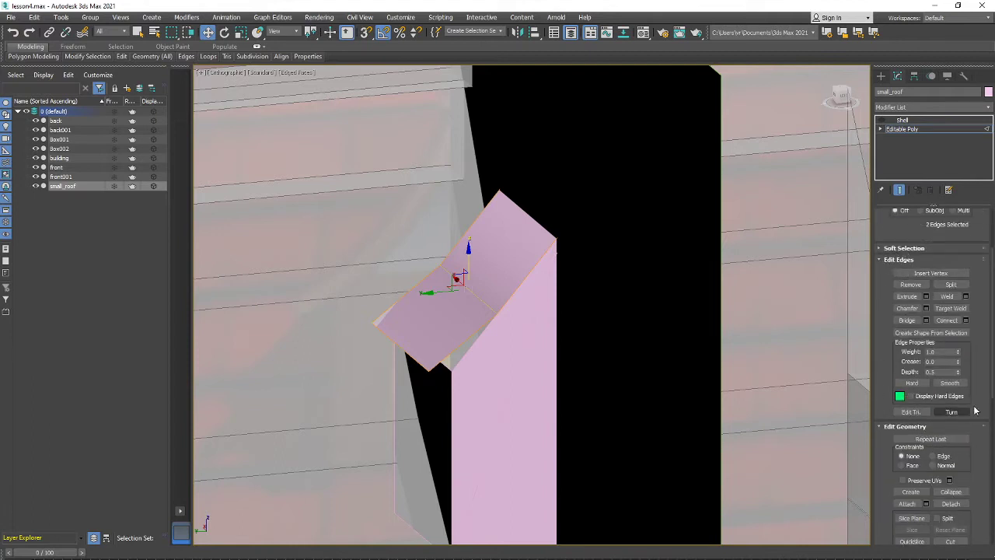
pyautogui.moveTo(873, 274); pyautogui.dragTo(760, 276)
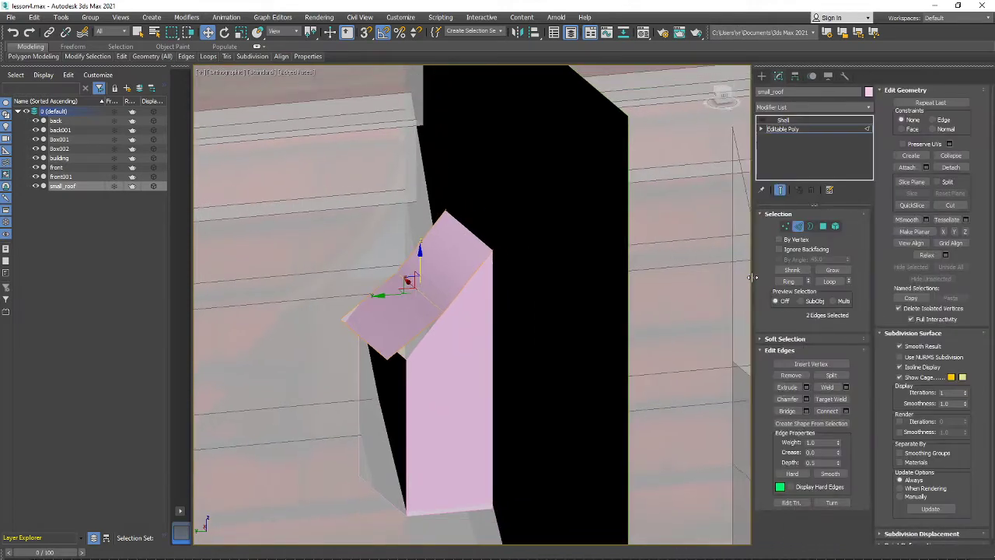
pyautogui.click(792, 400)
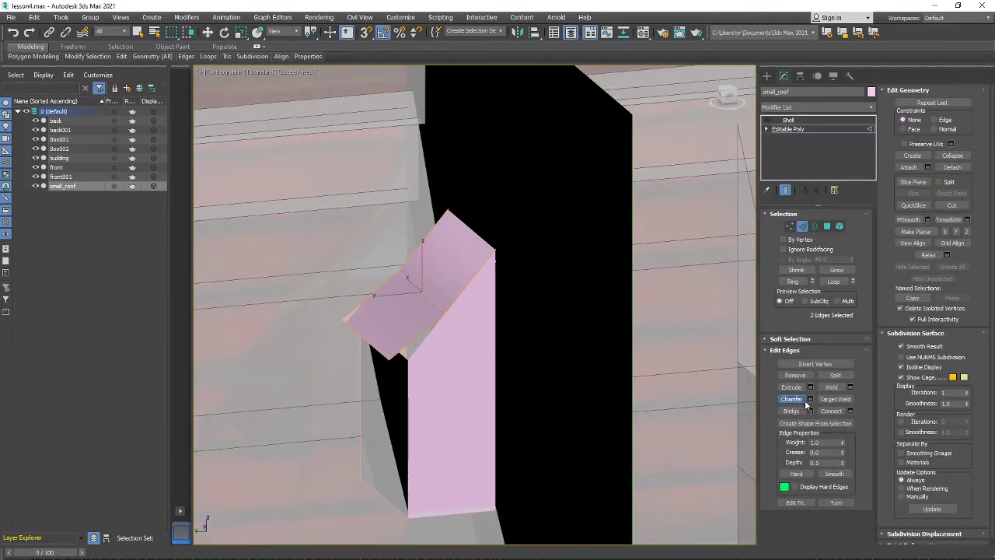
pyautogui.moveTo(422, 296); pyautogui.dragTo(427, 291)
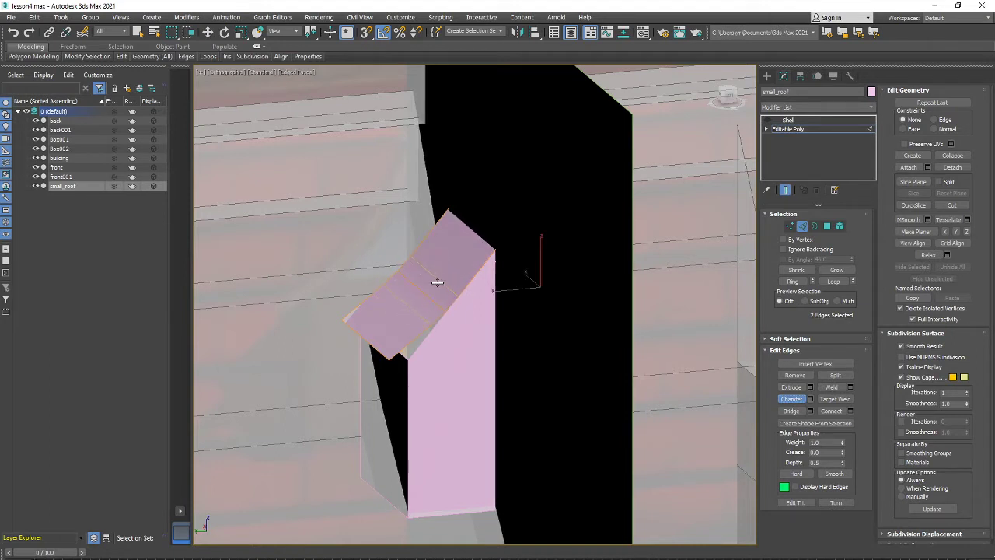
# Undo the last freehand chamfer on small_roof's two mid-slope edges and leave the Chamfer tool.
pyautogui.scroll(2, 419, 269)
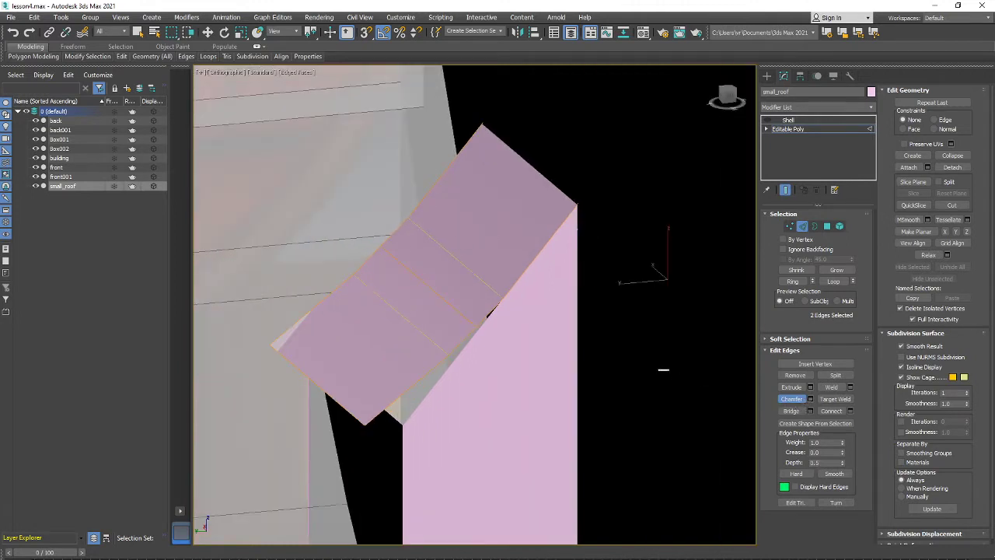
pyautogui.hotkey('ctrl', 'z')
pyautogui.click(432, 291)
pyautogui.keyDown('alt'); pyautogui.moveTo(433, 291); pyautogui.dragTo(650, 349, button='middle'); pyautogui.keyUp('alt')
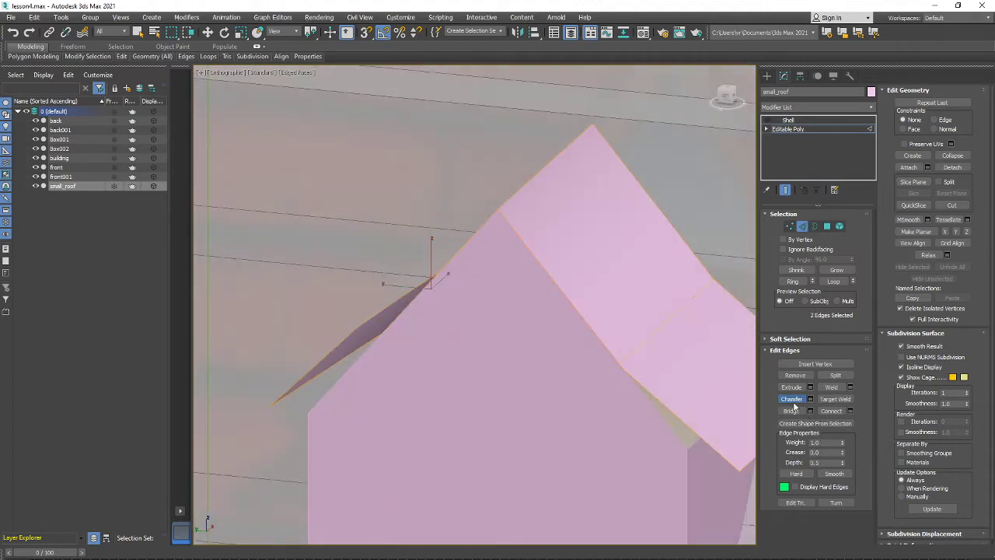
pyautogui.press('w')
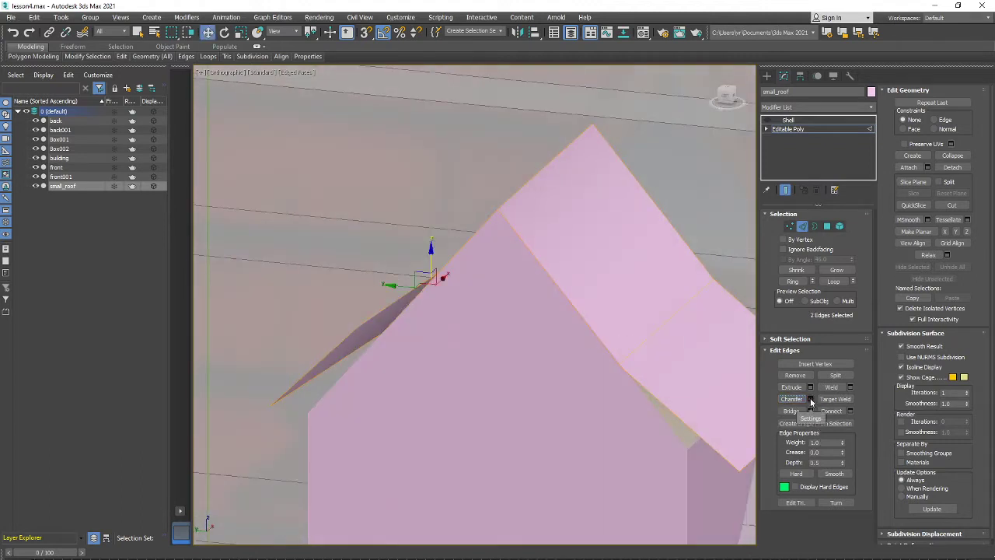
# Preview a chamfer of 2.951 cm with one connect edge segment on small_roof's two selected mid-slope edges, then leave edge editing without applying it.
pyautogui.click(811, 399)
pyautogui.keyDown('alt'); pyautogui.moveTo(580, 335); pyautogui.dragTo(544, 331, button='middle'); pyautogui.keyUp('alt')
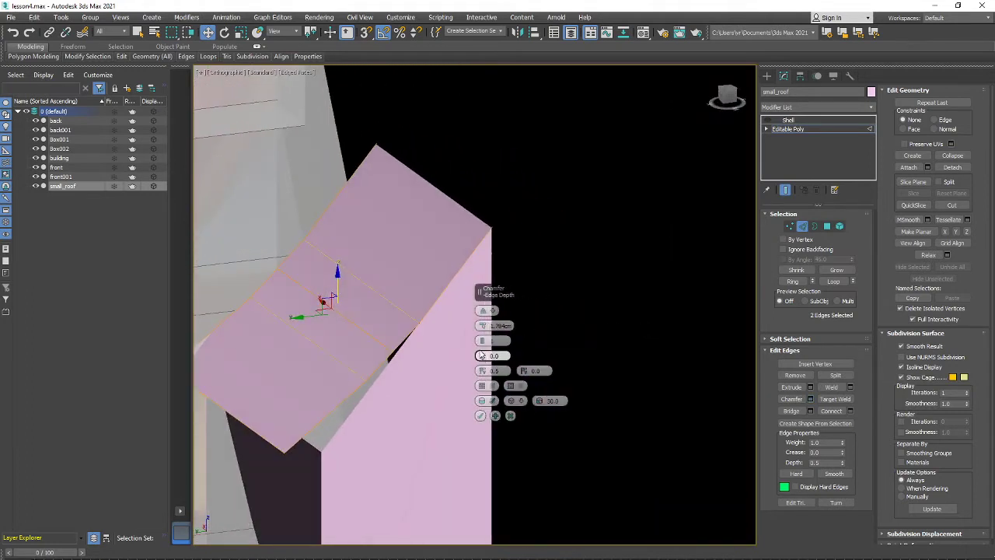
pyautogui.moveTo(482, 339); pyautogui.dragTo(482, 328)
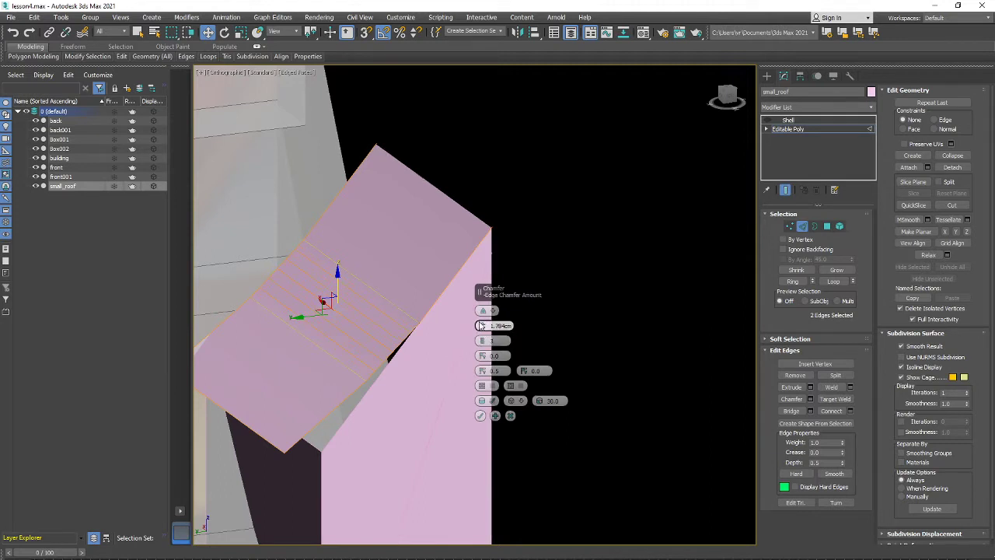
pyautogui.moveTo(483, 326); pyautogui.dragTo(487, 302)
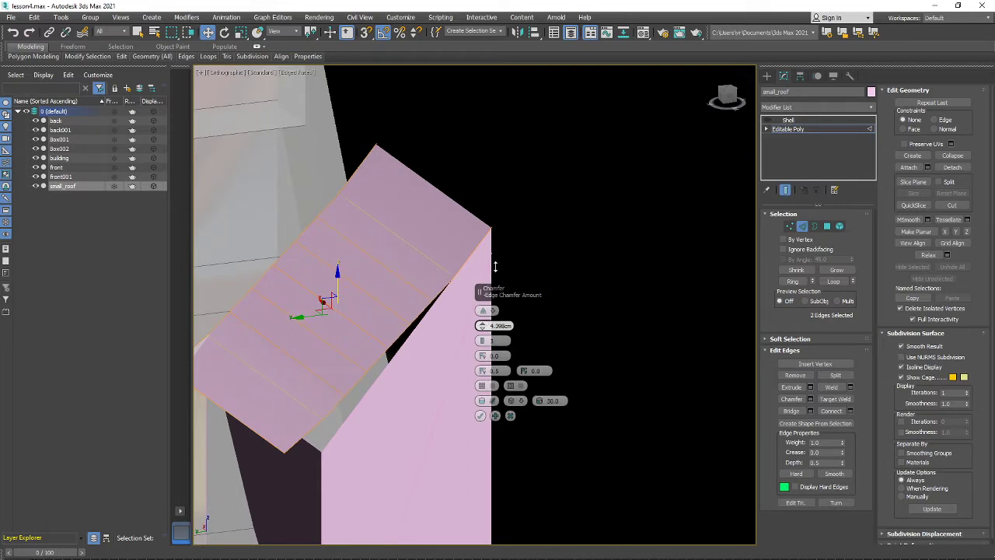
pyautogui.moveTo(501, 282); pyautogui.dragTo(506, 294)
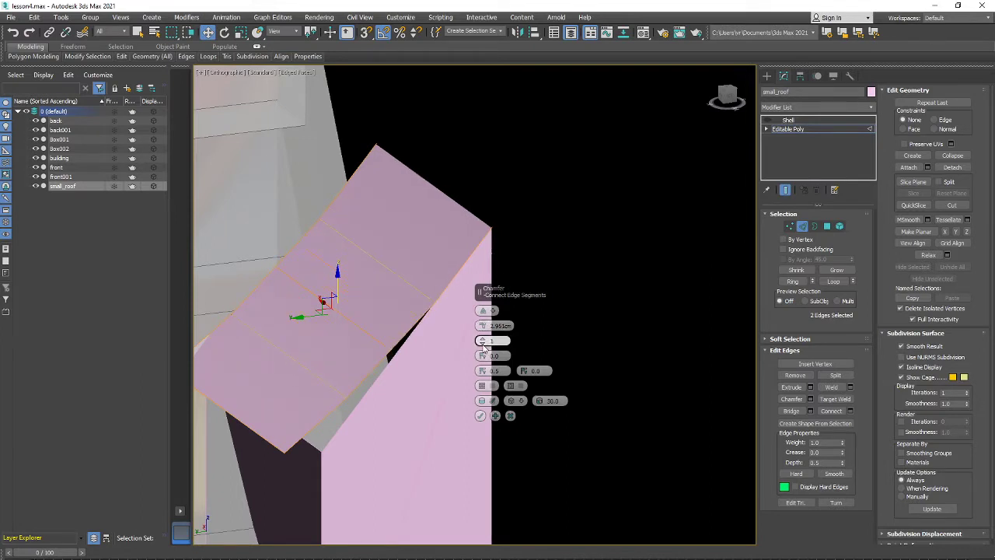
pyautogui.moveTo(419, 361)
pyautogui.keyDown('alt'); pyautogui.mouseDown(button='middle')
pyautogui.moveTo(393, 351)
pyautogui.moveTo(404, 346)
pyautogui.moveTo(389, 351)
pyautogui.moveTo(399, 360)
pyautogui.moveTo(420, 354)
pyautogui.mouseUp(button='middle'); pyautogui.keyUp('alt')
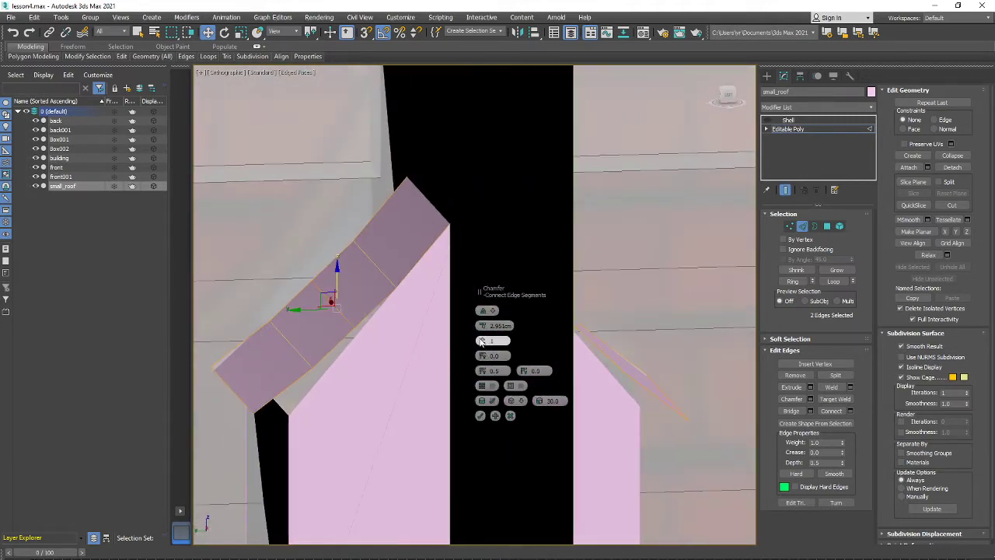
pyautogui.keyDown('alt'); pyautogui.moveTo(482, 342); pyautogui.dragTo(378, 331, button='middle'); pyautogui.keyUp('alt')
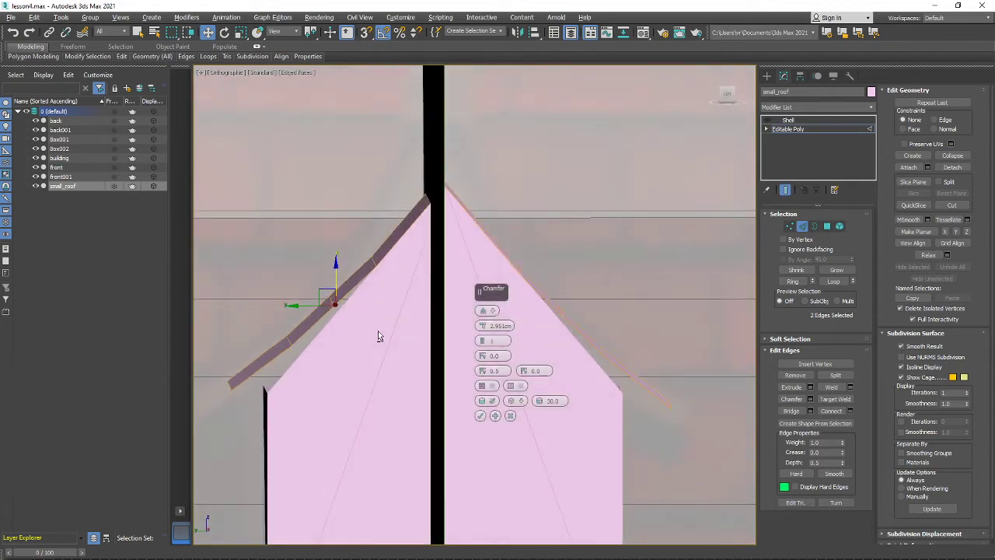
pyautogui.rightClick(813, 133)
pyautogui.click(792, 129)
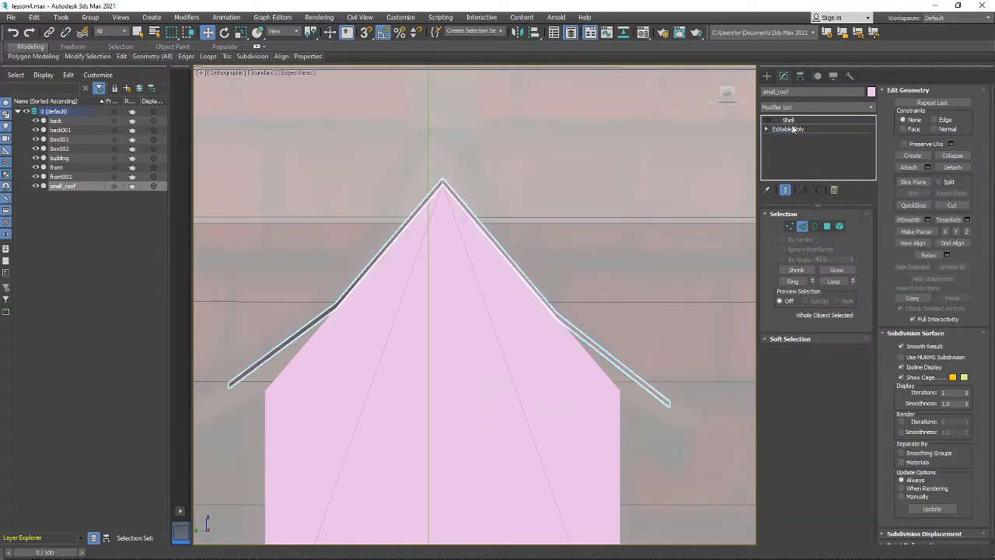
# Return to the Editable Poly edges of small_roof and apply the 2.951 cm chamfer to the two selected mid-slope edges.
pyautogui.click(792, 129)
pyautogui.click(804, 226)
pyautogui.moveTo(418, 325)
pyautogui.keyDown('alt'); pyautogui.mouseDown(button='middle')
pyautogui.moveTo(467, 330)
pyautogui.moveTo(416, 330)
pyautogui.moveTo(435, 331)
pyautogui.mouseUp(button='middle'); pyautogui.keyUp('alt')
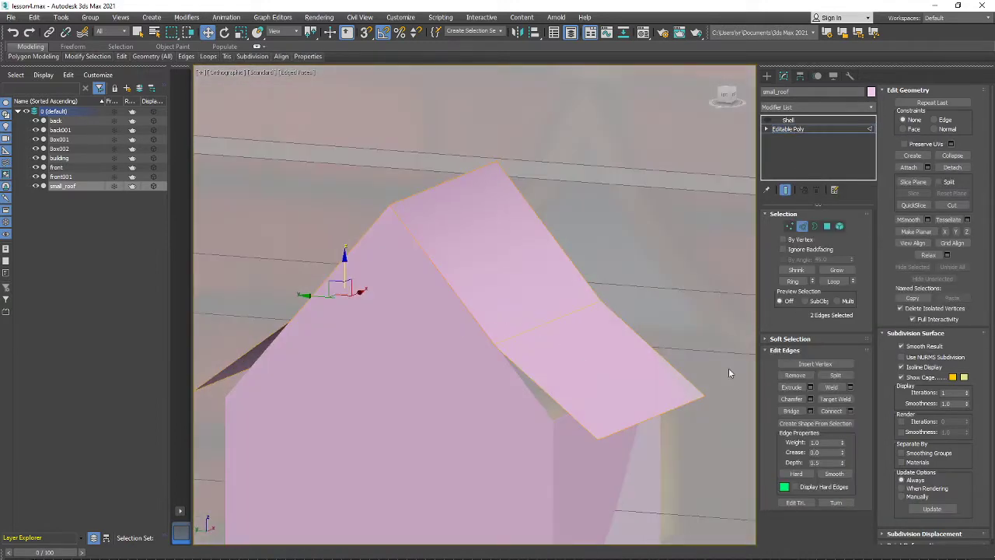
pyautogui.click(810, 399)
pyautogui.keyDown('alt'); pyautogui.moveTo(329, 320); pyautogui.dragTo(388, 321, button='middle'); pyautogui.keyUp('alt')
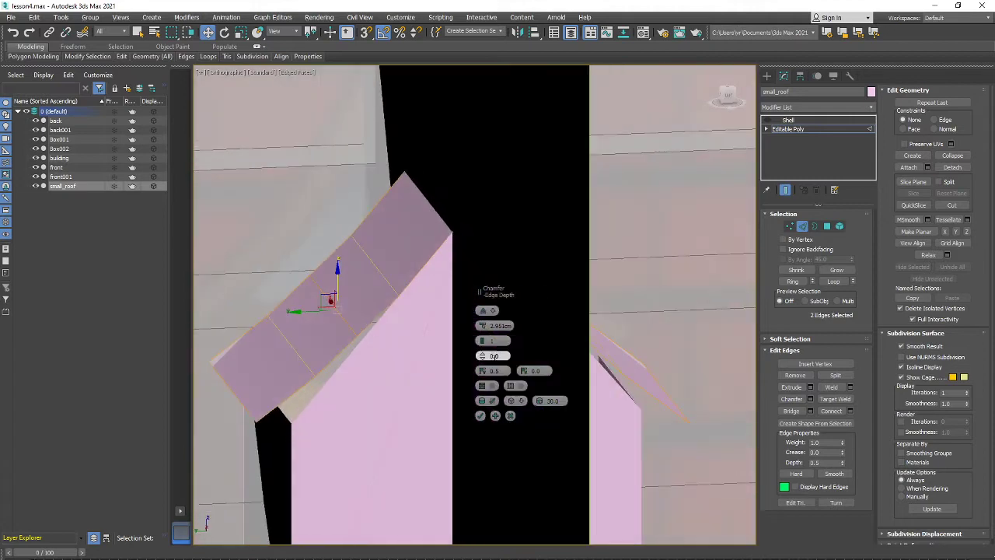
pyautogui.click(481, 417)
pyautogui.keyDown('alt'); pyautogui.moveTo(396, 366); pyautogui.dragTo(619, 279, button='middle'); pyautogui.keyUp('alt')
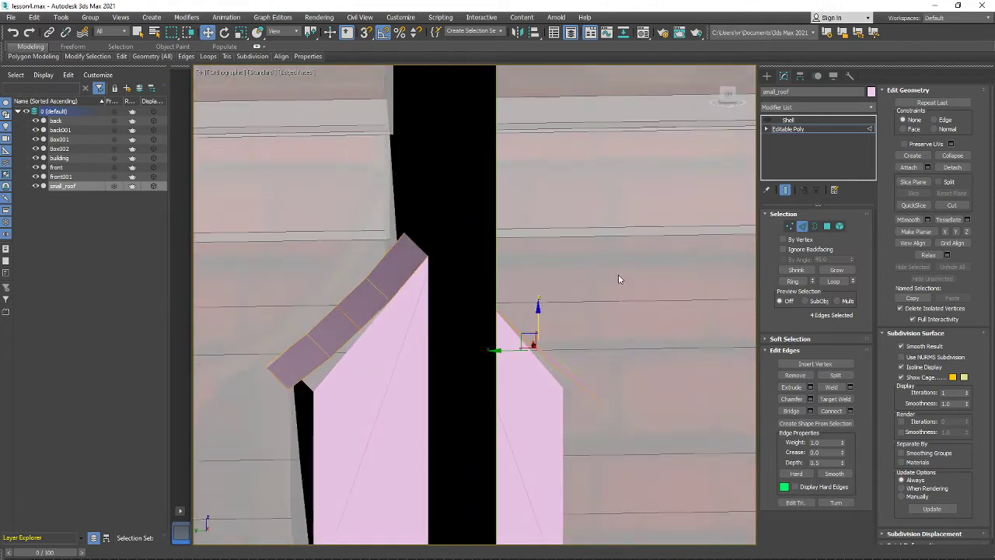
# Show the Shell end result on small_roof and check the thickened slopes along their lower edges.
pyautogui.click(787, 192)
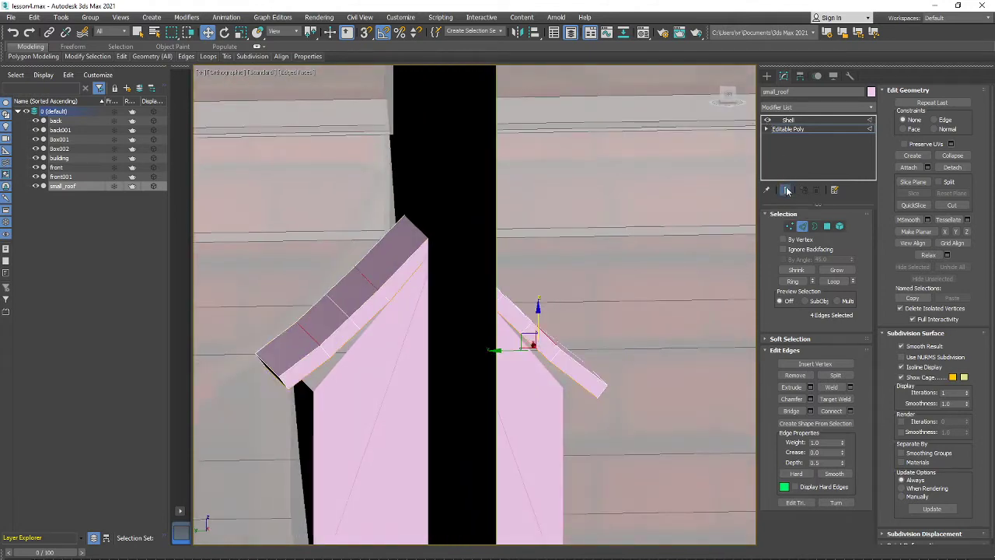
pyautogui.keyDown('alt'); pyautogui.moveTo(632, 300); pyautogui.dragTo(510, 328, button='middle'); pyautogui.keyUp('alt')
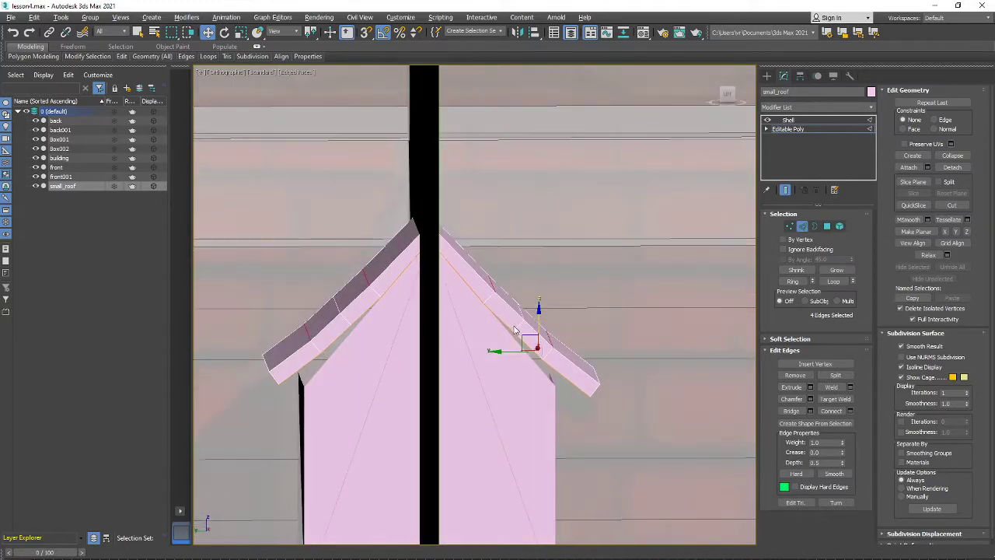
pyautogui.click(316, 342)
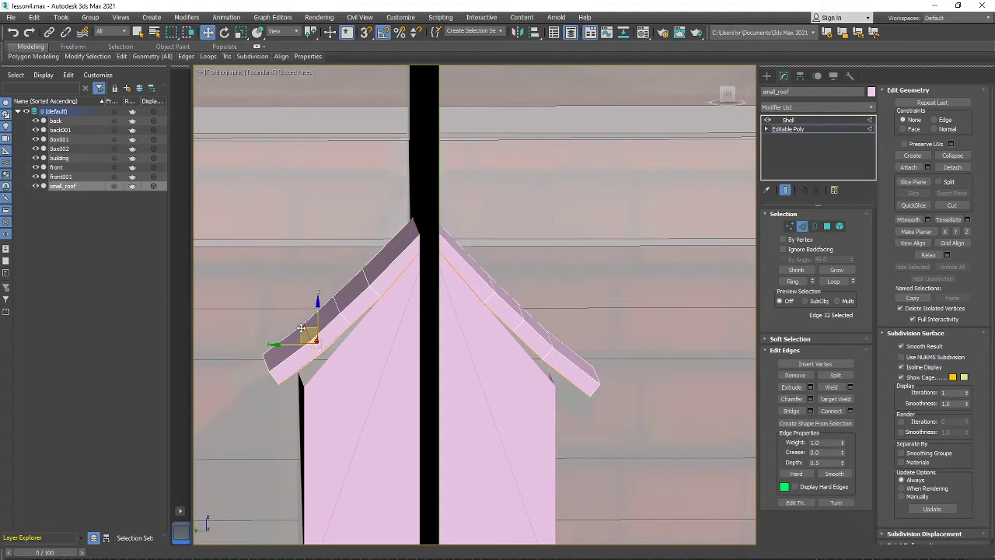
pyautogui.click(273, 371)
pyautogui.moveTo(274, 372)
pyautogui.keyDown('alt'); pyautogui.mouseDown(button='middle')
pyautogui.moveTo(266, 365)
pyautogui.moveTo(272, 370)
pyautogui.mouseUp(button='middle'); pyautogui.keyUp('alt')
pyautogui.scroll(-3, 303, 367)
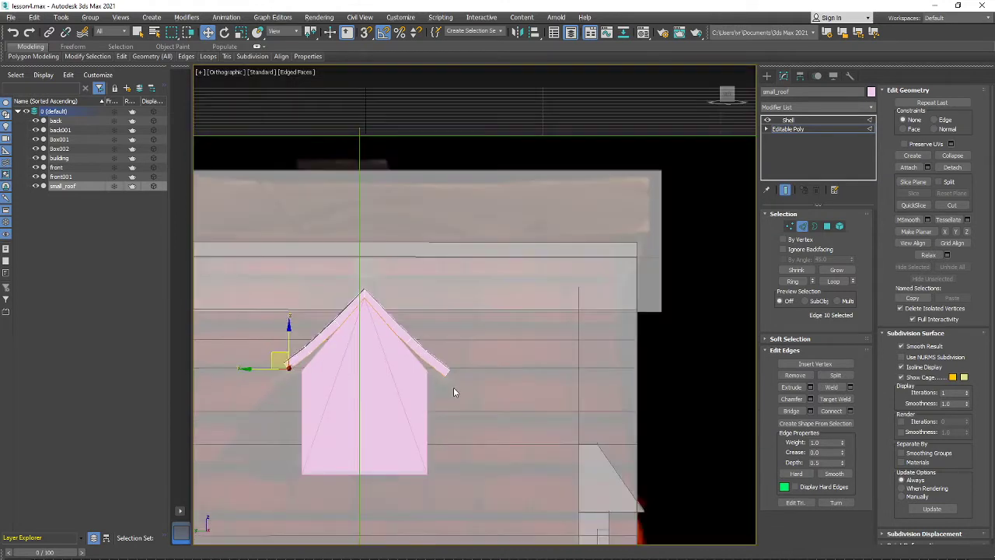
pyautogui.keyDown('alt'); pyautogui.moveTo(453, 387); pyautogui.dragTo(475, 389, button='middle'); pyautogui.keyUp('alt')
# Select the two upper side edges of Box002 and raise them along Z to meet the underside of the small roof.
pyautogui.click(803, 229)
pyautogui.scroll(3, 299, 381)
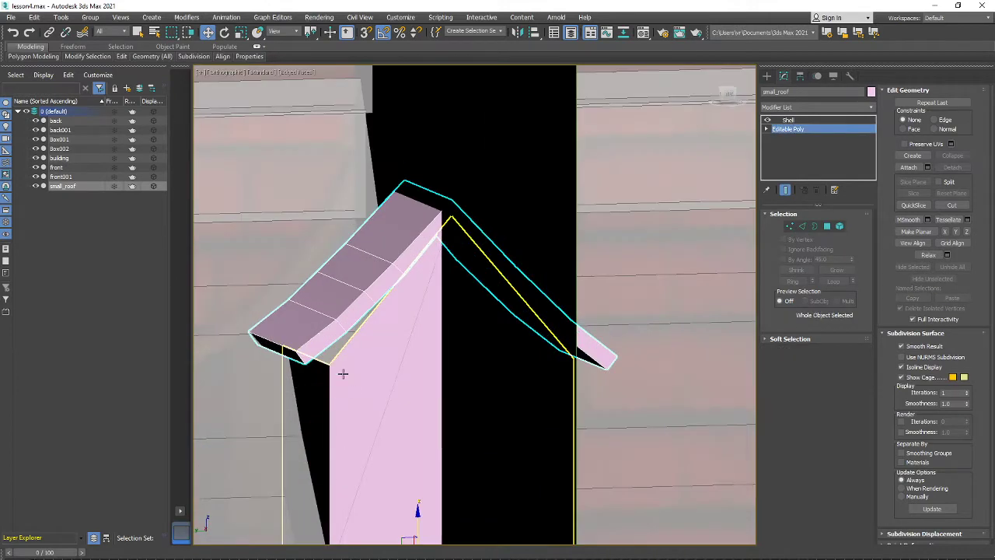
pyautogui.click(343, 373)
pyautogui.keyDown('alt'); pyautogui.moveTo(540, 370); pyautogui.dragTo(528, 364, button='middle'); pyautogui.keyUp('alt')
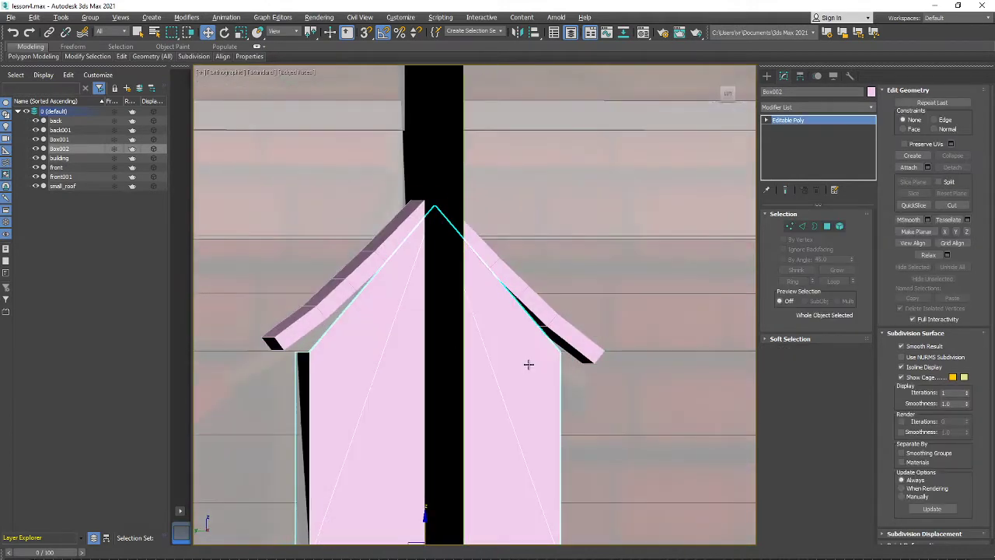
pyautogui.click(802, 226)
pyautogui.click(310, 352)
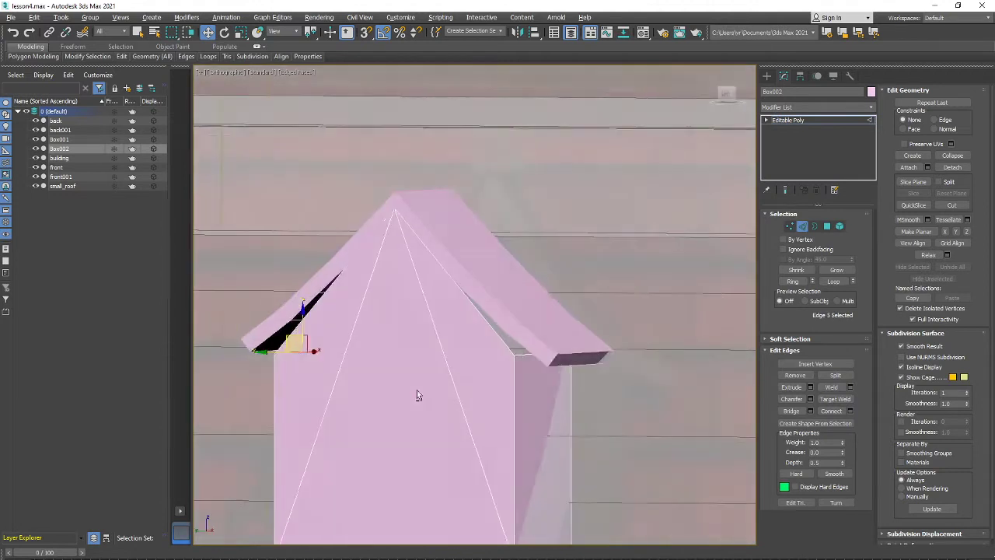
pyautogui.keyDown('alt'); pyautogui.moveTo(311, 352); pyautogui.dragTo(556, 356, button='middle'); pyautogui.keyUp('alt')
pyautogui.click(555, 342)
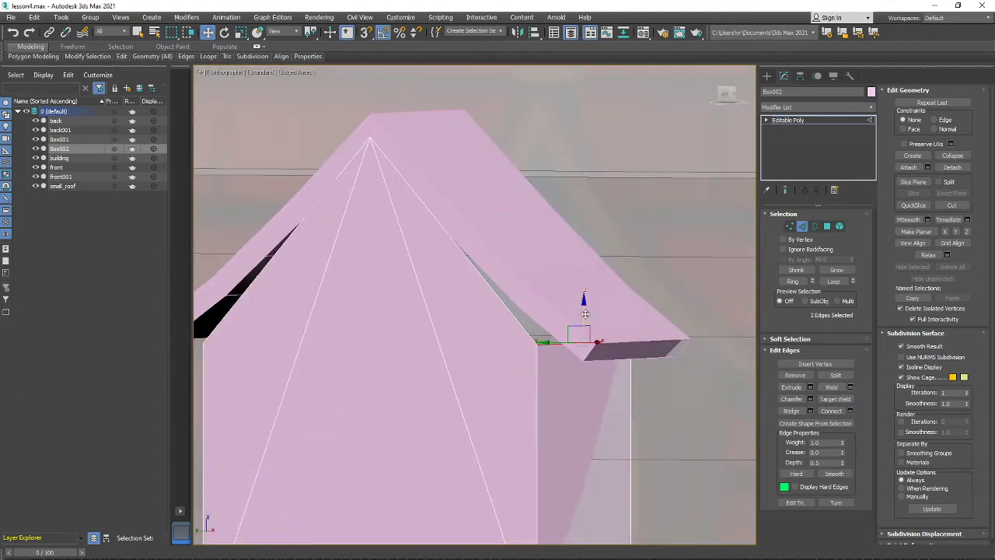
pyautogui.moveTo(583, 312); pyautogui.dragTo(592, 281)
pyautogui.scroll(-4, 551, 340)
pyautogui.keyDown('alt'); pyautogui.moveTo(552, 340); pyautogui.dragTo(574, 360, button='middle'); pyautogui.keyUp('alt')
pyautogui.keyDown('alt'); pyautogui.moveTo(484, 372); pyautogui.dragTo(520, 364, button='middle'); pyautogui.keyUp('alt')
pyautogui.scroll(4, 519, 364)
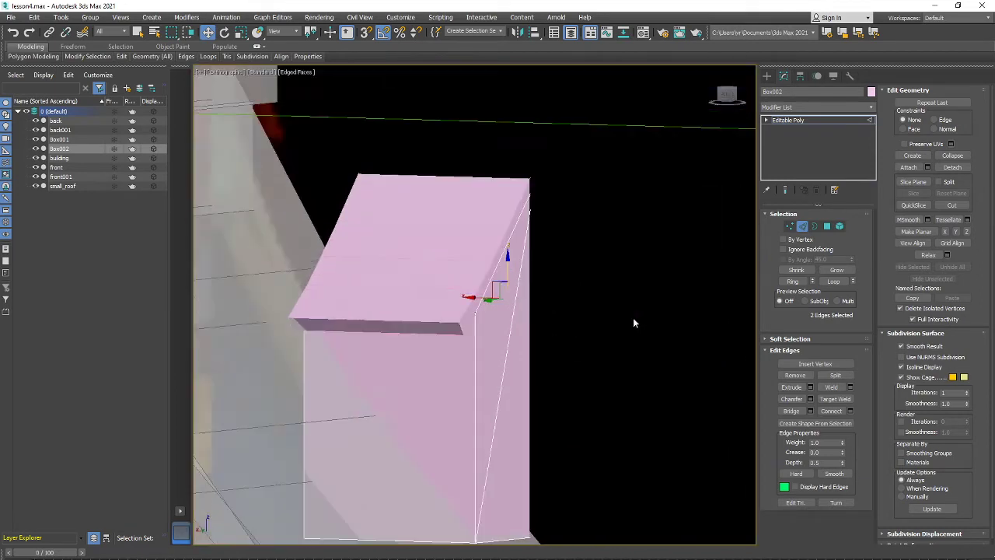
# Select the whole Box002 element and move it slightly along X toward the building so the small roof overhangs its front.
pyautogui.click(840, 226)
pyautogui.click(490, 369)
pyautogui.scroll(-5, 462, 393)
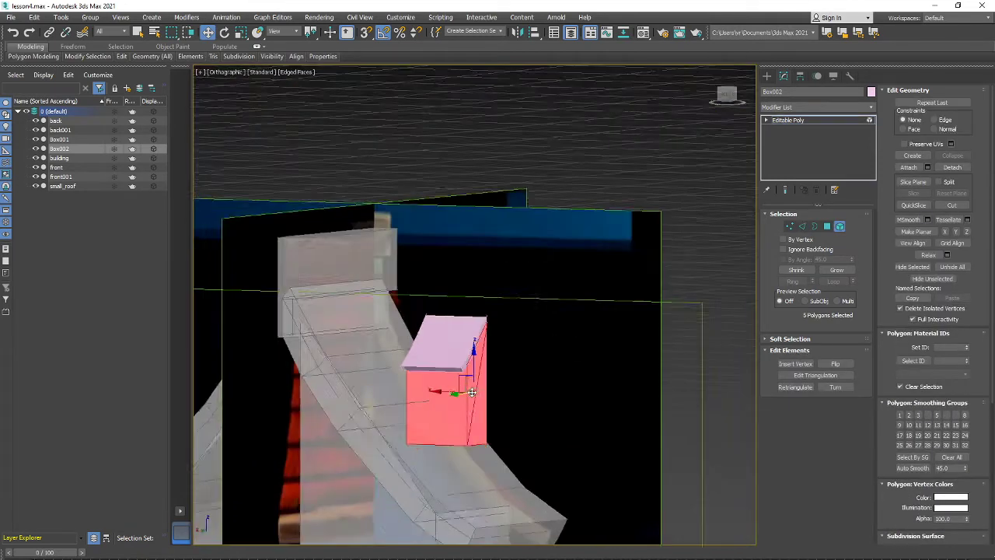
pyautogui.moveTo(462, 392)
pyautogui.keyDown('alt'); pyautogui.mouseDown(button='middle')
pyautogui.moveTo(487, 395)
pyautogui.moveTo(453, 397)
pyautogui.mouseUp(button='middle'); pyautogui.keyUp('alt')
pyautogui.scroll(2, 452, 397)
pyautogui.moveTo(443, 388); pyautogui.dragTo(438, 389)
pyautogui.keyDown('alt'); pyautogui.moveTo(438, 388); pyautogui.dragTo(417, 335, button='middle'); pyautogui.keyUp('alt')
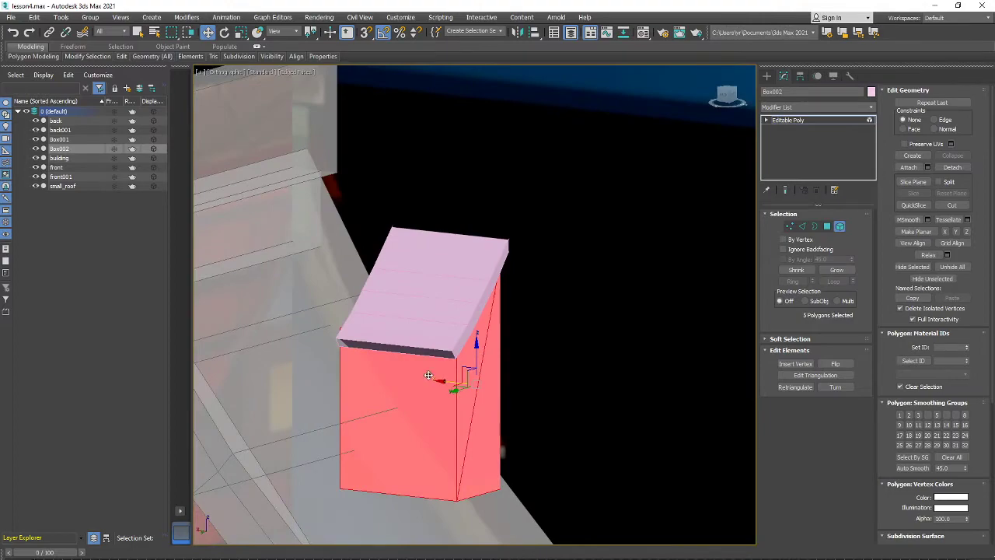
pyautogui.keyDown('alt'); pyautogui.moveTo(447, 383); pyautogui.dragTo(513, 283, button='middle'); pyautogui.keyUp('alt')
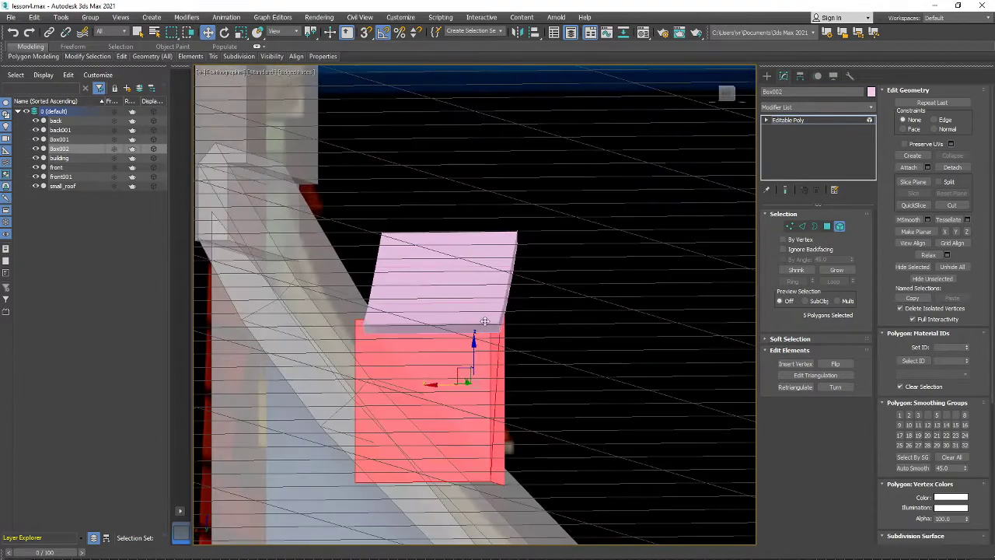
pyautogui.keyDown('alt'); pyautogui.moveTo(484, 321); pyautogui.dragTo(521, 282, button='middle'); pyautogui.keyUp('alt')
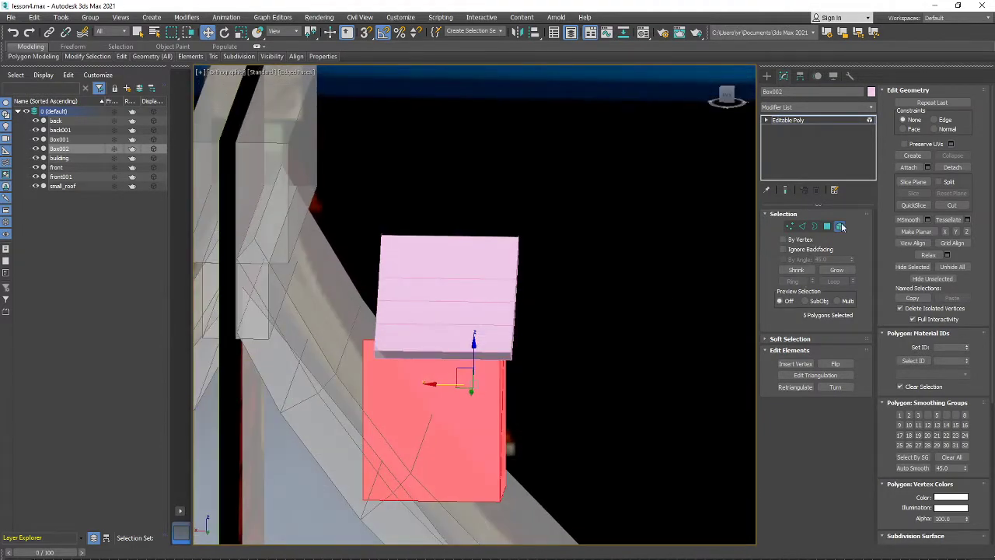
# Select small_roof's rear vertices and move them along X to extend the roof into the building, checking the overlap in wireframe.
pyautogui.click(840, 226)
pyautogui.click(493, 288)
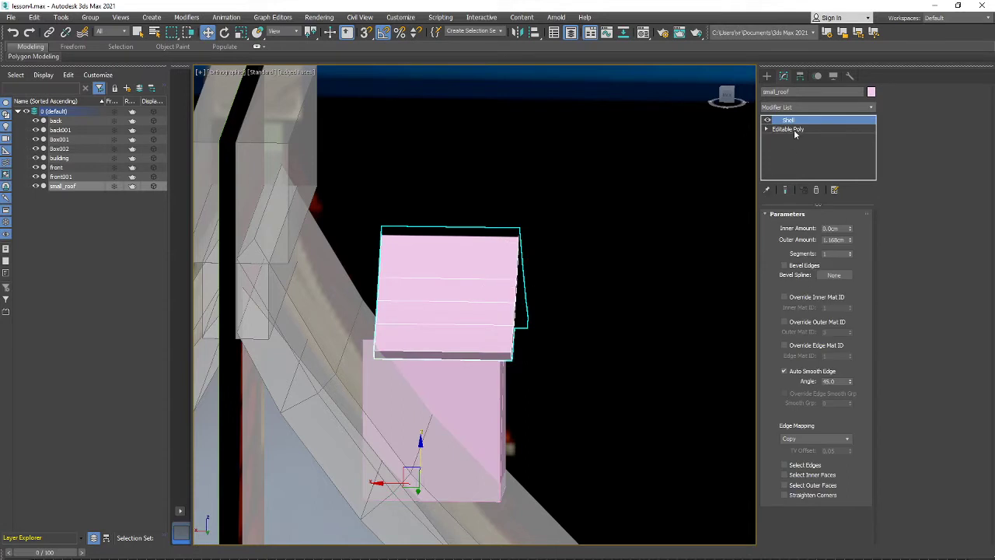
pyautogui.click(789, 129)
pyautogui.click(790, 226)
pyautogui.click(515, 238)
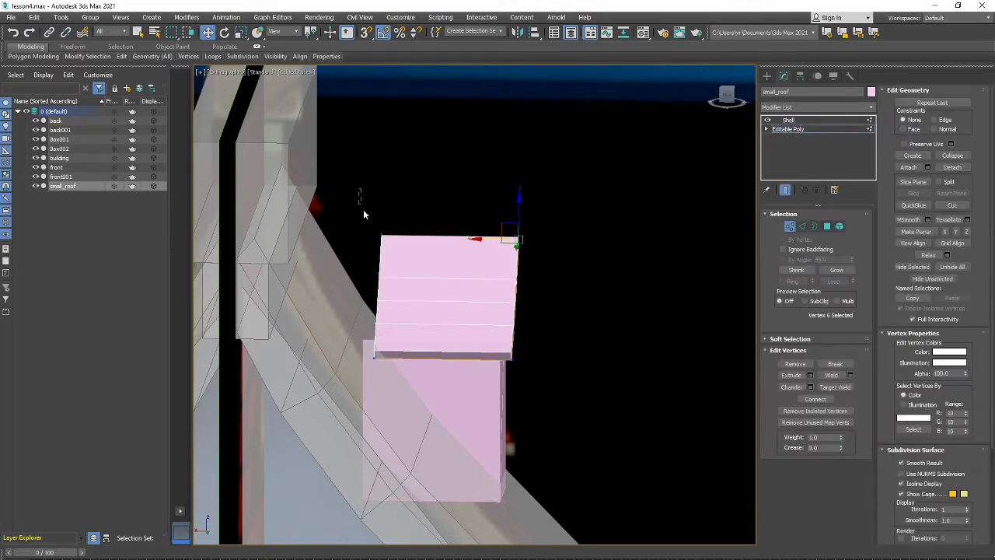
pyautogui.moveTo(363, 215); pyautogui.dragTo(411, 426)
pyautogui.moveTo(352, 302); pyautogui.dragTo(280, 302)
pyautogui.press('F3')
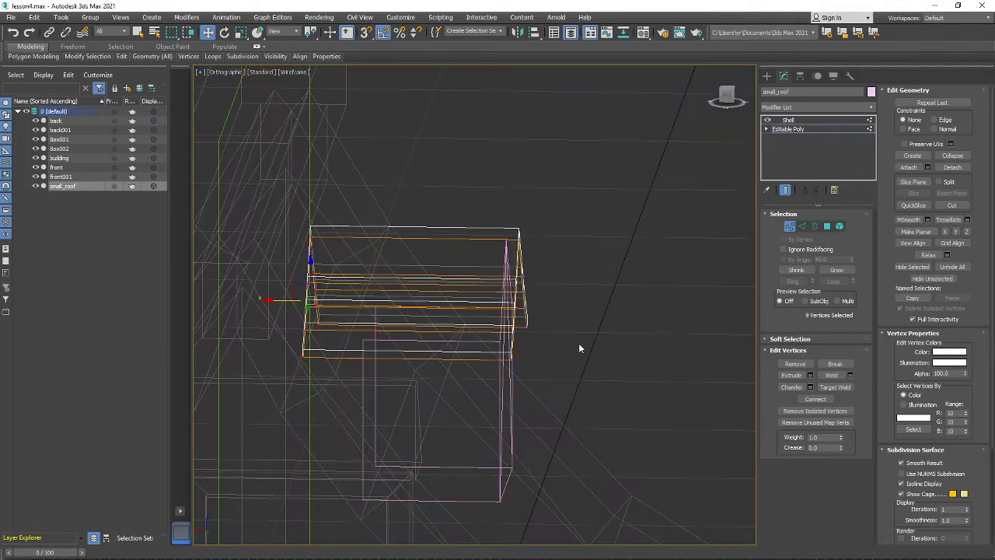
pyautogui.press('F3')
# Turn off the edged faces display and leave vertex editing on small_roof.
pyautogui.press('F4')
pyautogui.scroll(-4, 579, 341)
pyautogui.keyDown('alt'); pyautogui.moveTo(580, 333); pyautogui.dragTo(542, 336, button='middle'); pyautogui.keyUp('alt')
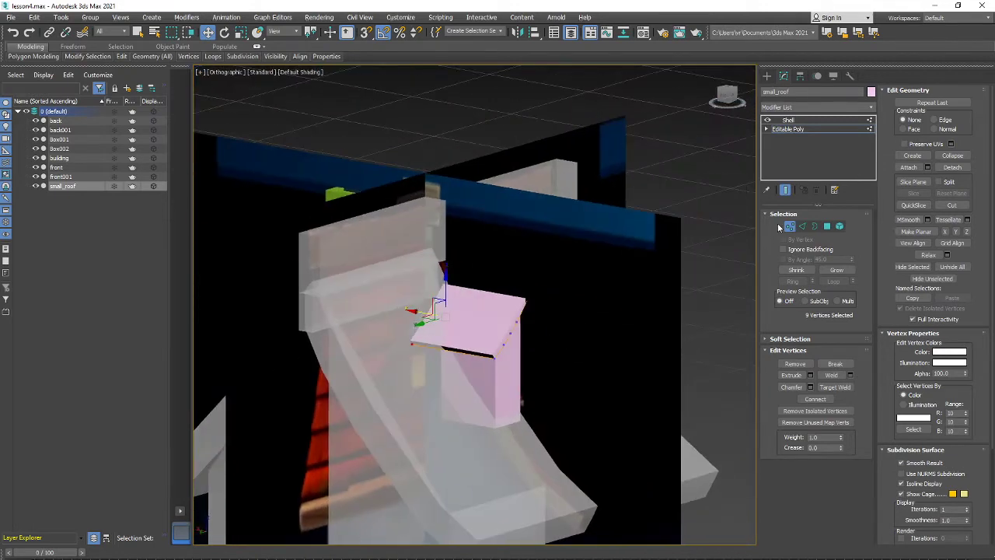
pyautogui.click(790, 226)
pyautogui.hotkey('ctrl', 'u')
# Collapse the building's Unwrap UVW modifier into its Editable Poly and turn off the building's see-through display.
pyautogui.click(395, 325)
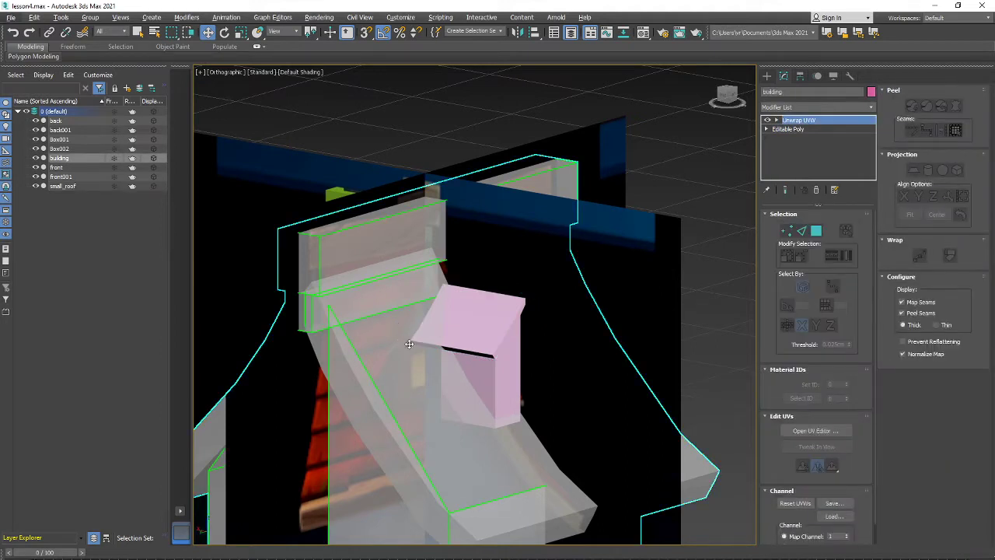
pyautogui.moveTo(405, 366); pyautogui.dragTo(387, 355, button='middle')
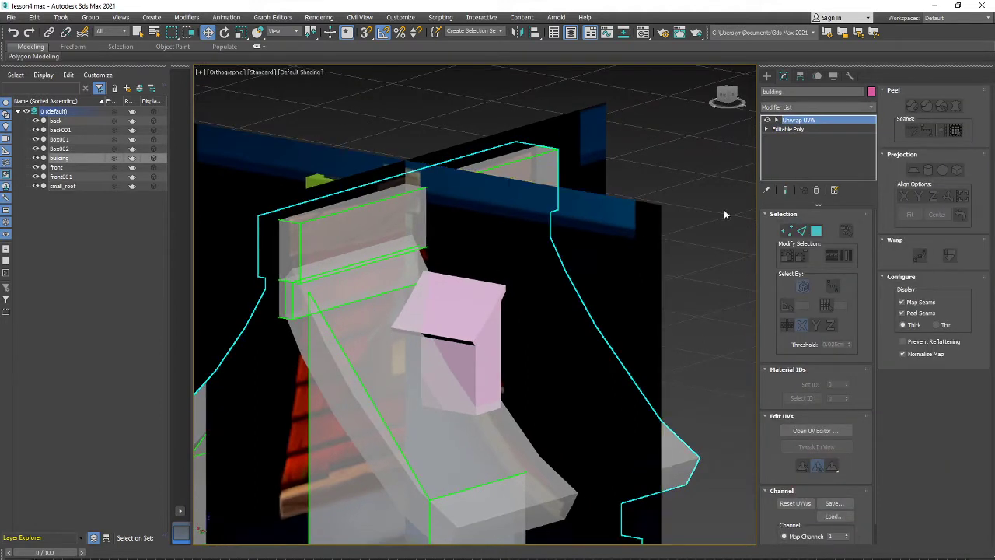
pyautogui.rightClick(837, 125)
pyautogui.click(855, 215)
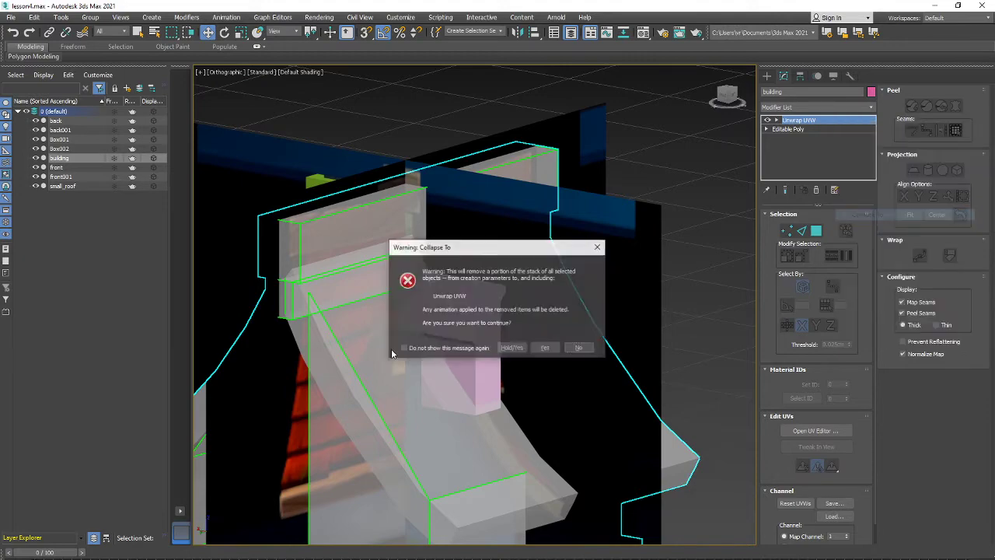
pyautogui.click(544, 350)
pyautogui.hotkey('alt', 'x')
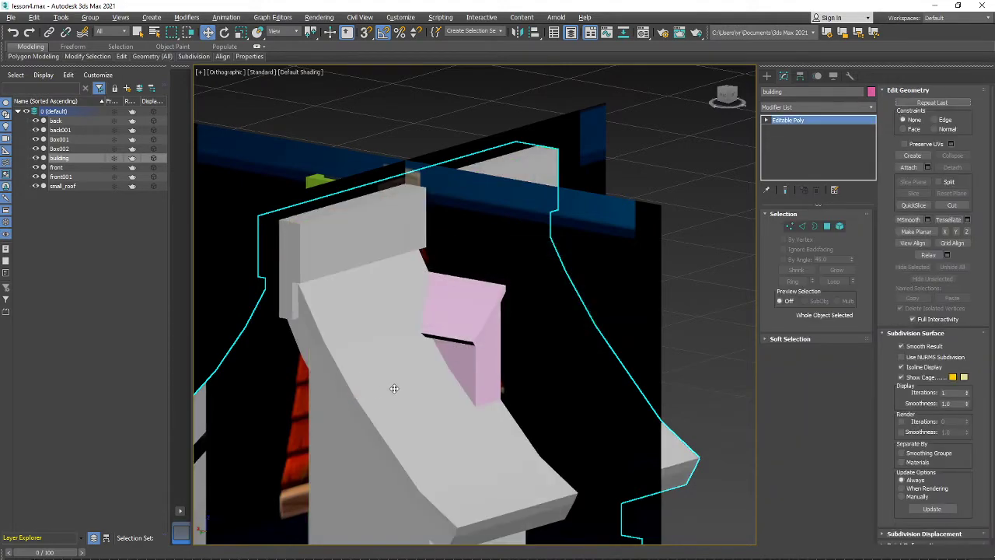
pyautogui.keyDown('alt'); pyautogui.moveTo(395, 382); pyautogui.dragTo(420, 371, button='middle'); pyautogui.keyUp('alt')
pyautogui.scroll(-3, 414, 380)
pyautogui.scroll(3, 420, 369)
pyautogui.keyDown('alt'); pyautogui.moveTo(430, 332); pyautogui.dragTo(398, 378, button='middle'); pyautogui.keyUp('alt')
pyautogui.scroll(3, 439, 345)
pyautogui.scroll(-5, 437, 365)
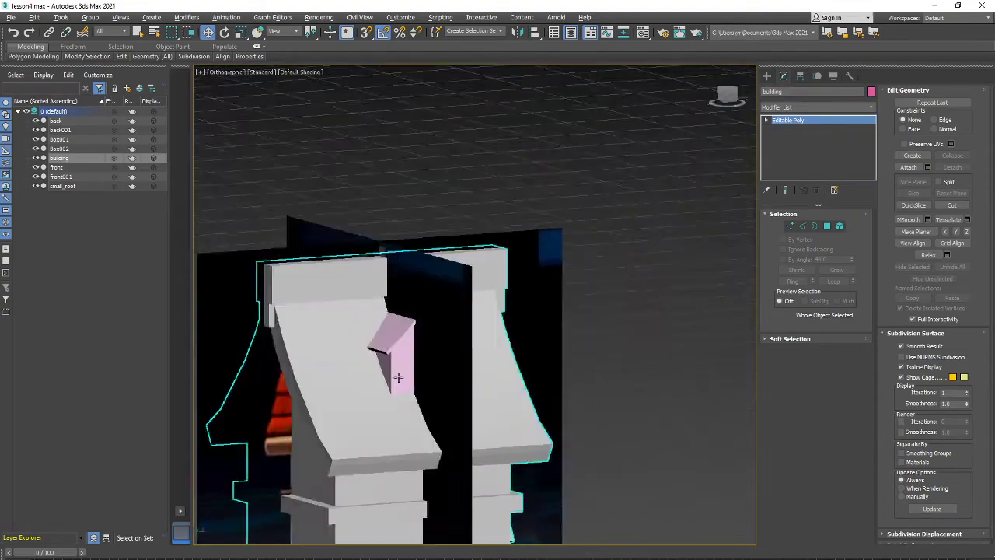
# Select the dormer body Box002 and turn on the edged faces display.
pyautogui.scroll(3, 398, 377)
pyautogui.click(396, 344)
pyautogui.scroll(-8, 398, 342)
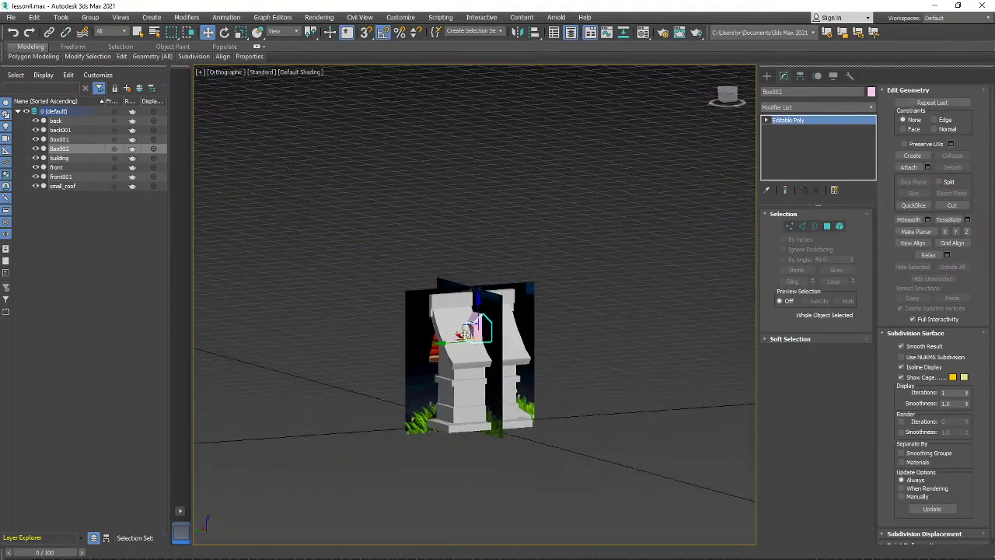
pyautogui.scroll(-5, 464, 334)
pyautogui.keyDown('alt'); pyautogui.moveTo(464, 335); pyautogui.dragTo(284, 336, button='middle'); pyautogui.keyUp('alt')
pyautogui.scroll(5, 412, 334)
pyautogui.scroll(4, 583, 289)
pyautogui.moveTo(583, 289); pyautogui.dragTo(635, 319, button='middle')
pyautogui.scroll(5, 577, 284)
pyautogui.scroll(-7, 560, 280)
pyautogui.scroll(10, 437, 357)
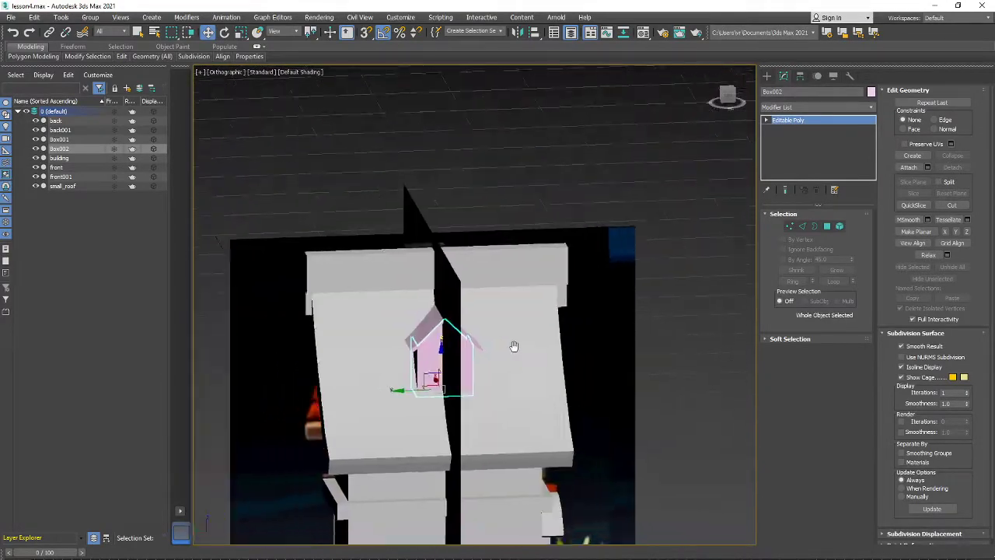
pyautogui.press('F4')
pyautogui.keyDown('alt'); pyautogui.moveTo(452, 359); pyautogui.dragTo(499, 371, button='middle'); pyautogui.keyUp('alt')
pyautogui.rightClick(451, 356)
pyautogui.click(479, 311)
pyautogui.hotkey('ctrl', 'z')
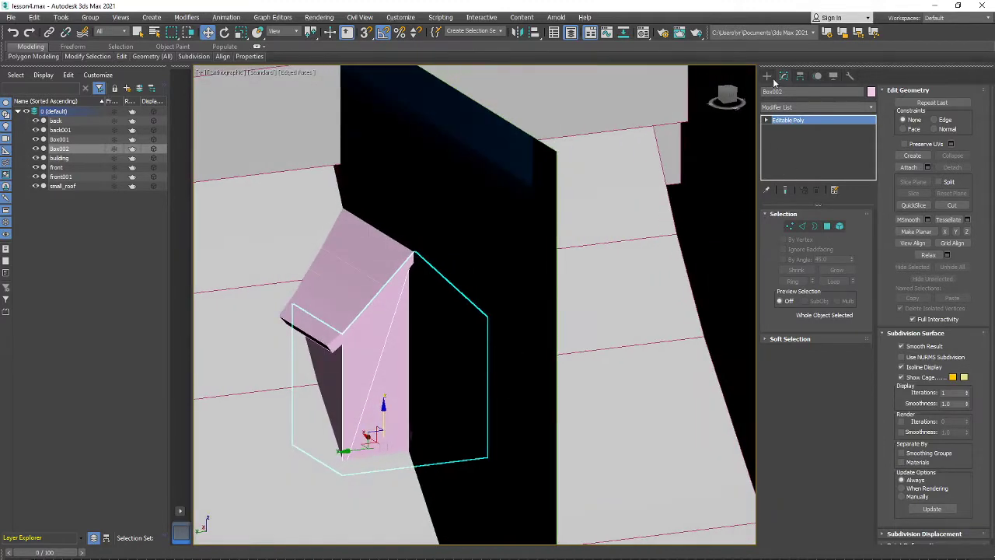
# Try to draw a thin AutoGrid box about 10.6 by 12.8 cm on the dormer's front wall.
pyautogui.click(768, 76)
pyautogui.click(796, 139)
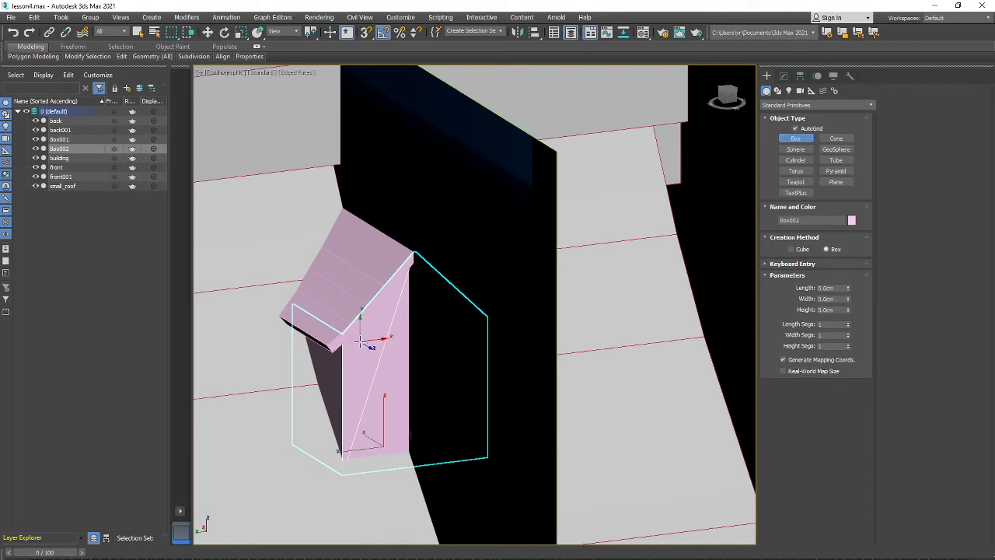
pyautogui.moveTo(362, 341); pyautogui.dragTo(470, 421)
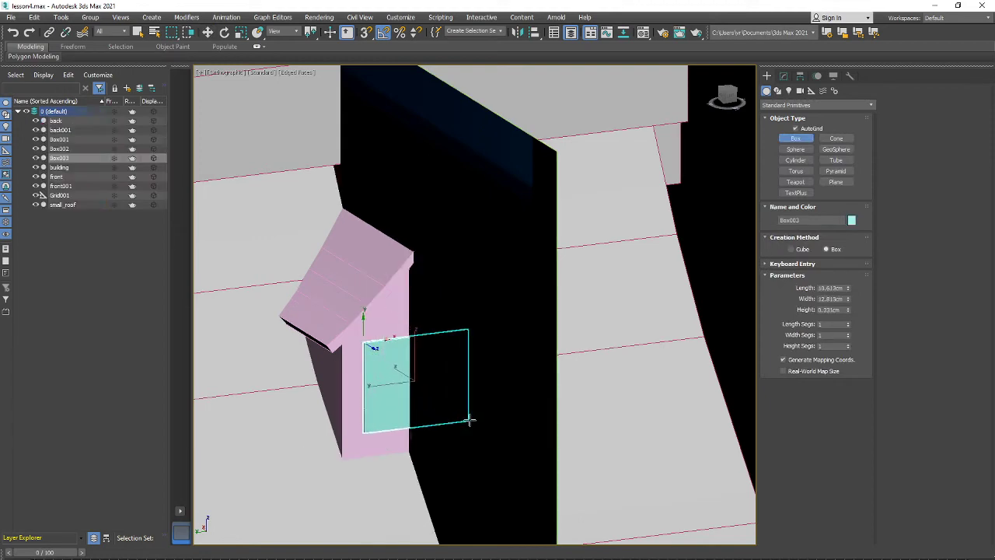
pyautogui.click(468, 417)
pyautogui.keyDown('alt'); pyautogui.moveTo(457, 417); pyautogui.dragTo(398, 410, button='middle'); pyautogui.keyUp('alt')
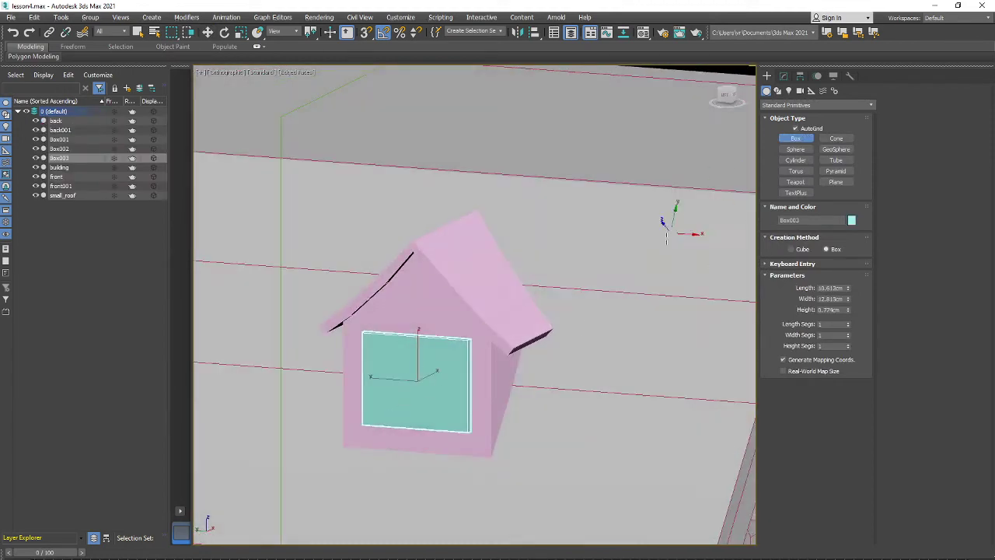
pyautogui.keyDown('alt'); pyautogui.moveTo(666, 238); pyautogui.dragTo(560, 335, button='middle'); pyautogui.keyUp('alt')
pyautogui.hotkey('ctrl', 'z')
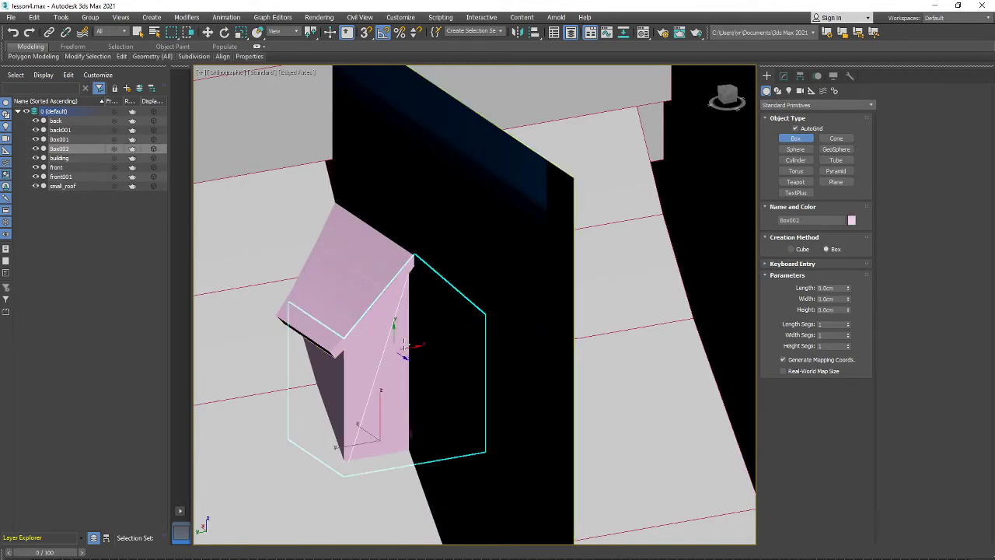
pyautogui.click(784, 75)
pyautogui.click(767, 77)
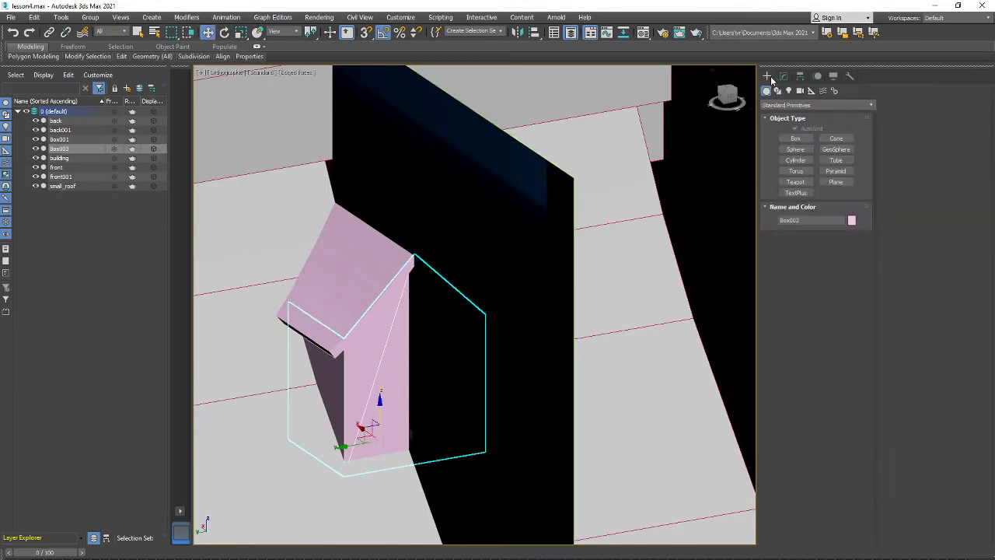
pyautogui.click(785, 76)
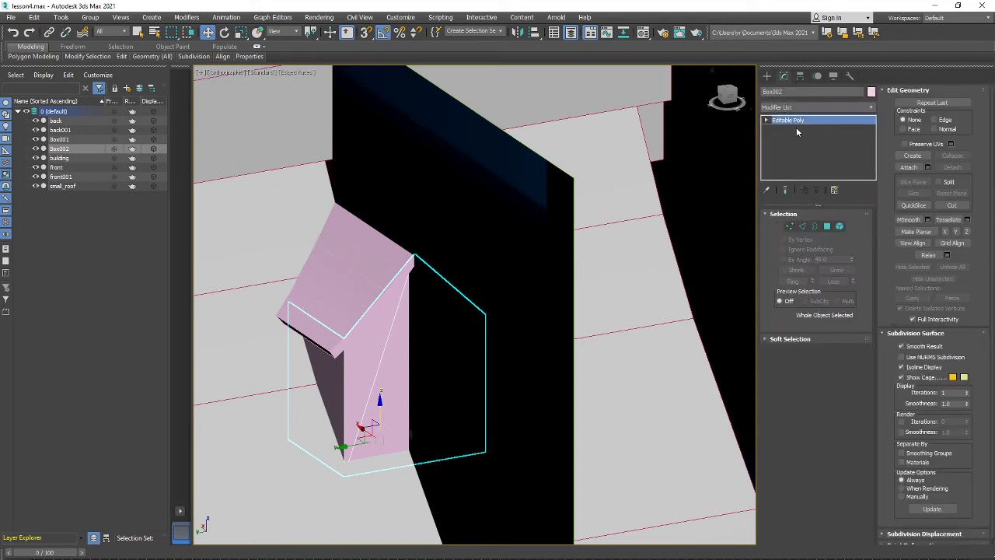
pyautogui.click(537, 198)
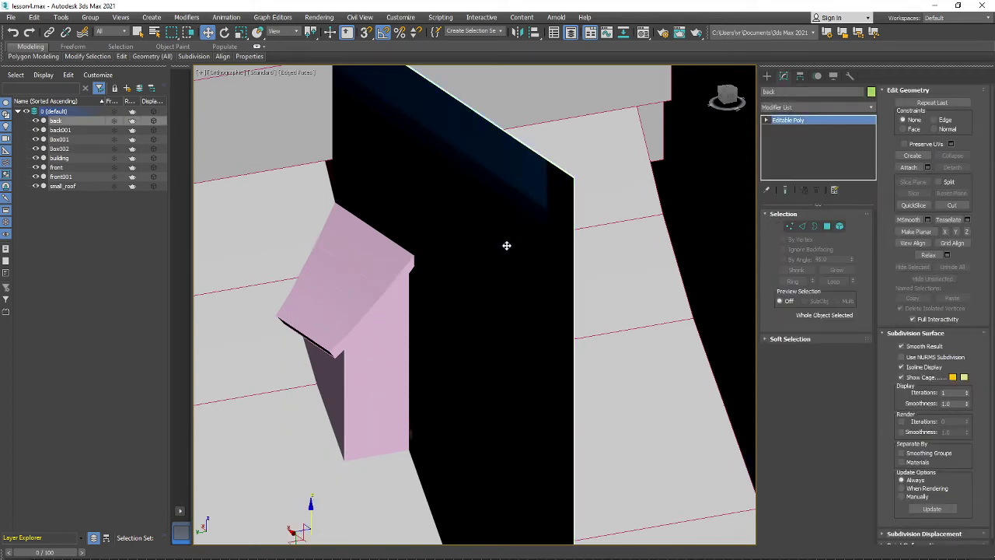
pyautogui.moveTo(506, 245)
pyautogui.keyDown('alt'); pyautogui.mouseDown(button='middle')
pyautogui.moveTo(453, 247)
pyautogui.moveTo(508, 241)
pyautogui.mouseUp(button='middle'); pyautogui.keyUp('alt')
pyautogui.click(423, 301)
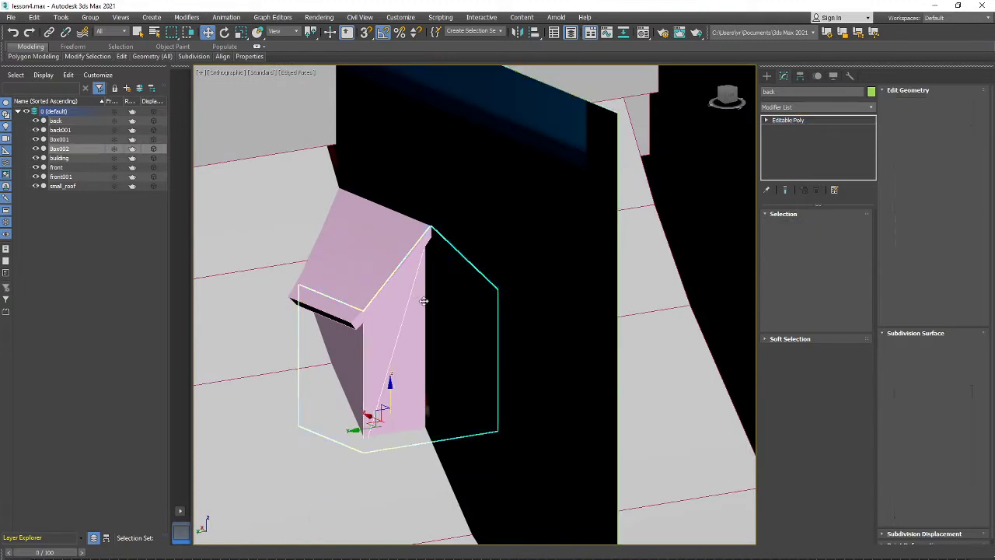
pyautogui.keyDown('alt'); pyautogui.moveTo(423, 301); pyautogui.dragTo(402, 278, button='middle'); pyautogui.keyUp('alt')
pyautogui.scroll(-2, 402, 278)
pyautogui.scroll(4, 404, 278)
# Draw a thin AutoGrid box about 10.8 cm long, 12.6 cm wide and 1.3 cm high on the dormer's front wall.
pyautogui.click(767, 75)
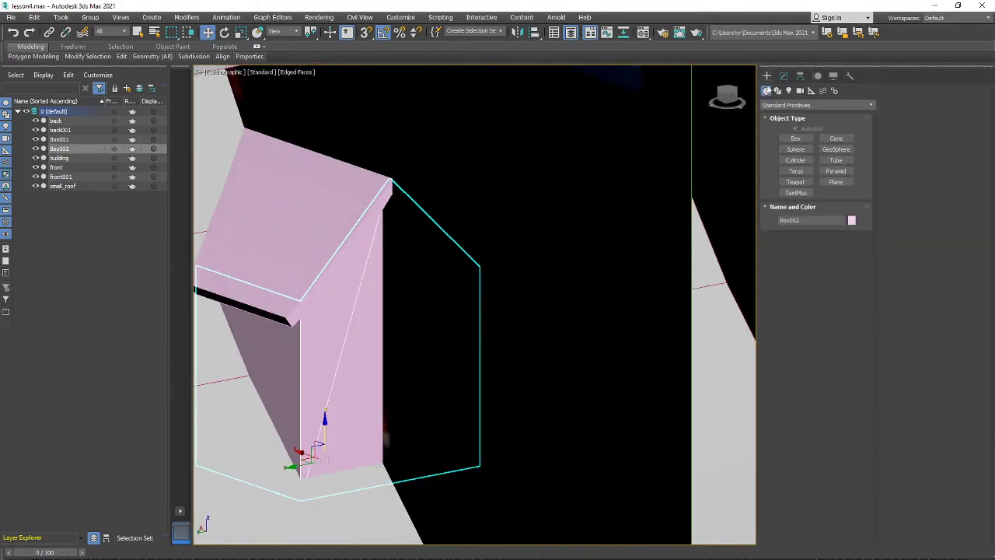
pyautogui.scroll(-4, 498, 300)
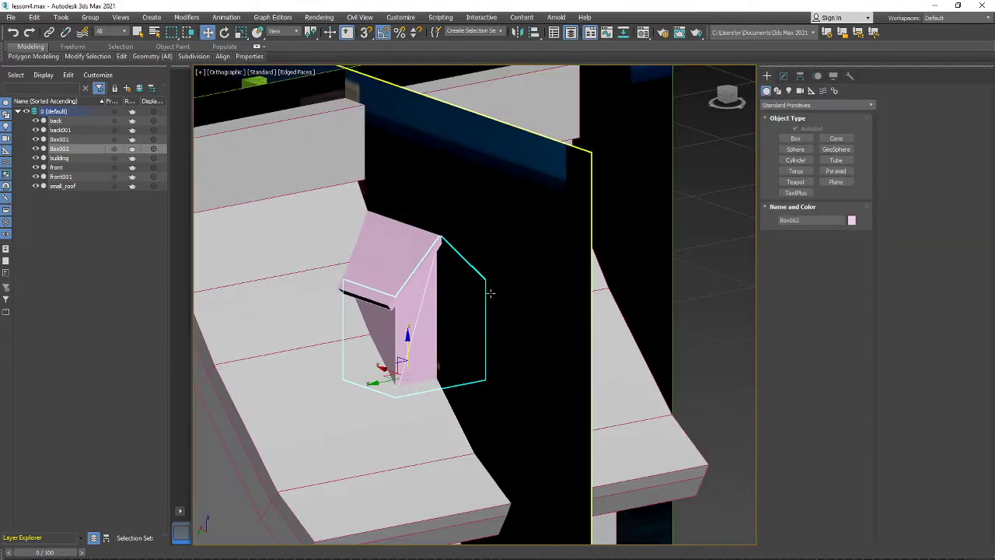
pyautogui.scroll(1, 520, 302)
pyautogui.scroll(5, 520, 302)
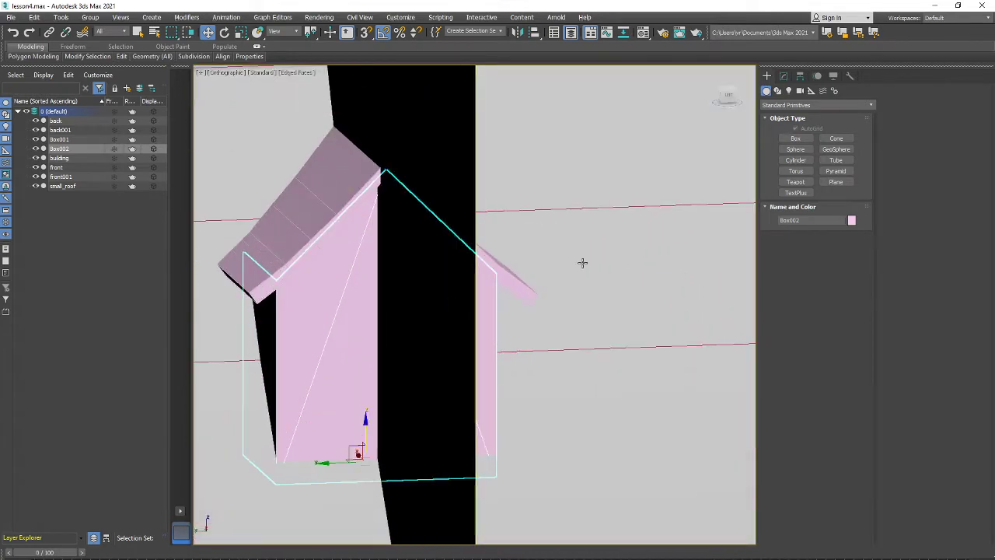
pyautogui.click(795, 139)
pyautogui.scroll(-2, 438, 302)
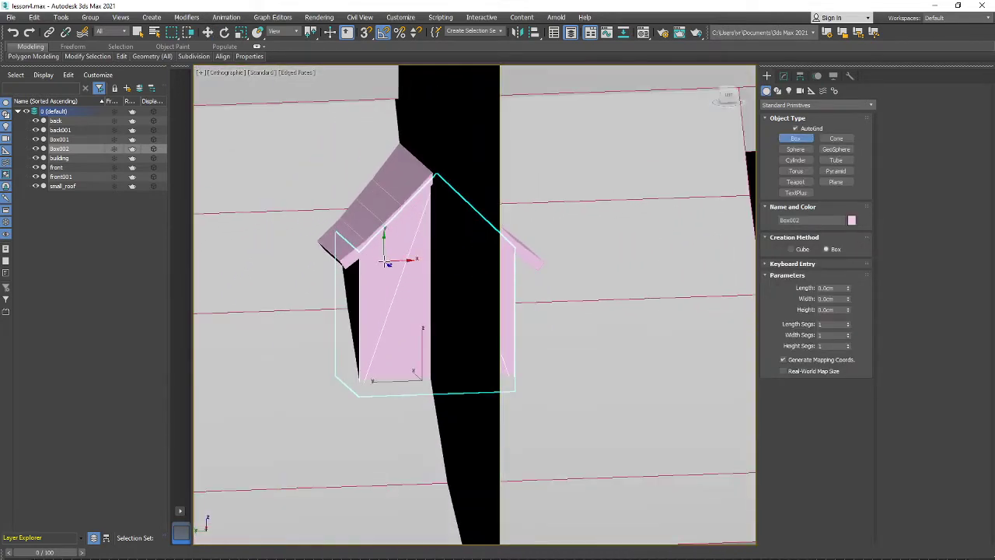
pyautogui.moveTo(384, 262); pyautogui.dragTo(493, 352)
pyautogui.click(504, 360)
pyautogui.scroll(-5, 504, 360)
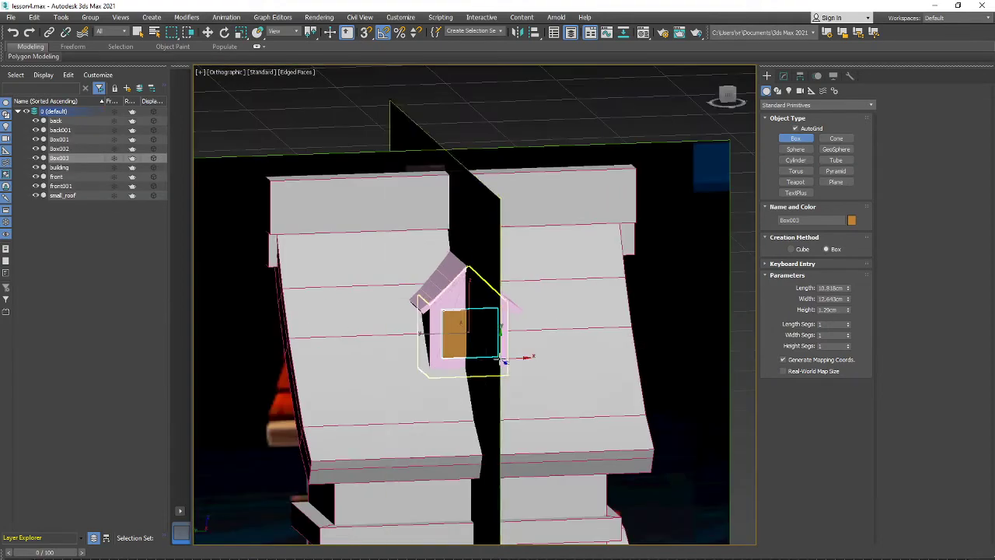
# Compare the new window box with the small roof window in the reference picture.
pyautogui.keyDown('alt'); pyautogui.moveTo(469, 376); pyautogui.dragTo(694, 370, button='middle'); pyautogui.keyUp('alt')
pyautogui.scroll(2, 693, 370)
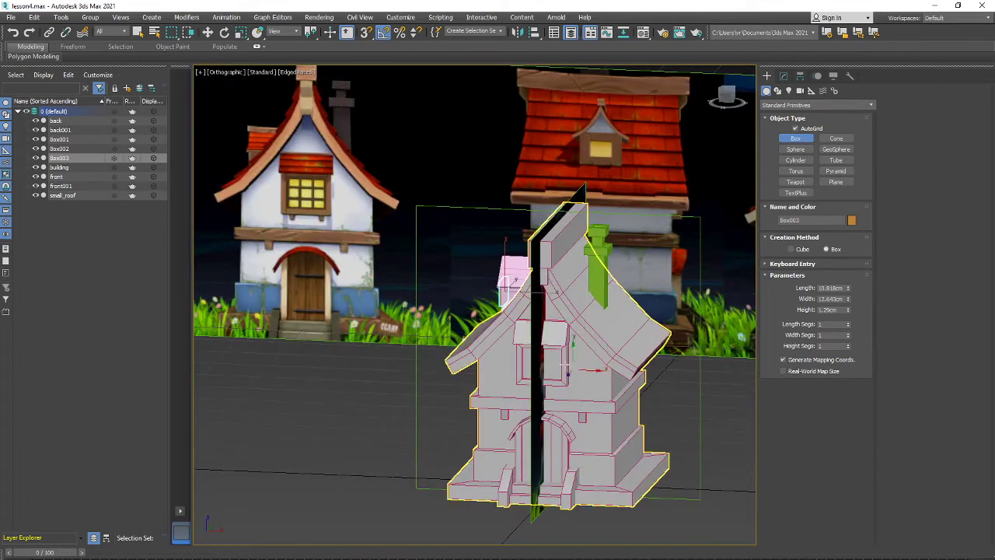
pyautogui.scroll(4, 563, 381)
pyautogui.scroll(-4, 562, 365)
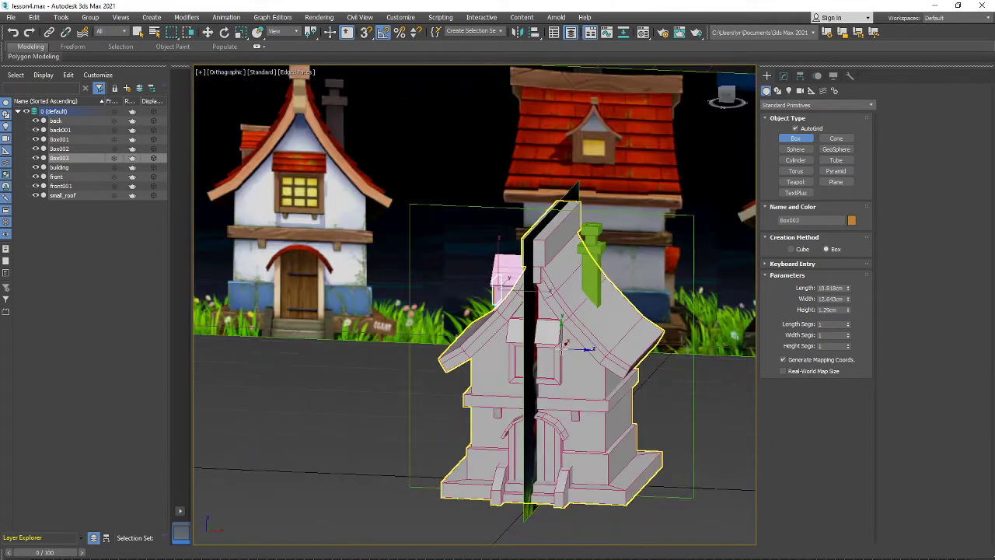
pyautogui.scroll(1, 561, 360)
pyautogui.keyDown('alt'); pyautogui.moveTo(558, 360); pyautogui.dragTo(465, 411, button='middle'); pyautogui.keyUp('alt')
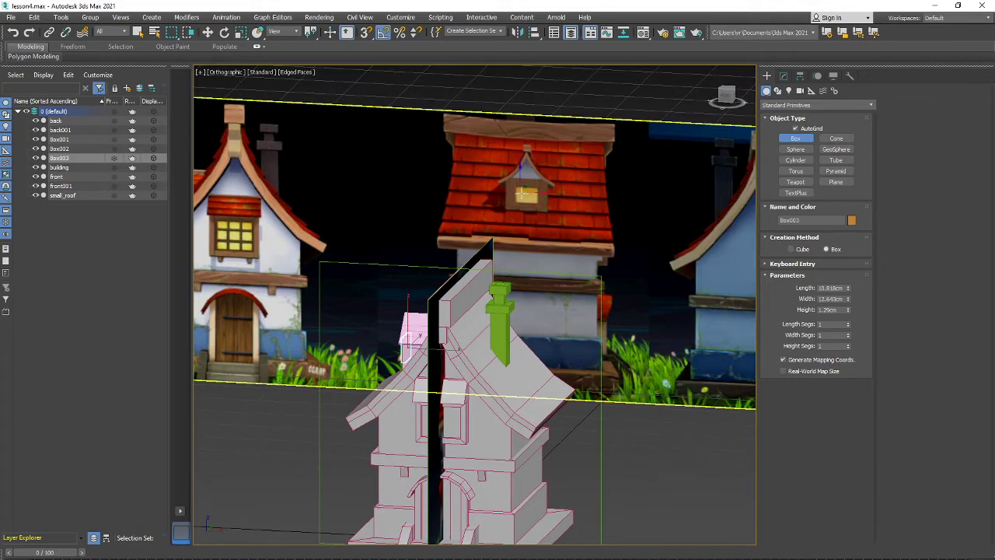
pyautogui.keyDown('alt'); pyautogui.moveTo(594, 233); pyautogui.dragTo(703, 235, button='middle'); pyautogui.keyUp('alt')
pyautogui.scroll(10, 483, 318)
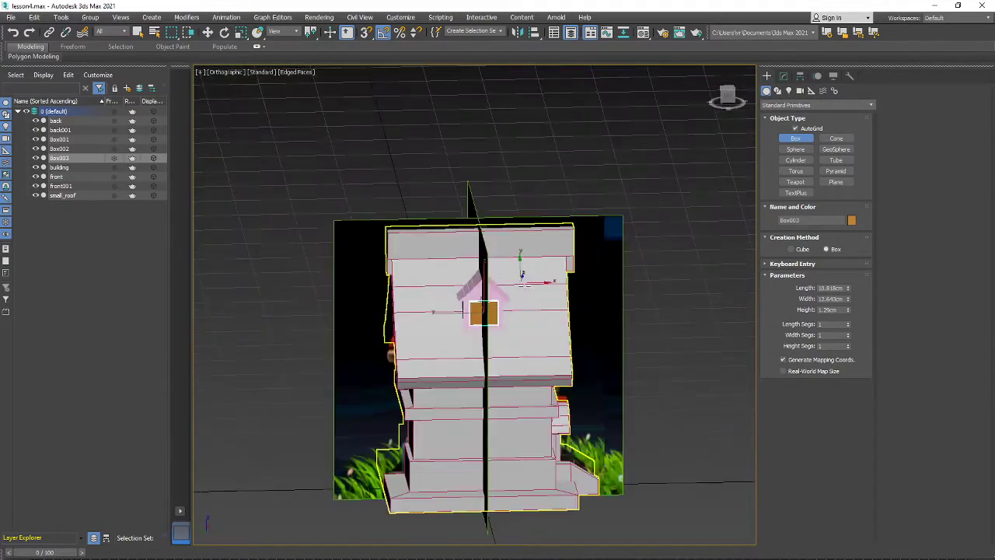
pyautogui.keyDown('alt'); pyautogui.moveTo(483, 318); pyautogui.dragTo(542, 315, button='middle'); pyautogui.keyUp('alt')
pyautogui.scroll(-4, 542, 315)
pyautogui.moveTo(498, 358); pyautogui.dragTo(436, 260, button='middle')
pyautogui.scroll(10, 467, 243)
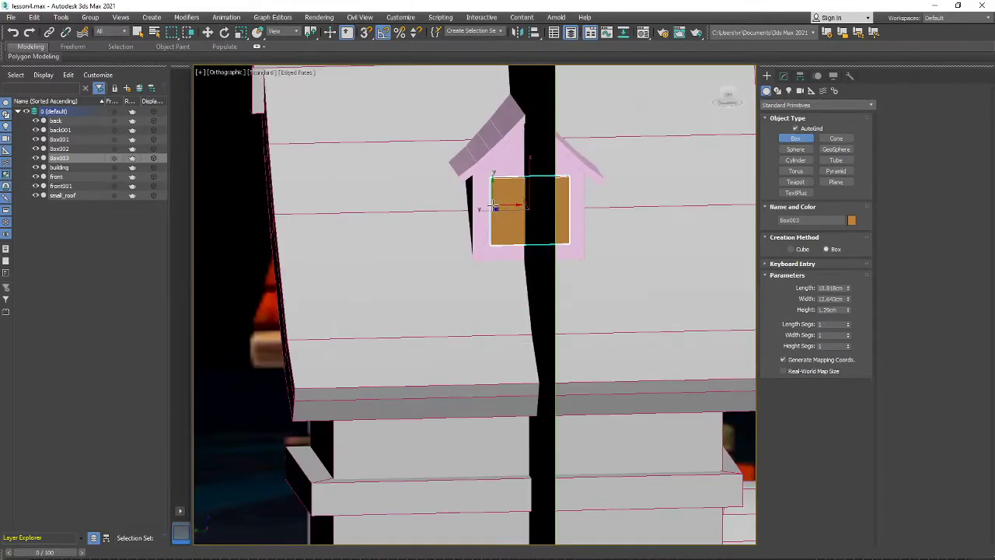
# Examine from several angles how the window box sits against the dormer's front wall.
pyautogui.click(782, 78)
pyautogui.press('w')
pyautogui.scroll(4, 542, 290)
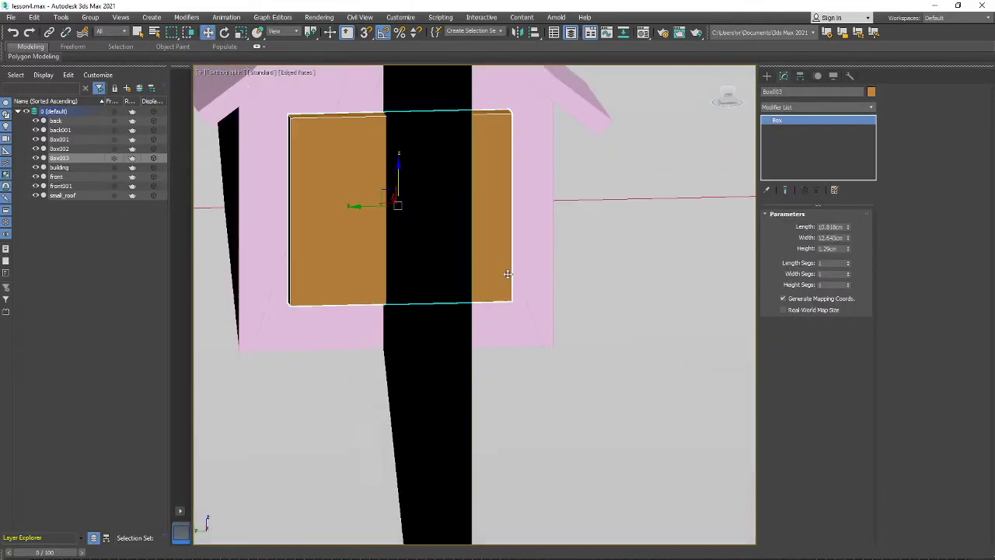
pyautogui.scroll(-4, 358, 182)
pyautogui.moveTo(356, 199); pyautogui.dragTo(356, 250, button='middle')
pyautogui.scroll(2, 354, 250)
pyautogui.click(309, 207)
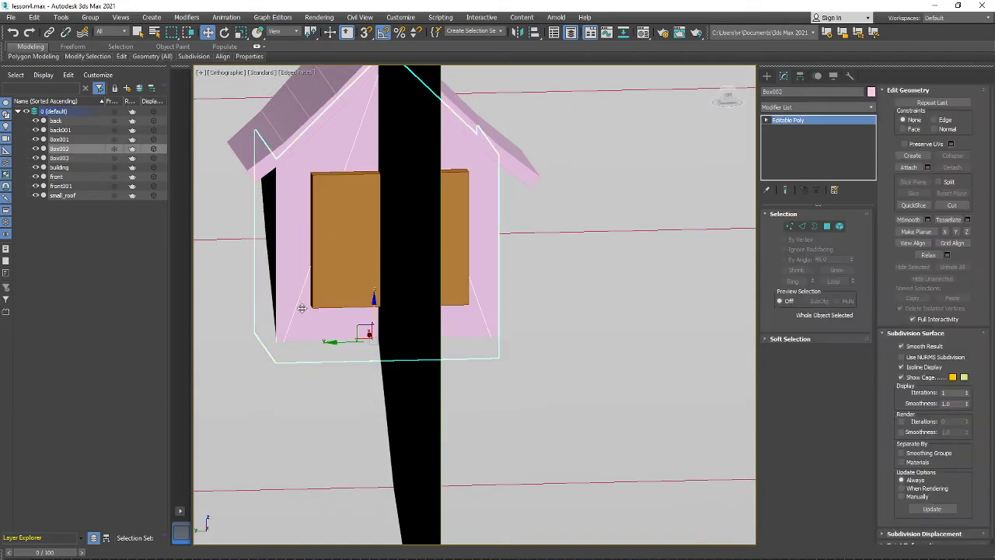
pyautogui.keyDown('alt'); pyautogui.moveTo(502, 191); pyautogui.dragTo(524, 295, button='middle'); pyautogui.keyUp('alt')
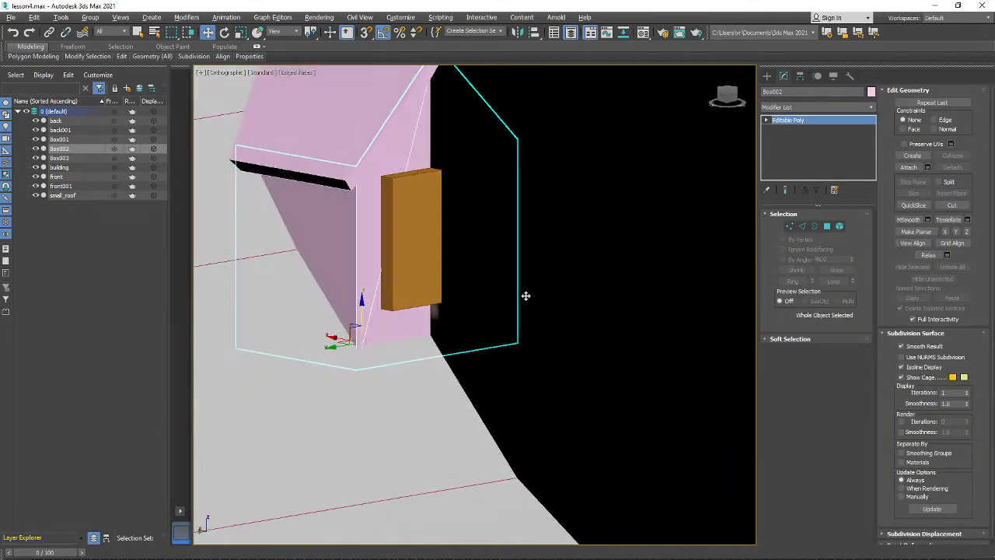
pyautogui.scroll(-3, 420, 122)
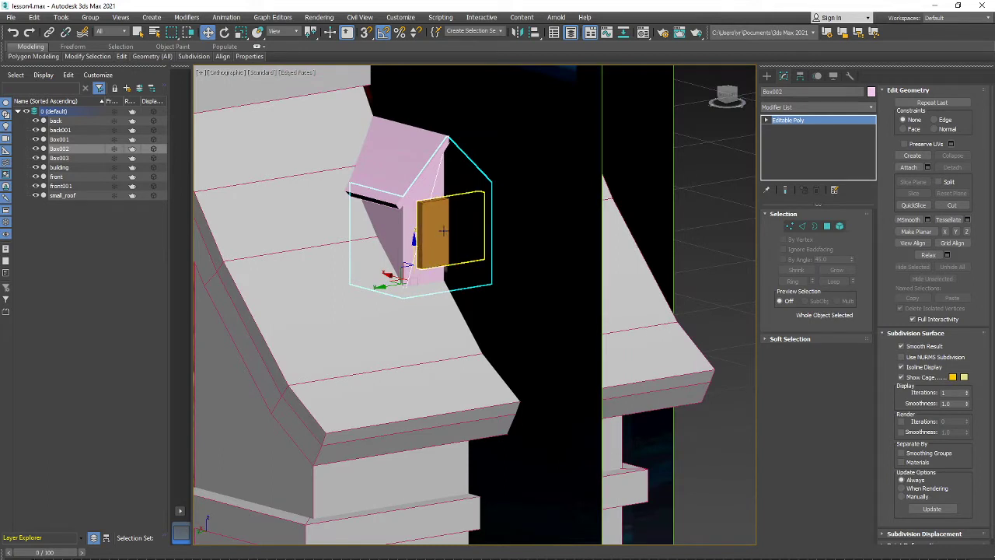
pyautogui.click(441, 223)
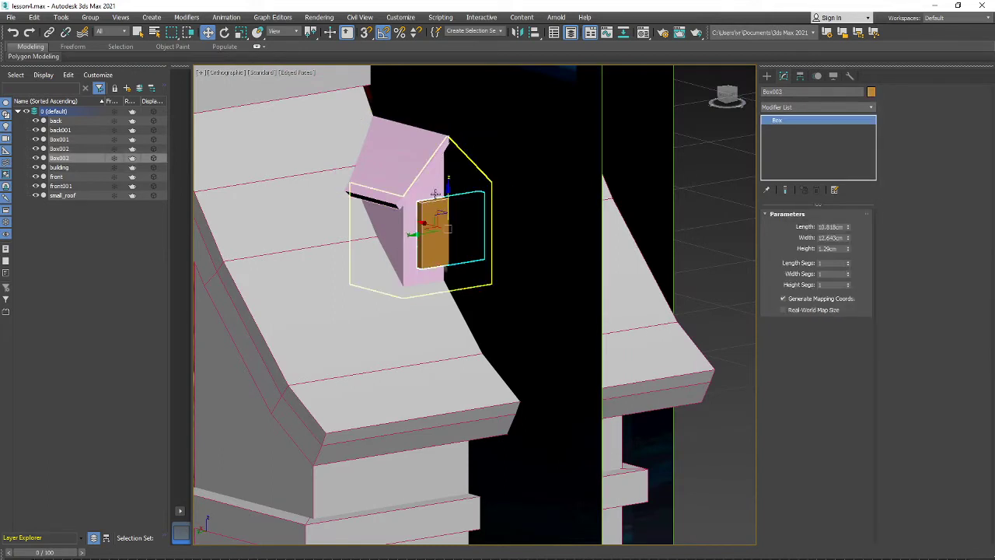
pyautogui.click(439, 179)
pyautogui.click(439, 179)
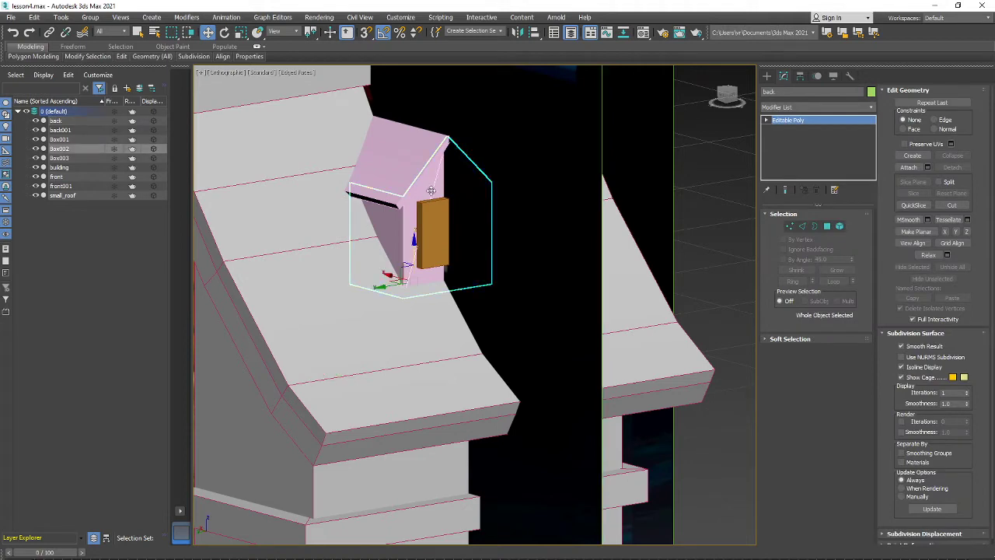
pyautogui.scroll(4, 437, 185)
pyautogui.scroll(-6, 432, 191)
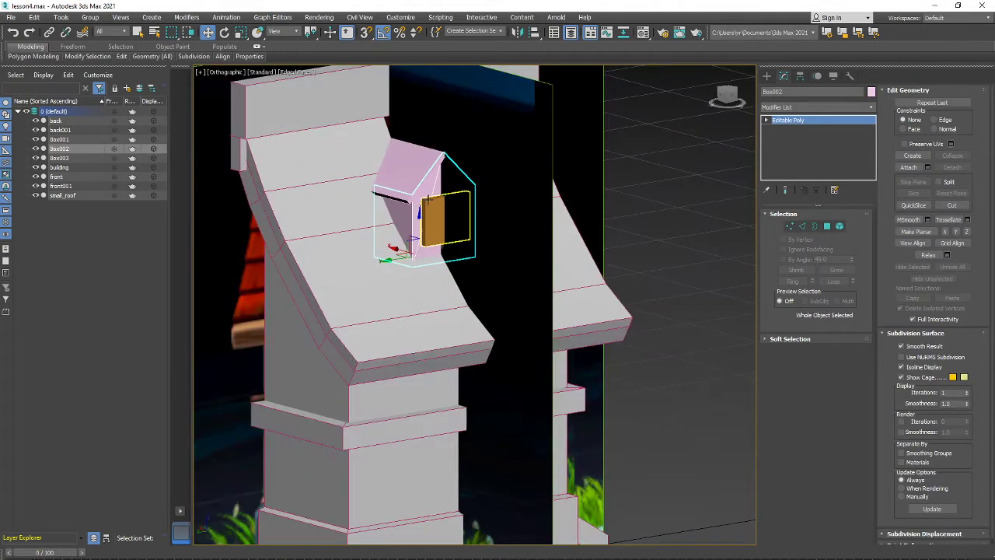
# Select the window box Box003 and move it very slightly along X.
pyautogui.scroll(2, 448, 256)
pyautogui.click(415, 258)
pyautogui.scroll(3, 415, 259)
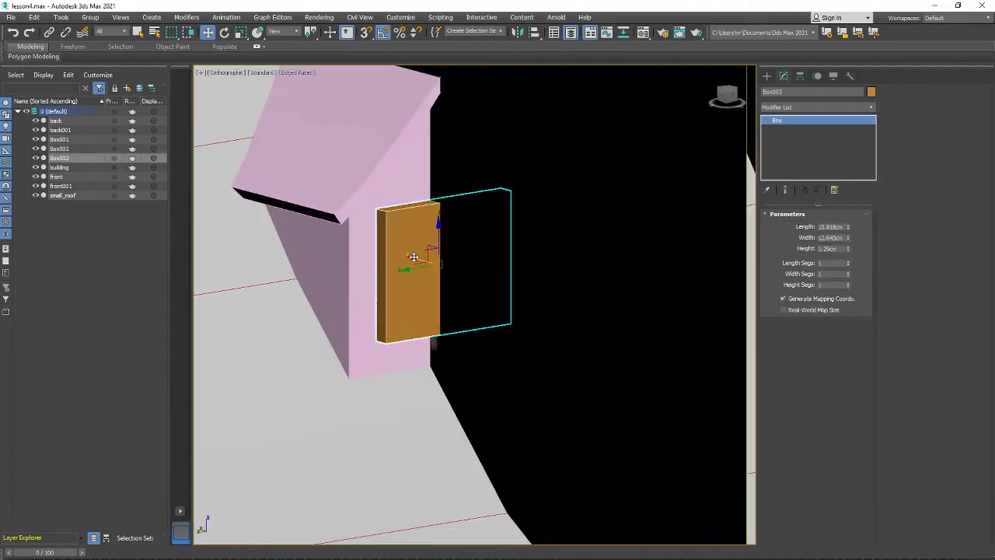
pyautogui.moveTo(414, 256); pyautogui.dragTo(412, 256)
pyautogui.moveTo(412, 256)
pyautogui.keyDown('alt'); pyautogui.mouseDown(button='middle')
pyautogui.moveTo(388, 253)
pyautogui.moveTo(426, 251)
pyautogui.mouseUp(button='middle'); pyautogui.keyUp('alt')
# Convert Box003 to an Editable Poly and select its front polygon.
pyautogui.rightClick(790, 121)
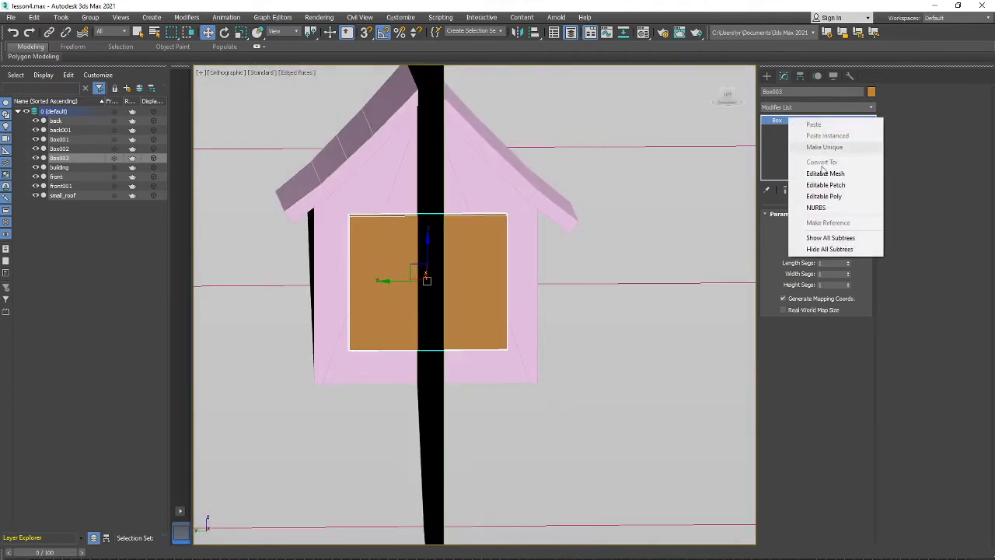
pyautogui.click(830, 196)
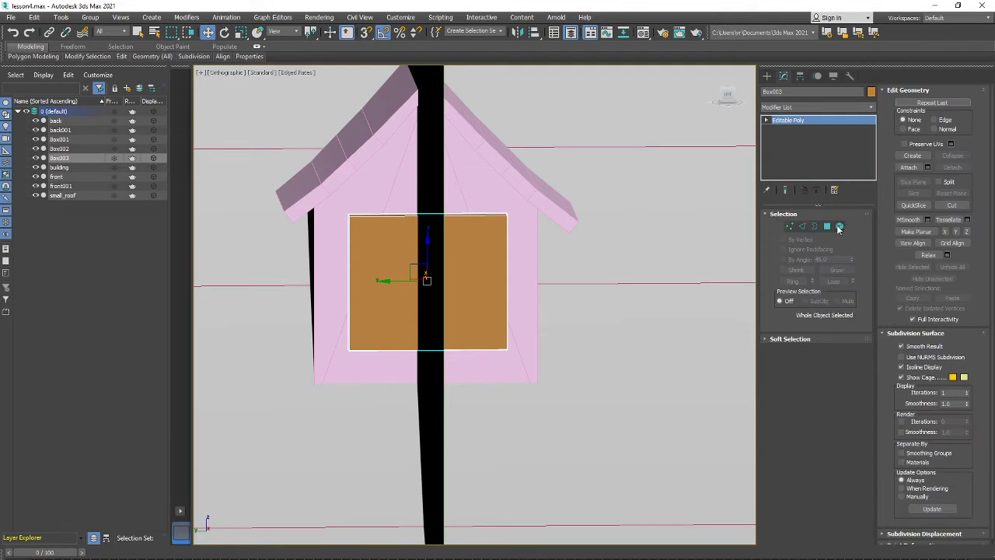
pyautogui.click(827, 226)
pyautogui.click(477, 246)
pyautogui.keyDown('alt'); pyautogui.moveTo(478, 247); pyautogui.dragTo(500, 256, button='middle'); pyautogui.keyUp('alt')
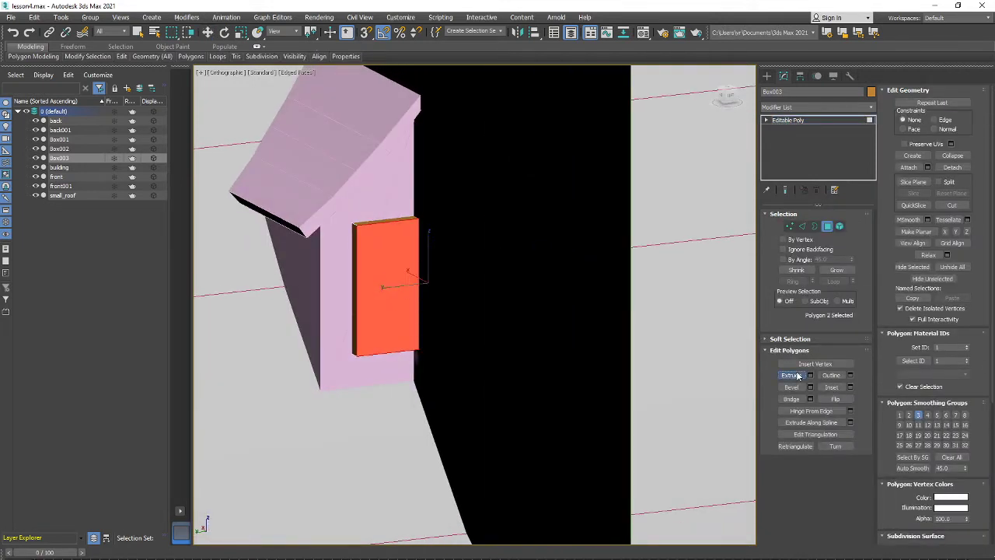
# Inset the window box's front polygon to leave a narrow frame border around it.
pyautogui.press('w')
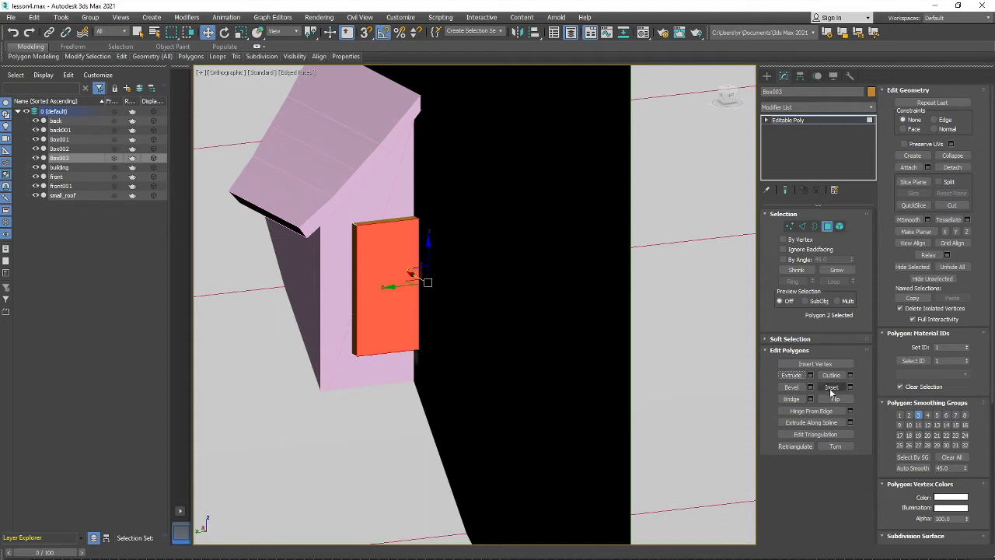
pyautogui.click(831, 387)
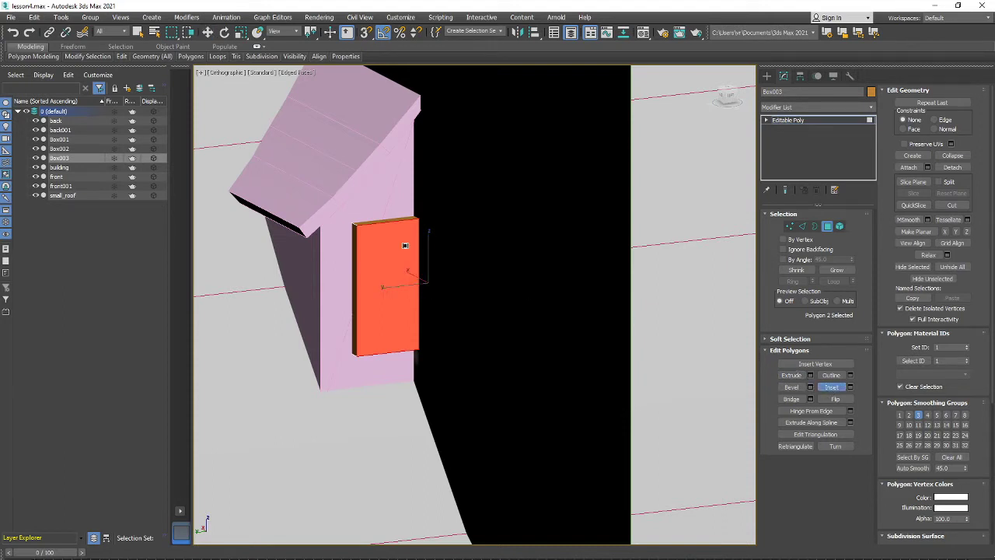
pyautogui.moveTo(405, 246); pyautogui.dragTo(411, 254)
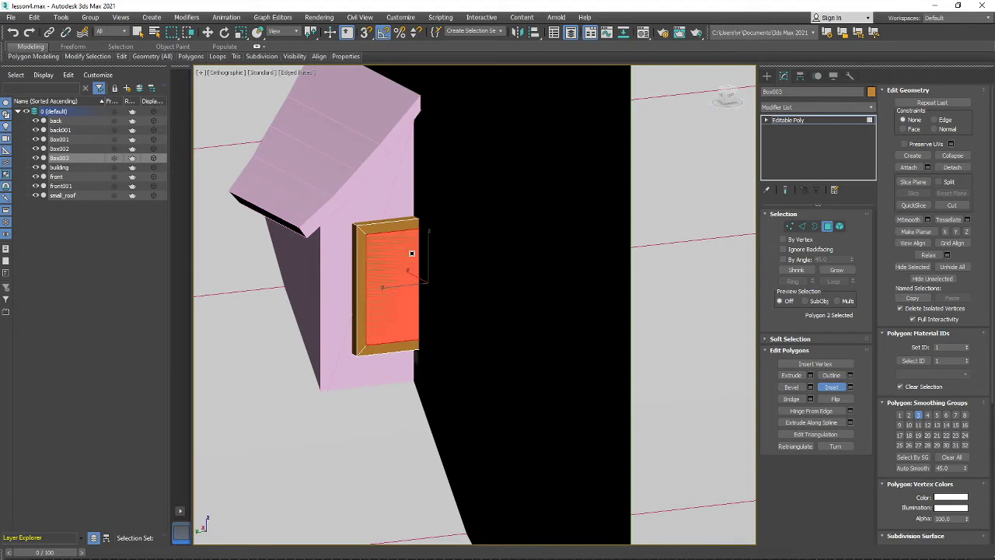
# Extrude the inset front polygon of Box003 slightly inward to recess the pane behind its frame.
pyautogui.click(791, 375)
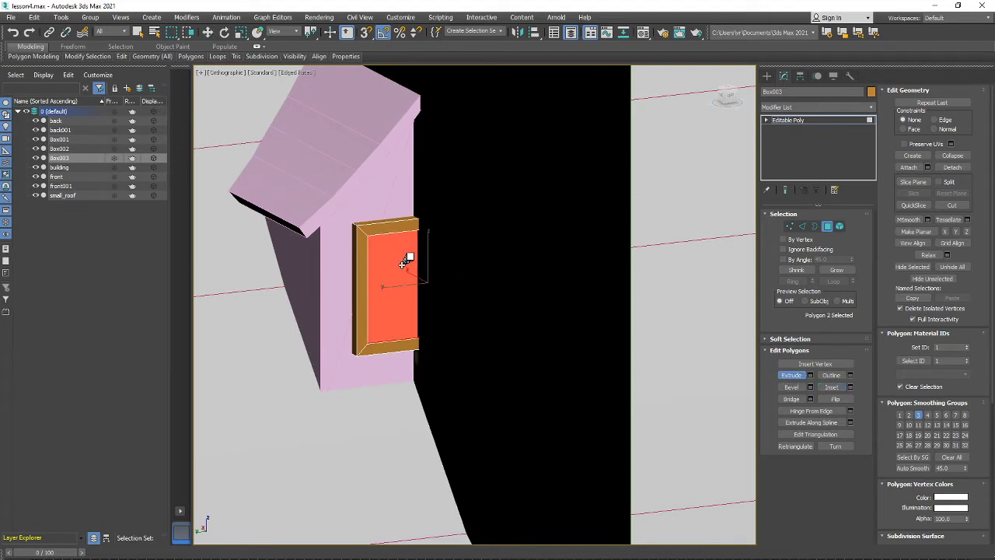
pyautogui.moveTo(406, 260); pyautogui.dragTo(408, 265)
pyautogui.keyDown('alt'); pyautogui.moveTo(433, 266); pyautogui.dragTo(580, 296, button='middle'); pyautogui.keyUp('alt')
pyautogui.click(797, 377)
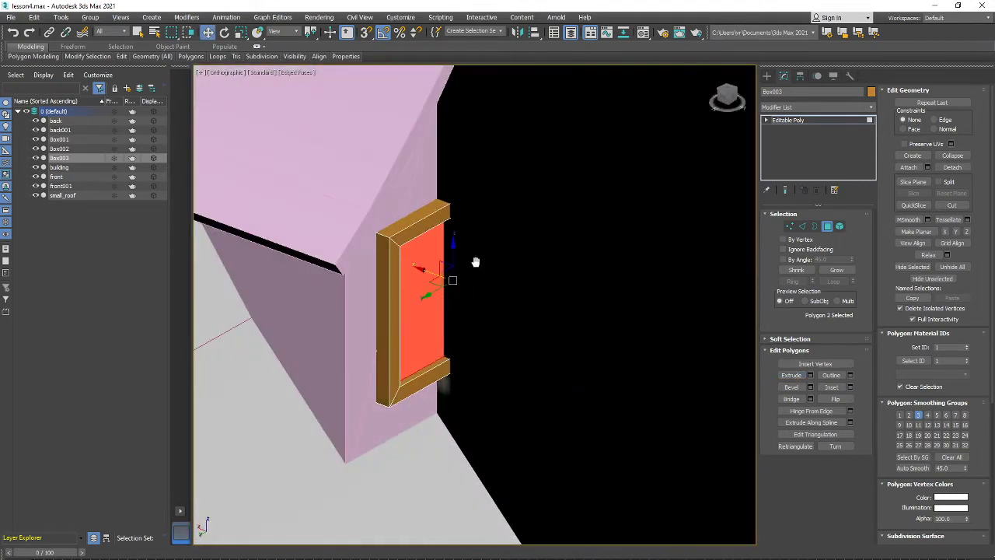
pyautogui.scroll(-9, 474, 261)
pyautogui.keyDown('alt'); pyautogui.moveTo(530, 255); pyautogui.dragTo(629, 165, button='middle'); pyautogui.keyUp('alt')
pyautogui.click(827, 226)
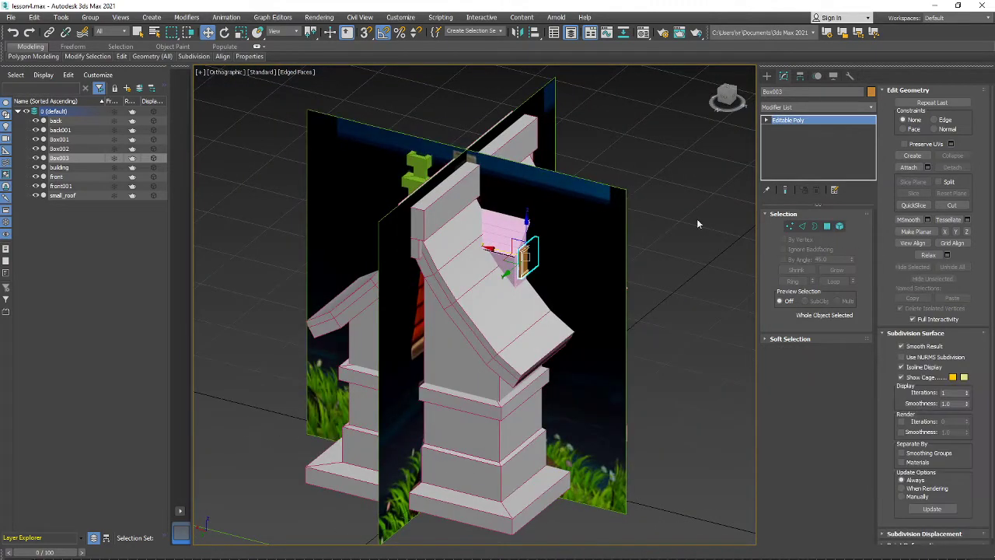
# Hide the reference planes back and front001 that cut through the building.
pyautogui.click(610, 206)
pyautogui.rightClick(610, 206)
pyautogui.click(636, 173)
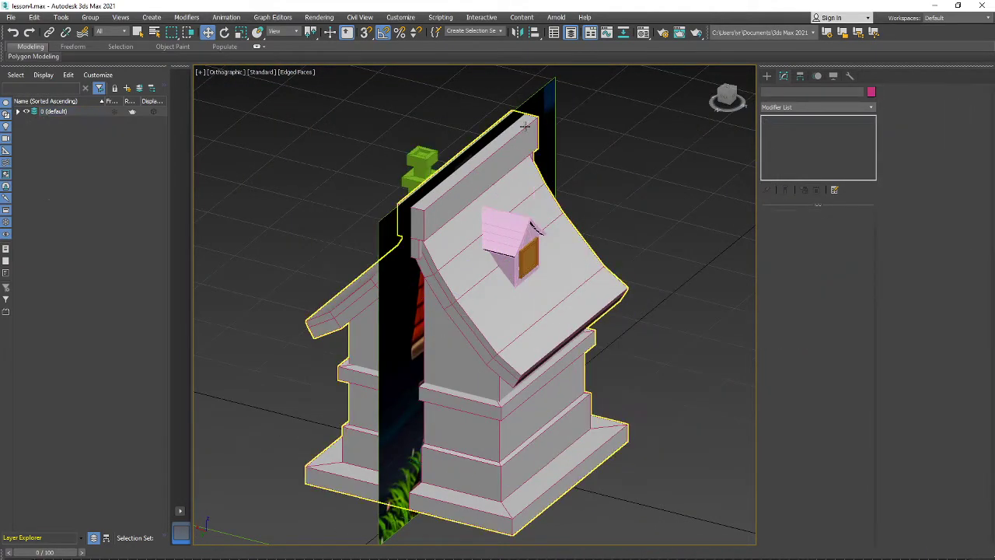
pyautogui.click(545, 111)
pyautogui.rightClick(545, 112)
pyautogui.click(575, 78)
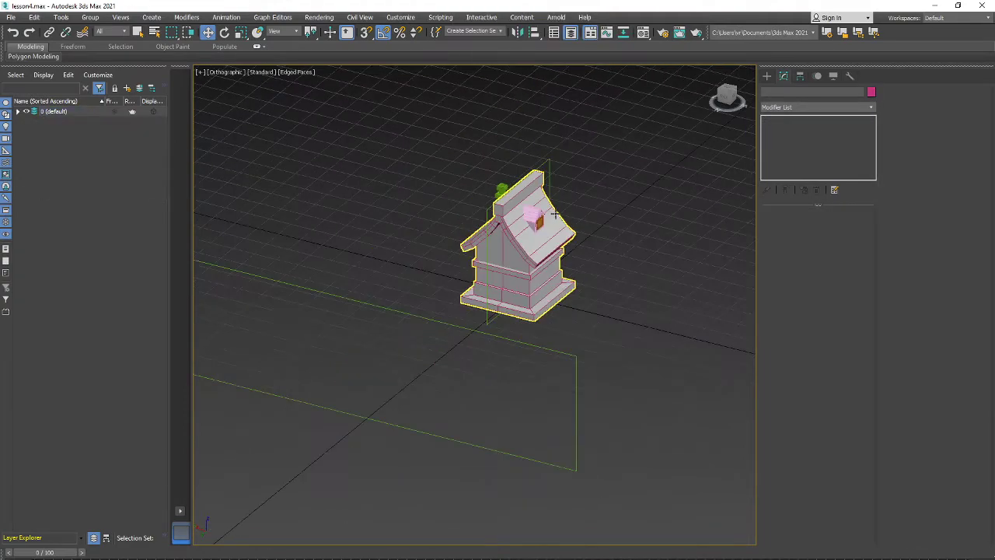
# Select Box003 and compare its frame with the framed window on the building's front gable.
pyautogui.keyDown('alt'); pyautogui.moveTo(466, 249); pyautogui.dragTo(528, 249, button='middle'); pyautogui.keyUp('alt')
pyautogui.scroll(5, 427, 177)
pyautogui.click(427, 178)
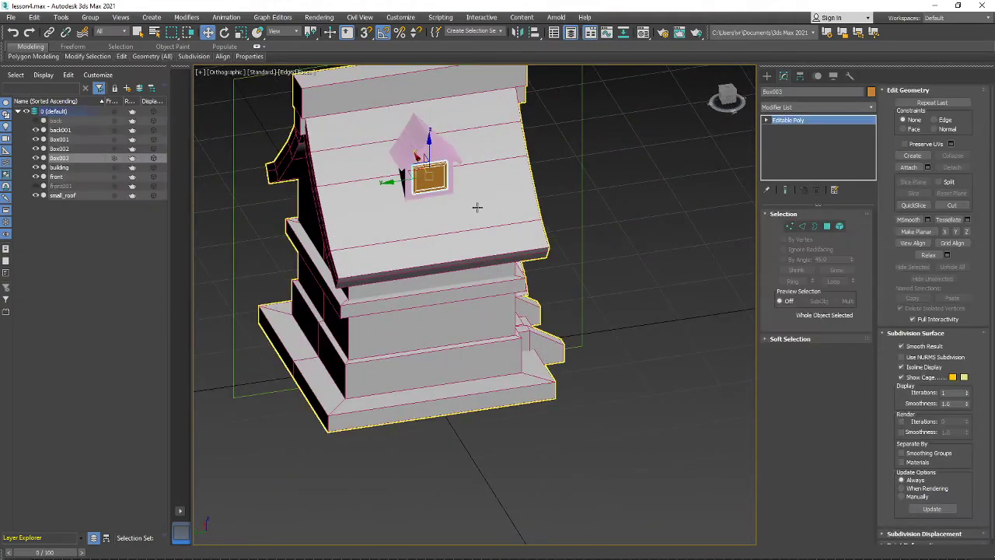
pyautogui.moveTo(478, 207)
pyautogui.keyDown('alt'); pyautogui.mouseDown(button='middle')
pyautogui.moveTo(311, 198)
pyautogui.moveTo(471, 195)
pyautogui.mouseUp(button='middle'); pyautogui.keyUp('alt')
pyautogui.moveTo(470, 195); pyautogui.dragTo(565, 362, button='middle')
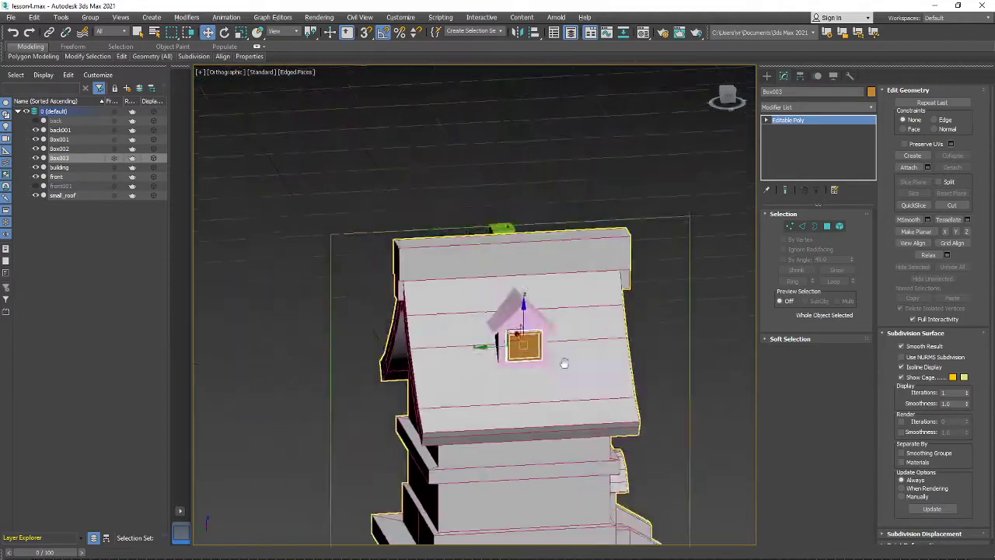
pyautogui.scroll(6, 547, 353)
pyautogui.scroll(-4, 545, 278)
pyautogui.moveTo(511, 340); pyautogui.dragTo(528, 319, button='middle')
pyautogui.scroll(-4, 461, 281)
pyautogui.scroll(6, 516, 336)
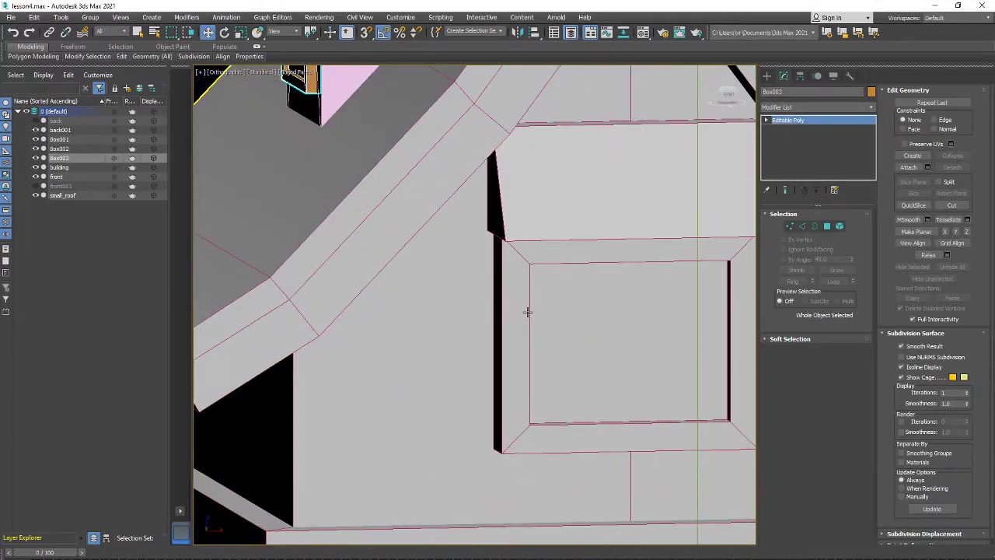
pyautogui.scroll(-5, 517, 331)
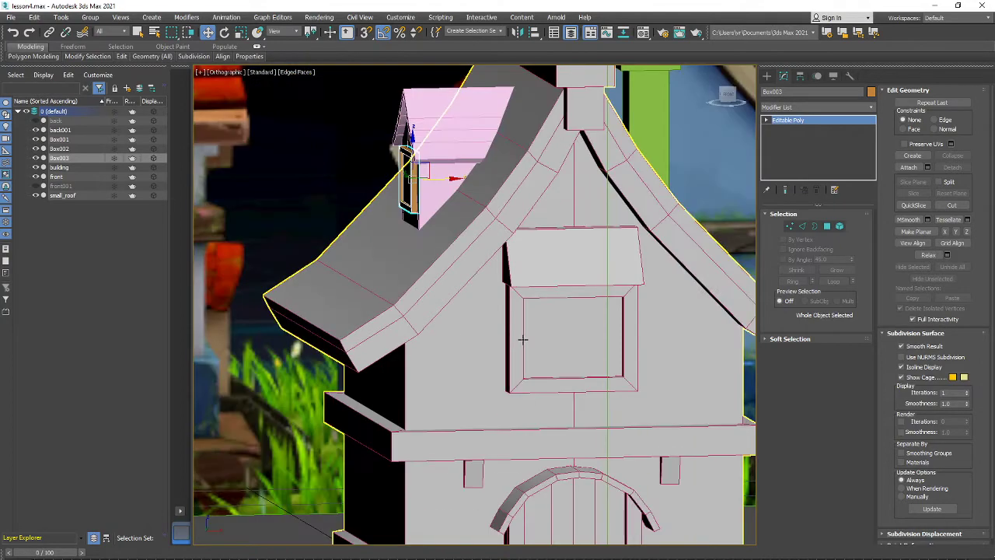
pyautogui.scroll(2, 513, 333)
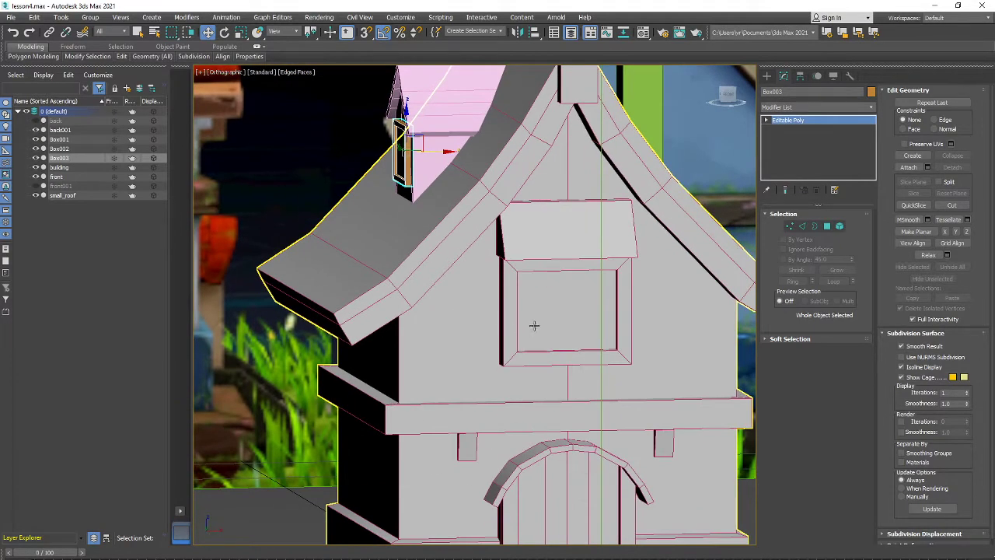
pyautogui.keyDown('alt'); pyautogui.moveTo(514, 311); pyautogui.dragTo(573, 324, button='middle'); pyautogui.keyUp('alt')
# Select the recessed pane polygon with its surrounding recess sides and scale them down to widen the window frame.
pyautogui.moveTo(422, 162); pyautogui.dragTo(420, 265, button='middle')
pyautogui.scroll(4, 389, 246)
pyautogui.click(827, 226)
pyautogui.click(398, 277)
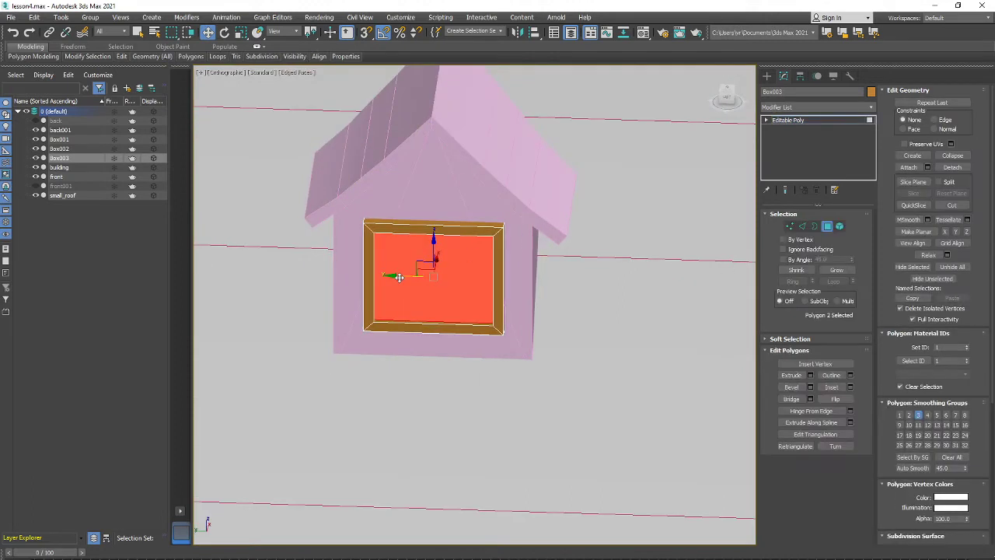
pyautogui.click(837, 269)
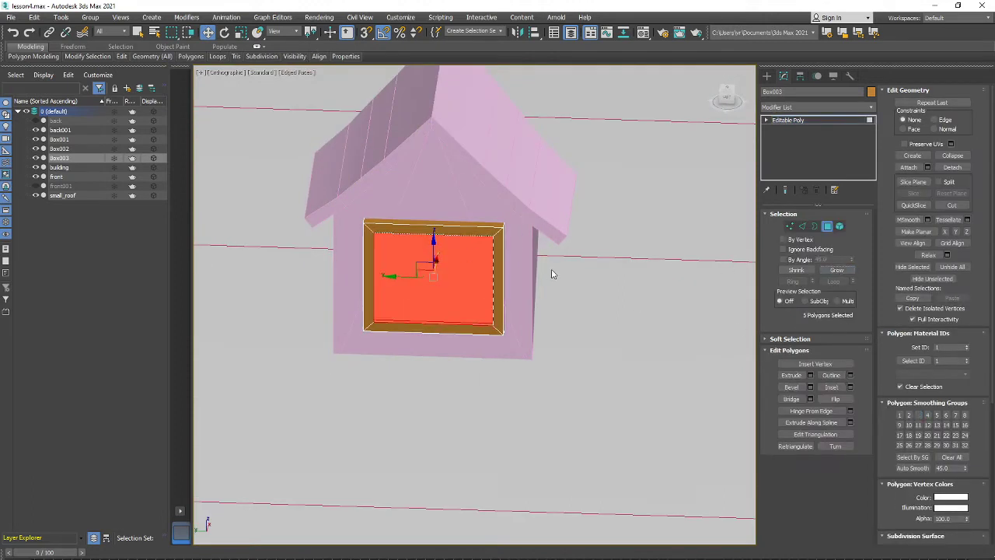
pyautogui.keyDown('alt'); pyautogui.moveTo(424, 244); pyautogui.dragTo(365, 168, button='middle'); pyautogui.keyUp('alt')
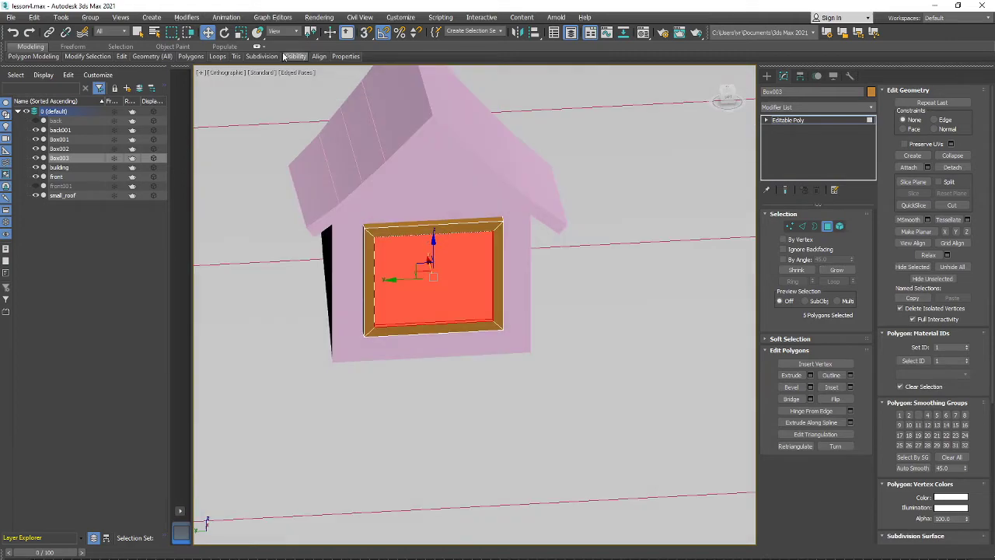
pyautogui.click(247, 38)
pyautogui.keyDown('alt'); pyautogui.moveTo(414, 253); pyautogui.dragTo(382, 236, button='middle'); pyautogui.keyUp('alt')
pyautogui.scroll(3, 413, 267)
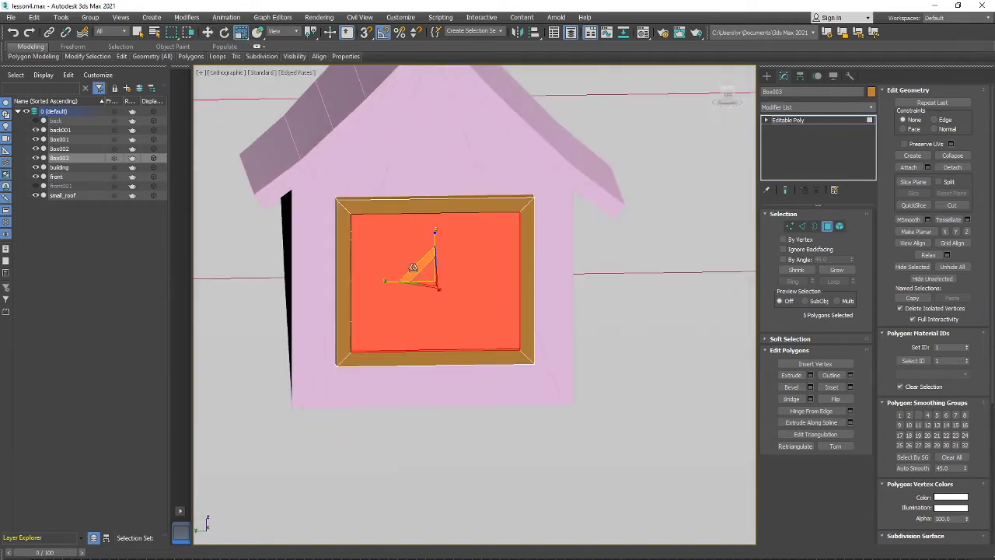
pyautogui.moveTo(417, 269); pyautogui.dragTo(416, 283)
pyautogui.scroll(-5, 498, 307)
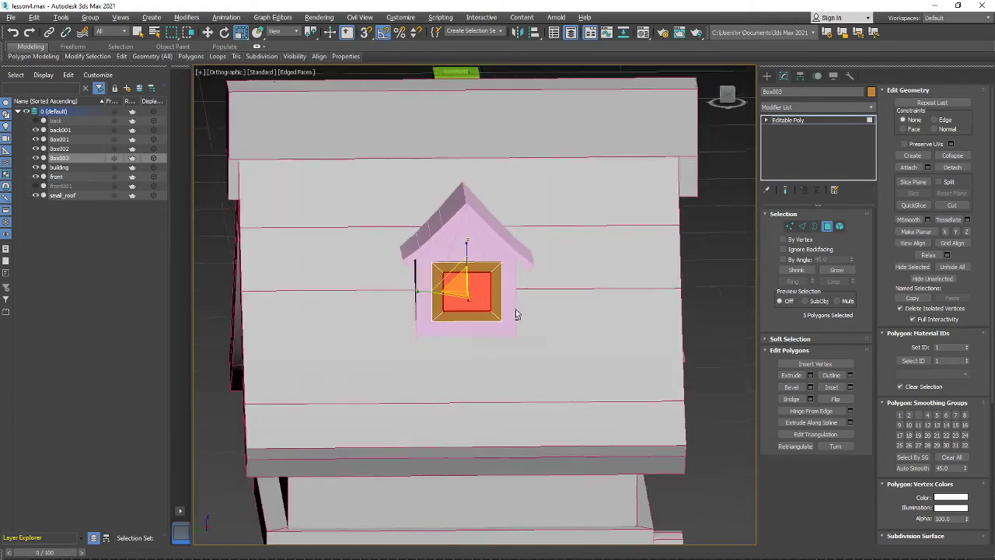
# Select only the recessed pane polygon of the window and move it slightly deeper along X into the dormer wall.
pyautogui.keyDown('alt'); pyautogui.moveTo(517, 313); pyautogui.dragTo(480, 311, button='middle'); pyautogui.keyUp('alt')
pyautogui.scroll(3, 509, 294)
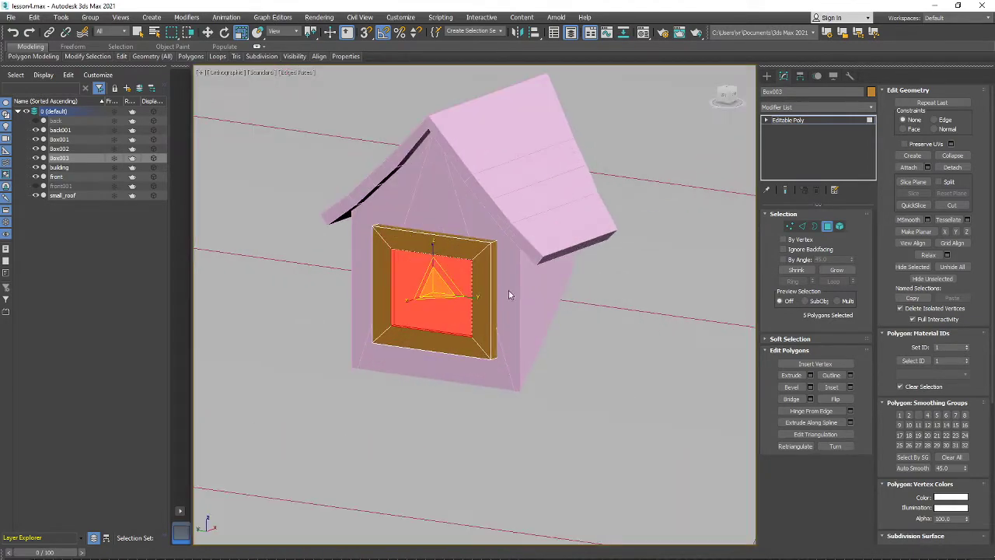
pyautogui.click(828, 227)
pyautogui.click(827, 227)
pyautogui.click(452, 297)
pyautogui.press('w')
pyautogui.keyDown('alt'); pyautogui.moveTo(427, 294); pyautogui.dragTo(406, 305, button='middle'); pyautogui.keyUp('alt')
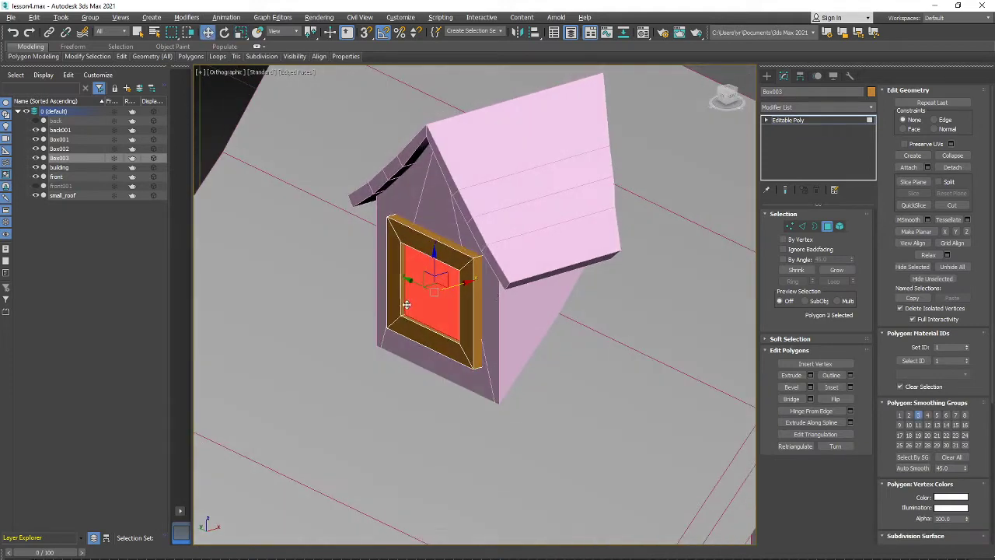
pyautogui.moveTo(468, 286); pyautogui.dragTo(472, 285)
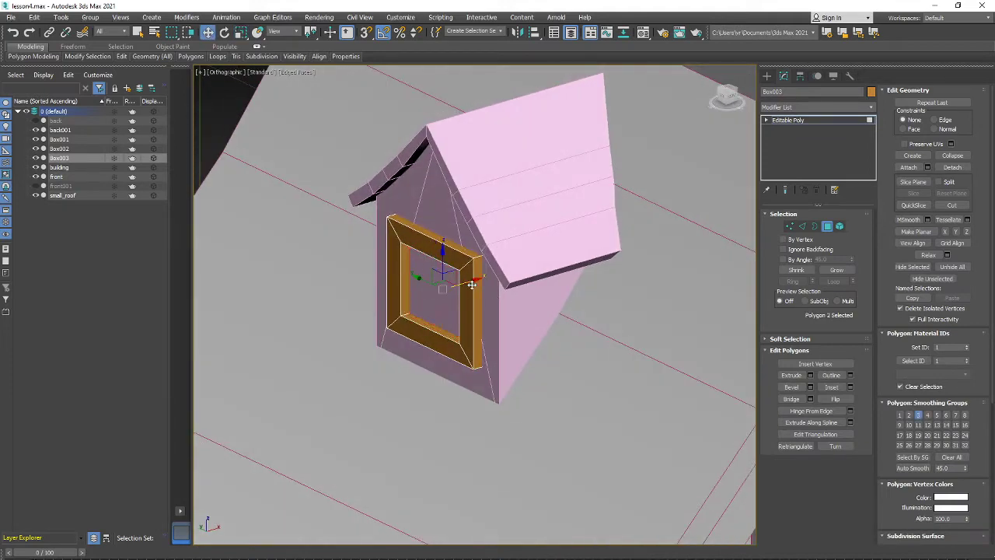
# Select the whole window element of Box003 and move it slightly outward from the dormer wall along X.
pyautogui.click(840, 225)
pyautogui.click(467, 347)
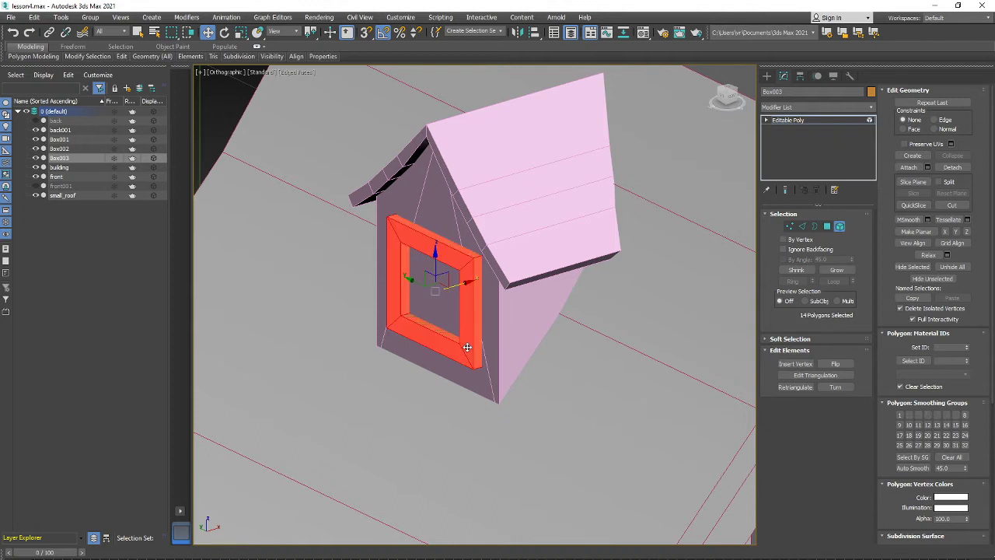
pyautogui.moveTo(463, 285); pyautogui.dragTo(460, 286)
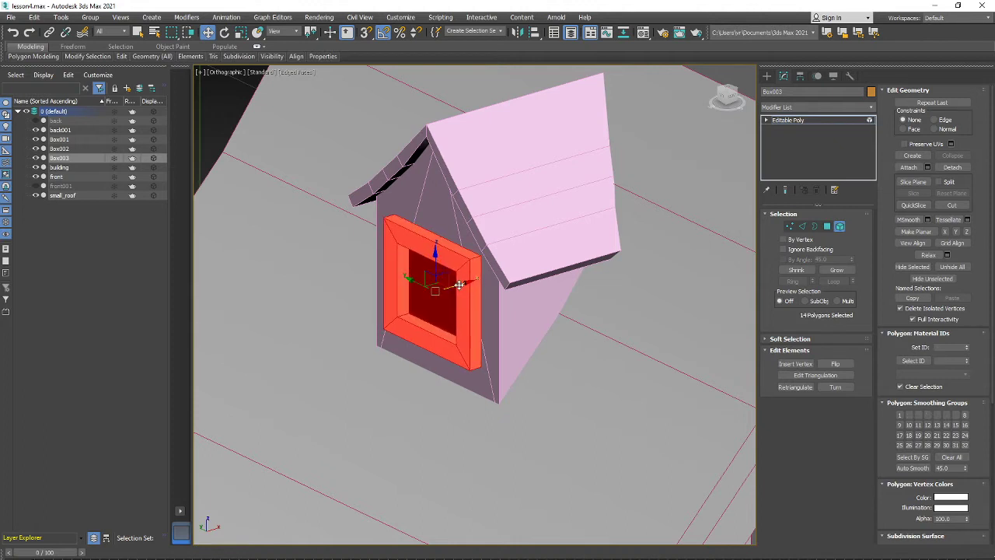
pyautogui.press('Delete')
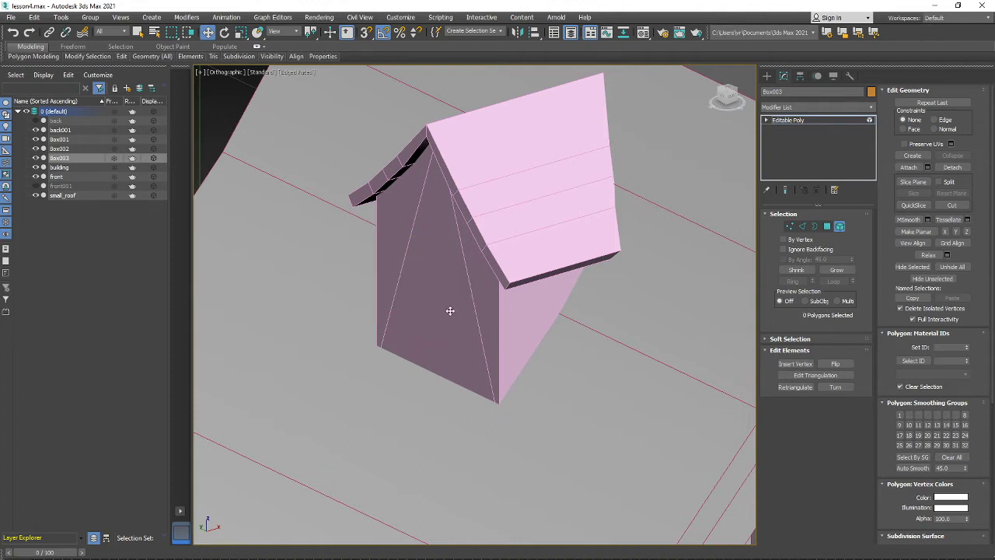
pyautogui.hotkey('ctrl', 'z')
# Select the hidden back polygon of Box003 in wireframe display and delete it.
pyautogui.click(827, 227)
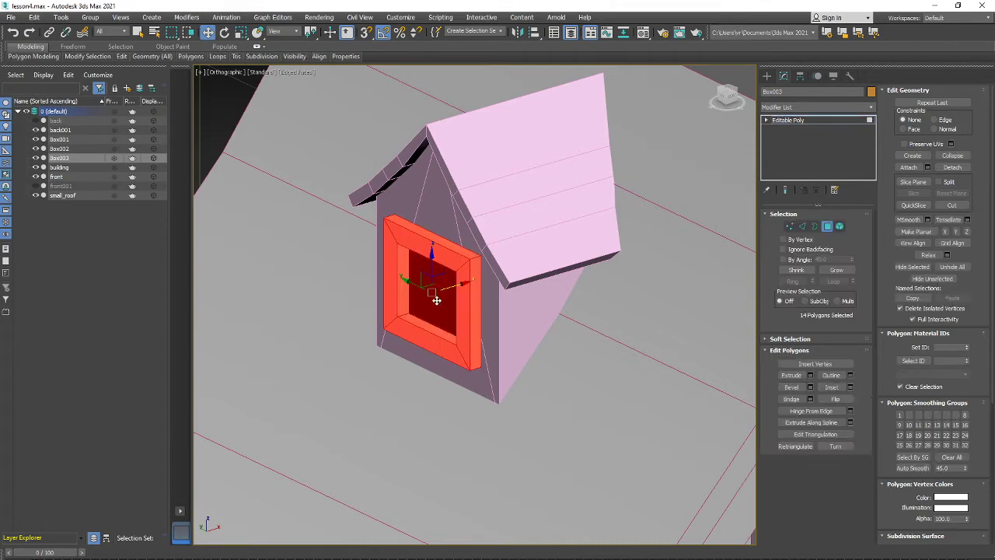
pyautogui.click(448, 307)
pyautogui.press('F3')
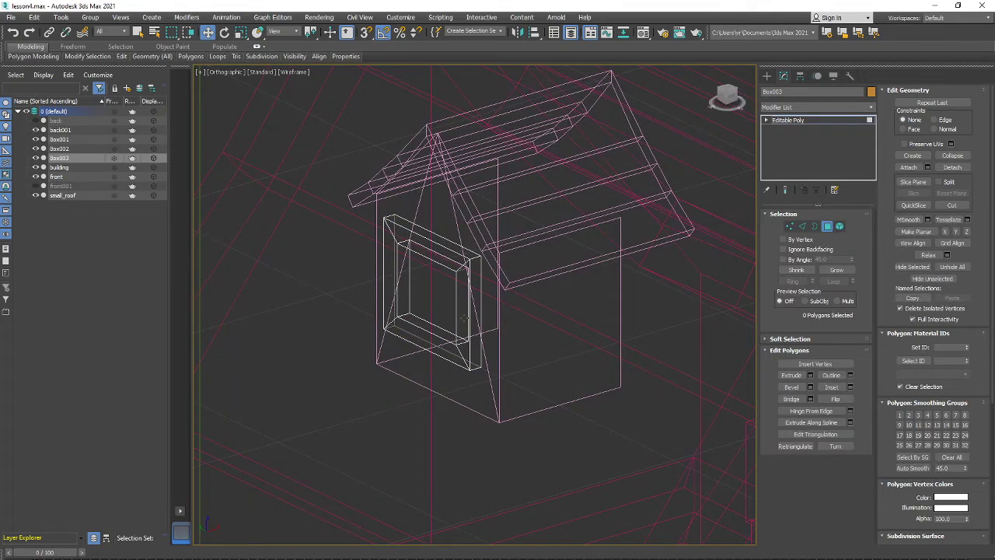
pyautogui.click(464, 317)
pyautogui.keyDown('alt'); pyautogui.moveTo(464, 317); pyautogui.dragTo(396, 321, button='middle'); pyautogui.keyUp('alt')
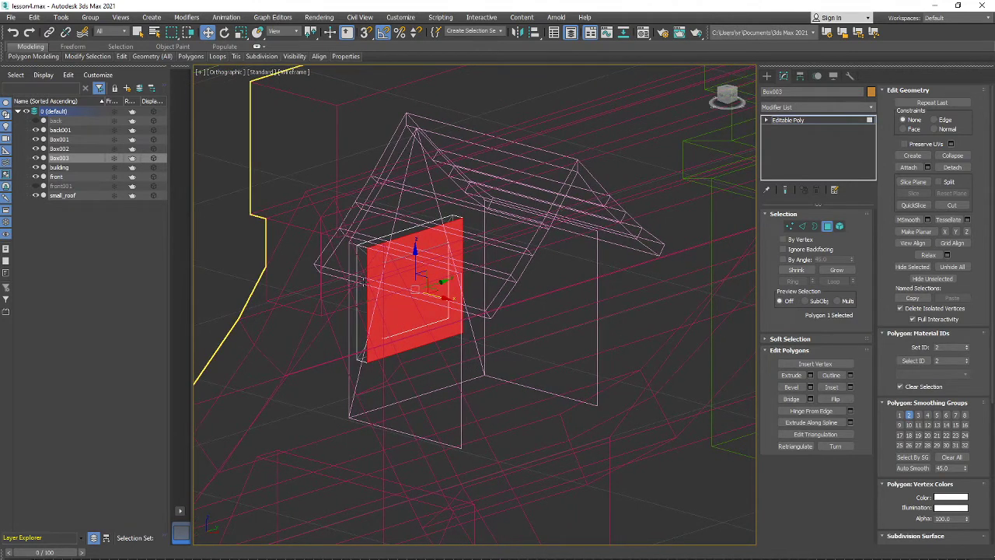
pyautogui.press('Delete')
pyautogui.scroll(-5, 387, 397)
pyautogui.moveTo(387, 397); pyautogui.dragTo(372, 320, button='middle')
pyautogui.click(828, 226)
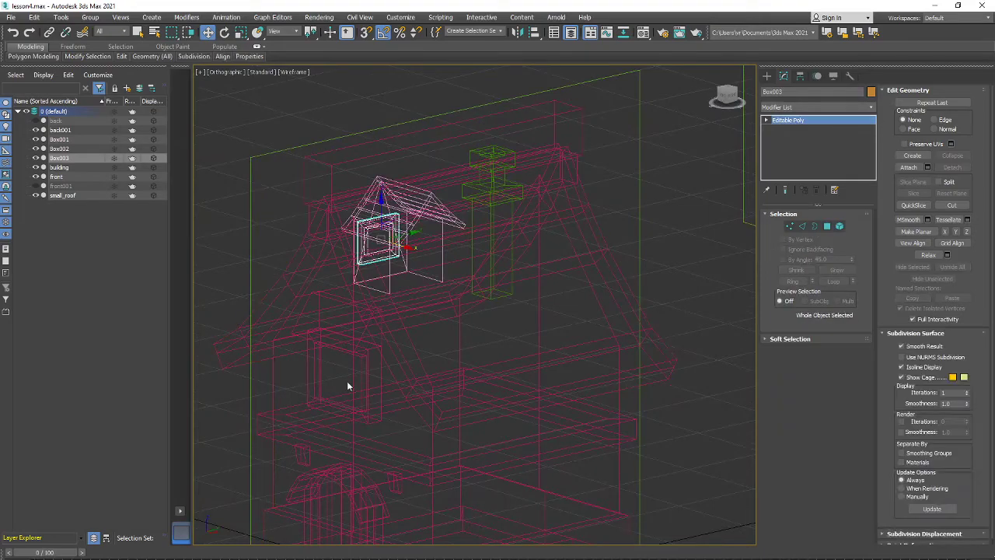
# Select the building object and try to pick the back polygon of its front gable window in wireframe.
pyautogui.click(370, 369)
pyautogui.click(828, 225)
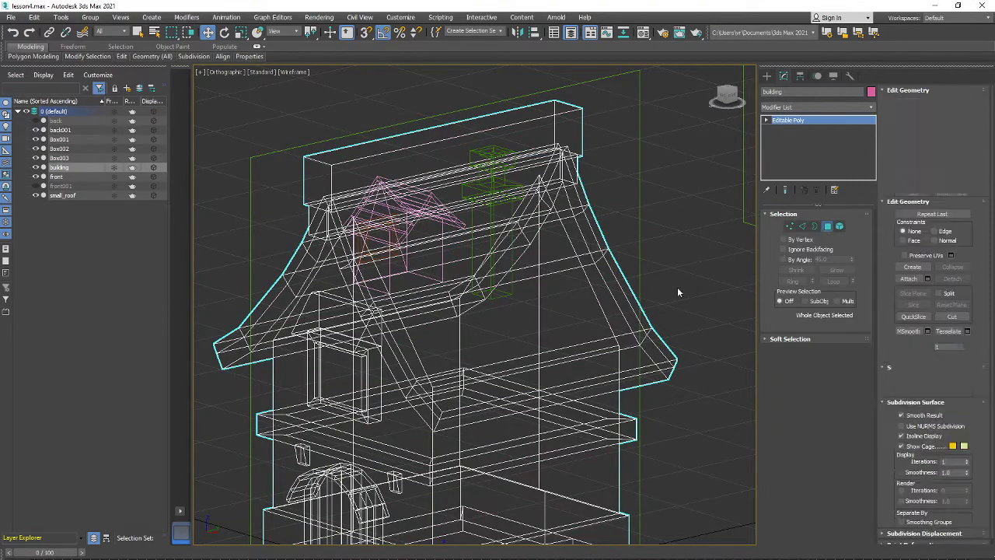
pyautogui.click(545, 326)
pyautogui.click(335, 383)
pyautogui.keyDown('alt'); pyautogui.moveTo(335, 383); pyautogui.dragTo(595, 383, button='middle'); pyautogui.keyUp('alt')
pyautogui.scroll(5, 268, 380)
pyautogui.moveTo(257, 378); pyautogui.dragTo(287, 373, button='middle')
pyautogui.doubleClick(412, 338)
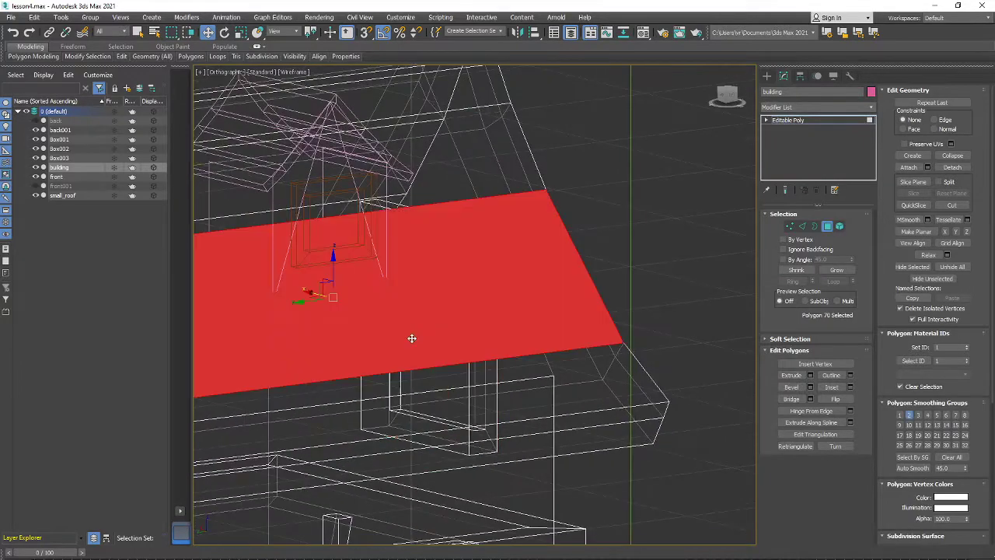
pyautogui.moveTo(525, 335)
pyautogui.keyDown('alt'); pyautogui.mouseDown(button='middle')
pyautogui.moveTo(431, 336)
pyautogui.moveTo(423, 323)
pyautogui.moveTo(500, 309)
pyautogui.moveTo(438, 317)
pyautogui.moveTo(425, 336)
pyautogui.moveTo(432, 344)
pyautogui.moveTo(471, 291)
pyautogui.moveTo(583, 296)
pyautogui.moveTo(559, 272)
pyautogui.mouseUp(button='middle'); pyautogui.keyUp('alt')
# Select the front gable's window frame element in shaded display and hide all the building's other polygons.
pyautogui.click(840, 228)
pyautogui.scroll(-2, 420, 363)
pyautogui.press('F3')
pyautogui.scroll(-2, 432, 323)
pyautogui.click(435, 325)
pyautogui.press('F4')
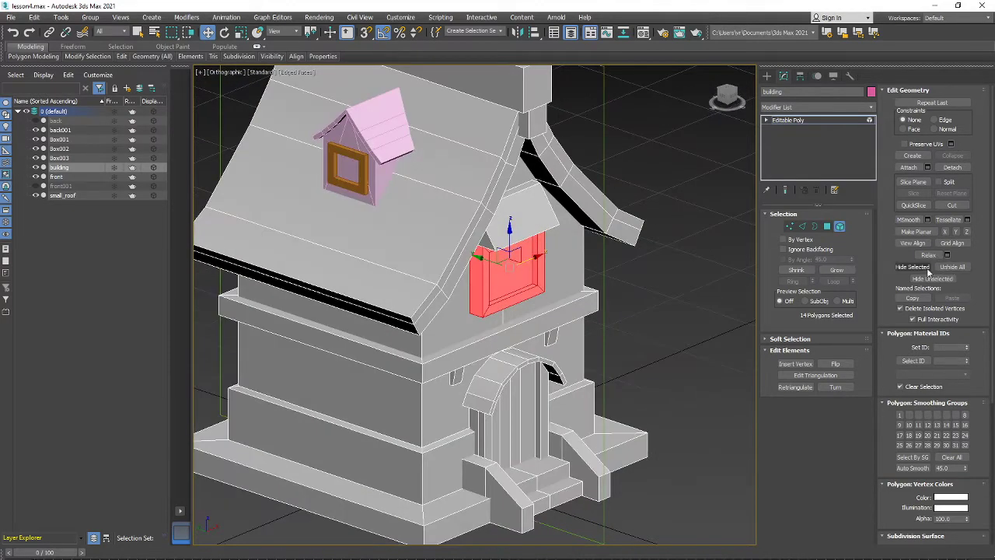
pyautogui.click(924, 280)
# Delete the back polygon of the isolated gable window frame.
pyautogui.keyDown('alt'); pyautogui.moveTo(545, 295); pyautogui.dragTo(569, 301, button='middle'); pyautogui.keyUp('alt')
pyautogui.scroll(5, 572, 318)
pyautogui.click(827, 226)
pyautogui.click(480, 261)
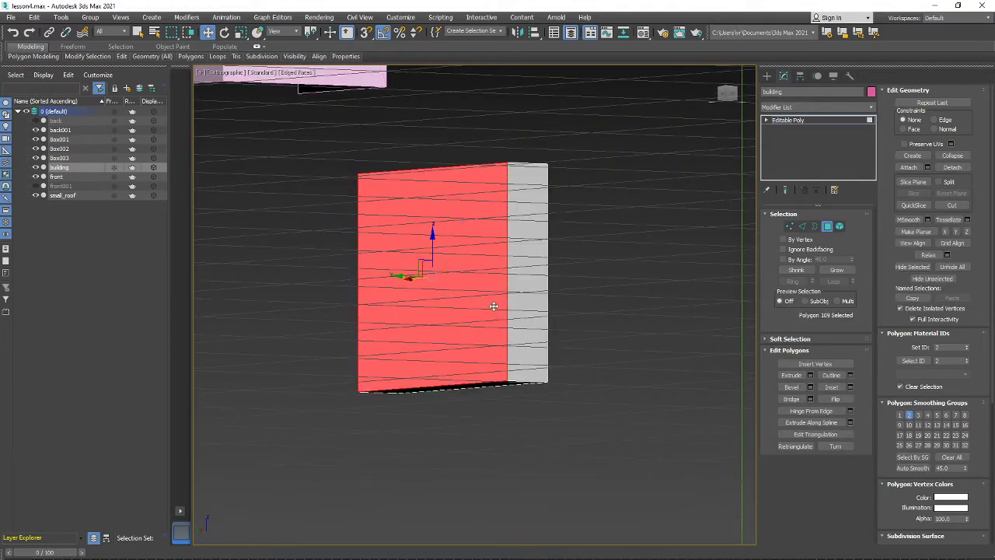
pyautogui.press('Delete')
pyautogui.scroll(-5, 506, 327)
pyautogui.keyDown('alt'); pyautogui.moveTo(506, 326); pyautogui.dragTo(426, 350, button='middle'); pyautogui.keyUp('alt')
pyautogui.click(827, 226)
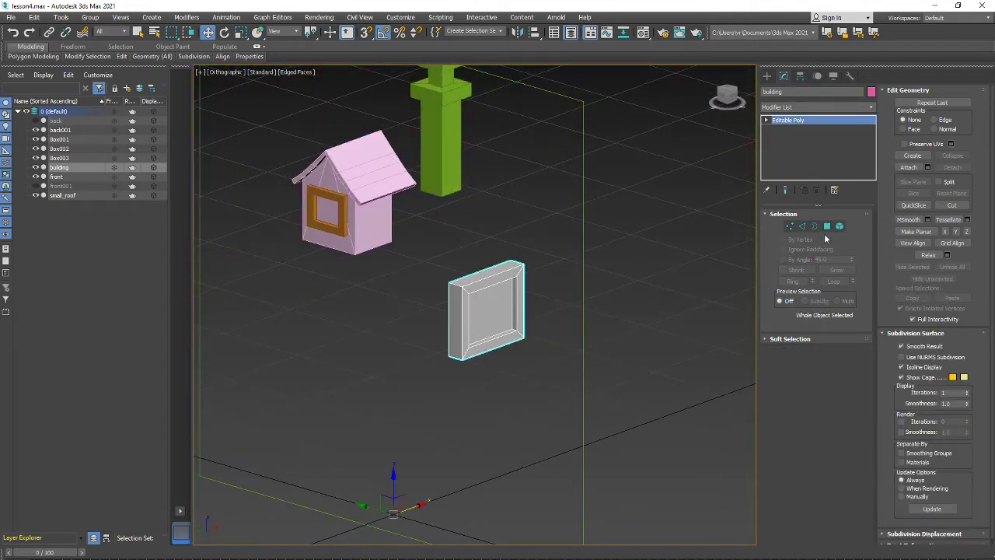
# Unhide all of the building's hidden polygons and bring the whole house back into view.
pyautogui.click(827, 226)
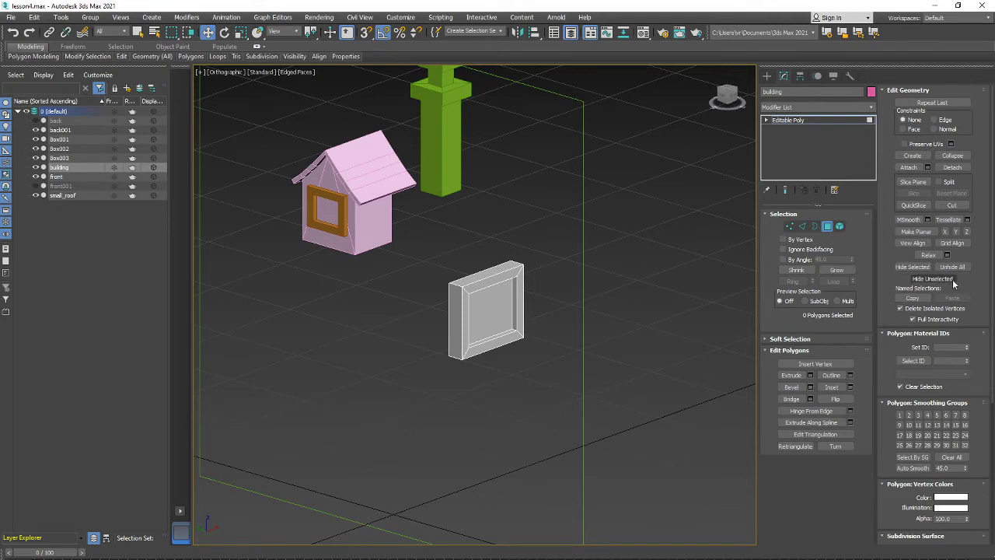
pyautogui.click(955, 269)
pyautogui.press('z')
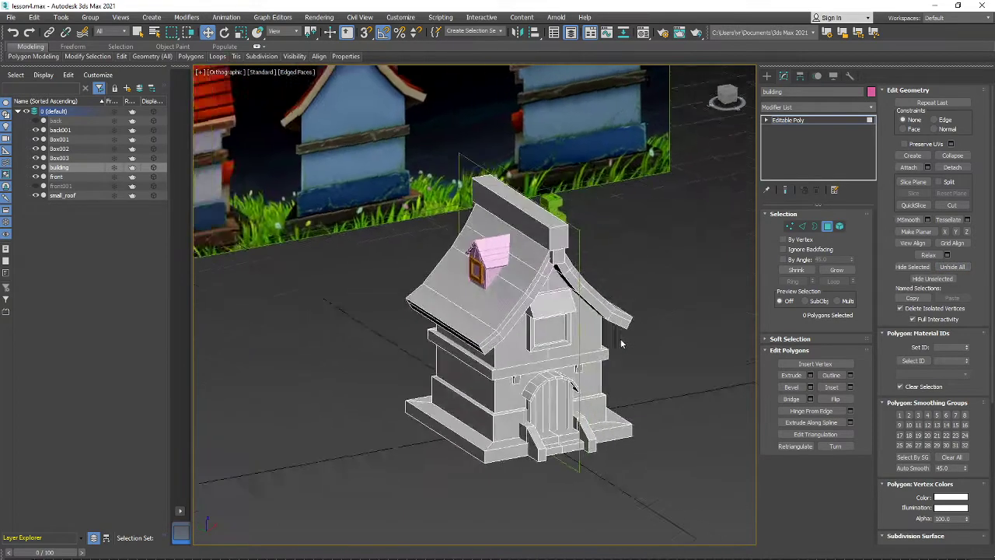
# Hide the side polygon of the main roof's ridge beam and restore it by unhiding all polygons.
pyautogui.keyDown('alt'); pyautogui.moveTo(621, 275); pyautogui.dragTo(566, 277, button='middle'); pyautogui.keyUp('alt')
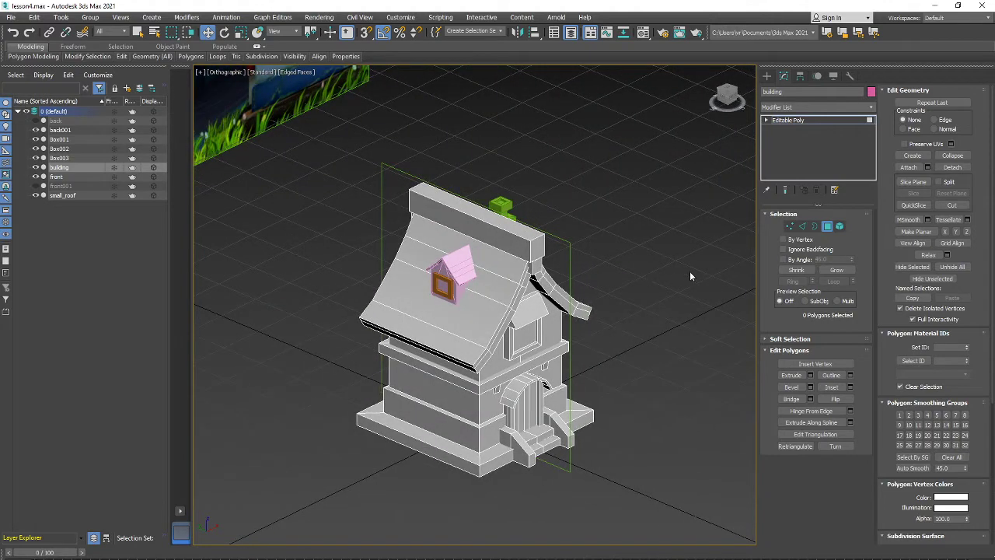
pyautogui.click(501, 285)
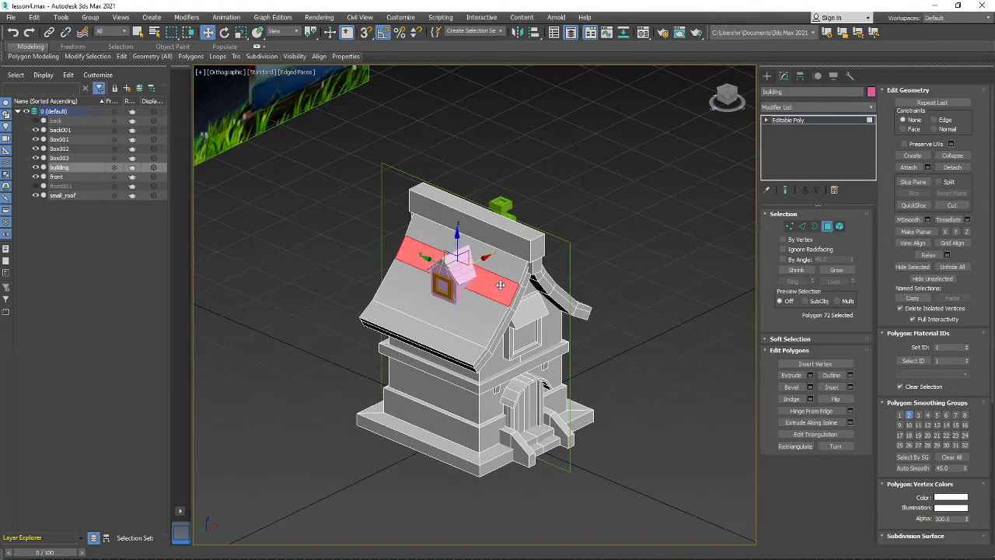
pyautogui.click(513, 239)
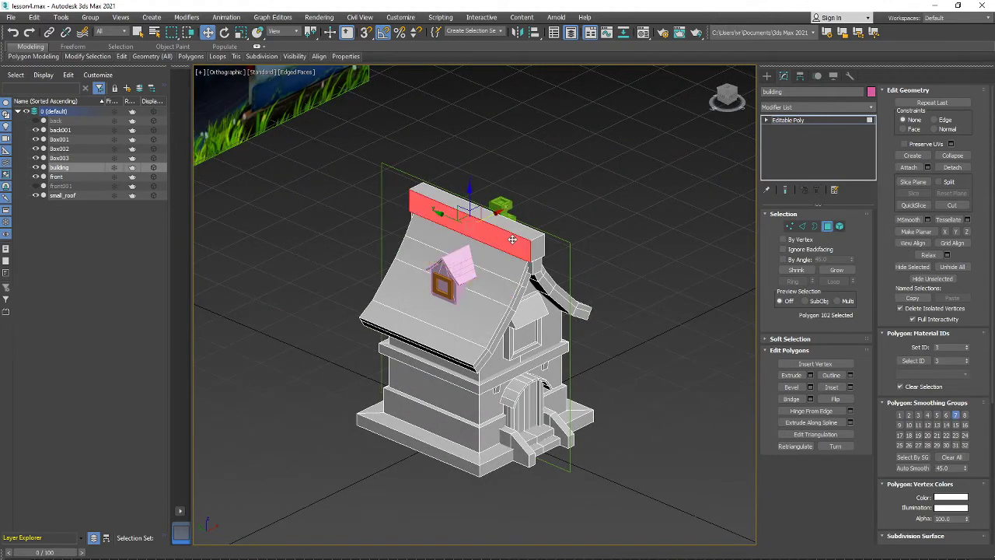
pyautogui.click(912, 266)
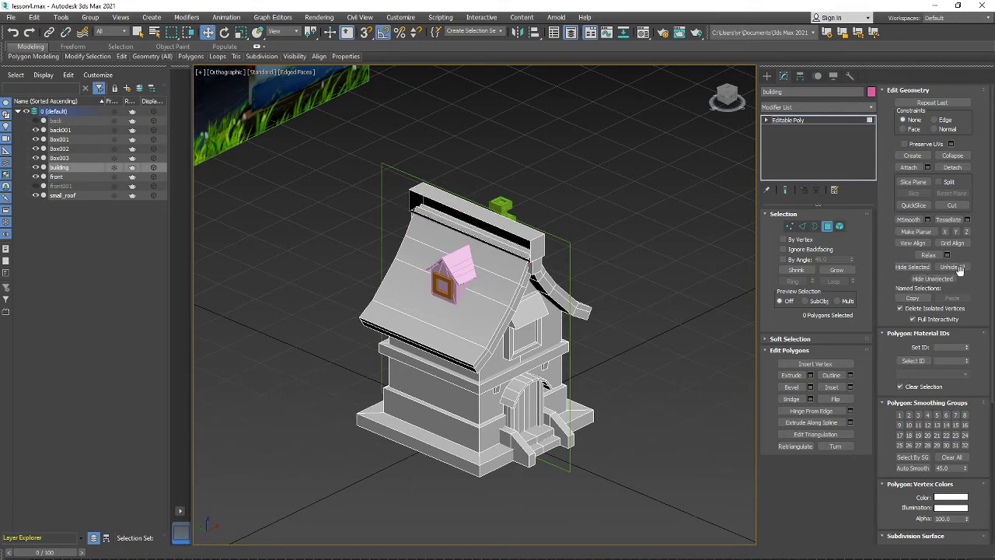
pyautogui.click(960, 268)
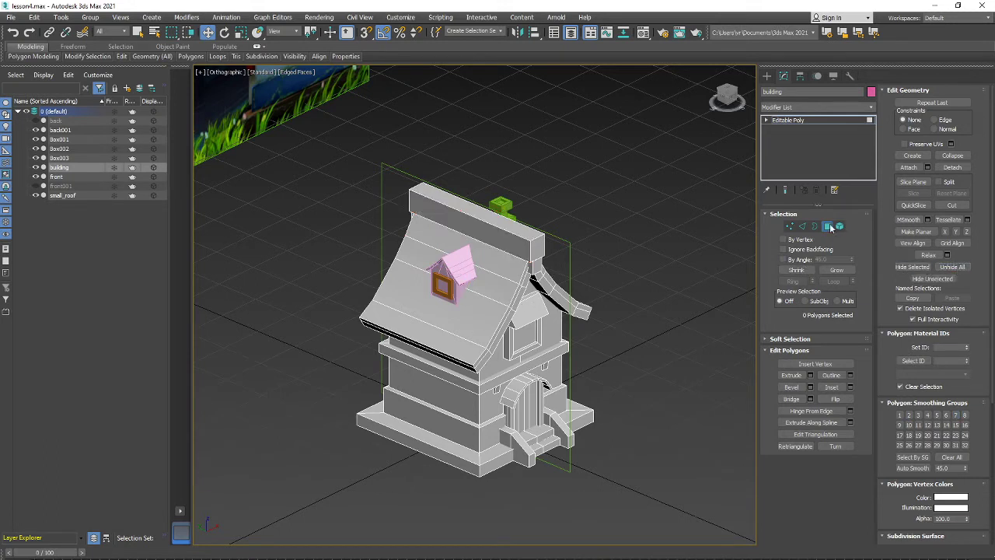
# Attach small_roof, Box001, Box002 and Box003 to the building object, combining the dormer, its window frame and the chimney with it.
pyautogui.click(828, 227)
pyautogui.rightClick(510, 294)
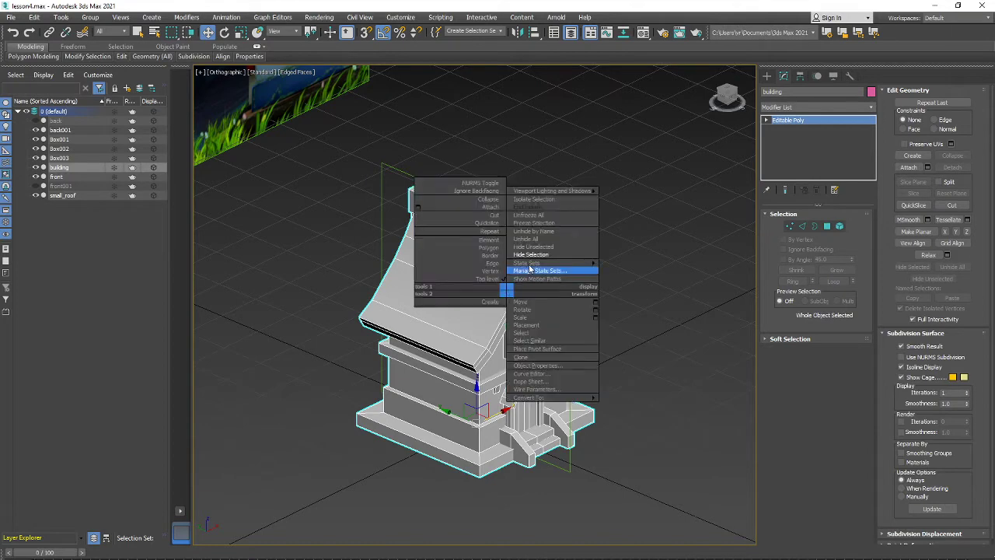
pyautogui.click(542, 248)
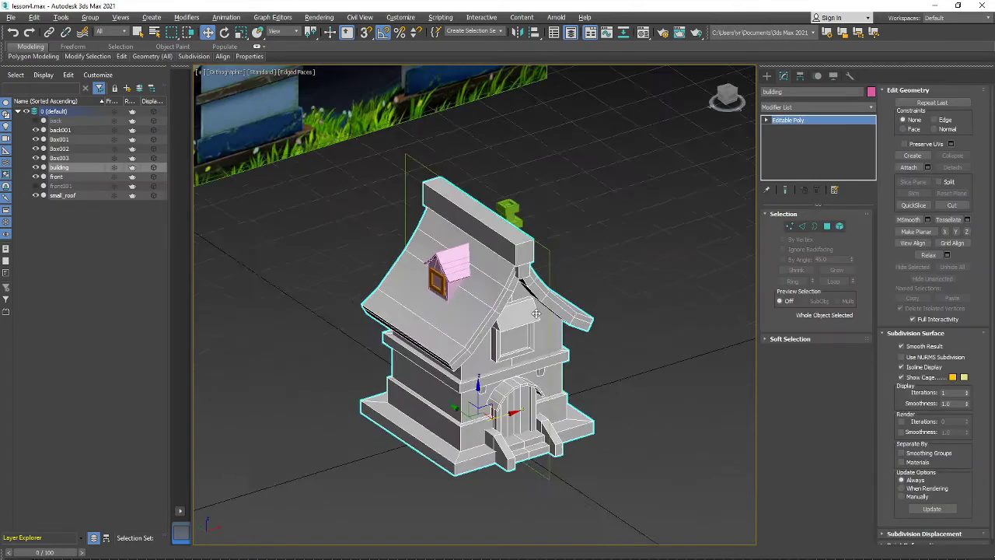
pyautogui.moveTo(575, 298)
pyautogui.keyDown('alt'); pyautogui.mouseDown(button='middle')
pyautogui.moveTo(544, 304)
pyautogui.moveTo(555, 309)
pyautogui.moveTo(454, 308)
pyautogui.moveTo(576, 311)
pyautogui.mouseUp(button='middle'); pyautogui.keyUp('alt')
pyautogui.scroll(3, 560, 308)
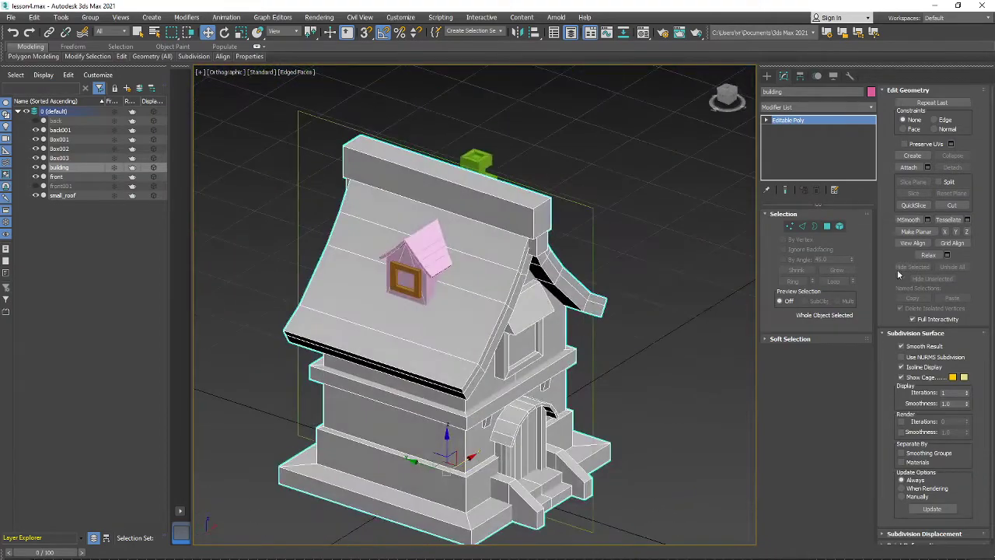
pyautogui.click(909, 166)
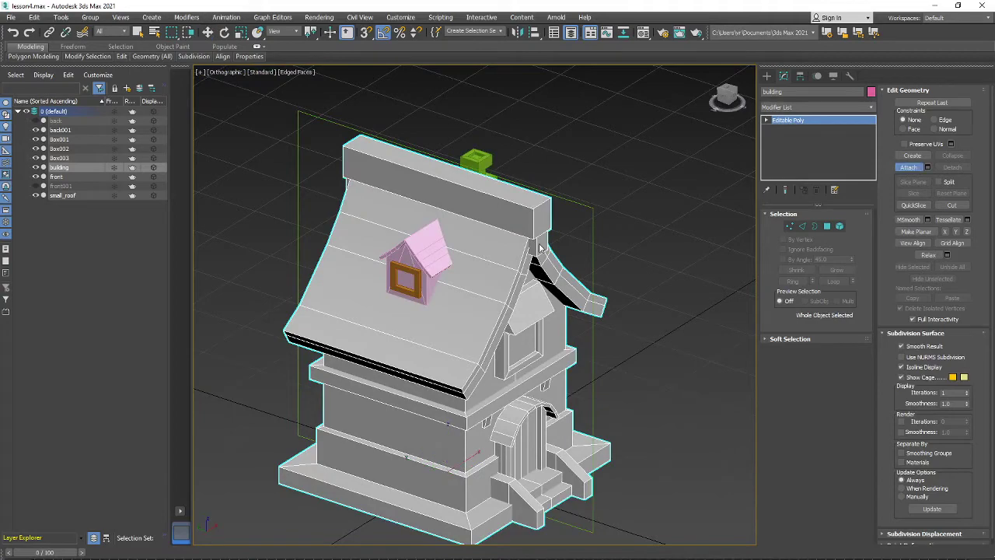
pyautogui.click(430, 265)
pyautogui.click(403, 257)
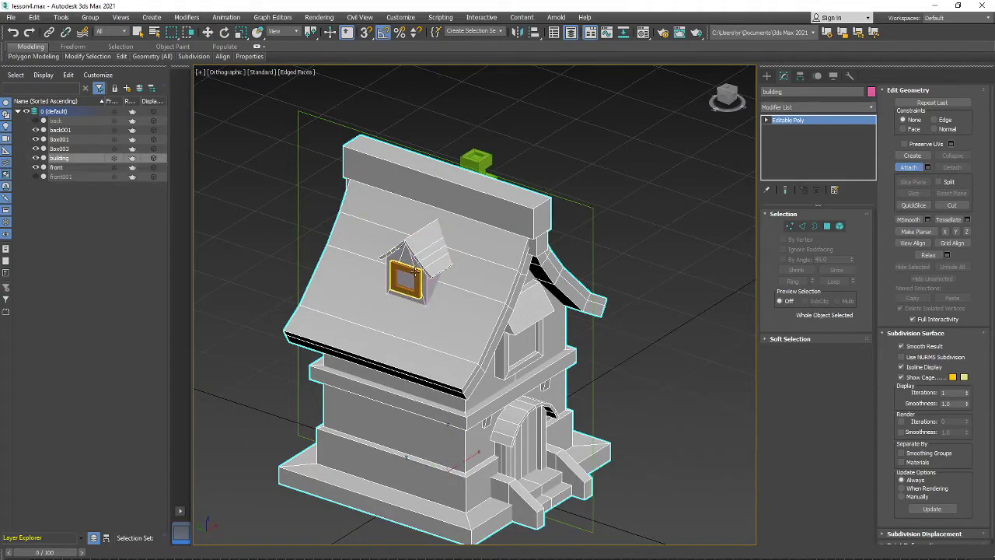
pyautogui.click(415, 271)
pyautogui.click(480, 164)
pyautogui.keyDown('alt'); pyautogui.moveTo(520, 193); pyautogui.dragTo(480, 216, button='middle'); pyautogui.keyUp('alt')
pyautogui.scroll(-5, 477, 203)
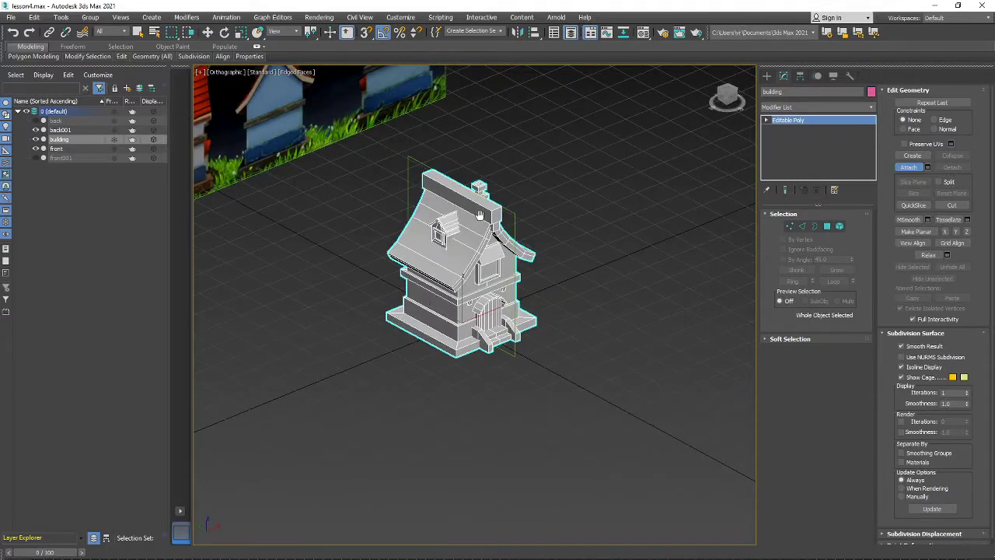
pyautogui.click(910, 168)
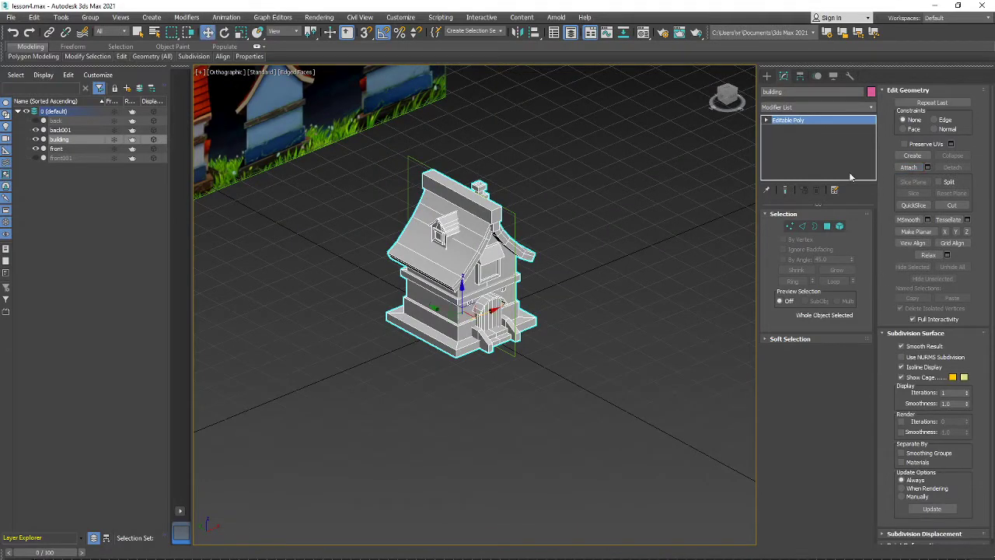
# Compare the roof ridge and small dormer with the front reference image to check which roof trim is missing.
pyautogui.keyDown('alt'); pyautogui.moveTo(337, 222); pyautogui.dragTo(546, 259, button='middle'); pyautogui.keyUp('alt')
pyautogui.scroll(5, 517, 257)
pyautogui.scroll(-5, 499, 271)
pyautogui.keyDown('alt'); pyautogui.moveTo(496, 258); pyautogui.dragTo(608, 369, button='middle'); pyautogui.keyUp('alt')
pyautogui.scroll(4, 556, 342)
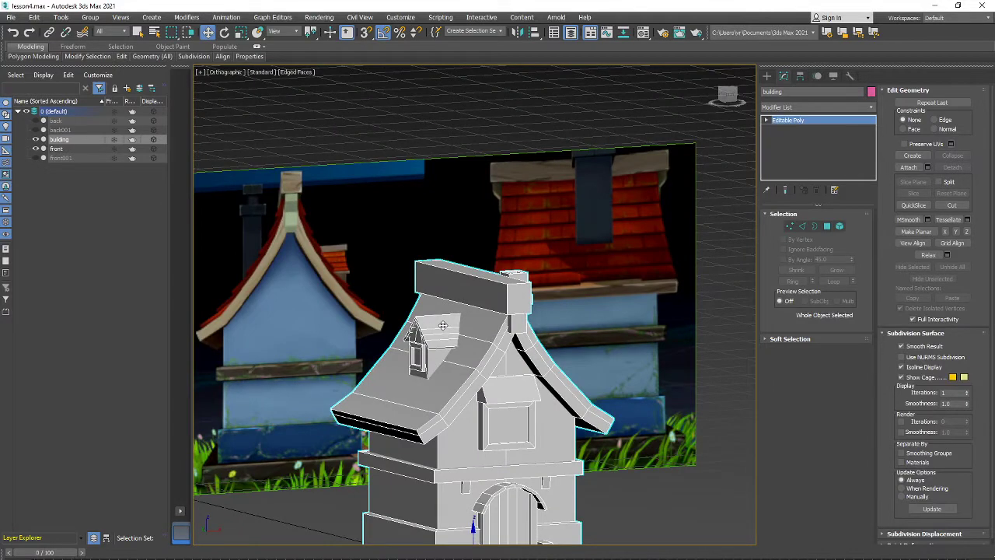
pyautogui.scroll(4, 442, 325)
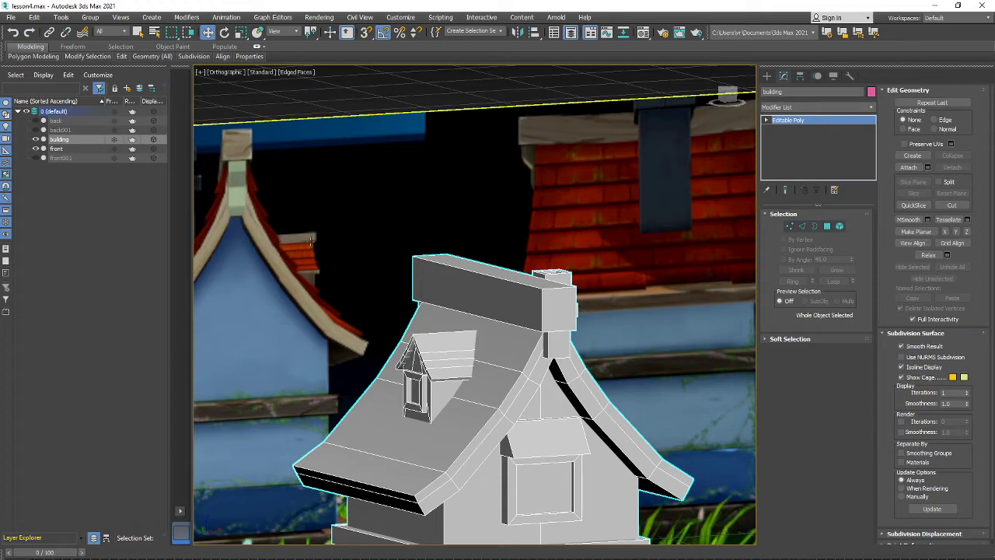
pyautogui.scroll(-6, 537, 269)
pyautogui.moveTo(560, 273)
pyautogui.keyDown('alt'); pyautogui.mouseDown(button='middle')
pyautogui.moveTo(589, 285)
pyautogui.moveTo(566, 281)
pyautogui.mouseUp(button='middle'); pyautogui.keyUp('alt')
pyautogui.scroll(3, 566, 281)
pyautogui.scroll(3, 576, 307)
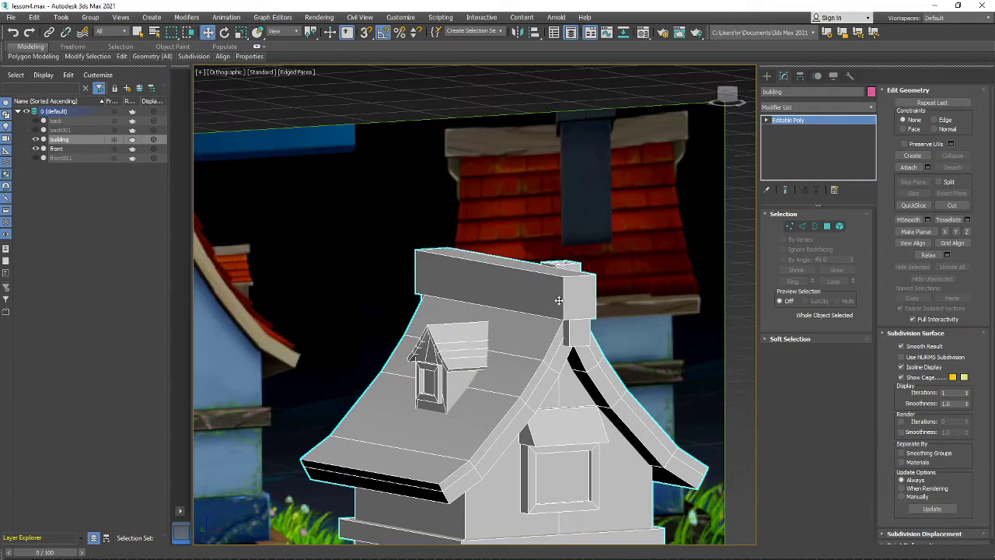
# Select the main roof's ridge beam as an element of the building, ready for rotating.
pyautogui.click(839, 226)
pyautogui.click(571, 254)
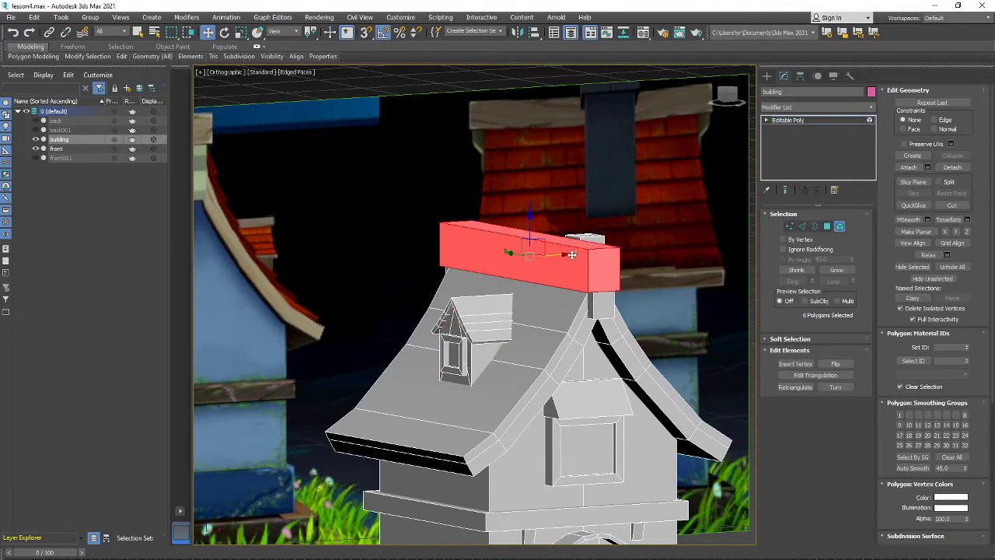
pyautogui.click(224, 32)
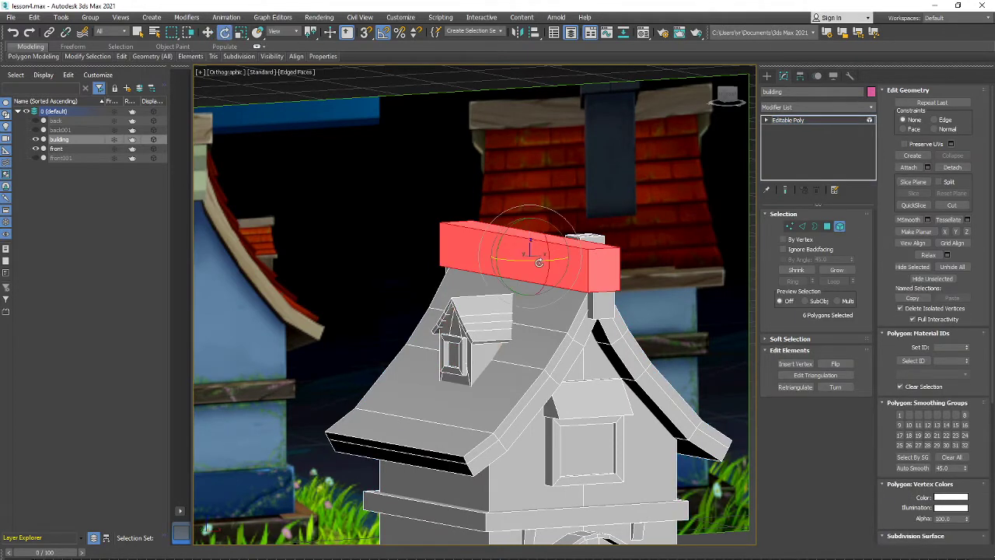
# Try rotating and moving a copy of the ridge beam away from the ridge, and undo the shift.
pyautogui.moveTo(539, 262); pyautogui.dragTo(493, 265)
pyautogui.click(589, 348)
pyautogui.click(241, 32)
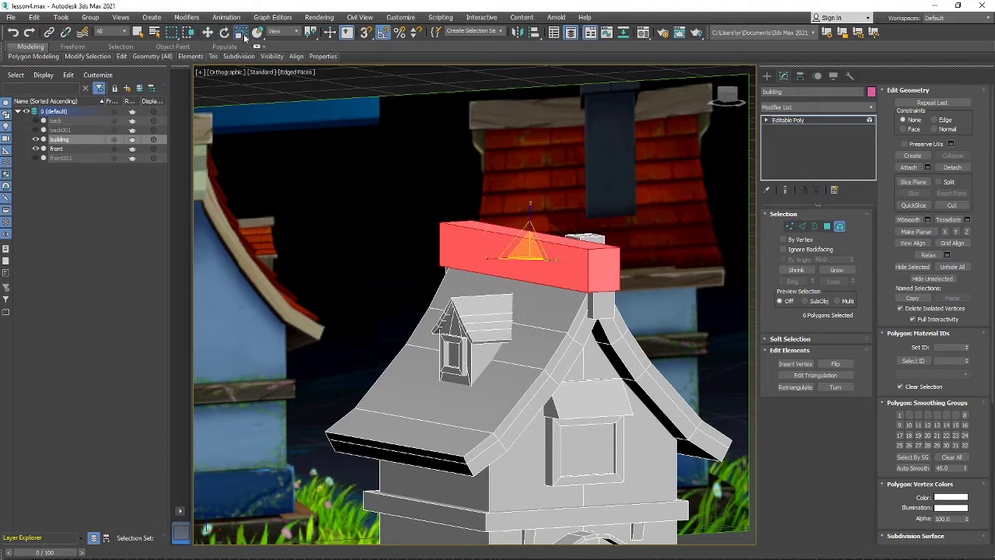
pyautogui.click(208, 32)
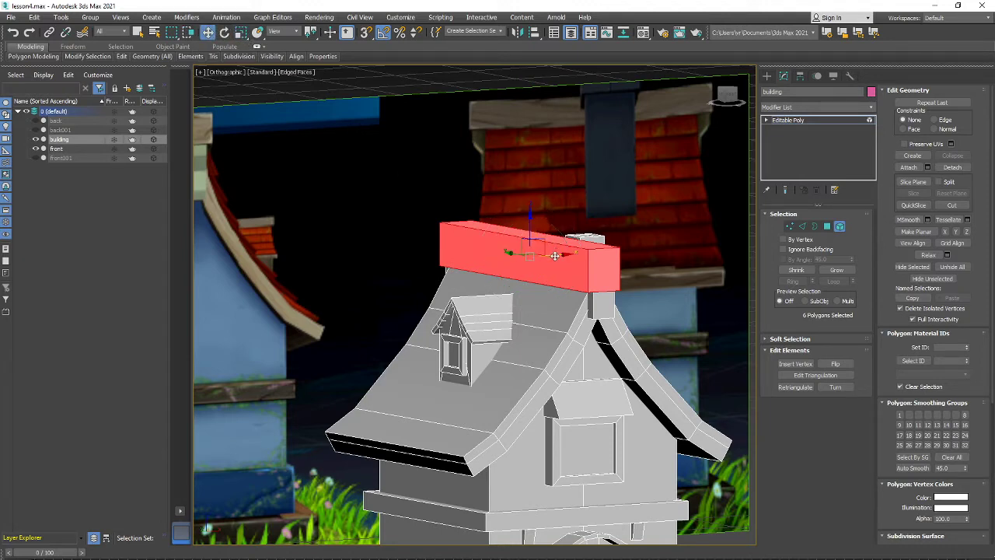
pyautogui.moveTo(557, 255); pyautogui.dragTo(445, 268)
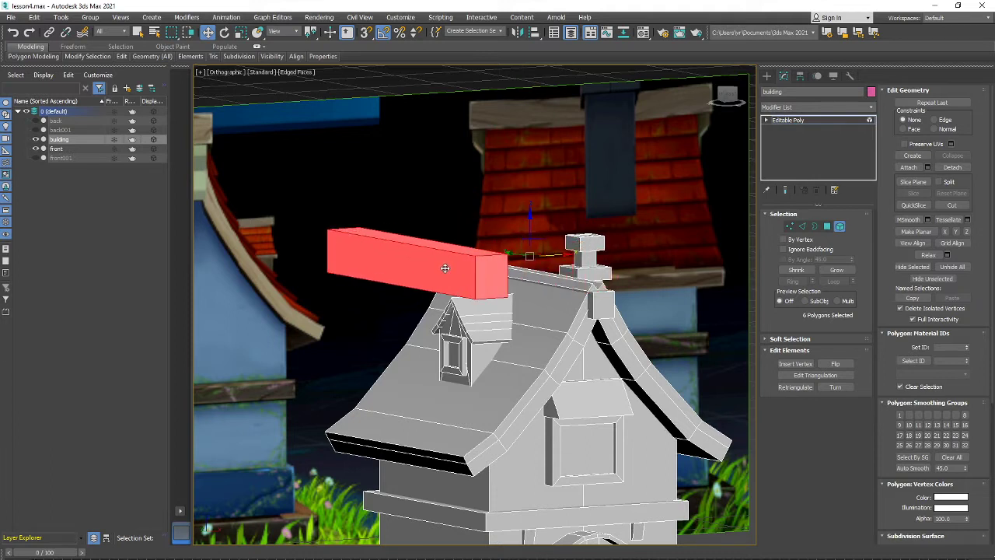
pyautogui.hotkey('ctrl', 'z')
pyautogui.moveTo(563, 259); pyautogui.dragTo(537, 250)
pyautogui.rightClick(449, 256)
pyautogui.rightClick(506, 262)
pyautogui.hotkey('alt', 'q')
pyautogui.rightClick(536, 251)
pyautogui.scroll(-3, 441, 223)
pyautogui.keyDown('alt'); pyautogui.moveTo(464, 220); pyautogui.dragTo(479, 235, button='middle'); pyautogui.keyUp('alt')
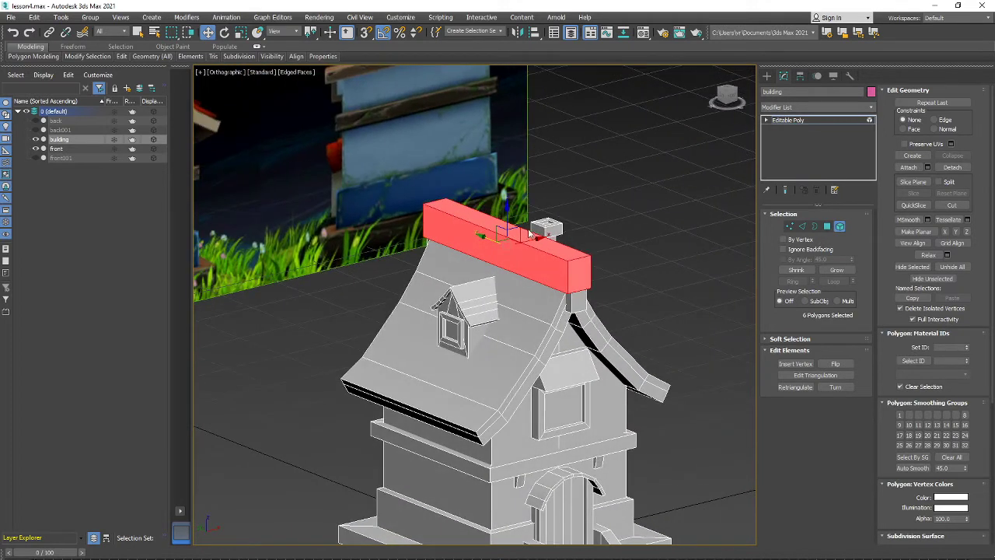
# Try to clone the ridge beam to an element turned crosswise to the main ridge.
pyautogui.click(226, 31)
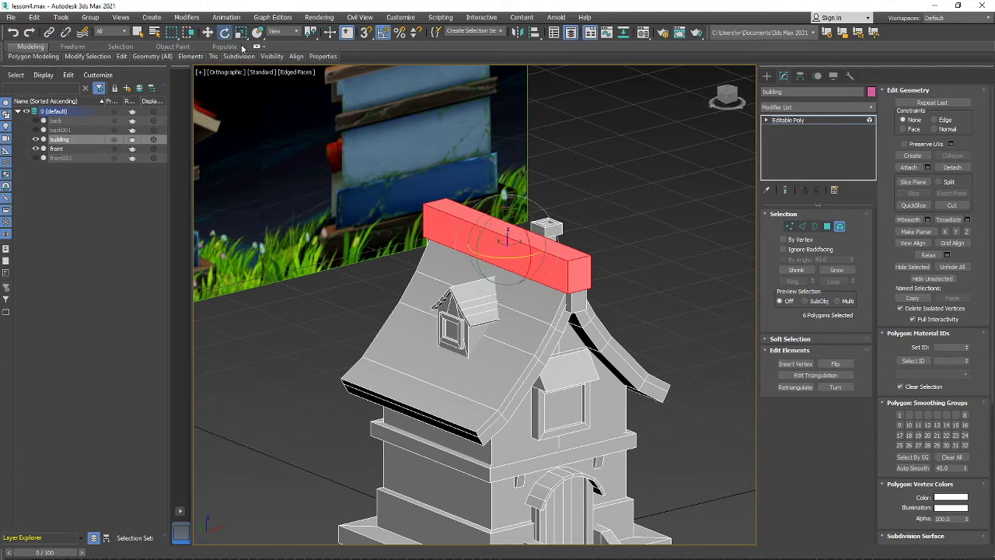
pyautogui.moveTo(511, 263); pyautogui.dragTo(466, 257)
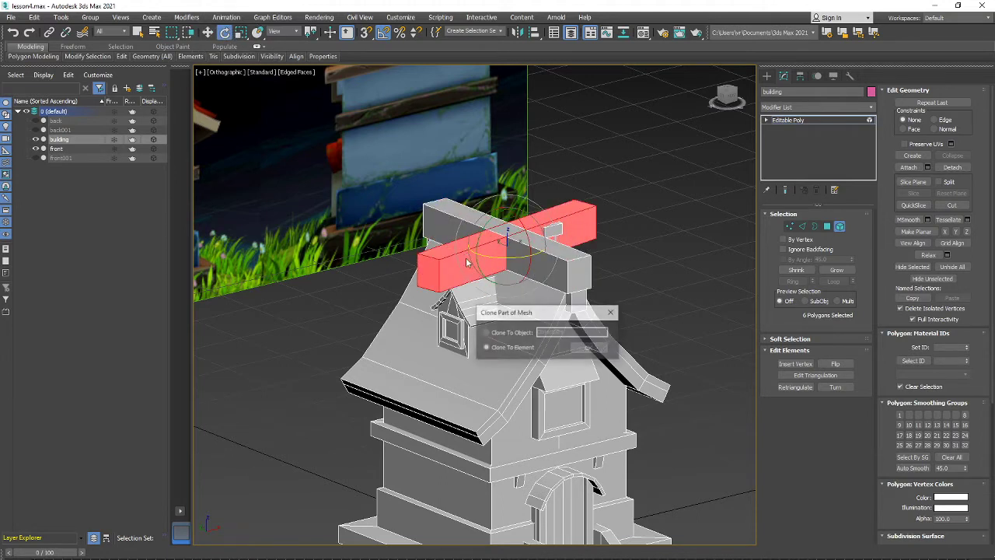
pyautogui.click(591, 348)
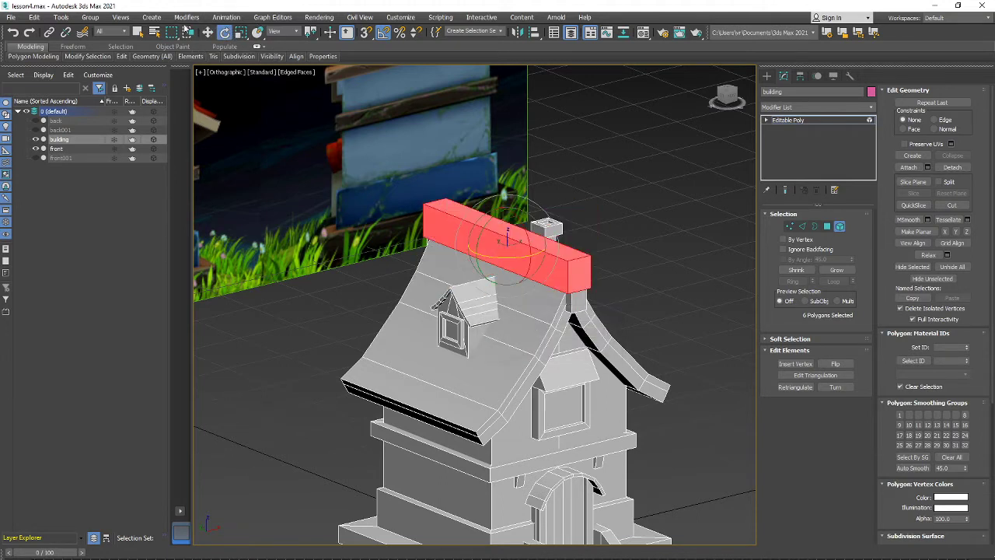
pyautogui.click(207, 32)
pyautogui.moveTo(539, 254); pyautogui.dragTo(529, 223)
# Clone the ridge beam to an element rotated perpendicular to the main ridge, in line with the small dormer.
pyautogui.click(224, 32)
pyautogui.moveTo(520, 258); pyautogui.dragTo(472, 255)
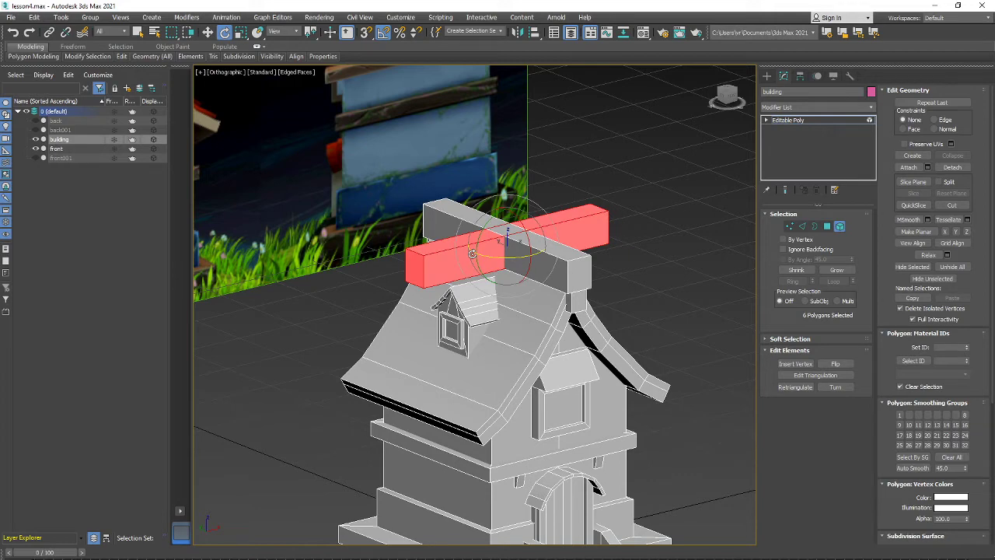
pyautogui.keyDown('shift'); pyautogui.moveTo(472, 254); pyautogui.dragTo(473, 255); pyautogui.keyUp('shift')
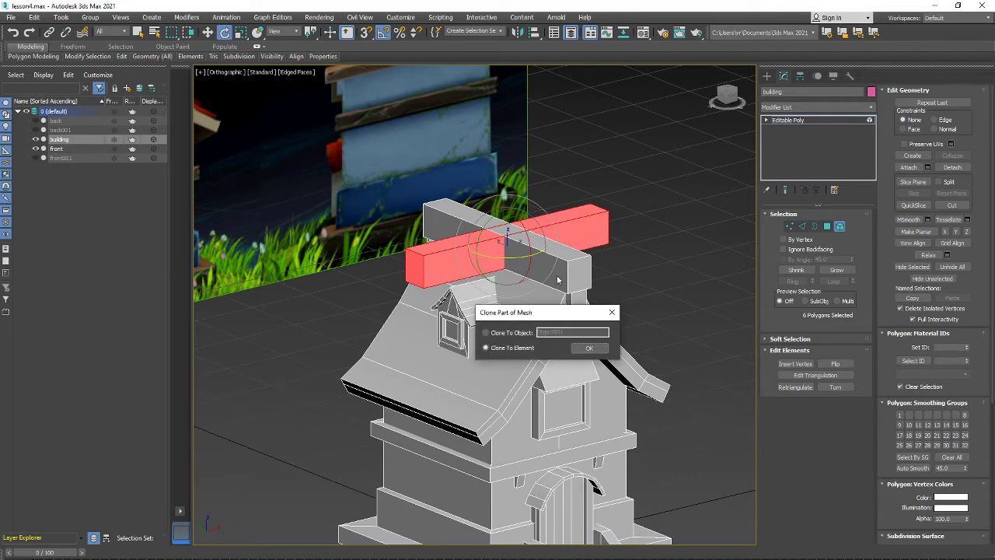
pyautogui.click(589, 349)
pyautogui.keyDown('alt'); pyautogui.moveTo(483, 263); pyautogui.dragTo(532, 227, button='middle'); pyautogui.keyUp('alt')
# Move the crosswise beam copy down to the peak of the small dormer's roof.
pyautogui.click(208, 32)
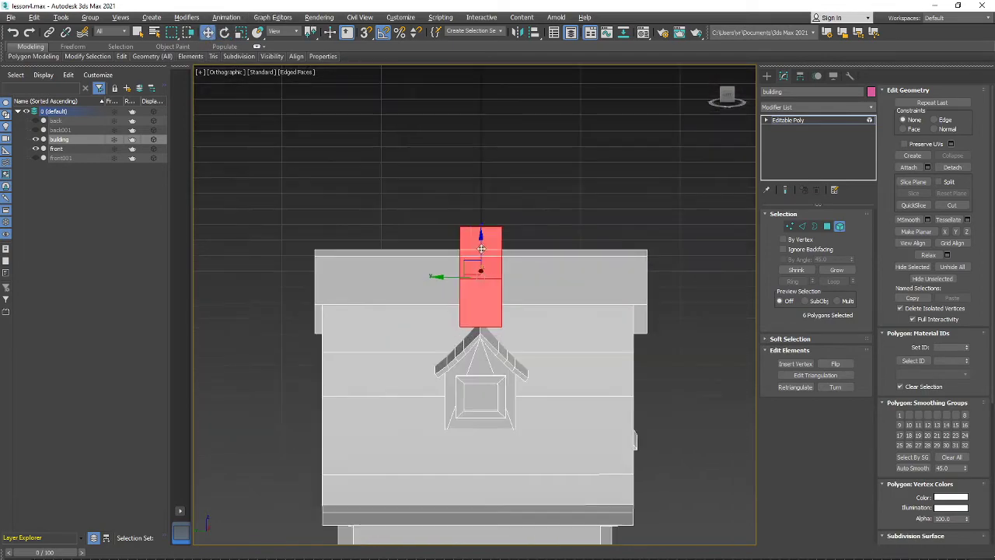
pyautogui.keyDown('alt'); pyautogui.moveTo(545, 280); pyautogui.dragTo(437, 181, button='middle'); pyautogui.keyUp('alt')
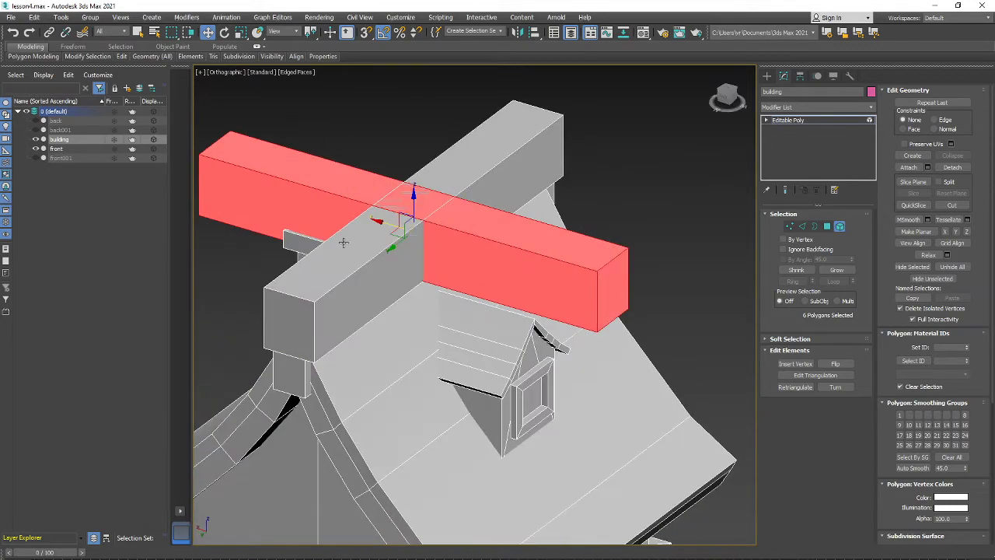
pyautogui.moveTo(420, 203); pyautogui.dragTo(454, 277)
pyautogui.keyDown('alt'); pyautogui.moveTo(580, 301); pyautogui.dragTo(517, 277, button='middle'); pyautogui.keyUp('alt')
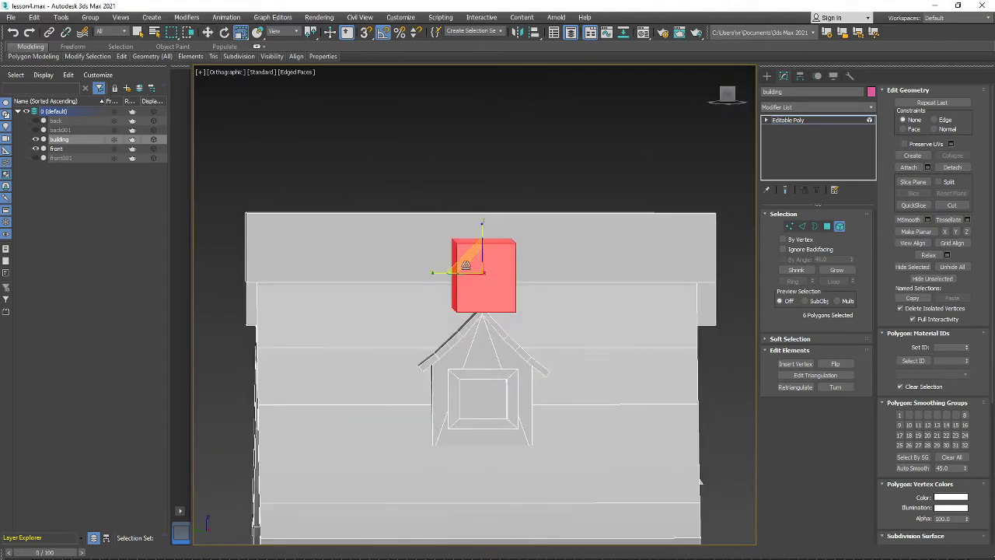
# Scale the crosswise beam down to a thin cross-section and shorten it to roughly the dormer roof's length.
pyautogui.click(241, 32)
pyautogui.keyDown('alt'); pyautogui.moveTo(443, 260); pyautogui.dragTo(470, 257, button='middle'); pyautogui.keyUp('alt')
pyautogui.moveTo(470, 256); pyautogui.dragTo(509, 334)
pyautogui.keyDown('alt'); pyautogui.moveTo(509, 334); pyautogui.dragTo(549, 356, button='middle'); pyautogui.keyUp('alt')
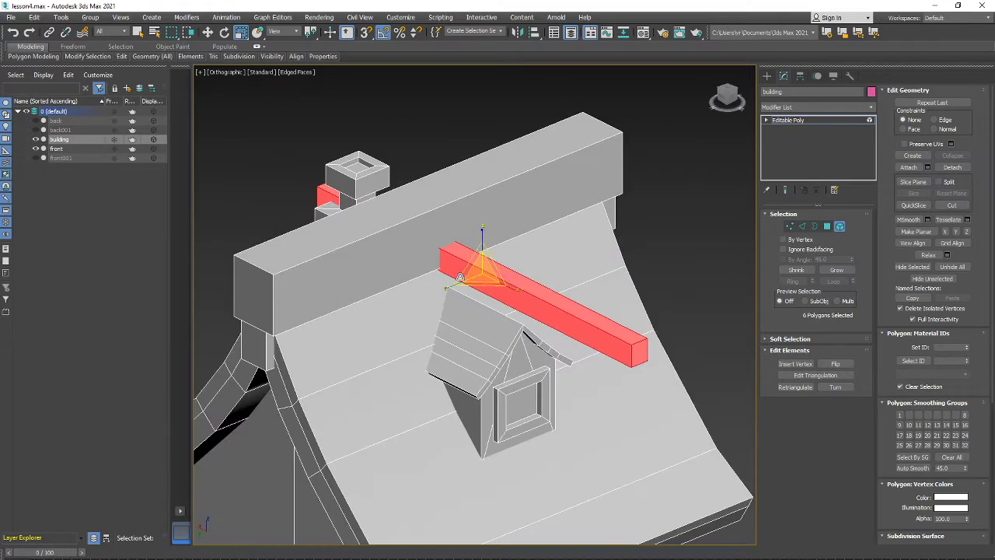
pyautogui.moveTo(508, 287); pyautogui.dragTo(397, 215)
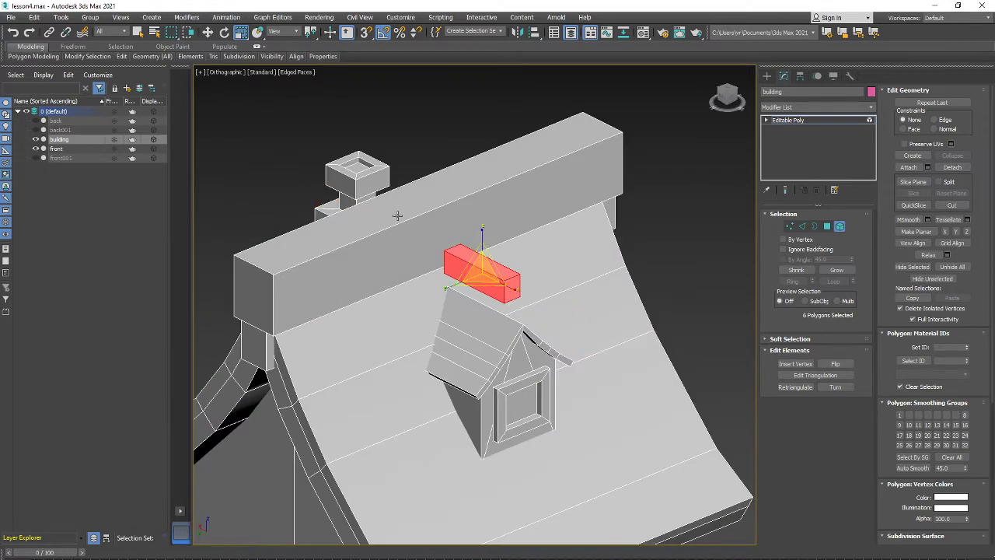
# Move the shortened beam down and along the dormer so it rests on the small roof's ridge.
pyautogui.click(208, 32)
pyautogui.keyDown('alt'); pyautogui.moveTo(456, 250); pyautogui.dragTo(407, 239, button='middle'); pyautogui.keyUp('alt')
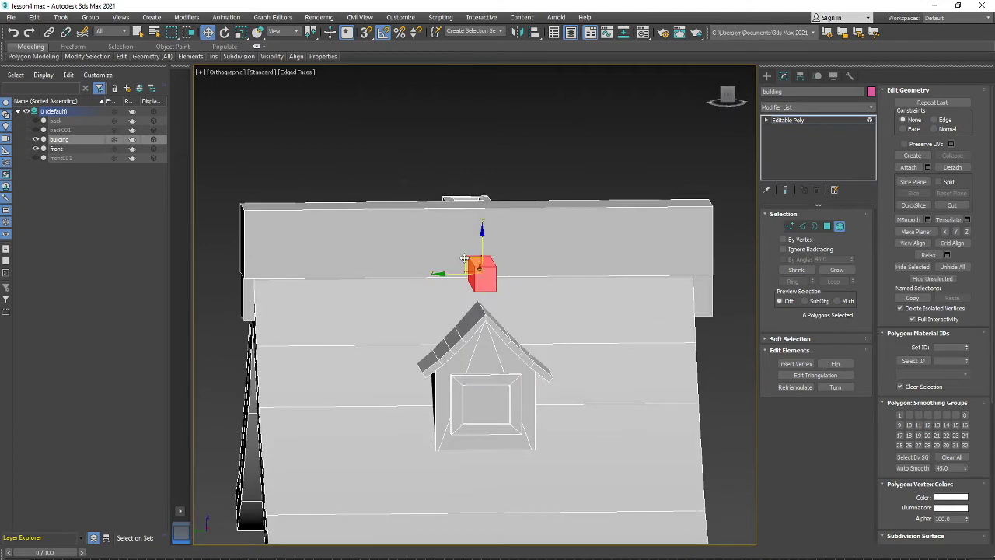
pyautogui.moveTo(465, 258); pyautogui.dragTo(470, 283)
pyautogui.keyDown('alt'); pyautogui.moveTo(476, 292); pyautogui.dragTo(455, 303, button='middle'); pyautogui.keyUp('alt')
pyautogui.moveTo(455, 303); pyautogui.dragTo(468, 304)
# Scale the small dormer's ridge beam to fit its roof, making it slightly taller.
pyautogui.press('r')
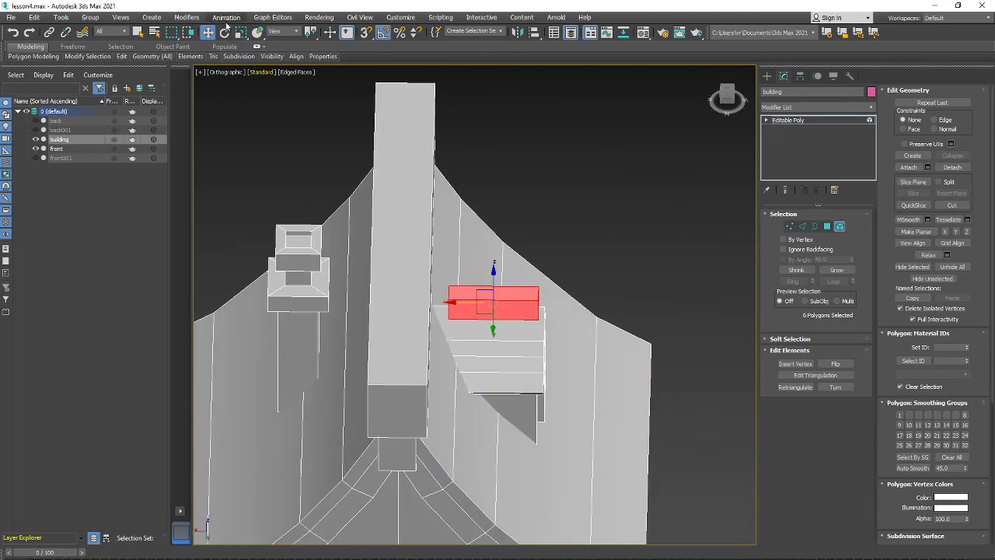
pyautogui.keyDown('alt'); pyautogui.moveTo(468, 304); pyautogui.dragTo(542, 301, button='middle'); pyautogui.keyUp('alt')
pyautogui.moveTo(543, 301)
pyautogui.mouseDown()
pyautogui.moveTo(558, 305)
pyautogui.moveTo(546, 306)
pyautogui.mouseUp()
pyautogui.keyDown('alt'); pyautogui.moveTo(546, 306); pyautogui.dragTo(495, 278, button='middle'); pyautogui.keyUp('alt')
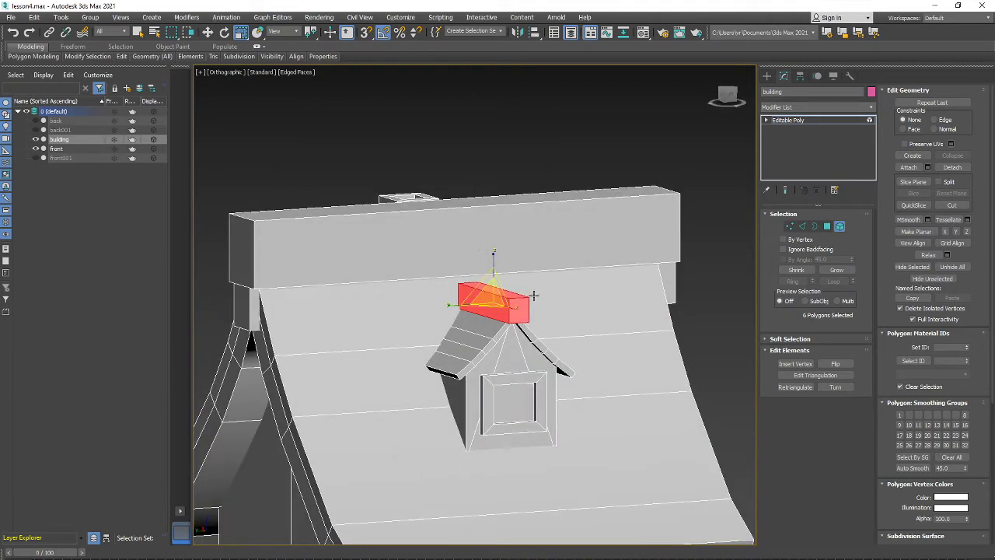
pyautogui.moveTo(494, 267); pyautogui.dragTo(496, 254)
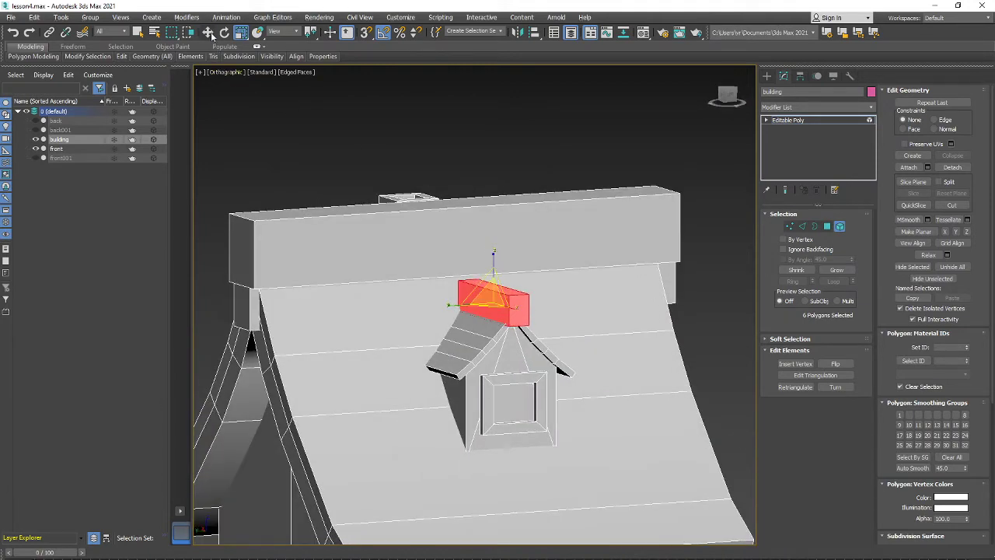
# Move the small dormer's ridge beam back along its length into the main roof and leave sub-object editing of the building.
pyautogui.click(207, 32)
pyautogui.keyDown('alt'); pyautogui.moveTo(474, 296); pyautogui.dragTo(551, 292, button='middle'); pyautogui.keyUp('alt')
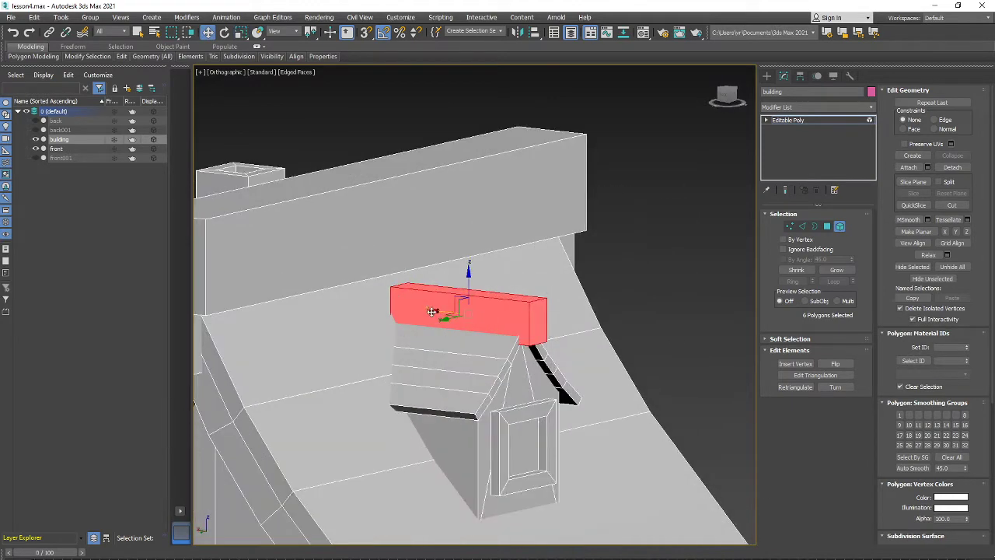
pyautogui.moveTo(436, 310); pyautogui.dragTo(420, 311)
pyautogui.click(828, 226)
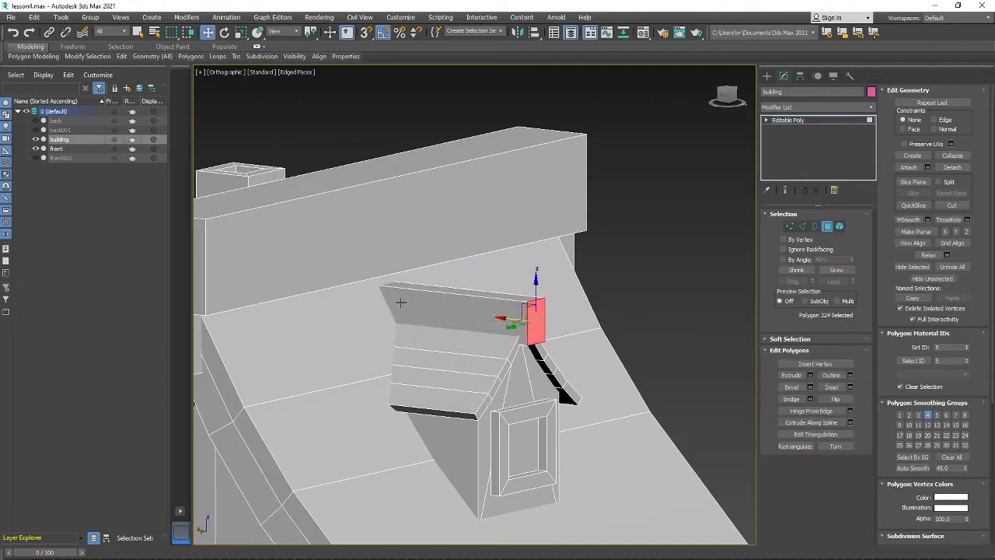
pyautogui.scroll(-5, 428, 324)
pyautogui.keyDown('alt'); pyautogui.moveTo(434, 325); pyautogui.dragTo(394, 339, button='middle'); pyautogui.keyUp('alt')
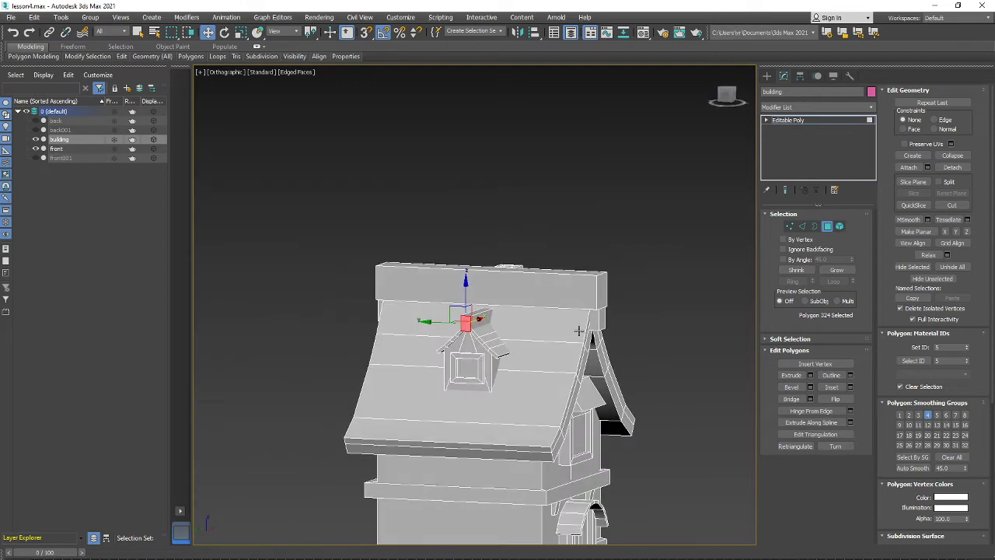
pyautogui.click(824, 228)
# Examine the finished house from several sides and compare it with the reference image behind it.
pyautogui.scroll(-5, 525, 335)
pyautogui.keyDown('alt'); pyautogui.moveTo(521, 336); pyautogui.dragTo(482, 342, button='middle'); pyautogui.keyUp('alt')
pyautogui.scroll(6, 482, 342)
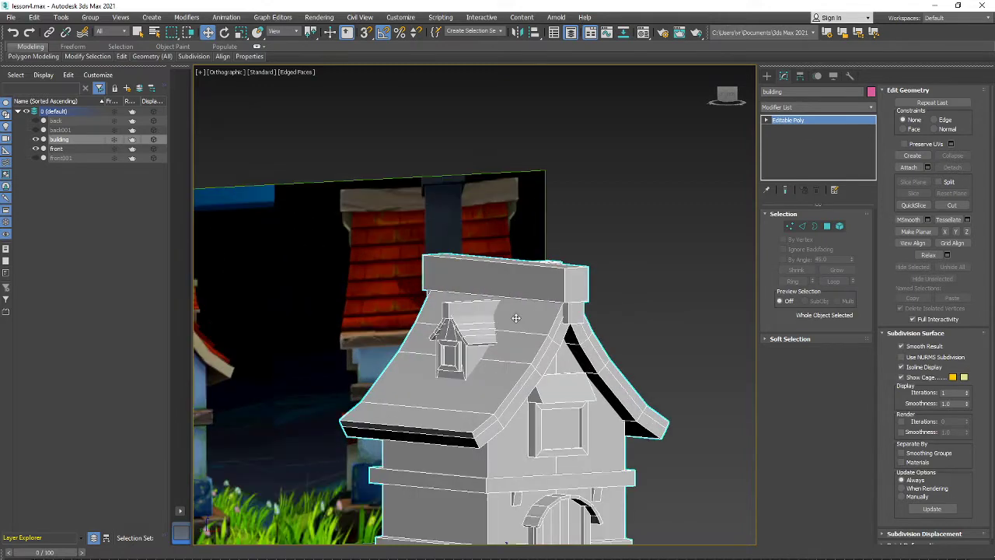
pyautogui.scroll(-5, 547, 347)
pyautogui.keyDown('alt'); pyautogui.moveTo(547, 346); pyautogui.dragTo(465, 370, button='middle'); pyautogui.keyUp('alt')
pyautogui.scroll(3, 465, 370)
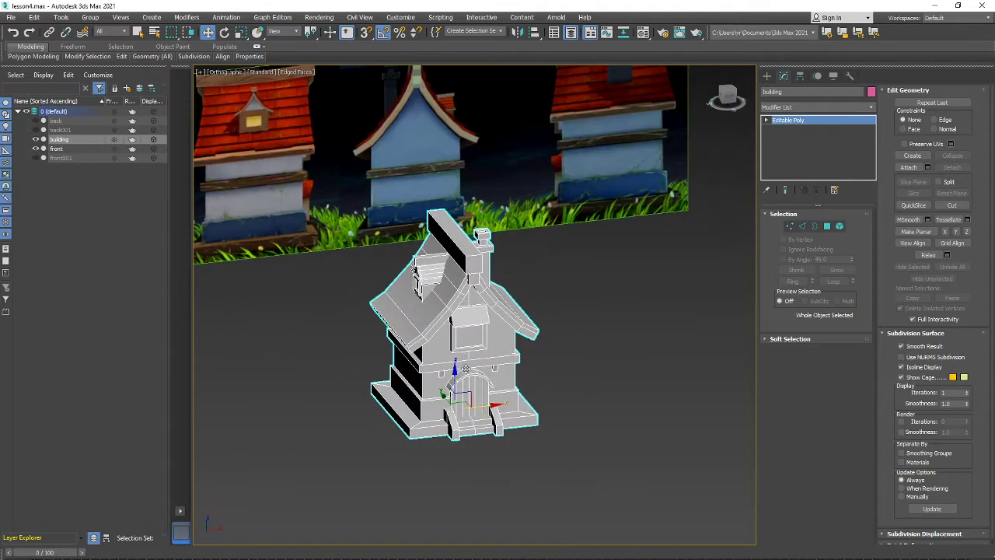
pyautogui.keyDown('alt'); pyautogui.moveTo(531, 479); pyautogui.dragTo(579, 346, button='middle'); pyautogui.keyUp('alt')
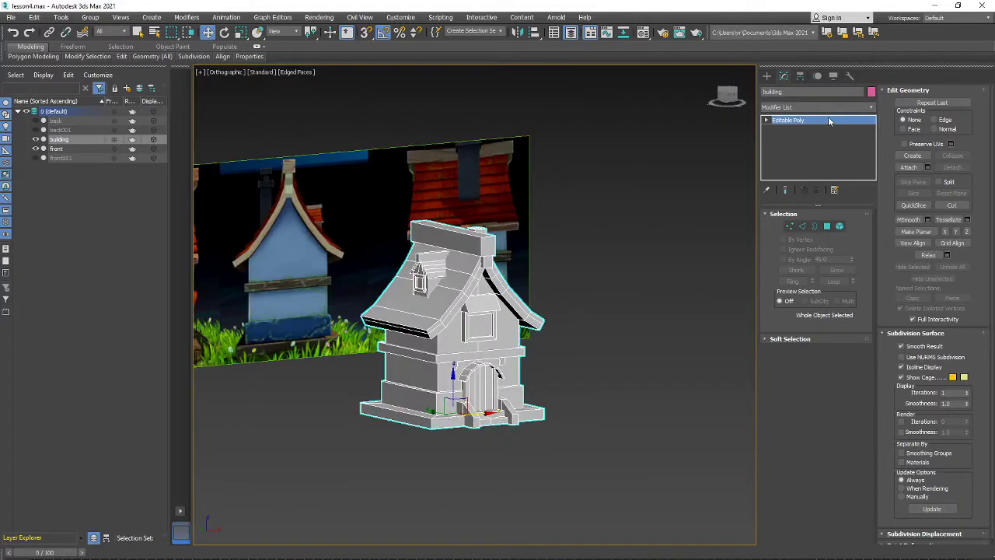
pyautogui.keyDown('alt'); pyautogui.moveTo(500, 286); pyautogui.dragTo(506, 325, button='middle'); pyautogui.keyUp('alt')
pyautogui.scroll(-4, 505, 325)
pyautogui.moveTo(452, 307); pyautogui.dragTo(463, 319, button='middle')
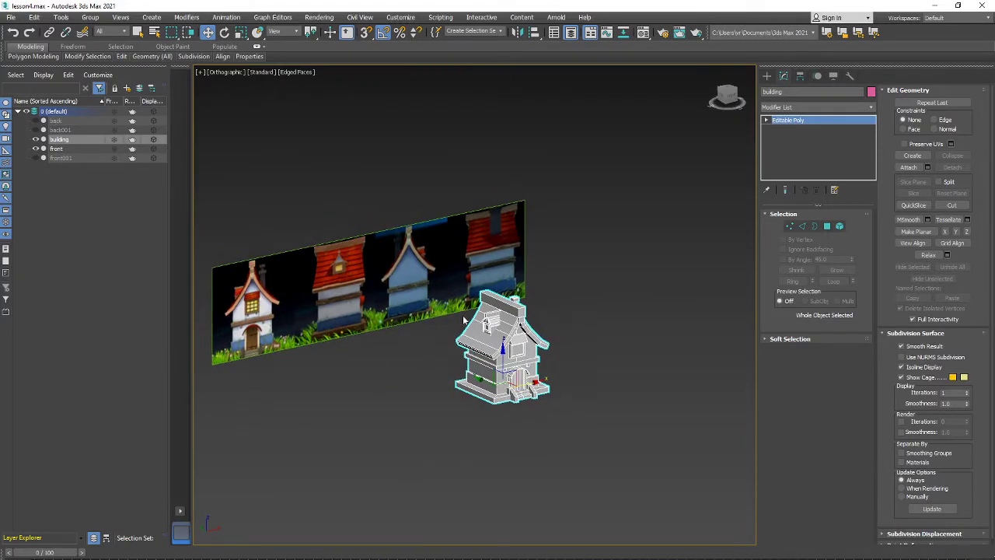
pyautogui.scroll(5, 464, 320)
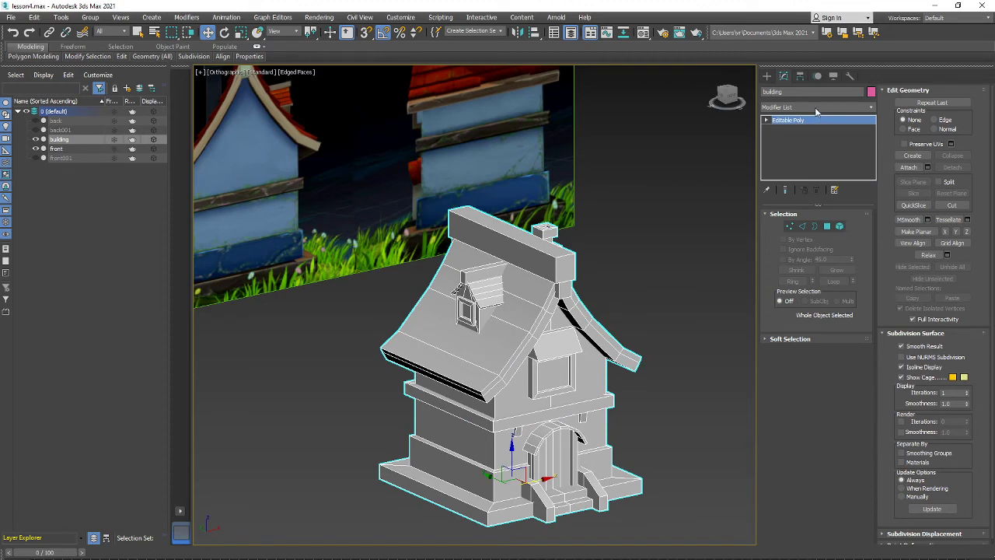
# Add an Unwrap UVW modifier to the building and open its UV editor.
pyautogui.click(816, 108)
pyautogui.scroll(-5, 802, 337)
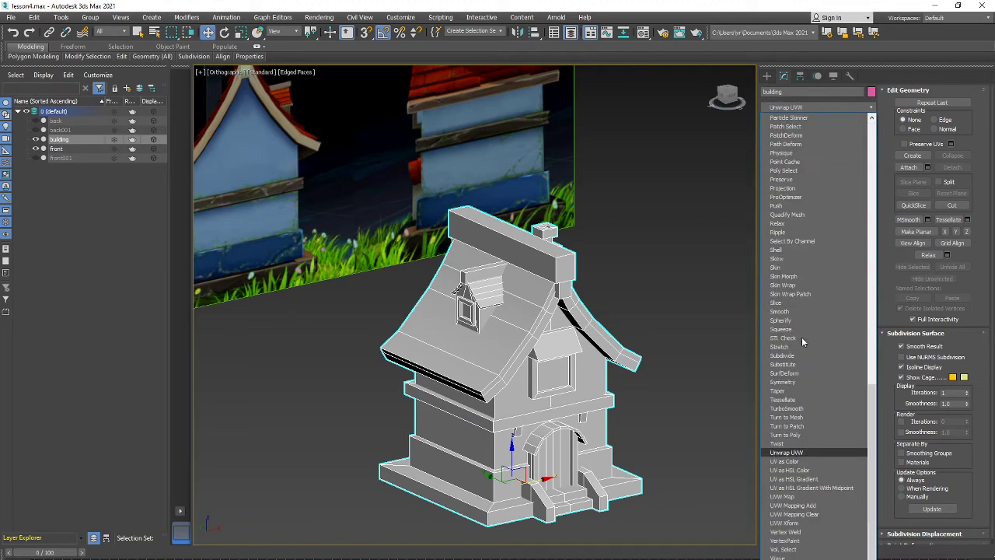
pyautogui.click(787, 453)
pyautogui.scroll(-3, 448, 337)
pyautogui.keyDown('alt'); pyautogui.moveTo(449, 337); pyautogui.dragTo(520, 344, button='middle'); pyautogui.keyUp('alt')
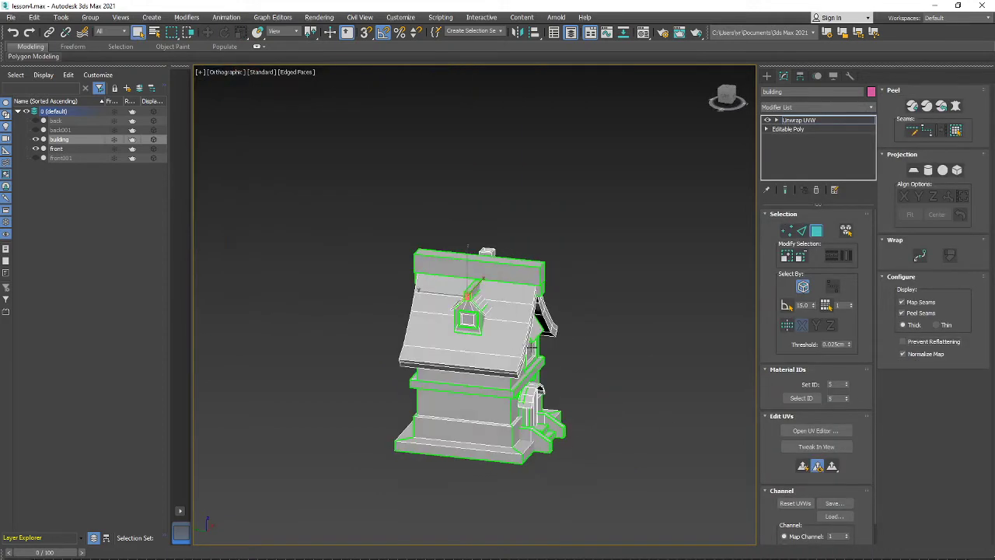
pyautogui.click(810, 435)
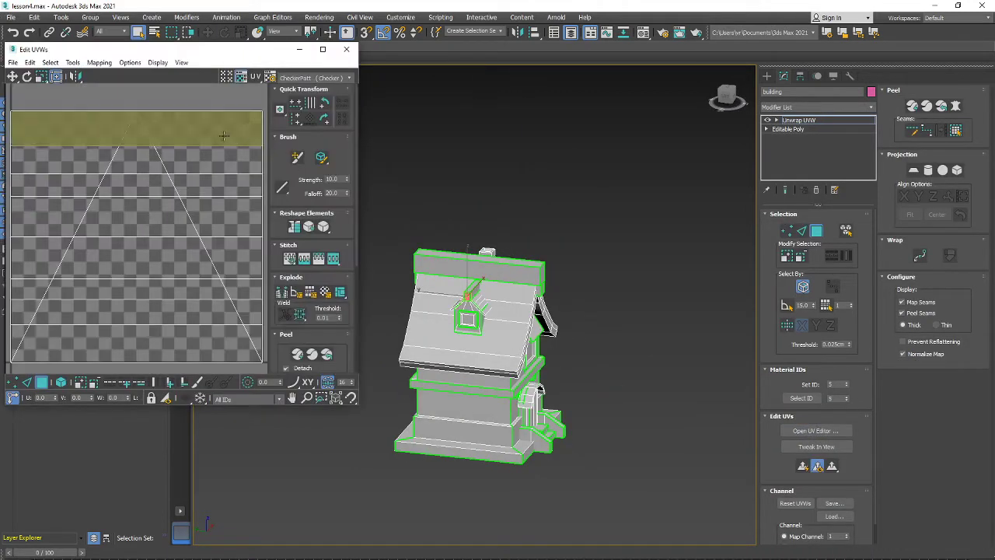
# Move the building's overlapping UV faces off the checkered tile and separate the stacked shells from each other.
pyautogui.scroll(-5, 253, 235)
pyautogui.keyDown('alt'); pyautogui.moveTo(520, 308); pyautogui.dragTo(456, 260, button='middle'); pyautogui.keyUp('alt')
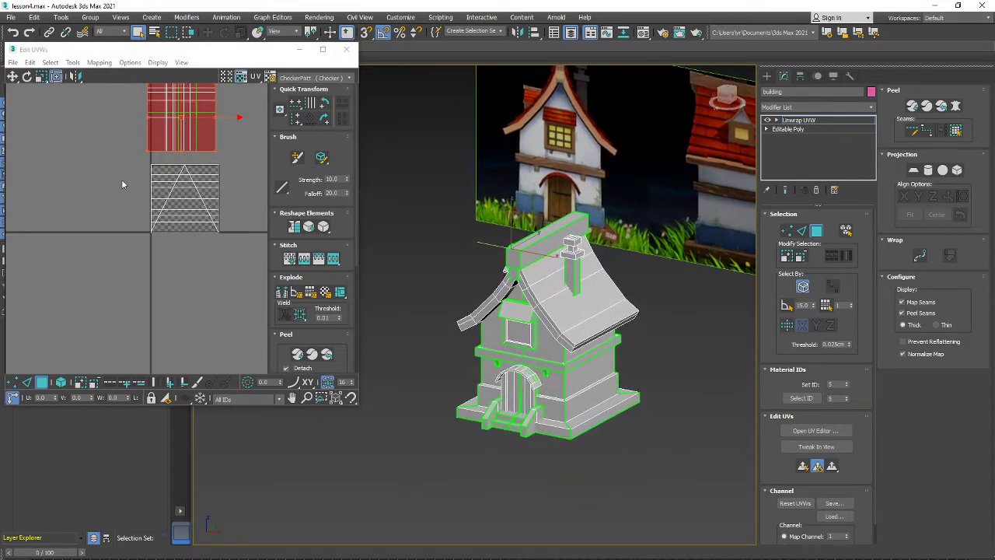
pyautogui.scroll(-3, 121, 180)
pyautogui.moveTo(133, 195); pyautogui.dragTo(126, 254, button='middle')
pyautogui.hotkey('ctrl', 'a')
pyautogui.moveTo(158, 210); pyautogui.dragTo(196, 163)
pyautogui.click(211, 185)
pyautogui.click(192, 200)
pyautogui.moveTo(185, 208); pyautogui.dragTo(127, 198)
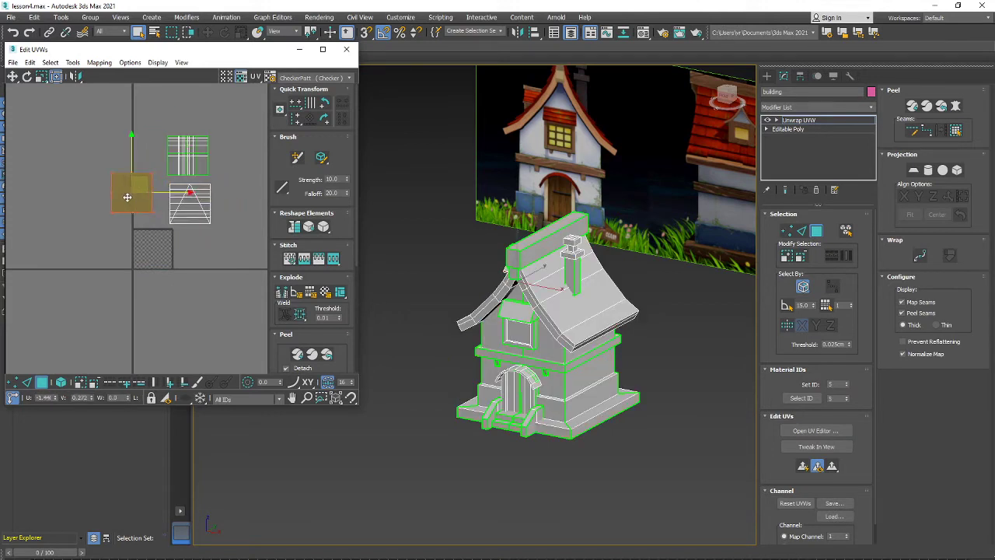
pyautogui.click(192, 212)
pyautogui.moveTo(189, 210); pyautogui.dragTo(253, 225)
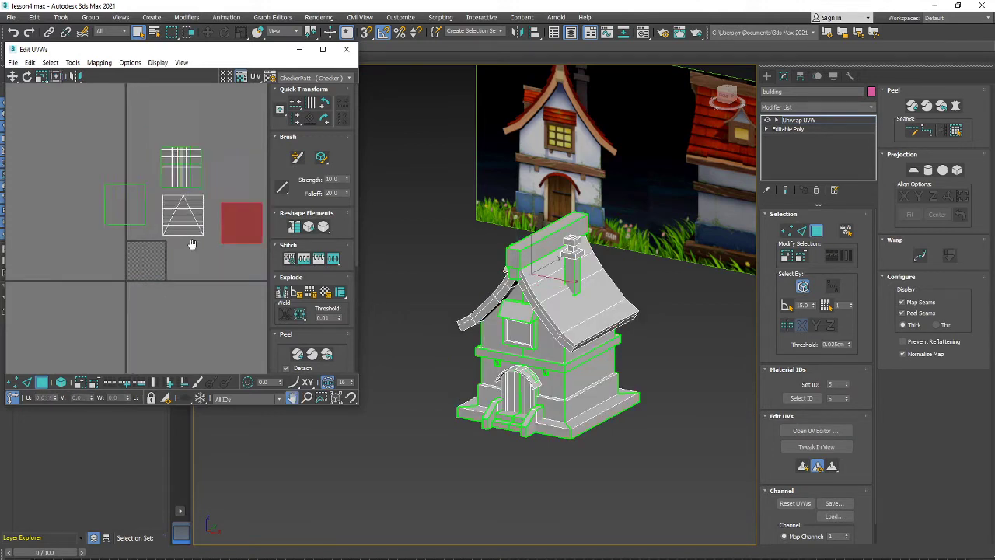
pyautogui.moveTo(193, 244); pyautogui.dragTo(156, 279, button='middle')
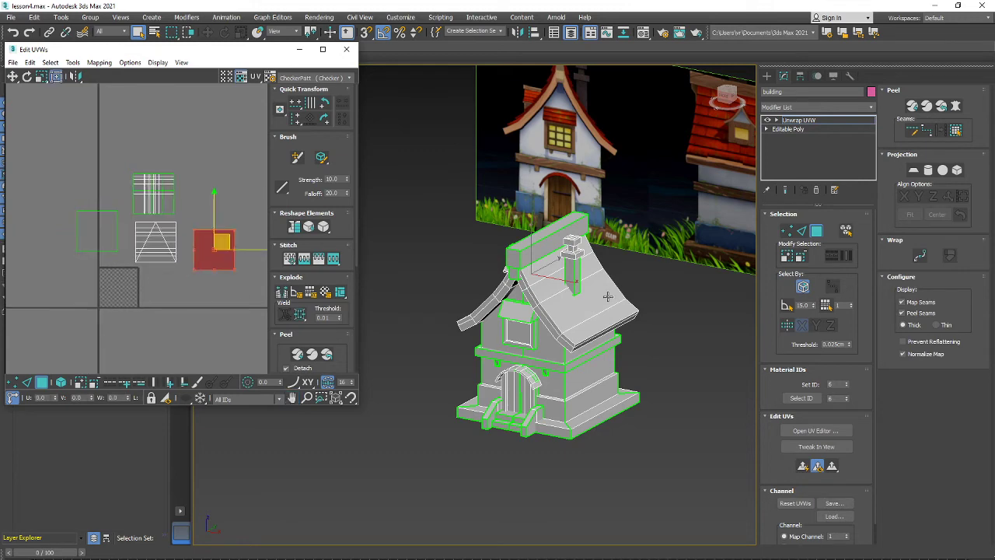
# Open the Material Editor and select the 02 - Default material sample.
pyautogui.moveTo(608, 295)
pyautogui.keyDown('alt'); pyautogui.mouseDown(button='middle')
pyautogui.moveTo(558, 308)
pyautogui.moveTo(612, 305)
pyautogui.mouseUp(button='middle'); pyautogui.keyUp('alt')
pyautogui.moveTo(596, 193); pyautogui.dragTo(582, 224, button='middle')
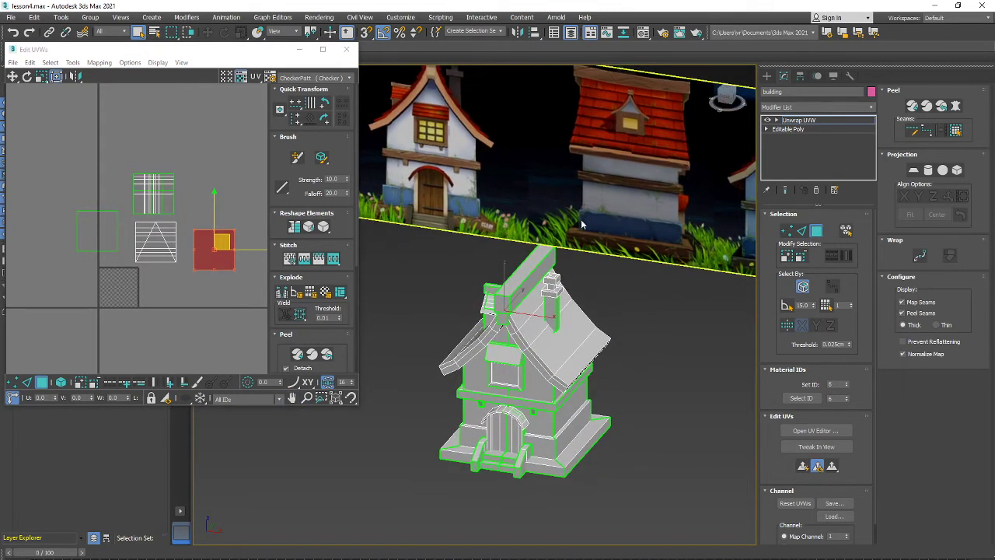
pyautogui.click(643, 34)
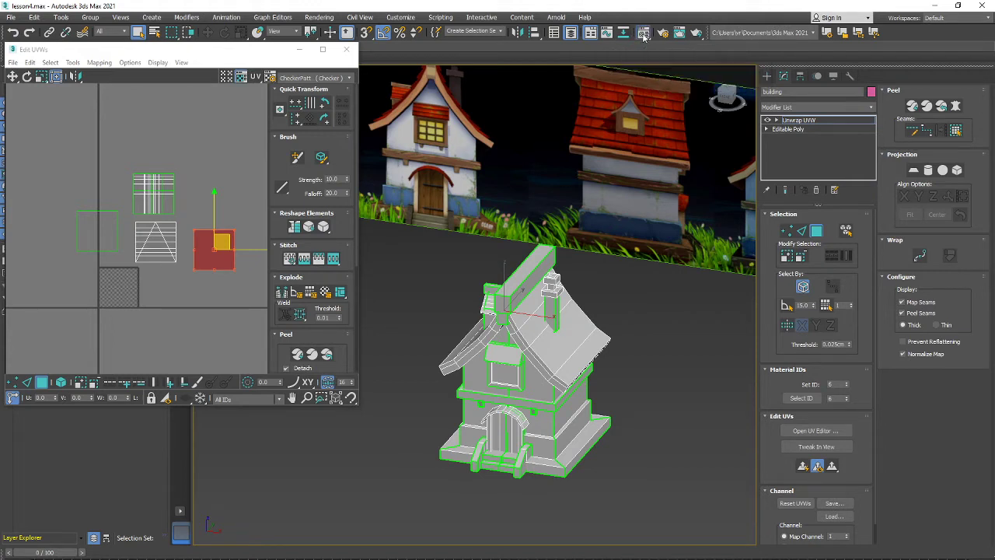
pyautogui.click(727, 113)
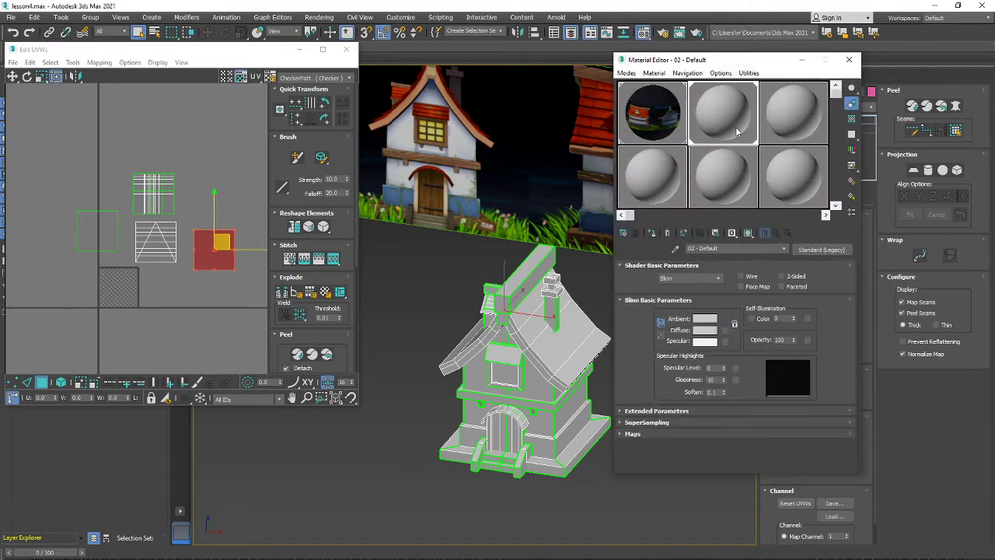
pyautogui.moveTo(553, 310); pyautogui.dragTo(499, 307, button='middle')
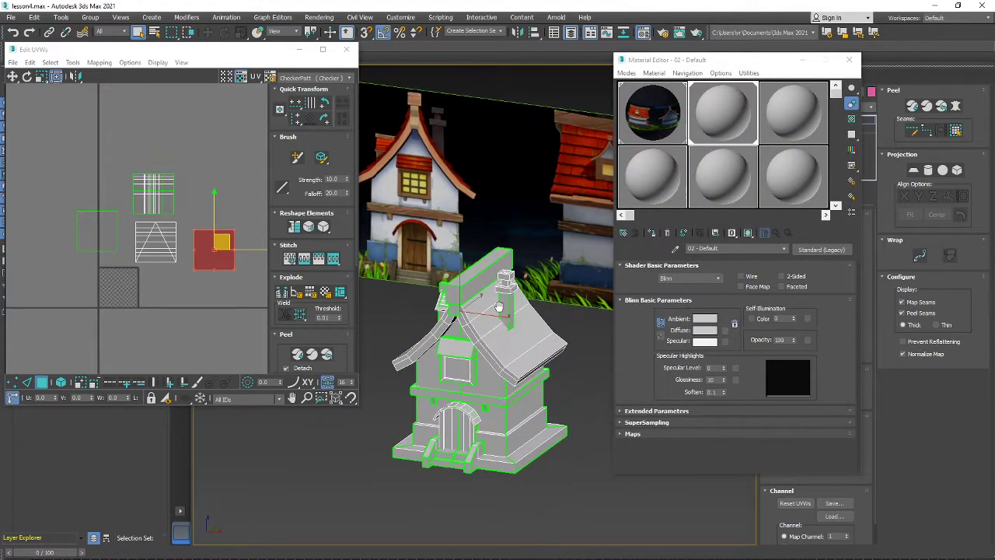
pyautogui.scroll(4, 509, 314)
pyautogui.scroll(-5, 576, 309)
pyautogui.moveTo(568, 335); pyautogui.dragTo(531, 295, button='middle')
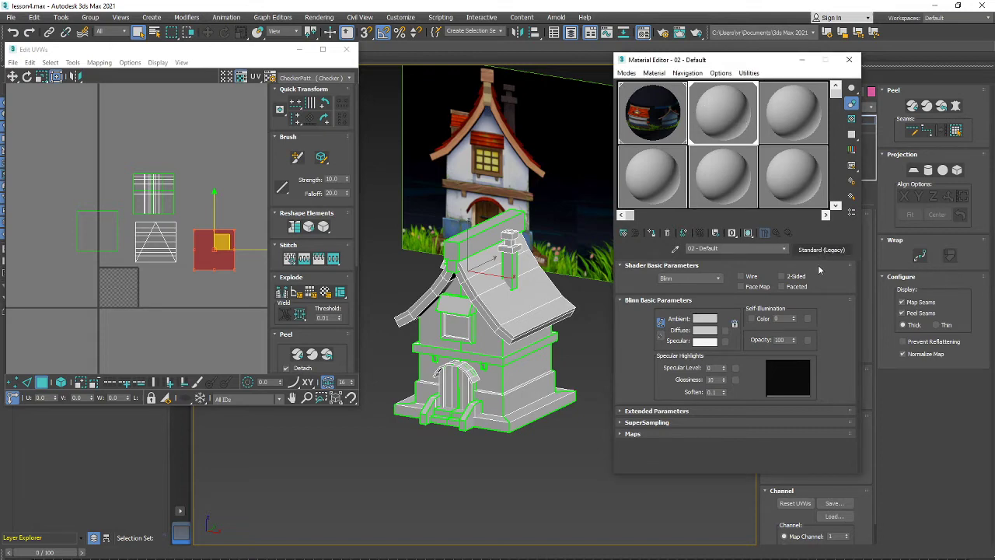
pyautogui.click(801, 249)
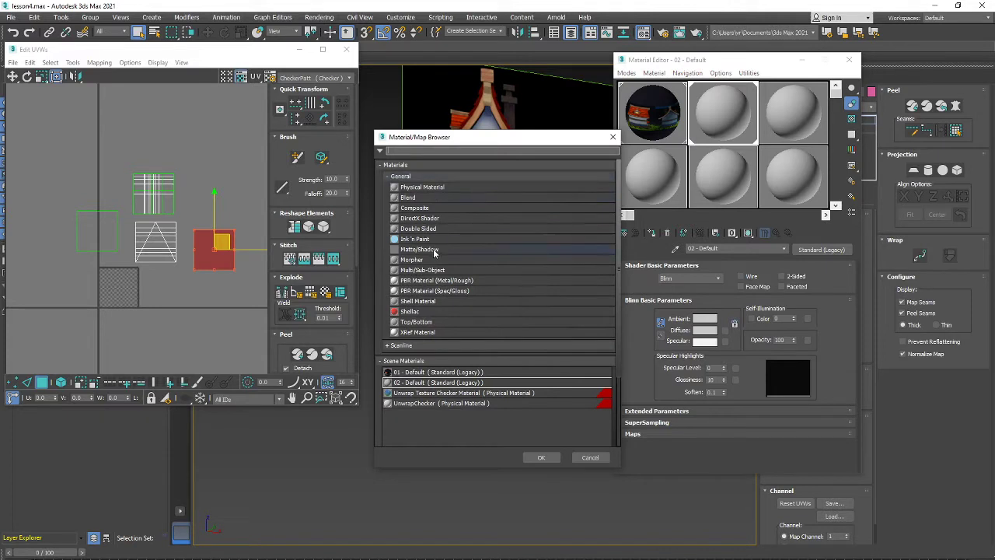
pyautogui.scroll(-3, 436, 250)
pyautogui.scroll(3, 436, 250)
pyautogui.click(590, 457)
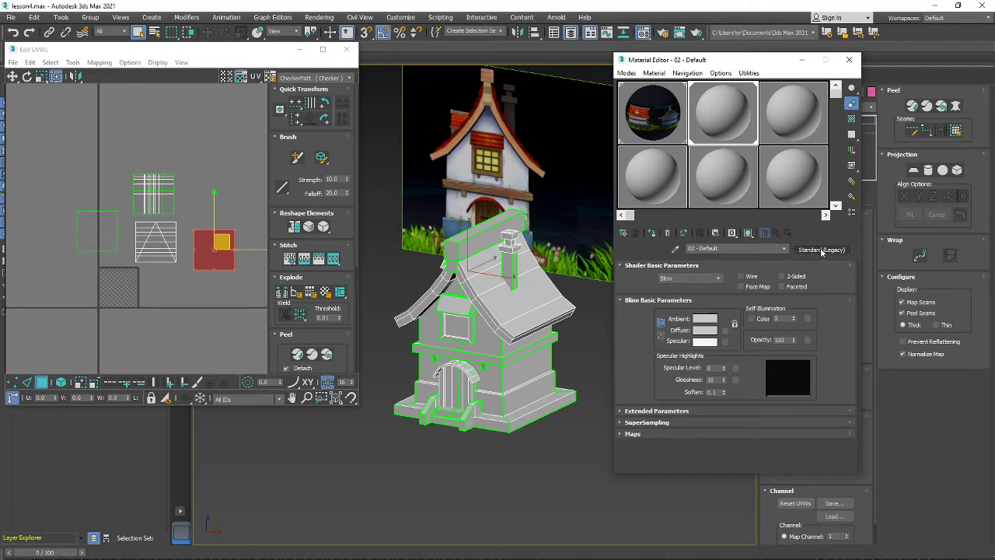
# Assign a Checker map to the diffuse color of the 02 - Default material.
pyautogui.click(726, 332)
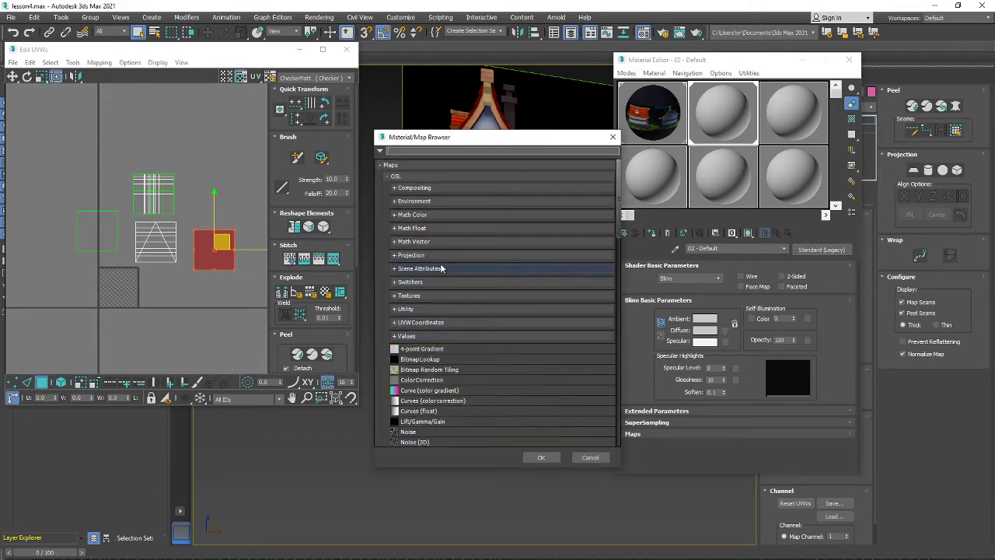
pyautogui.scroll(-5, 450, 287)
pyautogui.scroll(-2, 442, 280)
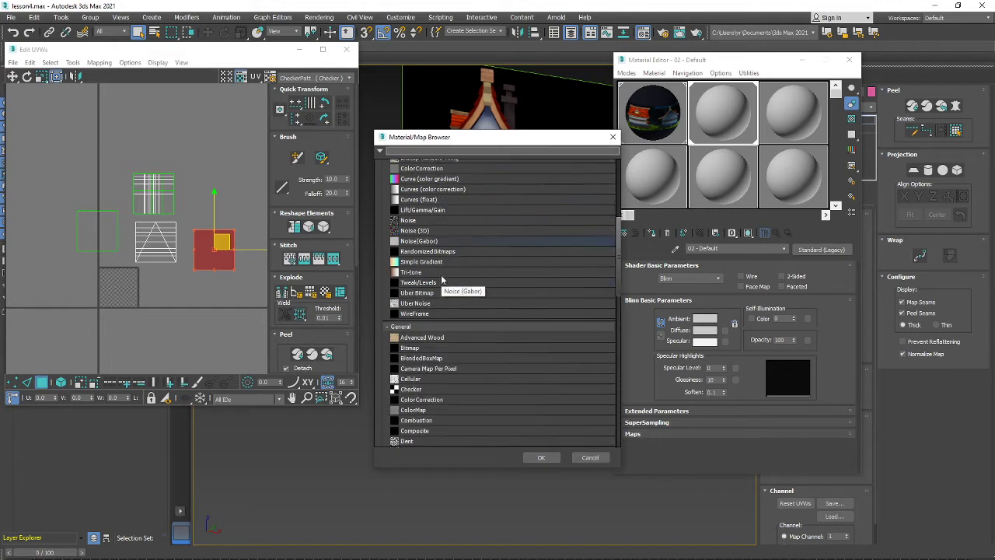
pyautogui.scroll(5, 418, 319)
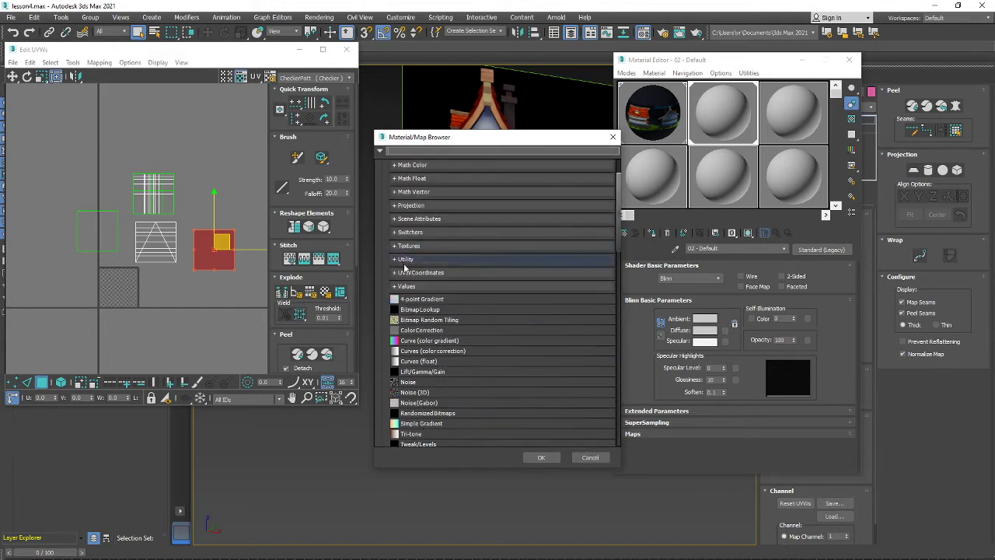
pyautogui.click(407, 286)
pyautogui.scroll(-3, 413, 332)
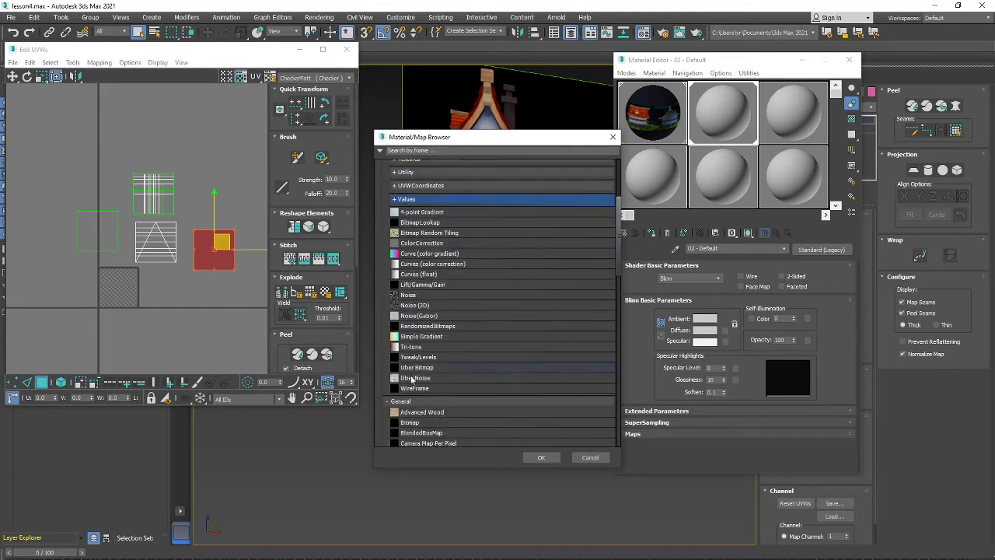
pyautogui.scroll(-3, 418, 405)
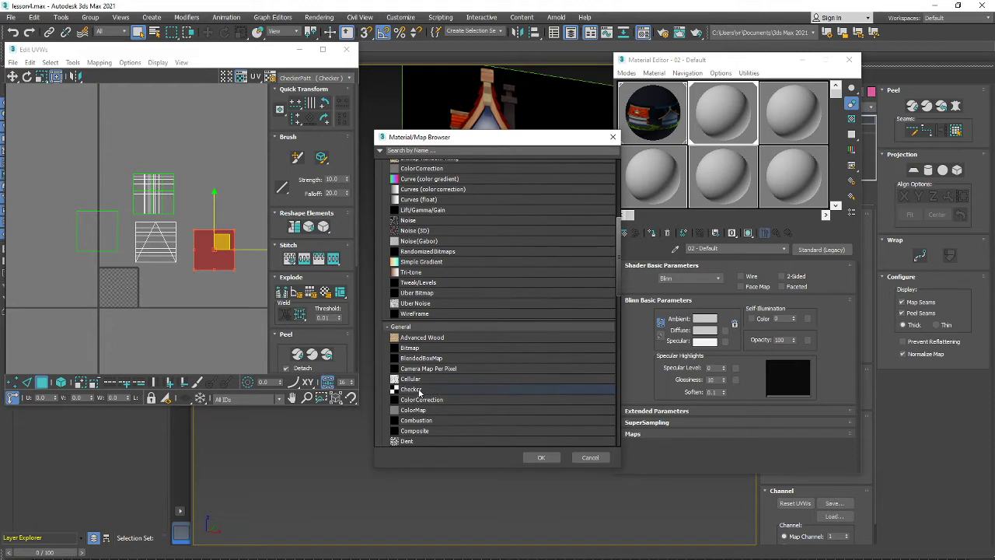
pyautogui.doubleClick(419, 390)
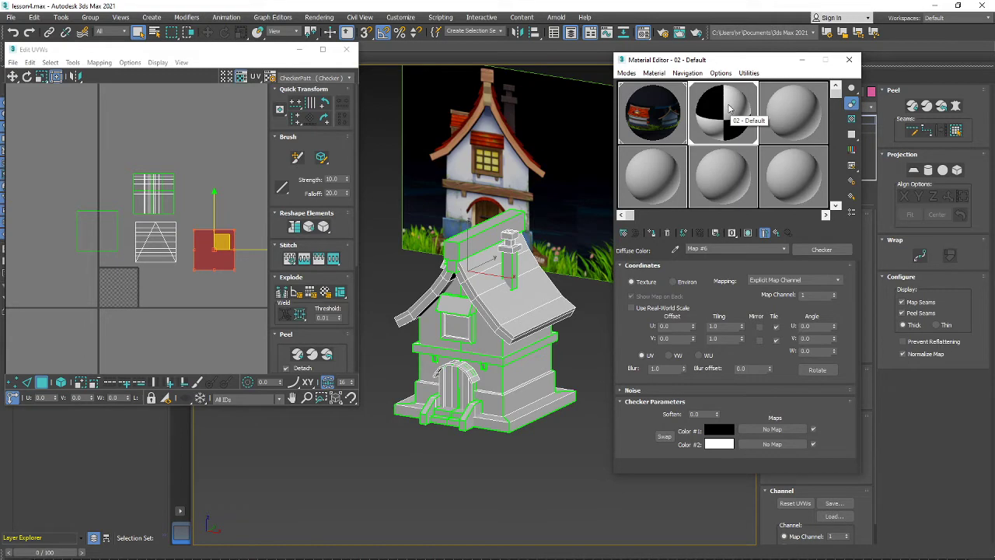
# Assign the checker material to the building and show the shaded material in the viewport.
pyautogui.scroll(-3, 509, 295)
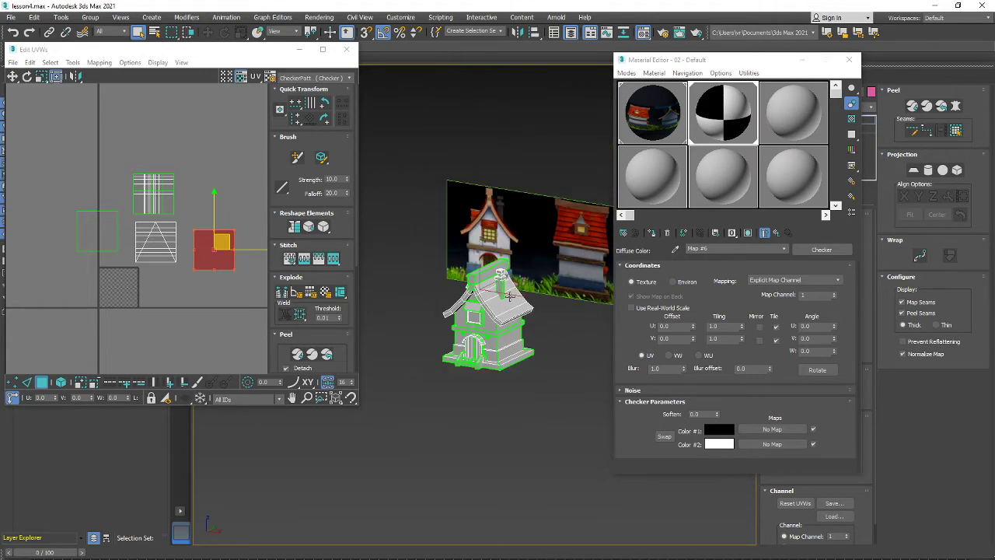
pyautogui.press('super')
pyautogui.press('super')
pyautogui.scroll(3, 494, 261)
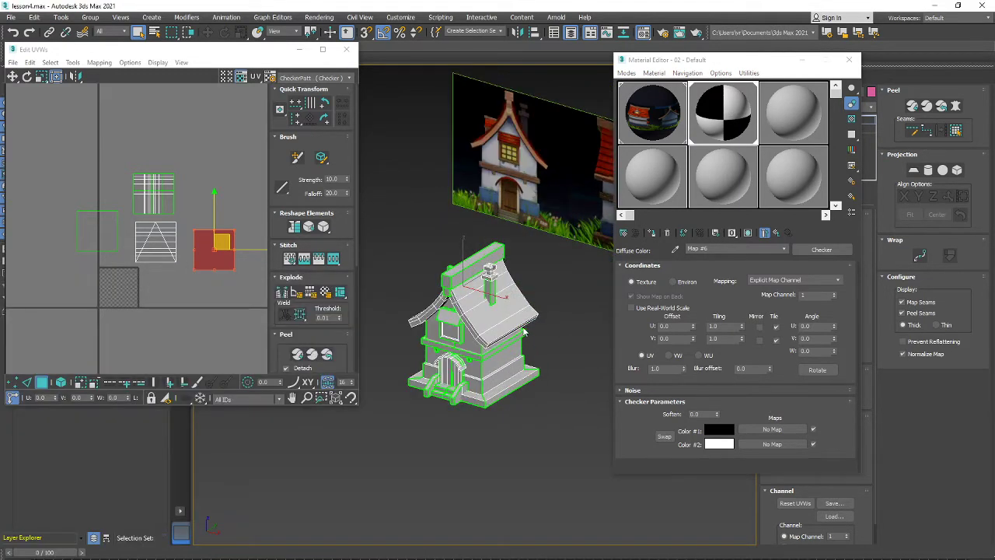
pyautogui.scroll(3, 523, 332)
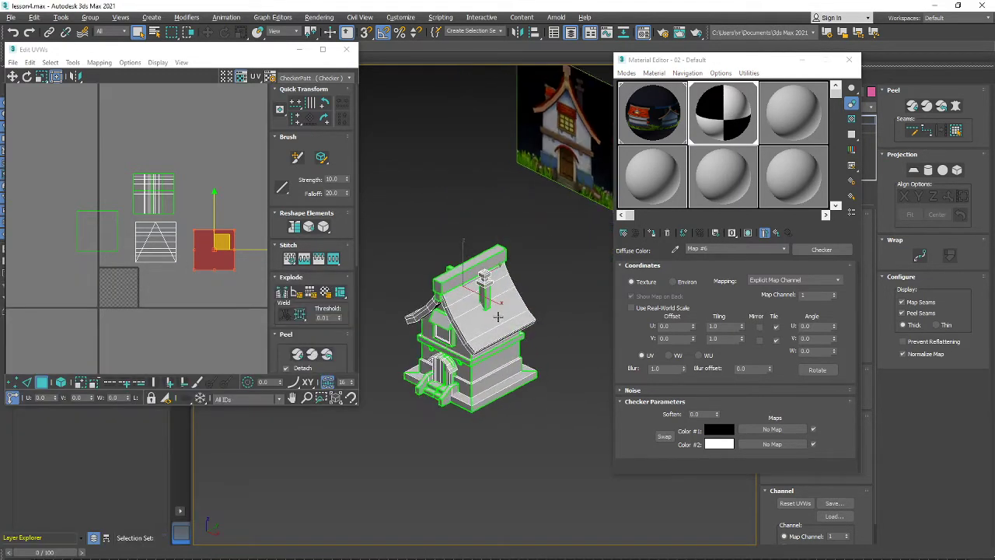
pyautogui.click(653, 238)
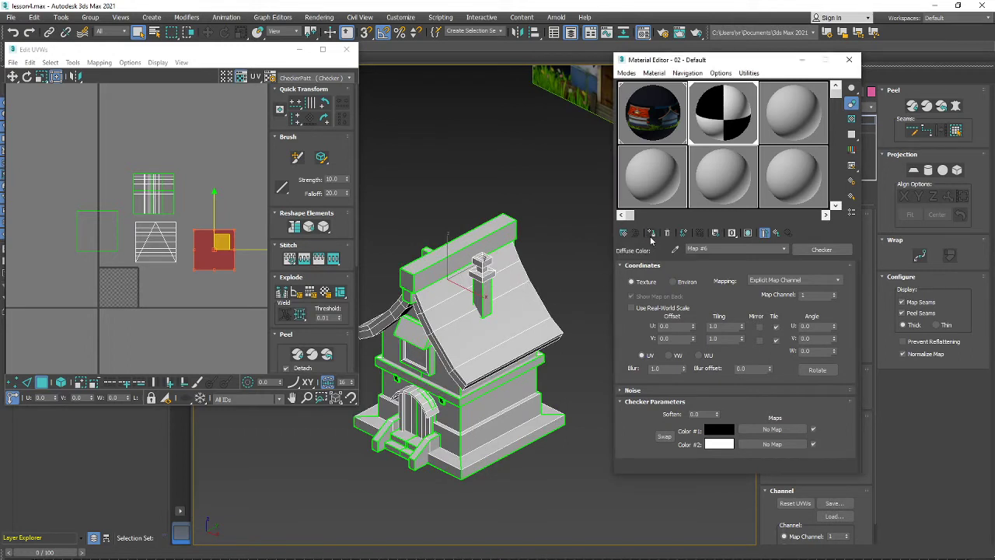
pyautogui.moveTo(517, 312); pyautogui.dragTo(471, 299, button='middle')
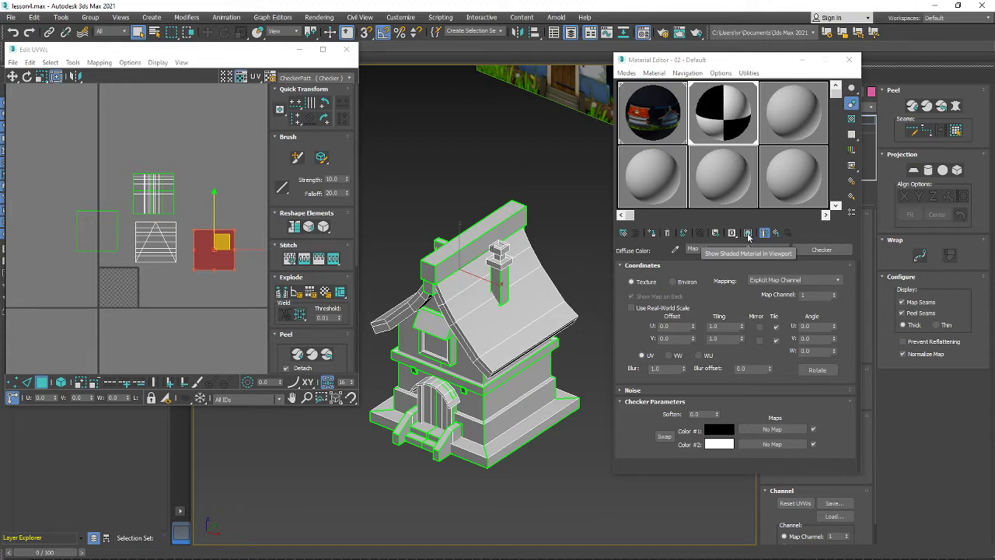
pyautogui.click(748, 237)
# Inspect the checker pattern for stretching and uneven scale on the roof, walls, steps and trim from several angles.
pyautogui.moveTo(547, 307)
pyautogui.keyDown('alt'); pyautogui.mouseDown(button='middle')
pyautogui.moveTo(654, 304)
pyautogui.moveTo(636, 292)
pyautogui.mouseUp(button='middle'); pyautogui.keyUp('alt')
pyautogui.scroll(2, 497, 262)
pyautogui.scroll(2, 496, 257)
pyautogui.scroll(-3, 516, 268)
pyautogui.keyDown('alt'); pyautogui.moveTo(533, 272); pyautogui.dragTo(451, 304, button='middle'); pyautogui.keyUp('alt')
pyautogui.scroll(2, 459, 304)
pyautogui.scroll(-4, 532, 312)
pyautogui.keyDown('alt'); pyautogui.moveTo(544, 303); pyautogui.dragTo(589, 316, button='middle'); pyautogui.keyUp('alt')
pyautogui.scroll(1, 500, 331)
pyautogui.scroll(-3, 462, 303)
pyautogui.scroll(5, 498, 352)
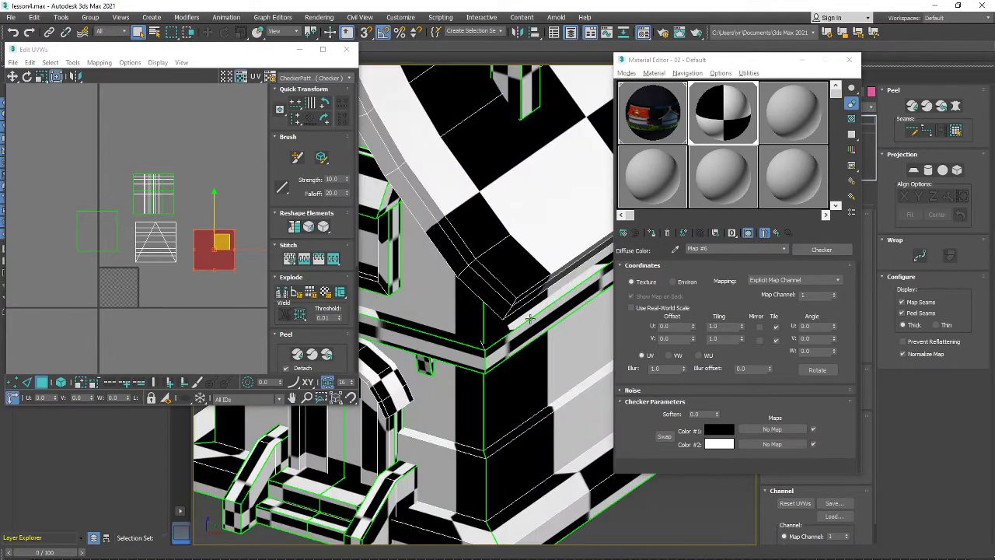
pyautogui.scroll(-3, 504, 339)
pyautogui.keyDown('alt'); pyautogui.moveTo(507, 315); pyautogui.dragTo(435, 375, button='middle'); pyautogui.keyUp('alt')
pyautogui.scroll(3, 538, 315)
pyautogui.scroll(-4, 527, 327)
pyautogui.scroll(2, 522, 395)
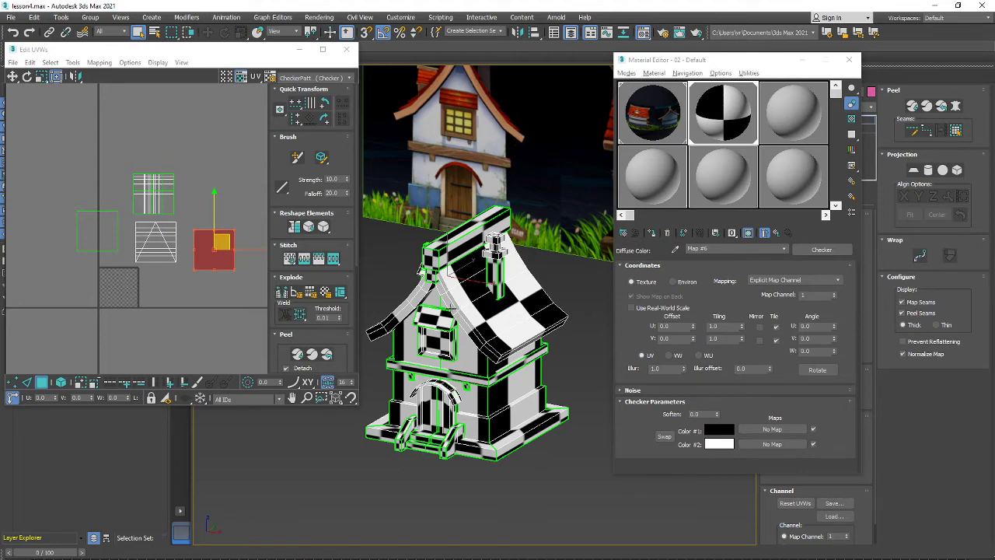
# Try selecting individual rows of polygons on the roof slope that carries the dormer.
pyautogui.keyDown('alt'); pyautogui.moveTo(492, 291); pyautogui.dragTo(528, 298, button='middle'); pyautogui.keyUp('alt')
pyautogui.scroll(5, 478, 308)
pyautogui.scroll(-6, 477, 307)
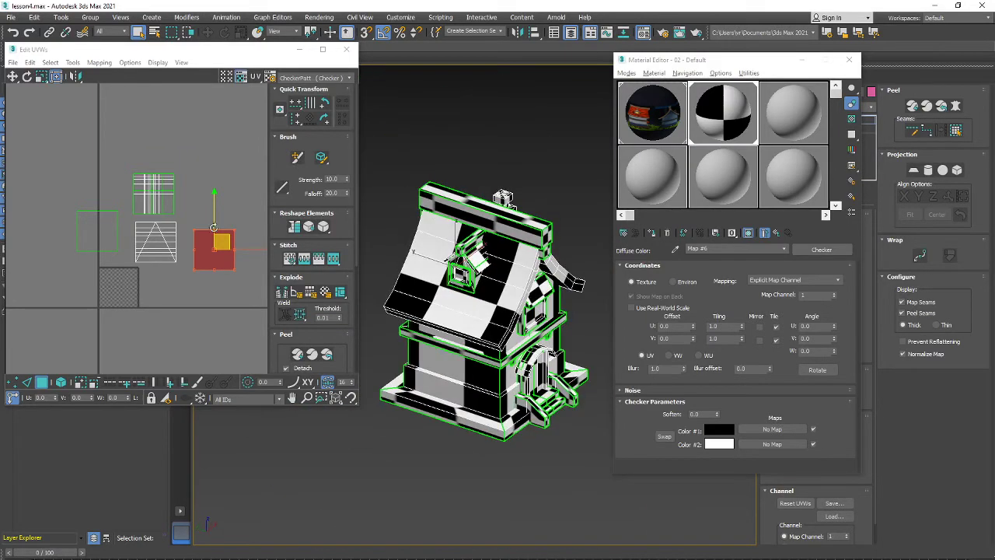
pyautogui.scroll(2, 217, 228)
pyautogui.click(513, 306)
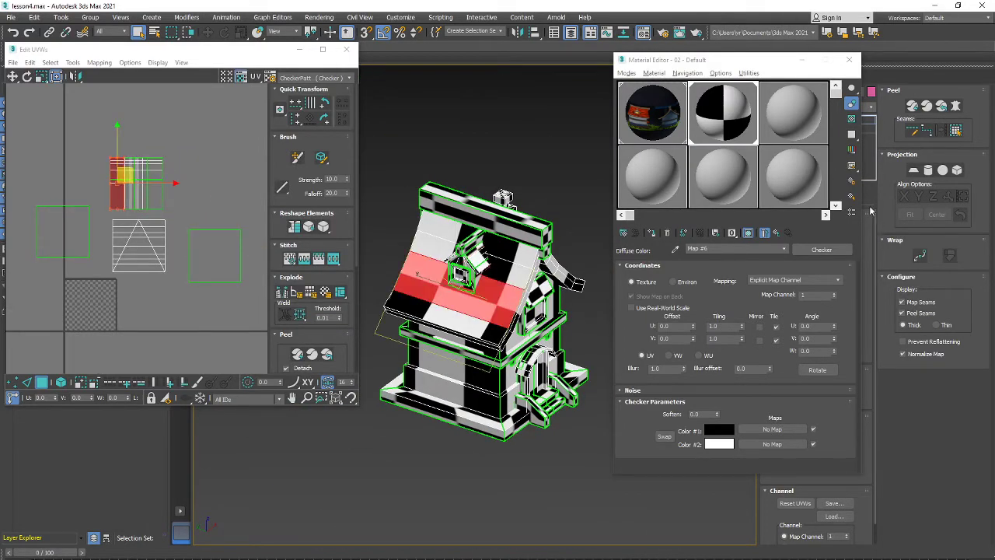
pyautogui.click(526, 250)
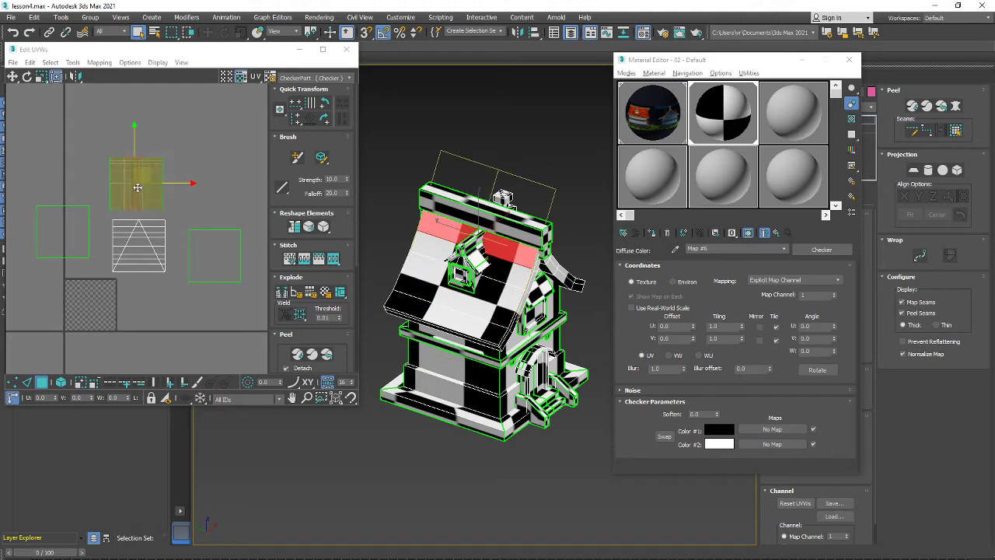
pyautogui.click(524, 276)
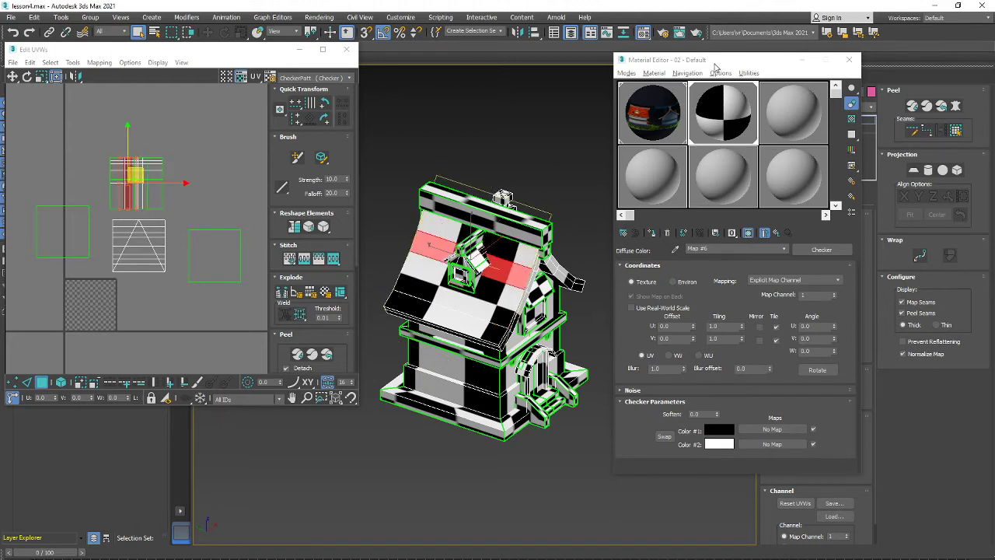
# Move the Material Editor clear of the Unwrap UVW selection settings and turn off Select By Element XY.
pyautogui.moveTo(716, 67); pyautogui.dragTo(649, 152)
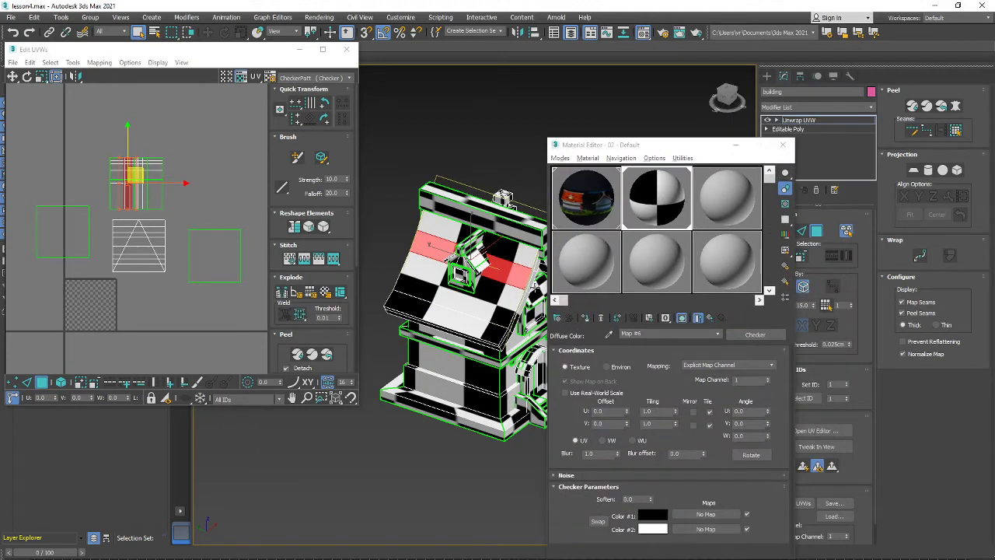
pyautogui.doubleClick(520, 276)
pyautogui.moveTo(513, 287)
pyautogui.keyDown('alt'); pyautogui.mouseDown(button='middle')
pyautogui.moveTo(448, 277)
pyautogui.moveTo(441, 248)
pyautogui.moveTo(513, 287)
pyautogui.mouseUp(button='middle'); pyautogui.keyUp('alt')
pyautogui.click(441, 248)
pyautogui.click(434, 235)
pyautogui.moveTo(626, 146); pyautogui.dragTo(734, 345)
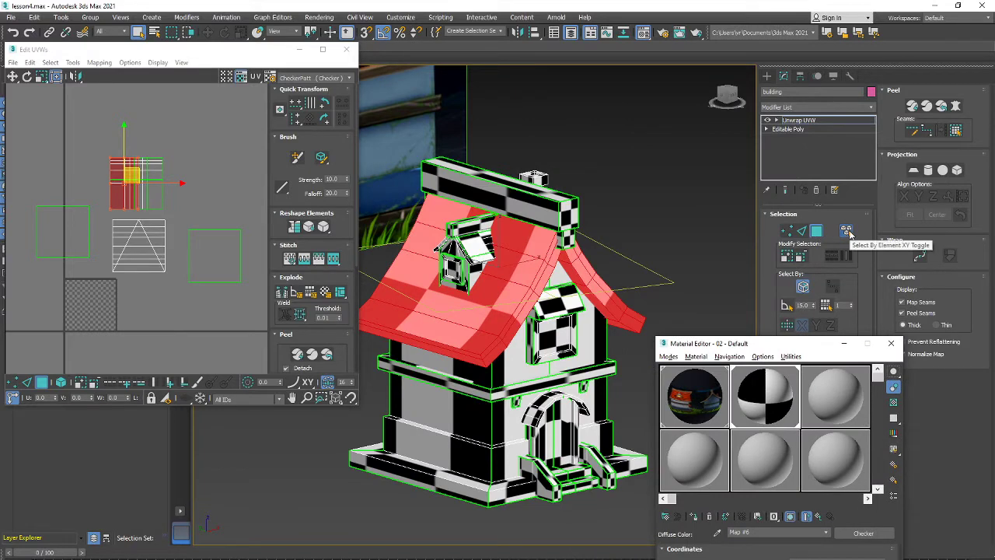
pyautogui.click(845, 231)
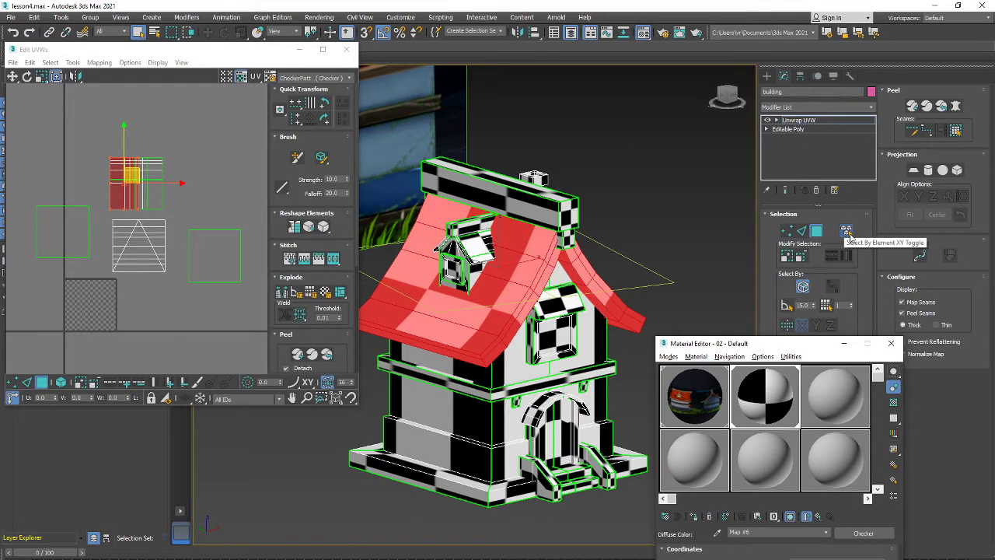
pyautogui.click(849, 232)
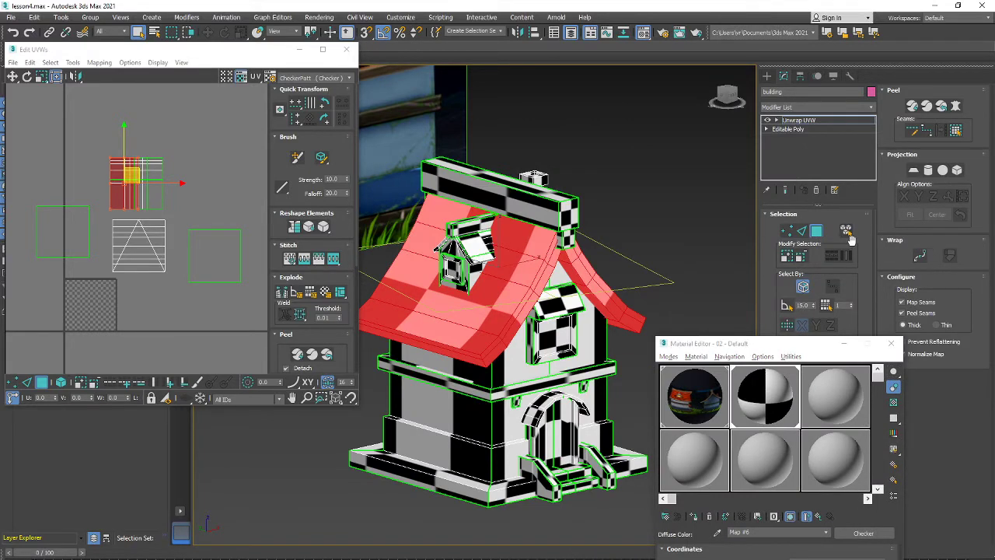
# Select all rows of polygons on both outer roof slopes, from the ridge down to the eaves.
pyautogui.click(538, 237)
pyautogui.keyDown('ctrl'); pyautogui.click(526, 261); pyautogui.keyUp('ctrl')
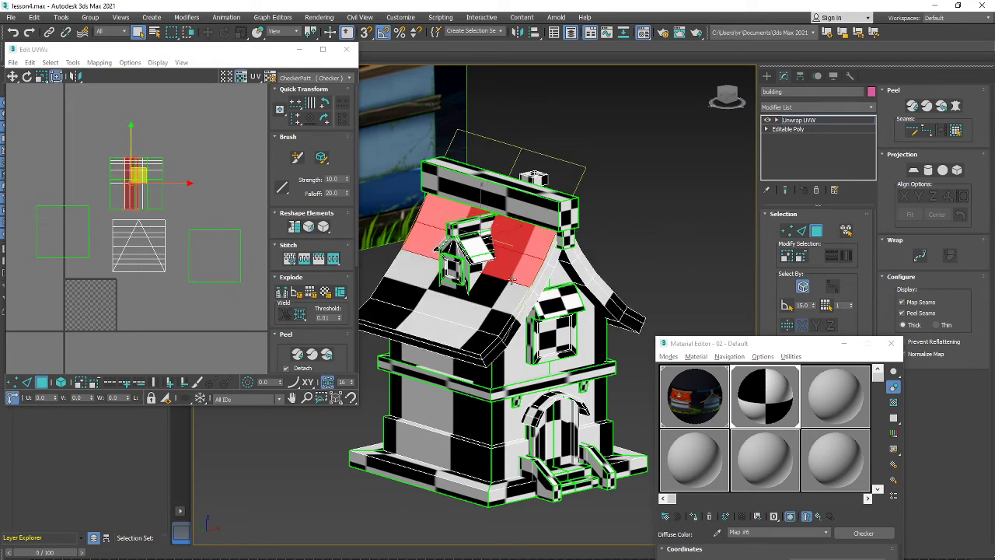
pyautogui.keyDown('ctrl'); pyautogui.click(502, 294); pyautogui.keyUp('ctrl')
pyautogui.keyDown('ctrl'); pyautogui.click(465, 334); pyautogui.keyUp('ctrl')
pyautogui.keyDown('alt'); pyautogui.moveTo(559, 336); pyautogui.dragTo(451, 315, button='middle'); pyautogui.keyUp('alt')
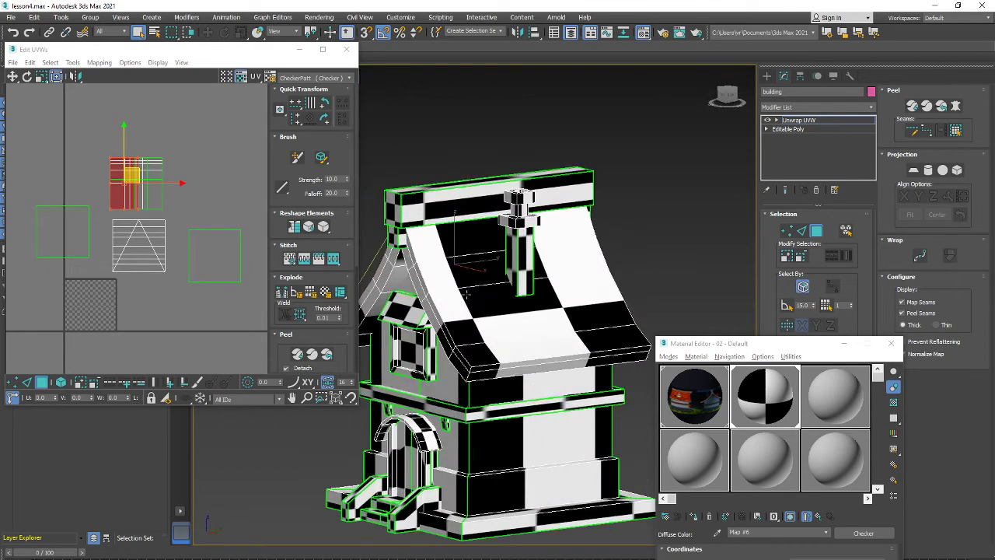
pyautogui.keyDown('ctrl'); pyautogui.click(447, 237); pyautogui.keyUp('ctrl')
pyautogui.keyDown('ctrl'); pyautogui.click(452, 272); pyautogui.keyUp('ctrl')
pyautogui.keyDown('ctrl'); pyautogui.click(474, 309); pyautogui.keyUp('ctrl')
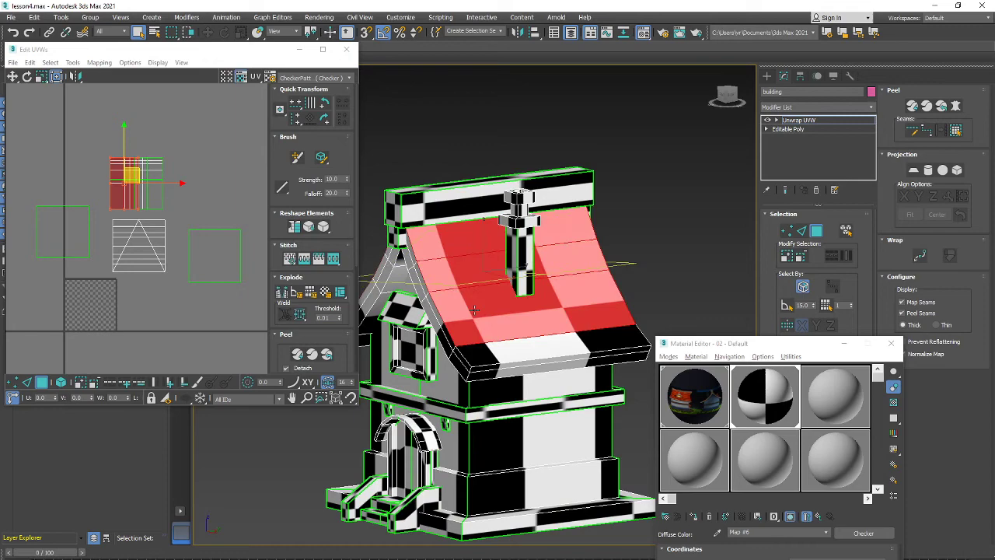
pyautogui.keyDown('ctrl'); pyautogui.click(503, 354); pyautogui.keyUp('ctrl')
# Check the selected roof polygons in wireframe and grow the selection to the adjoining roof polygons.
pyautogui.keyDown('alt'); pyautogui.moveTo(474, 348); pyautogui.dragTo(581, 352, button='middle'); pyautogui.keyUp('alt')
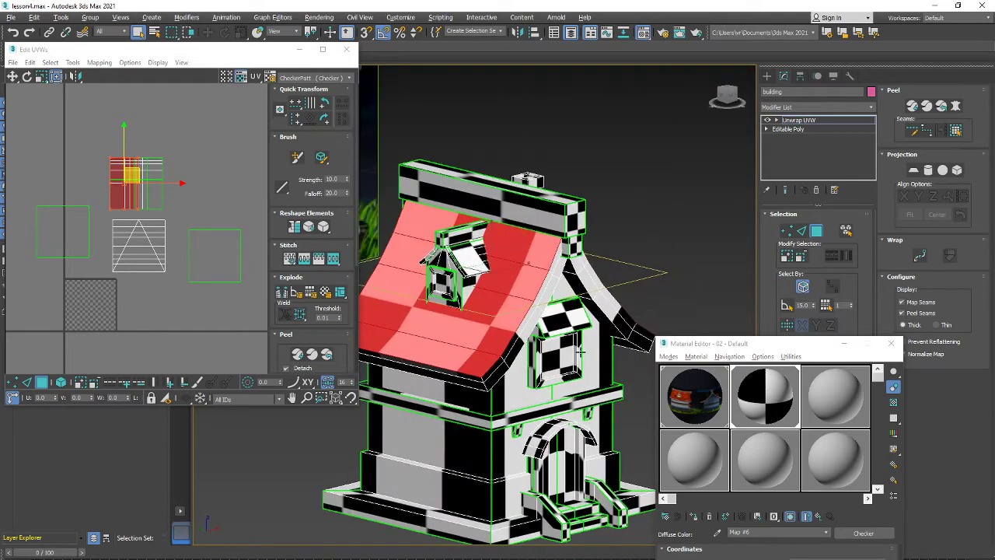
pyautogui.scroll(3, 581, 351)
pyautogui.press('F3')
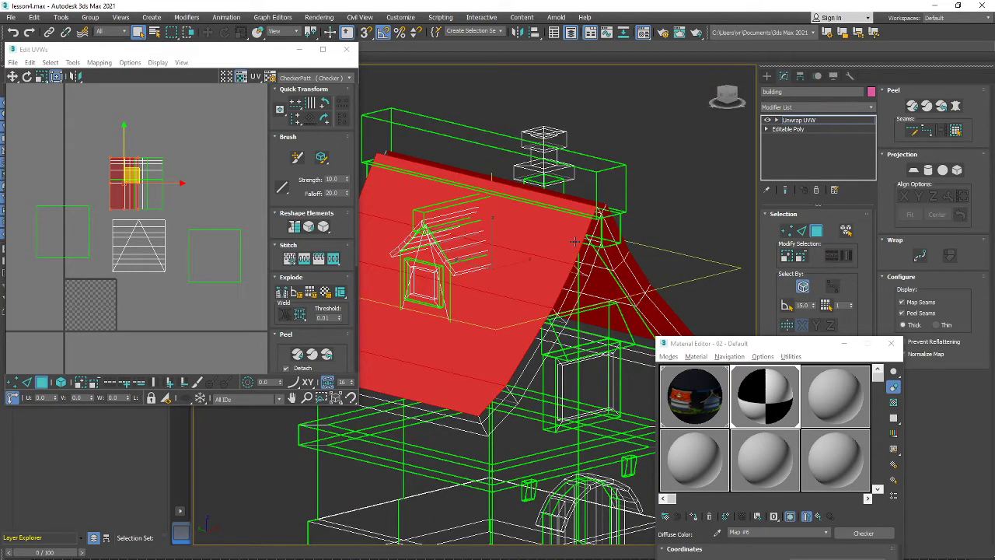
pyautogui.moveTo(581, 352)
pyautogui.keyDown('alt'); pyautogui.mouseDown(button='middle')
pyautogui.moveTo(505, 349)
pyautogui.moveTo(572, 353)
pyautogui.mouseUp(button='middle'); pyautogui.keyUp('alt')
pyautogui.press('F3')
pyautogui.scroll(-5, 560, 272)
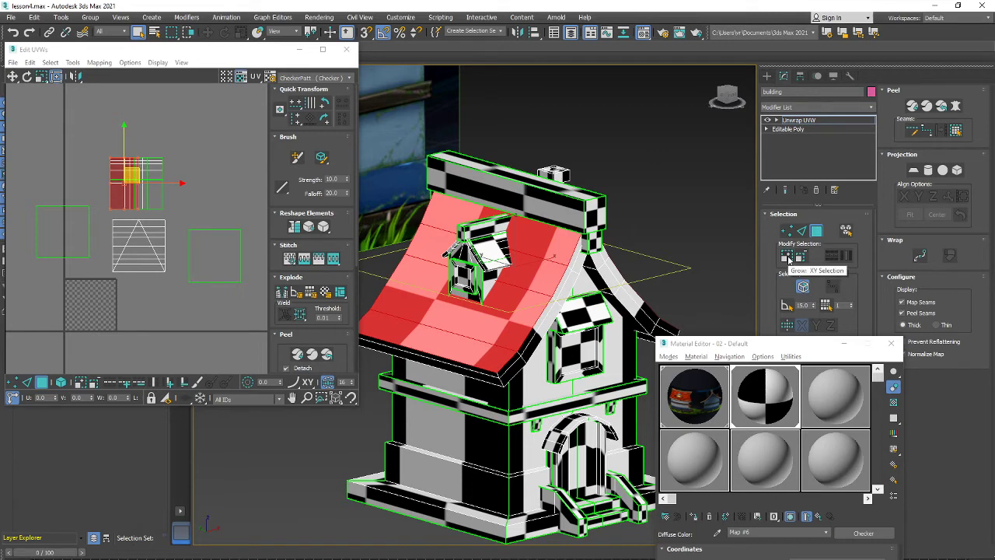
pyautogui.click(787, 257)
pyautogui.click(799, 257)
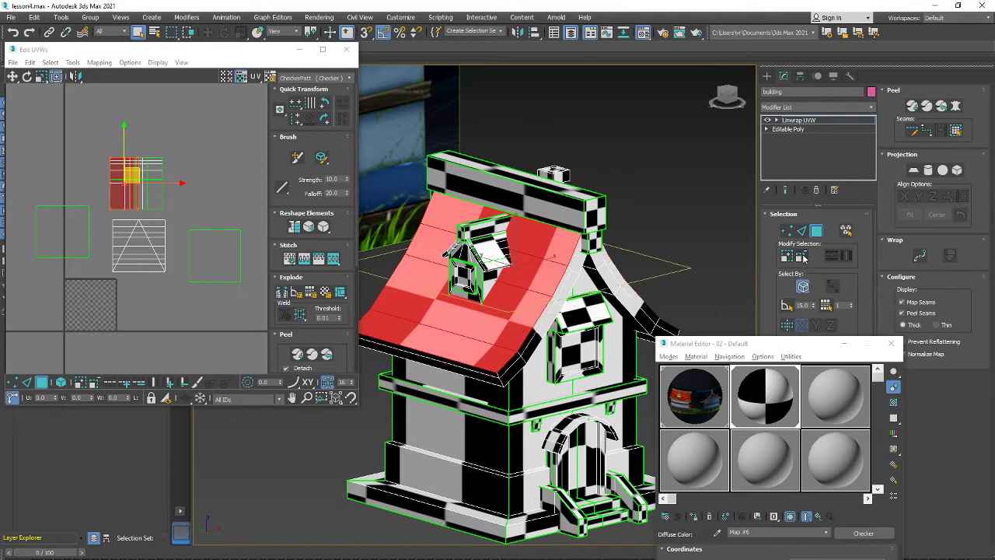
pyautogui.click(787, 257)
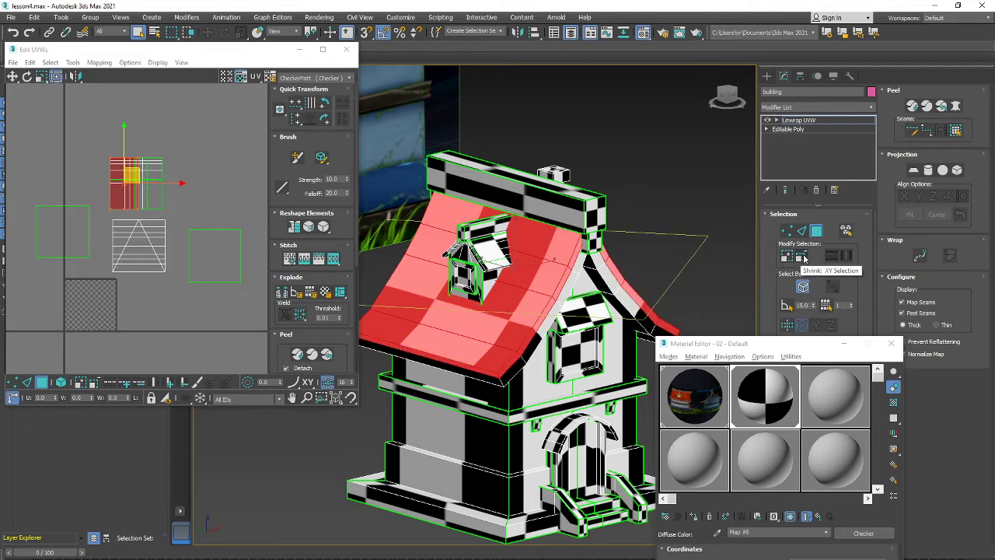
pyautogui.click(799, 257)
pyautogui.click(787, 256)
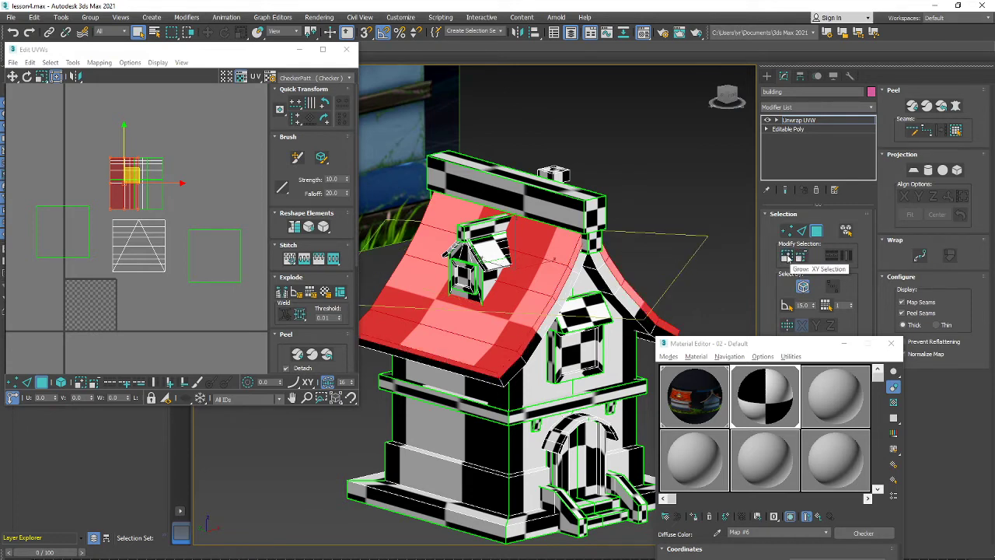
# Try selecting only the thin strip of polygons along the roof's gable edge.
pyautogui.keyDown('alt'); pyautogui.moveTo(542, 316); pyautogui.dragTo(589, 351, button='middle'); pyautogui.keyUp('alt')
pyautogui.scroll(3, 560, 311)
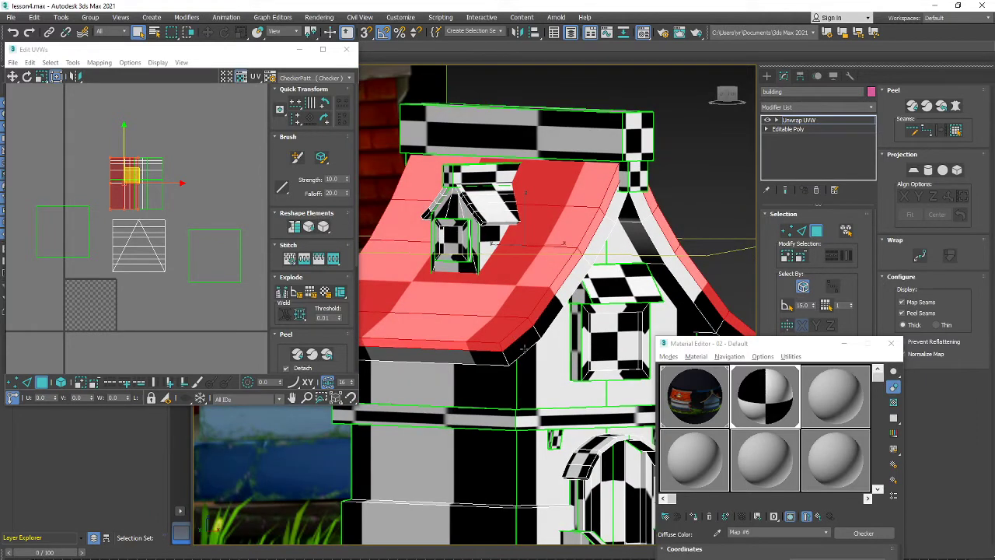
pyautogui.click(537, 321)
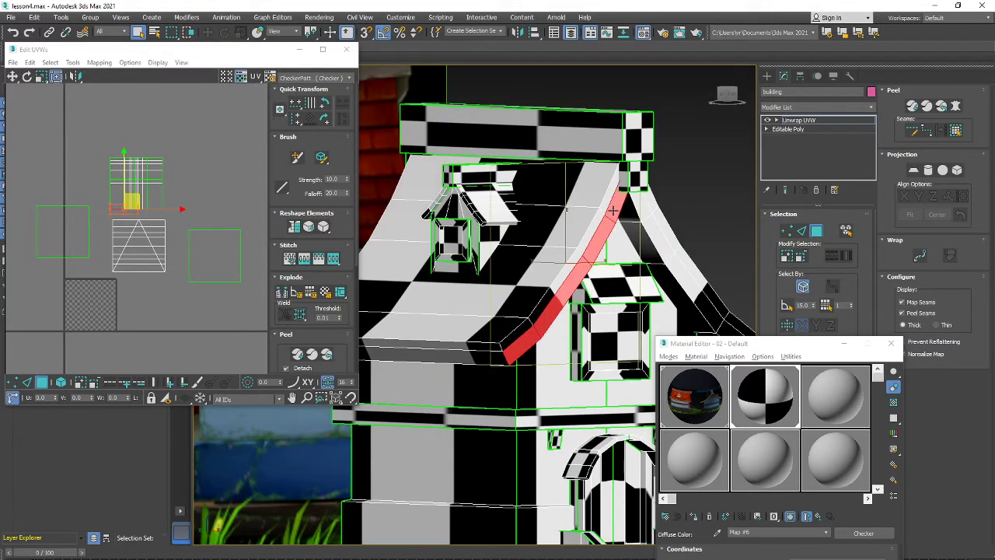
pyautogui.click(526, 192)
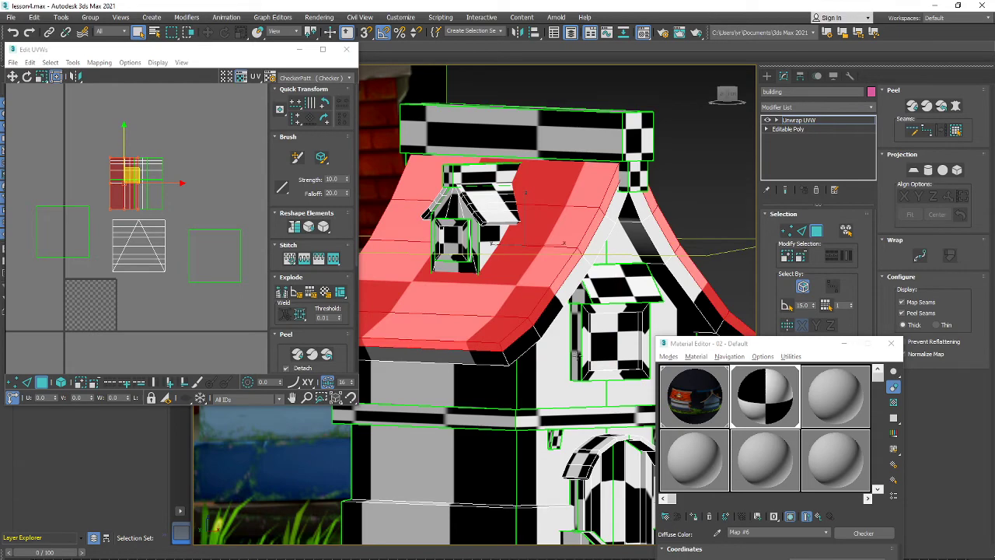
pyautogui.keyDown('alt'); pyautogui.moveTo(519, 337); pyautogui.dragTo(567, 323, button='middle'); pyautogui.keyUp('alt')
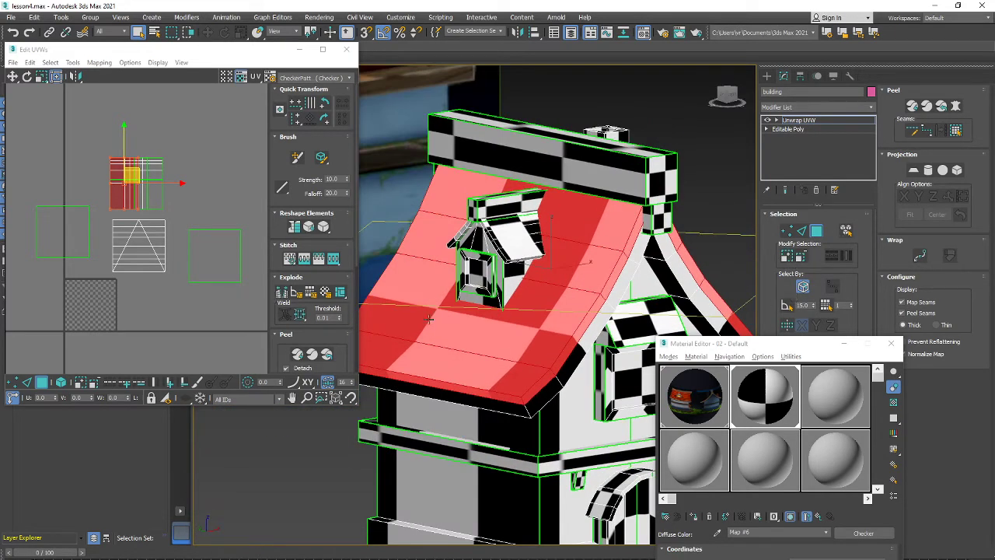
# Move the selected roof UVs out of the overlapping clusters down onto the checkered UV tile.
pyautogui.scroll(-4, 555, 315)
pyautogui.keyDown('alt'); pyautogui.moveTo(555, 315); pyautogui.dragTo(405, 286, button='middle'); pyautogui.keyUp('alt')
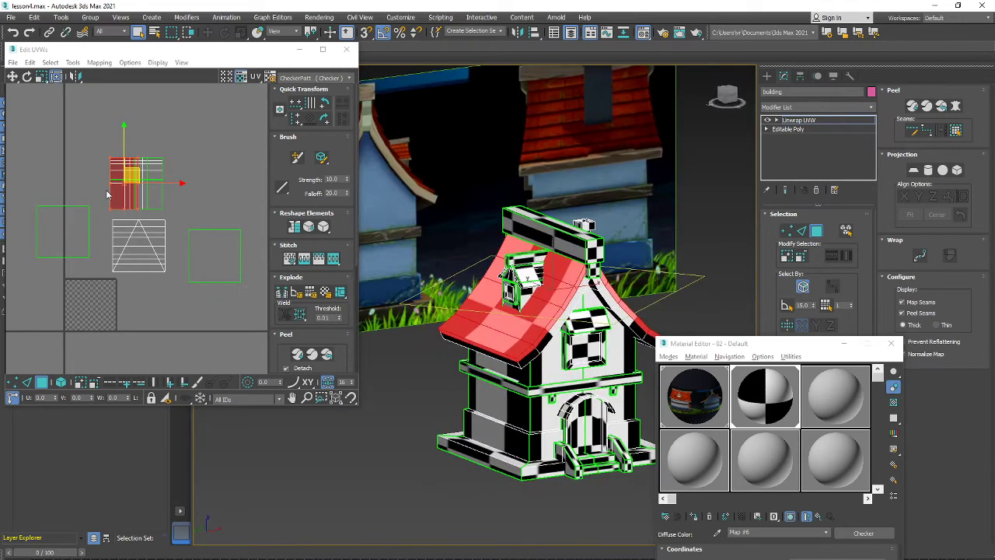
pyautogui.moveTo(130, 173); pyautogui.dragTo(93, 287)
pyautogui.keyDown('alt'); pyautogui.moveTo(539, 279); pyautogui.dragTo(570, 277, button='middle'); pyautogui.keyUp('alt')
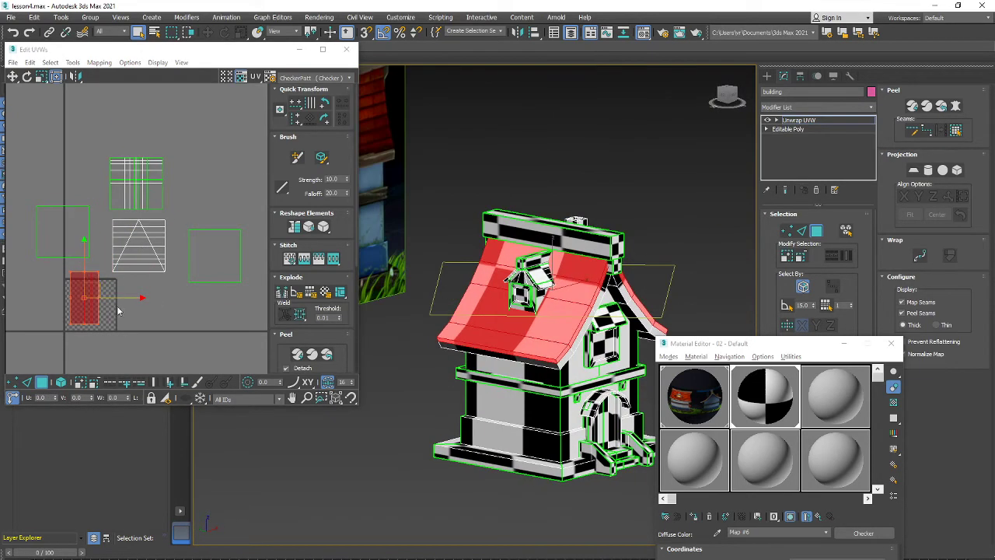
pyautogui.moveTo(99, 286); pyautogui.dragTo(117, 266, button='middle')
# Try Flatten Mapping with its default settings on the selected roof polygons.
pyautogui.click(99, 64)
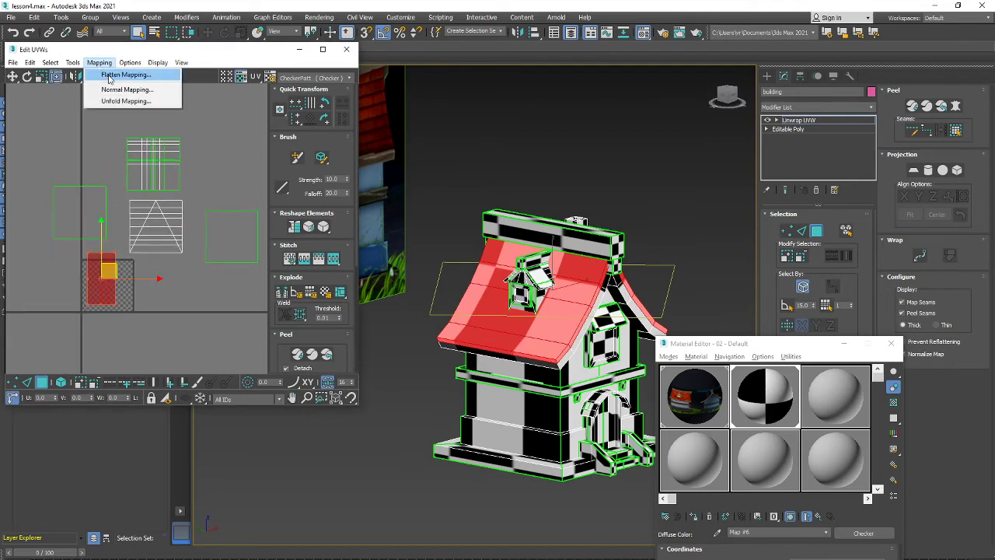
pyautogui.click(110, 77)
pyautogui.click(144, 85)
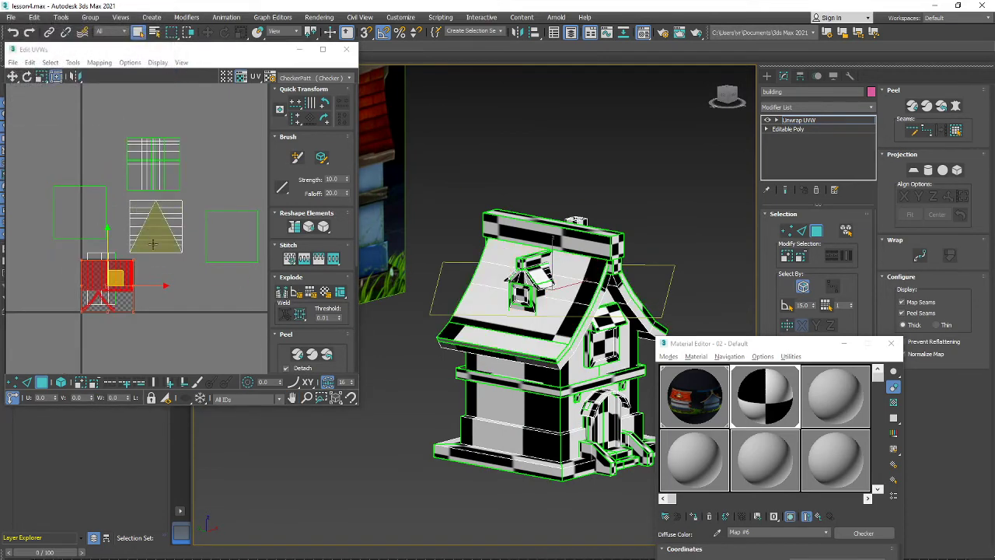
pyautogui.hotkey('ctrl', 'z')
# Nudge the roof UVs sideways inside the tile and apply Flatten Mapping with a 45.0 angle threshold and 0.001 spacing.
pyautogui.scroll(3, 100, 286)
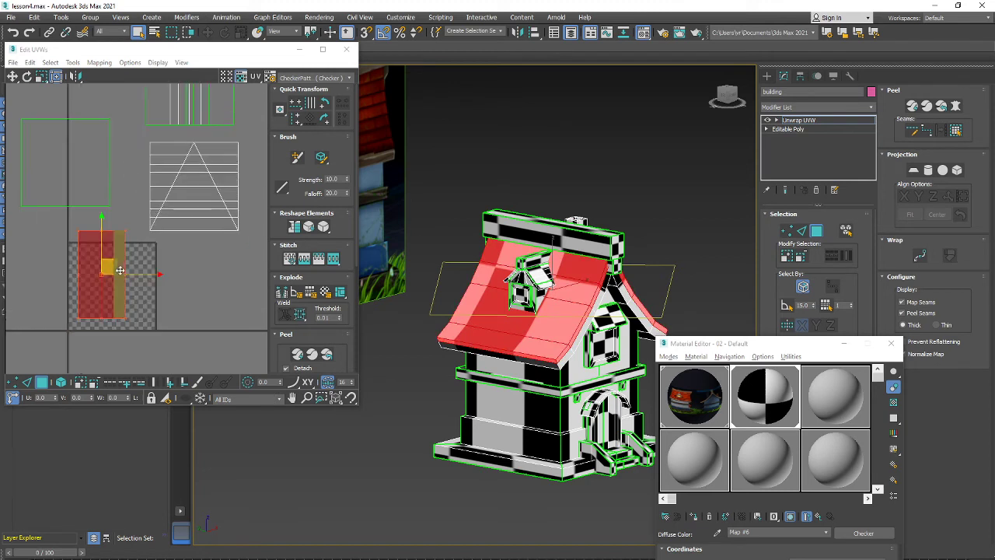
pyautogui.moveTo(138, 241); pyautogui.dragTo(169, 237, button='middle')
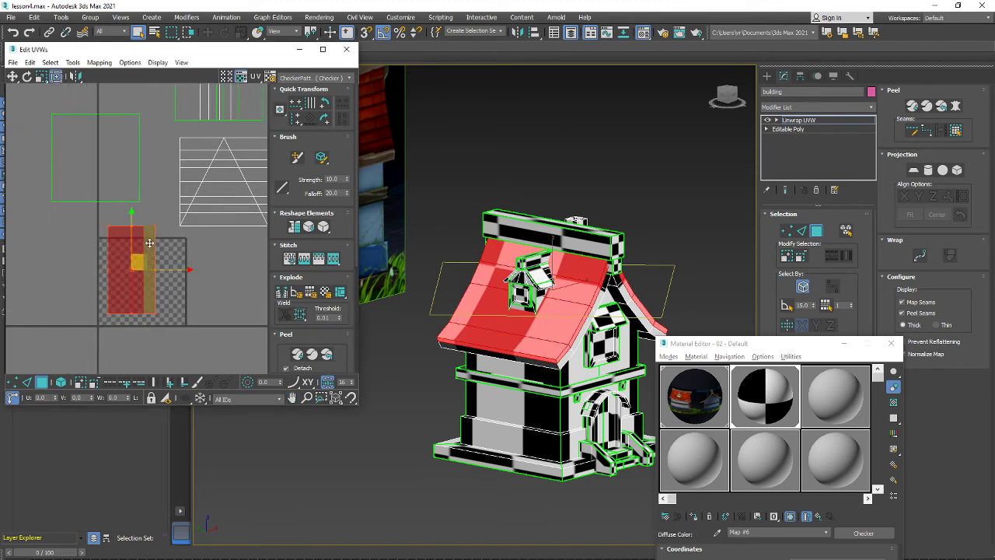
pyautogui.moveTo(171, 270); pyautogui.dragTo(176, 269)
pyautogui.click(100, 62)
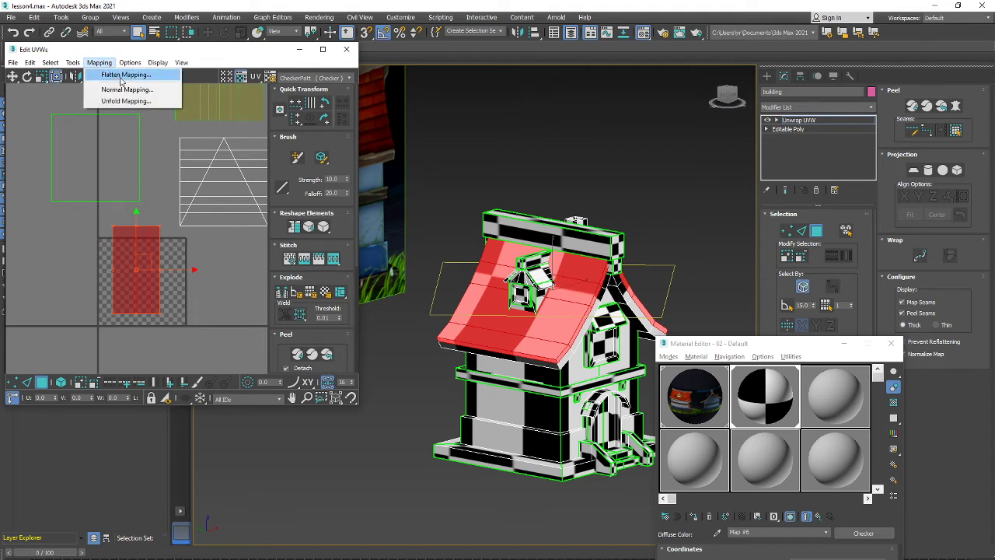
pyautogui.click(120, 78)
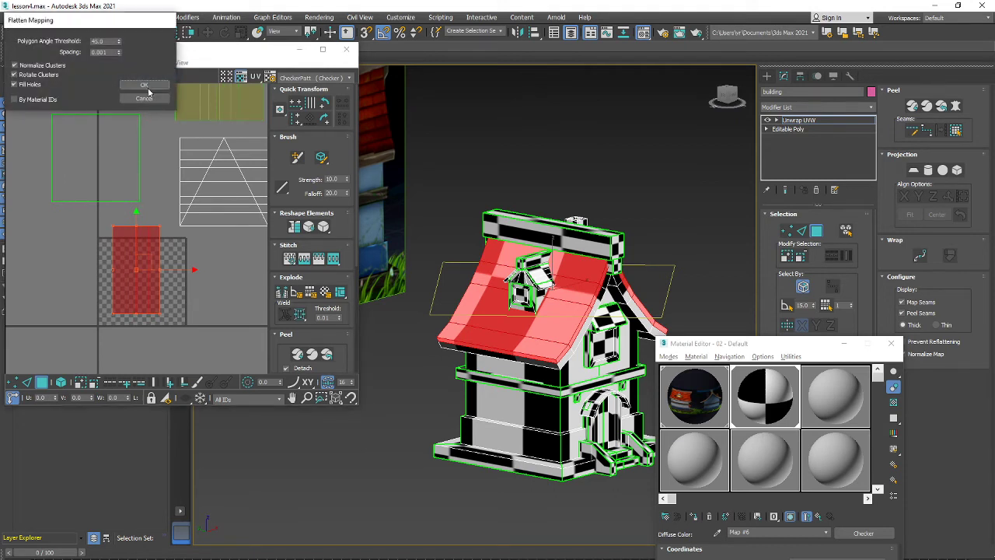
pyautogui.click(144, 88)
# Examine the flattened roof UVs, select all clusters over the checkered tile and review the matching polygons on the house.
pyautogui.scroll(3, 257, 262)
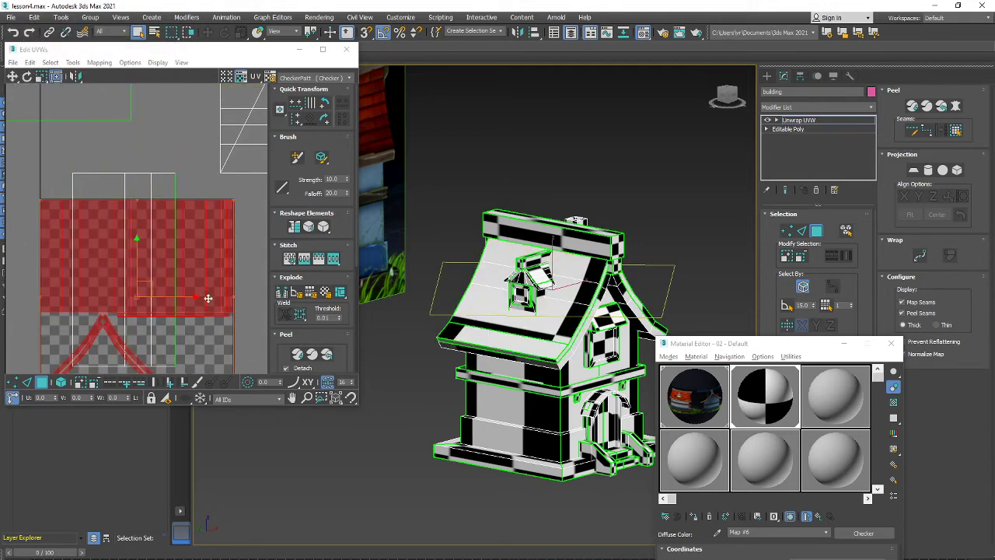
pyautogui.click(254, 284)
pyautogui.scroll(2, 201, 289)
pyautogui.scroll(-1, 221, 298)
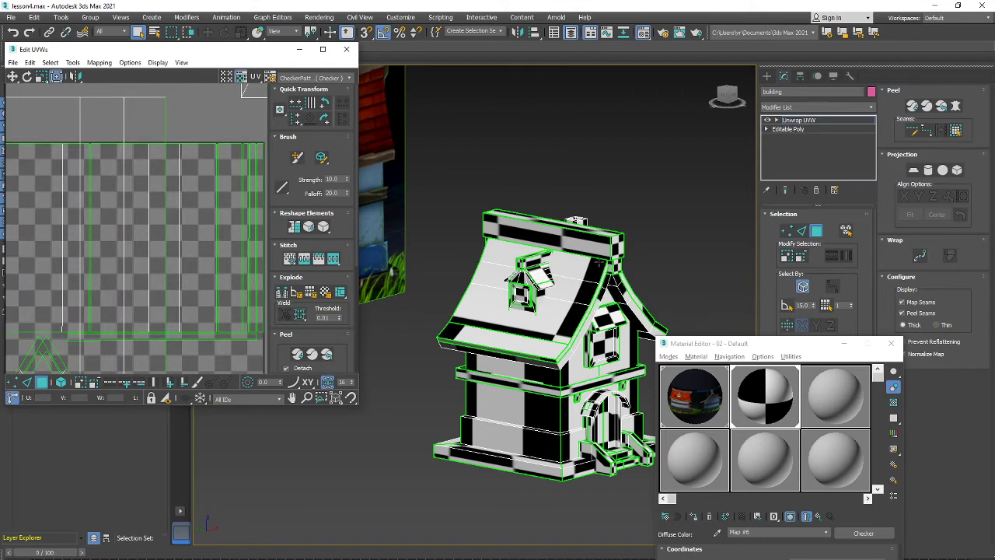
pyautogui.scroll(-5, 182, 238)
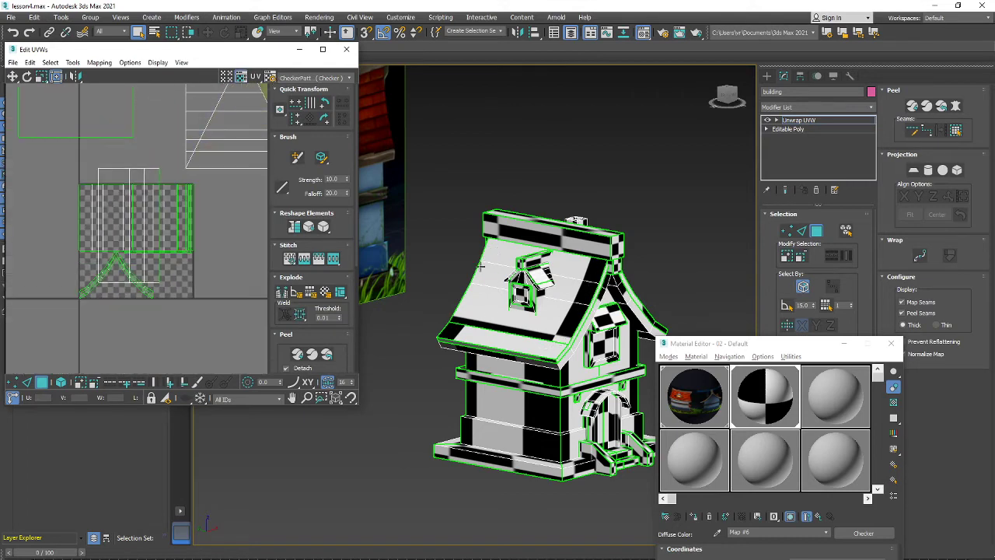
pyautogui.scroll(2, 172, 254)
pyautogui.scroll(-2, 174, 280)
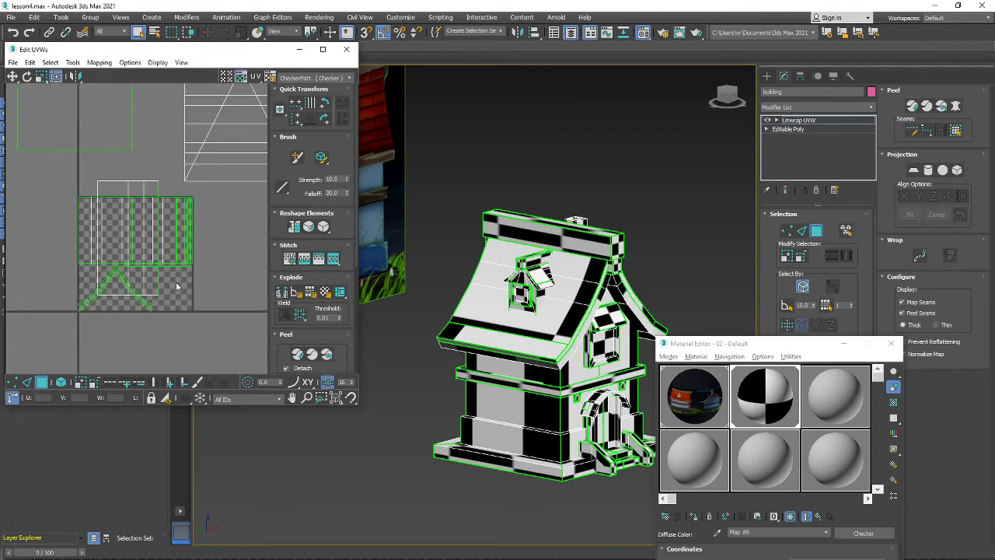
pyautogui.moveTo(205, 324); pyautogui.dragTo(48, 189)
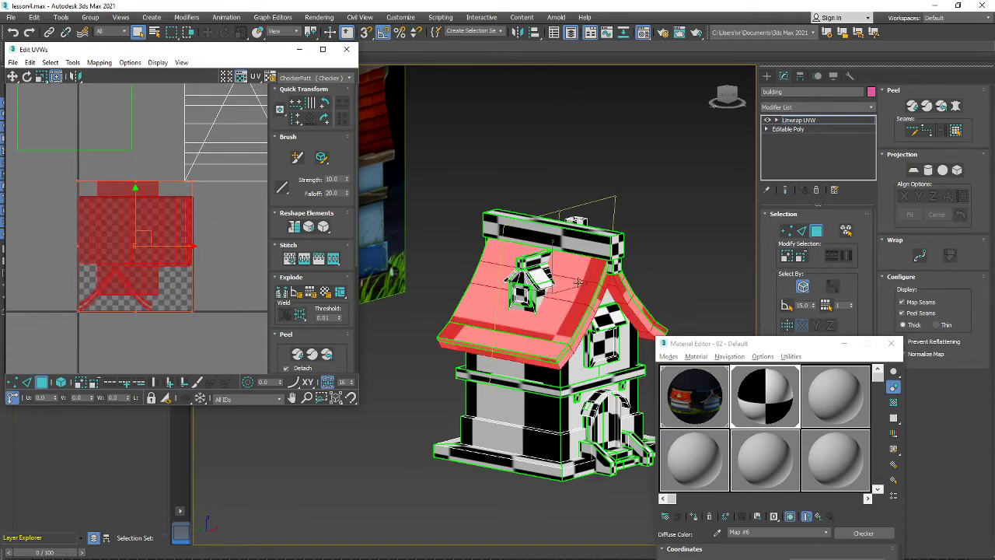
pyautogui.keyDown('alt'); pyautogui.moveTo(577, 283); pyautogui.dragTo(409, 299, button='middle'); pyautogui.keyUp('alt')
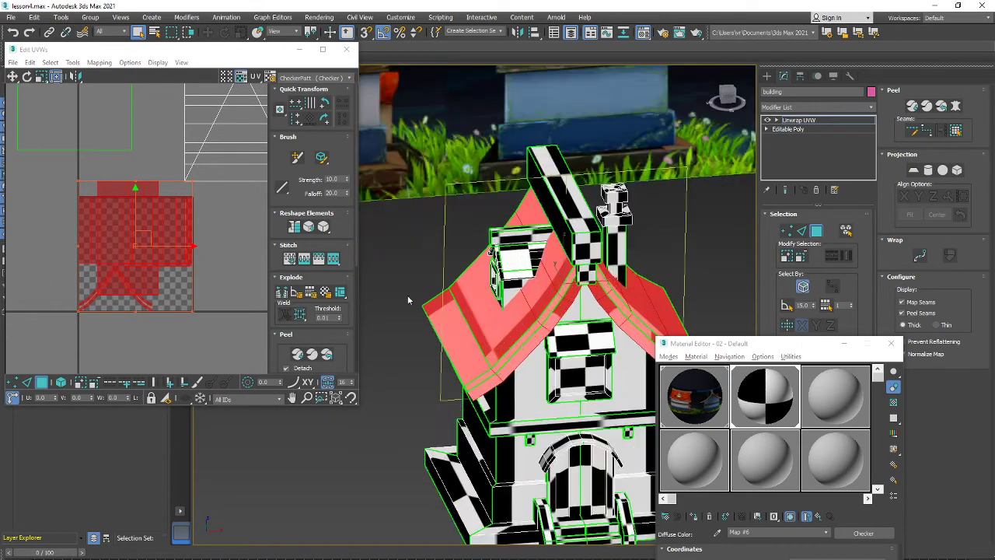
# Select a single band of roof polygons on the slope with the dormer and try Flatten Mapping on it.
pyautogui.click(191, 286)
pyautogui.click(184, 258)
pyautogui.click(148, 284)
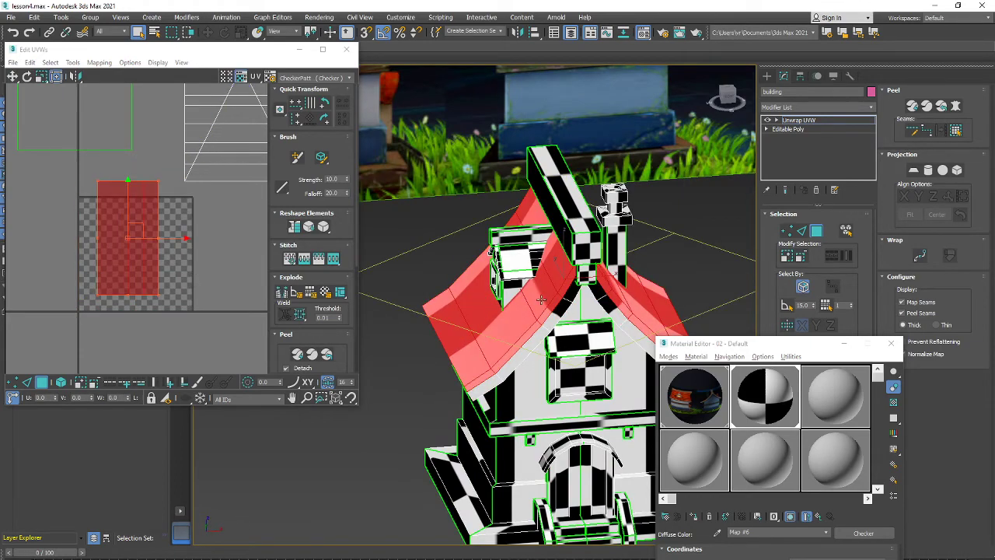
pyautogui.click(541, 300)
pyautogui.keyDown('alt'); pyautogui.moveTo(541, 300); pyautogui.dragTo(599, 286, button='middle'); pyautogui.keyUp('alt')
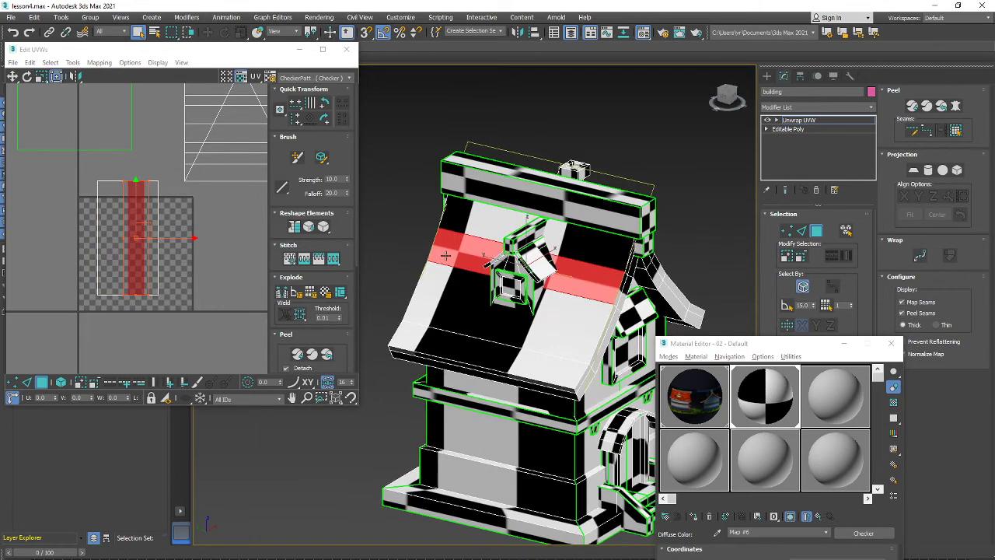
pyautogui.click(98, 63)
pyautogui.click(117, 75)
pyautogui.click(140, 82)
pyautogui.moveTo(176, 297); pyautogui.dragTo(204, 248, button='middle')
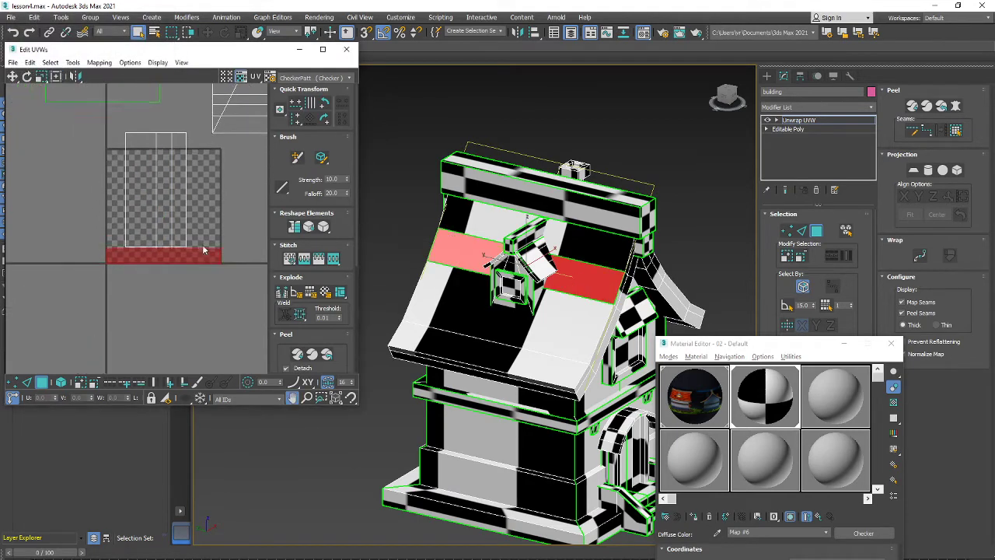
pyautogui.scroll(2, 203, 250)
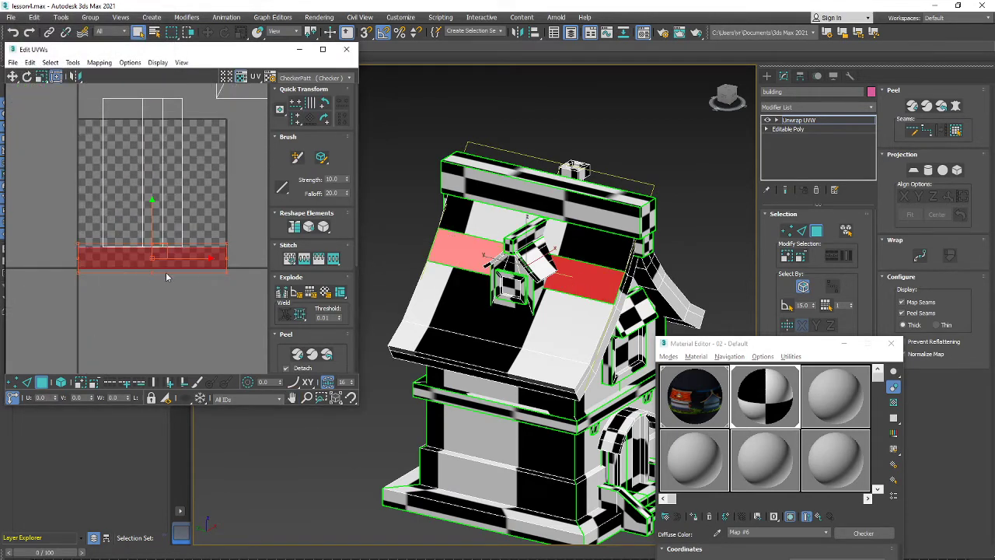
pyautogui.hotkey('ctrl', 'z')
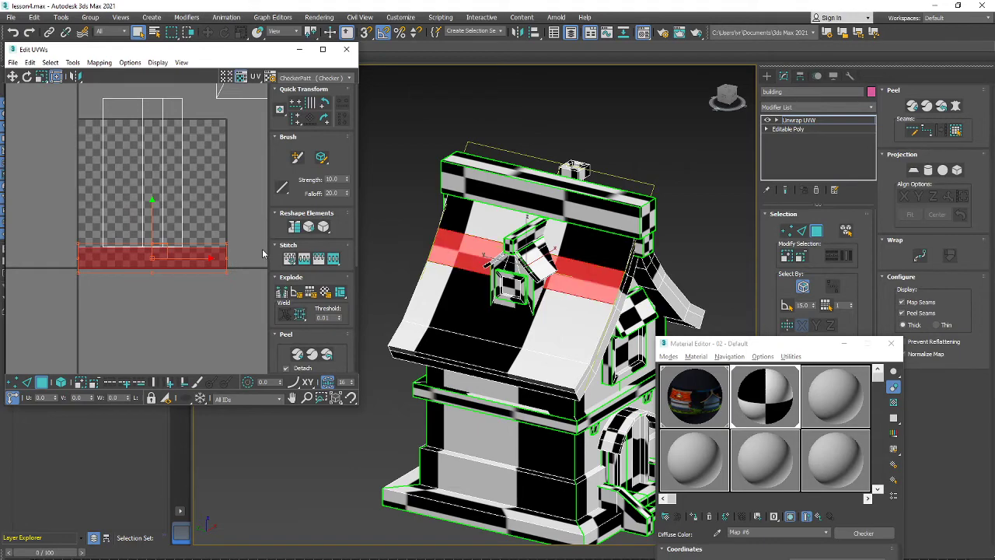
# Select the roof UVs over the checkered tile and pick the polygon bands on the slope with the dormer window.
pyautogui.moveTo(210, 276); pyautogui.dragTo(97, 162)
pyautogui.keyDown('alt'); pyautogui.moveTo(638, 341); pyautogui.dragTo(589, 300, button='middle'); pyautogui.keyUp('alt')
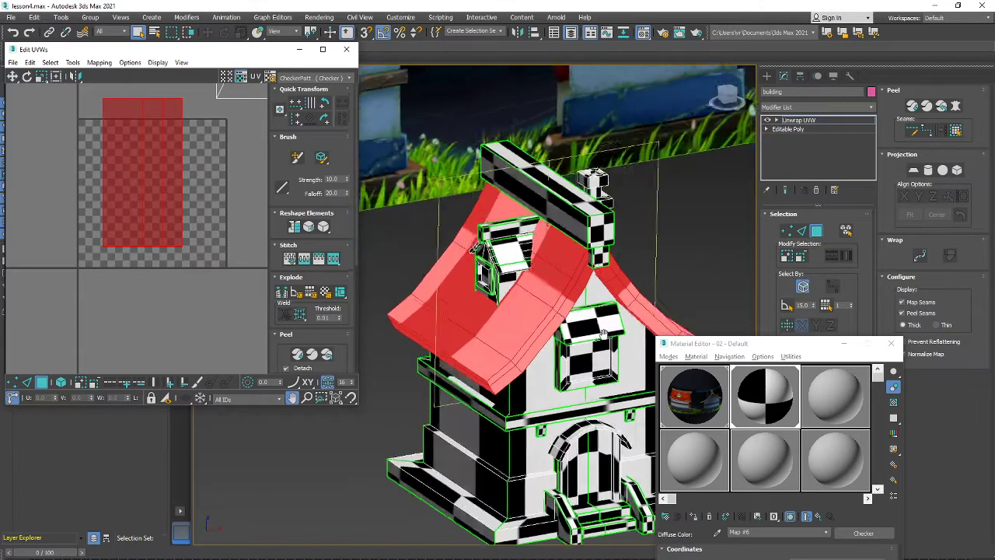
pyautogui.scroll(-2, 589, 297)
pyautogui.click(569, 274)
pyautogui.keyDown('ctrl'); pyautogui.click(545, 308); pyautogui.keyUp('ctrl')
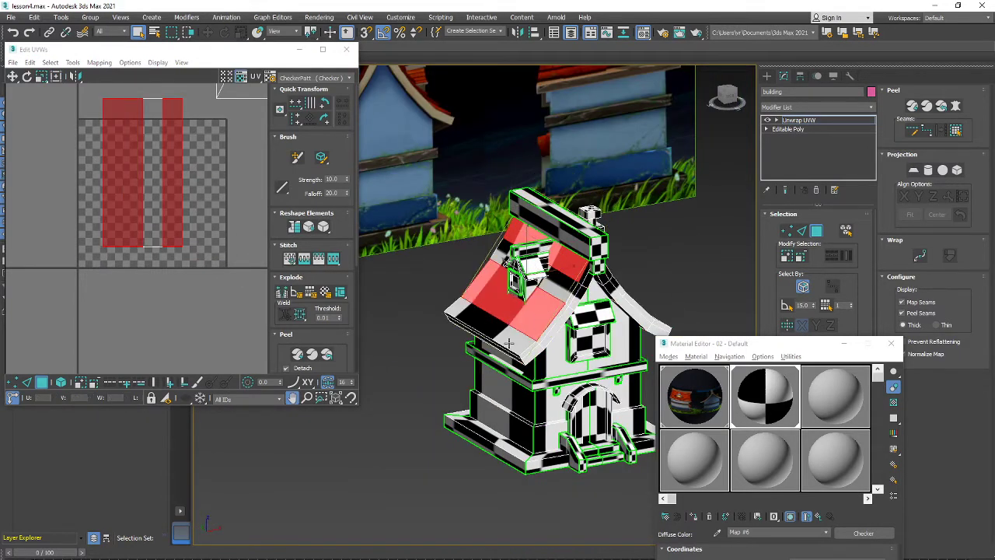
pyautogui.keyDown('ctrl'); pyautogui.click(552, 288); pyautogui.keyUp('ctrl')
pyautogui.keyDown('alt'); pyautogui.moveTo(627, 290); pyautogui.dragTo(547, 295, button='middle'); pyautogui.keyUp('alt')
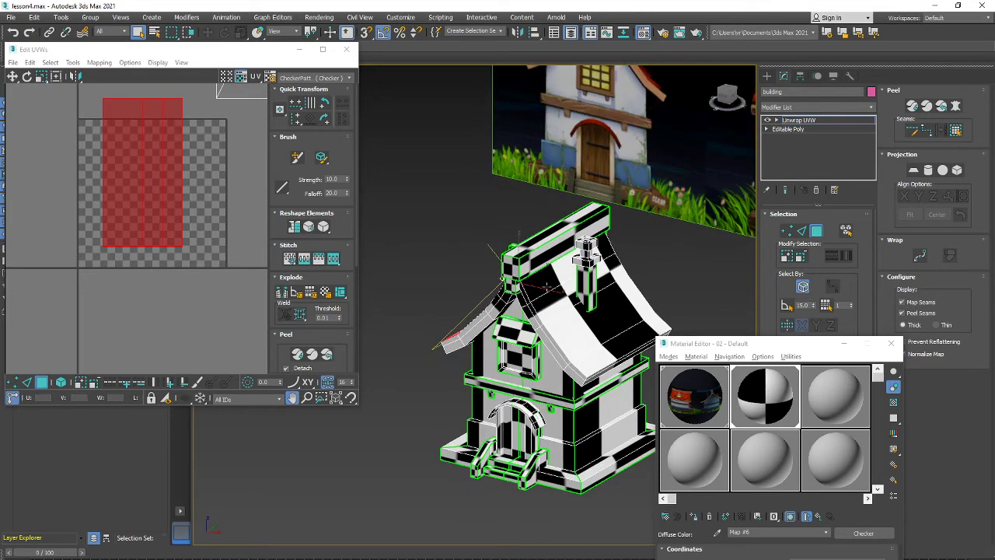
# Select all polygon bands on the roof slope with the chimney and grow the selection to include the opposite slope.
pyautogui.keyDown('ctrl'); pyautogui.click(547, 286); pyautogui.keyUp('ctrl')
pyautogui.keyDown('ctrl'); pyautogui.click(552, 303); pyautogui.keyUp('ctrl')
pyautogui.keyDown('ctrl'); pyautogui.click(577, 334); pyautogui.keyUp('ctrl')
pyautogui.keyDown('ctrl'); pyautogui.click(609, 359); pyautogui.keyUp('ctrl')
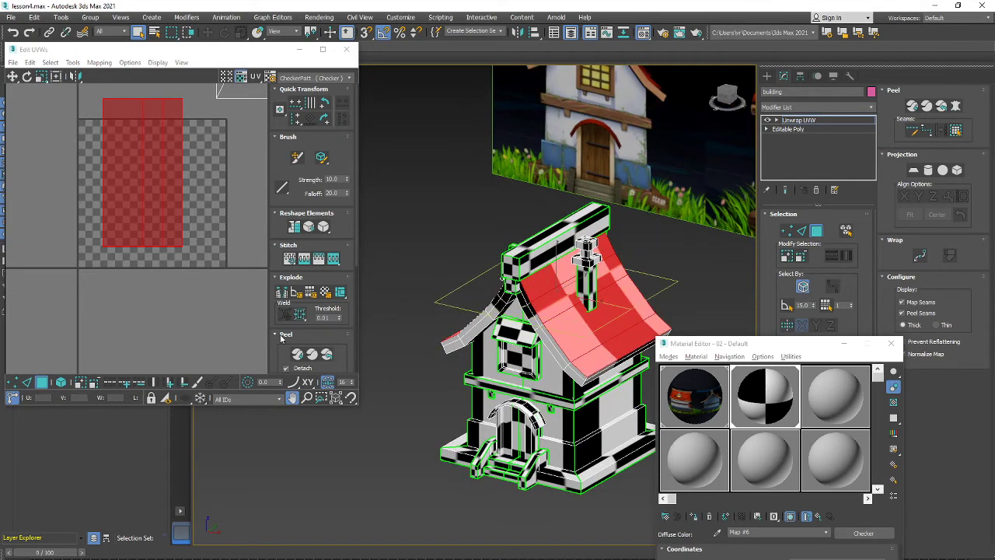
pyautogui.scroll(-3, 204, 233)
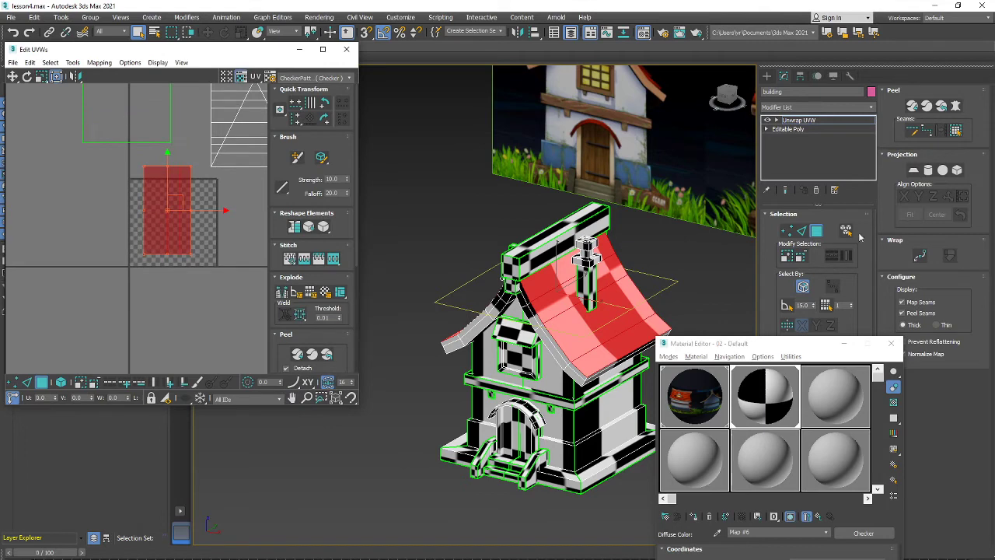
pyautogui.click(790, 256)
# Start Pelt Map on the selected roof polygons.
pyautogui.click(103, 63)
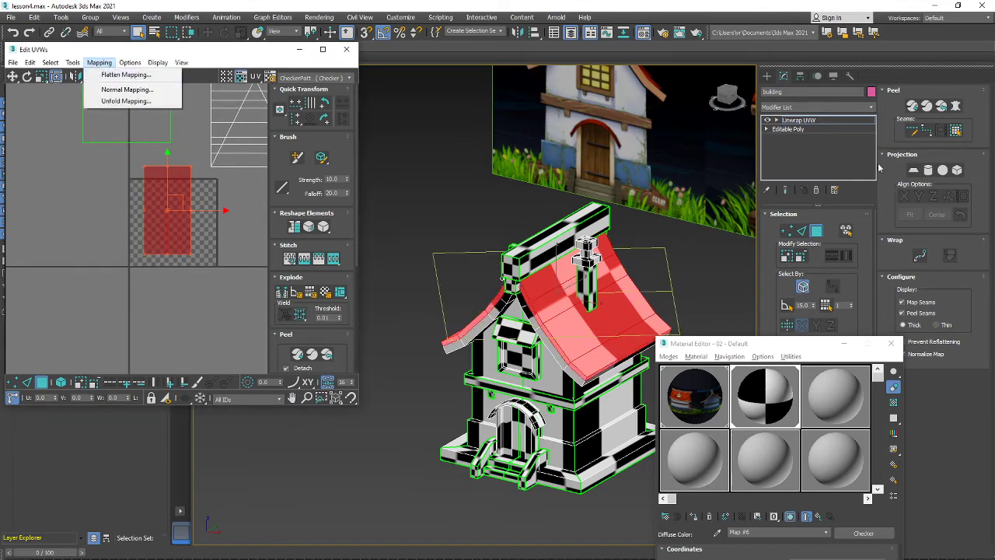
pyautogui.click(973, 110)
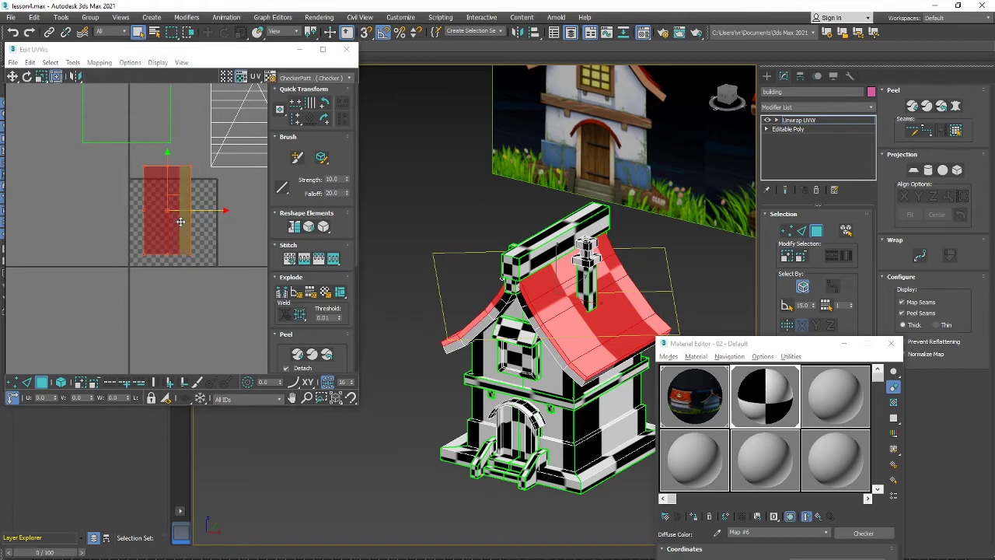
pyautogui.scroll(-2, 176, 238)
pyautogui.moveTo(177, 238); pyautogui.dragTo(170, 280, button='middle')
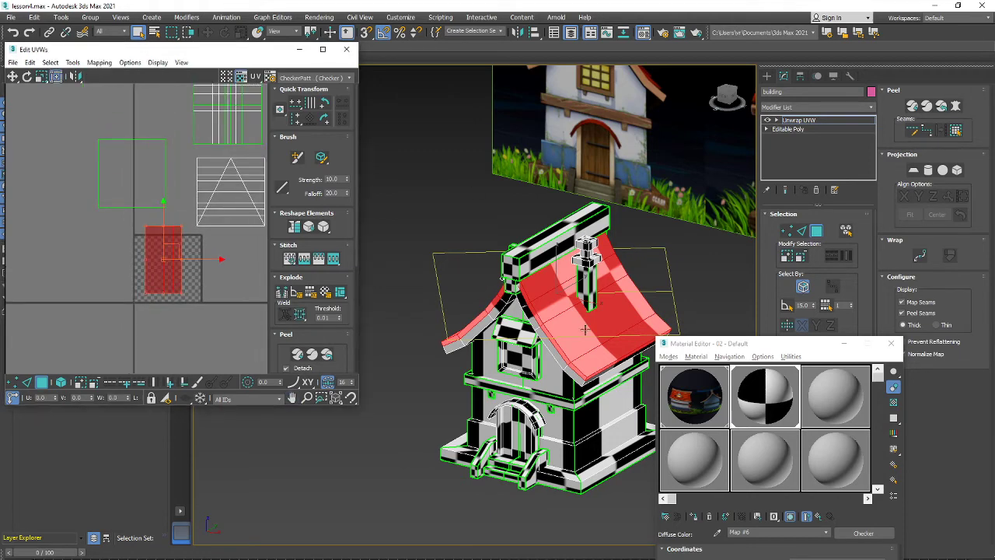
pyautogui.click(957, 106)
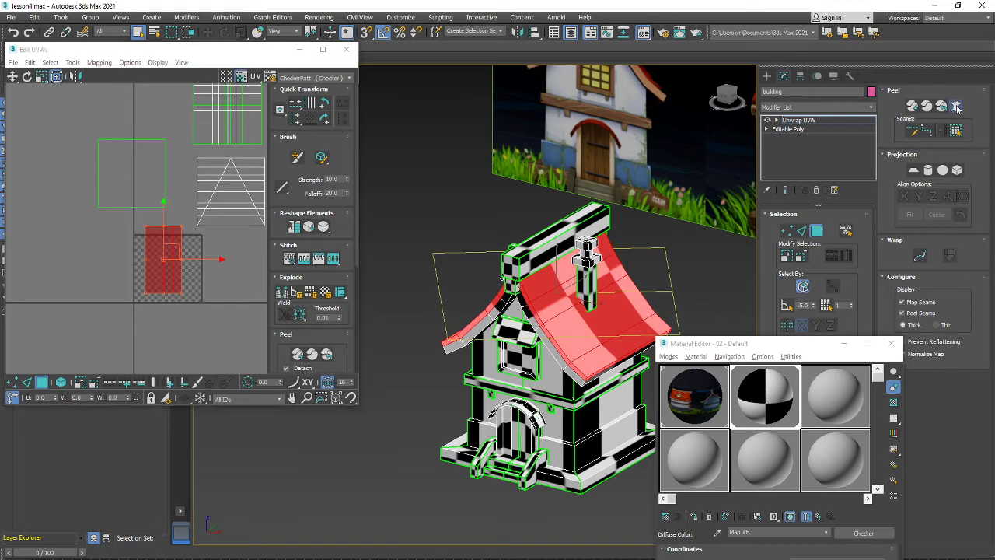
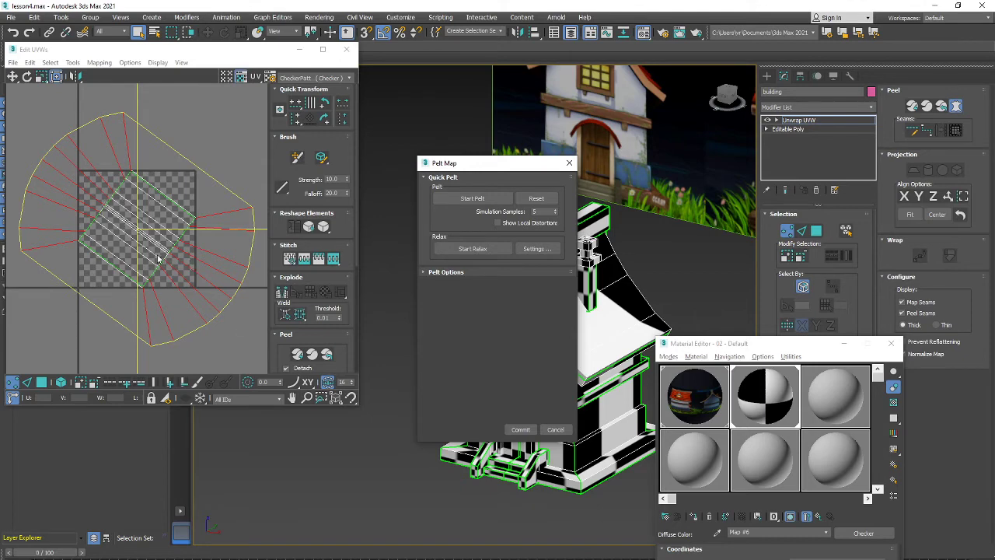
# Examine the roof's pelt layout on the UV tile, including its lower corner and the stretcher around it.
pyautogui.scroll(5, 158, 258)
pyautogui.scroll(-8, 118, 195)
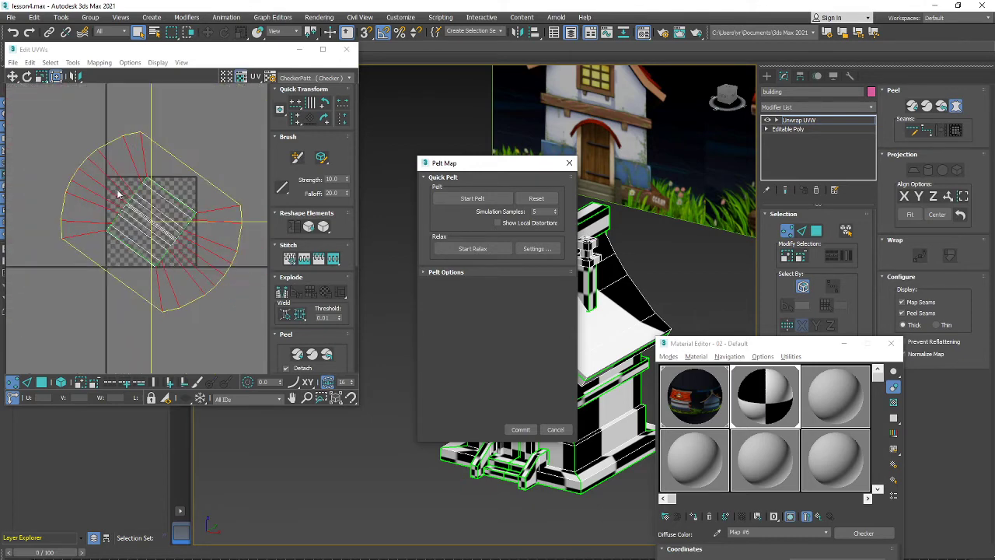
pyautogui.scroll(3, 119, 201)
pyautogui.scroll(4, 172, 230)
pyautogui.scroll(-2, 172, 230)
pyautogui.moveTo(173, 230); pyautogui.dragTo(103, 159, button='middle')
pyautogui.moveTo(199, 287); pyautogui.dragTo(164, 259, button='middle')
pyautogui.scroll(2, 131, 321)
pyautogui.scroll(1, 111, 344)
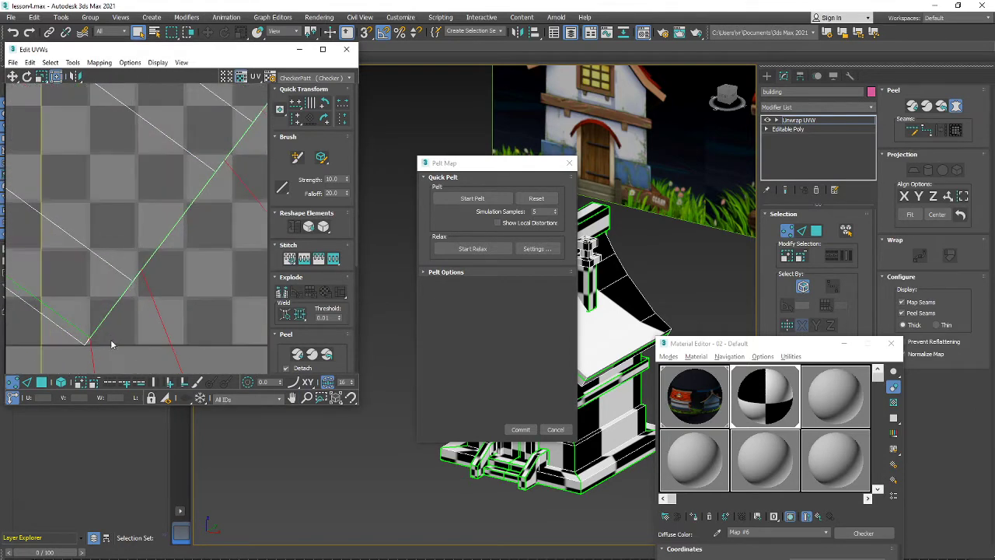
pyautogui.scroll(3, 94, 340)
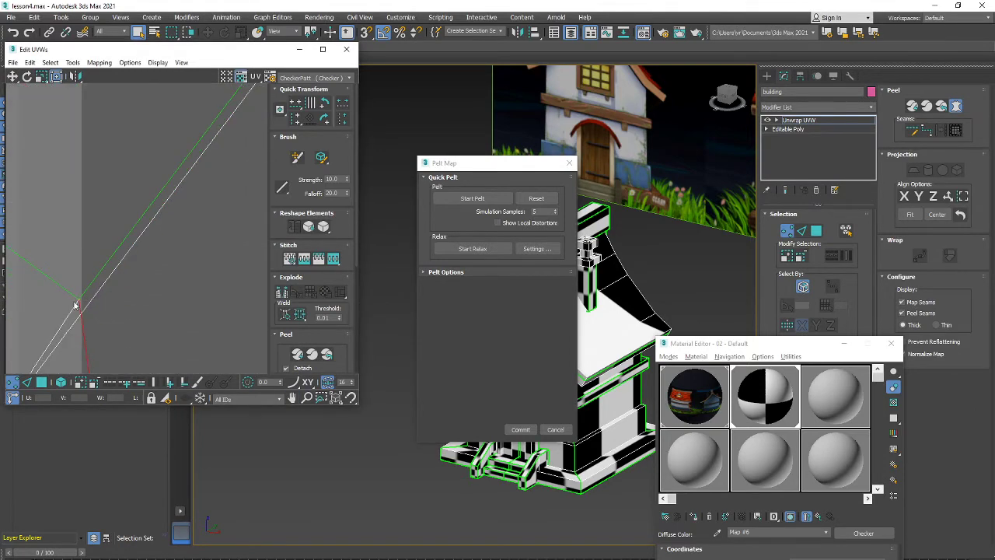
pyautogui.scroll(-5, 86, 309)
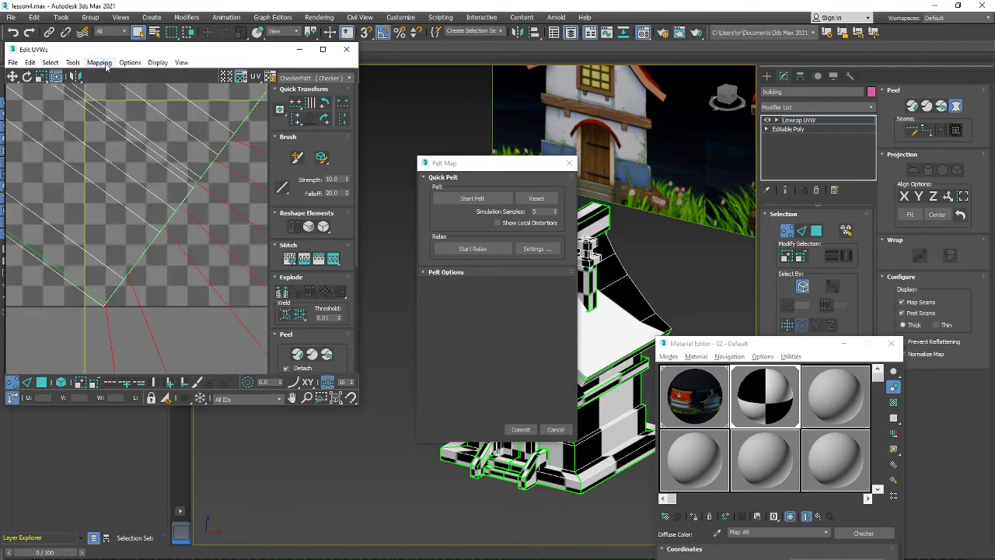
pyautogui.scroll(-10, 174, 192)
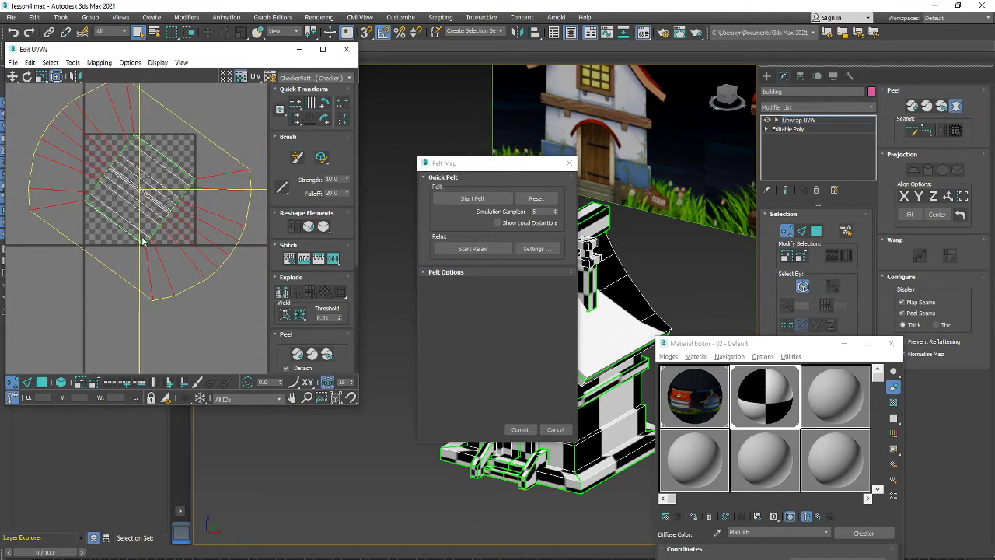
pyautogui.moveTo(175, 210); pyautogui.dragTo(178, 229, button='middle')
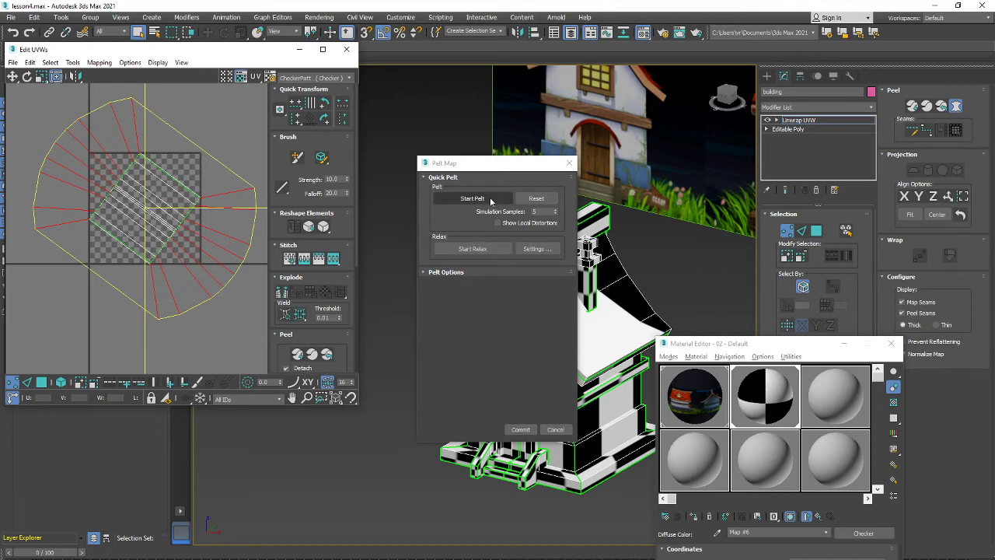
# Run the pelt simulation on the roof UVs with 5 simulation samples and commit the result.
pyautogui.click(472, 199)
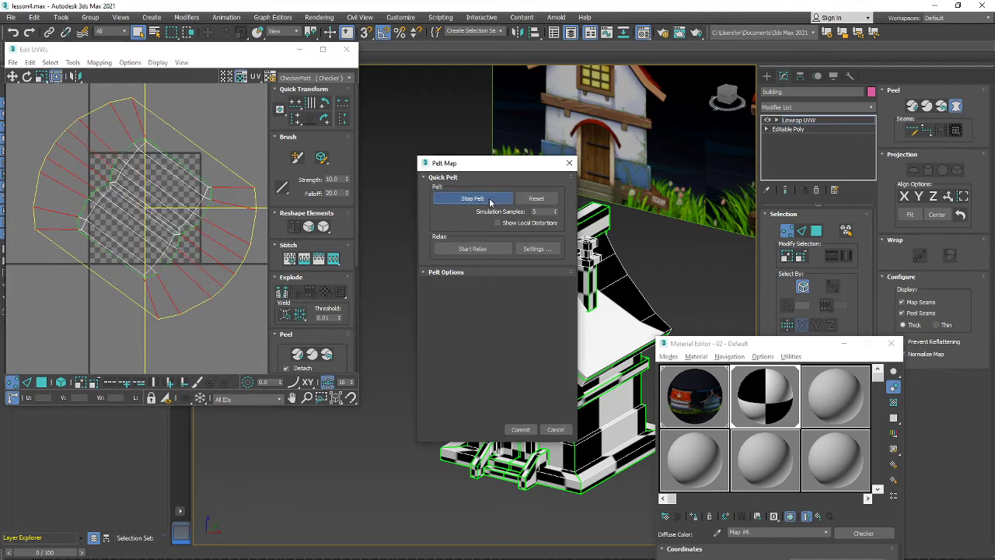
pyautogui.click(521, 430)
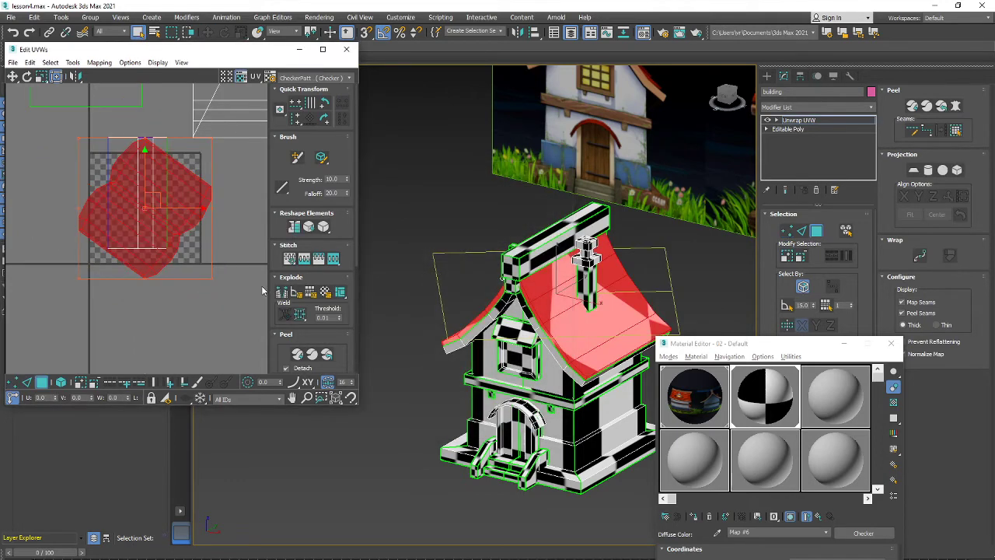
pyautogui.keyDown('alt'); pyautogui.moveTo(599, 297); pyautogui.dragTo(565, 307, button='middle'); pyautogui.keyUp('alt')
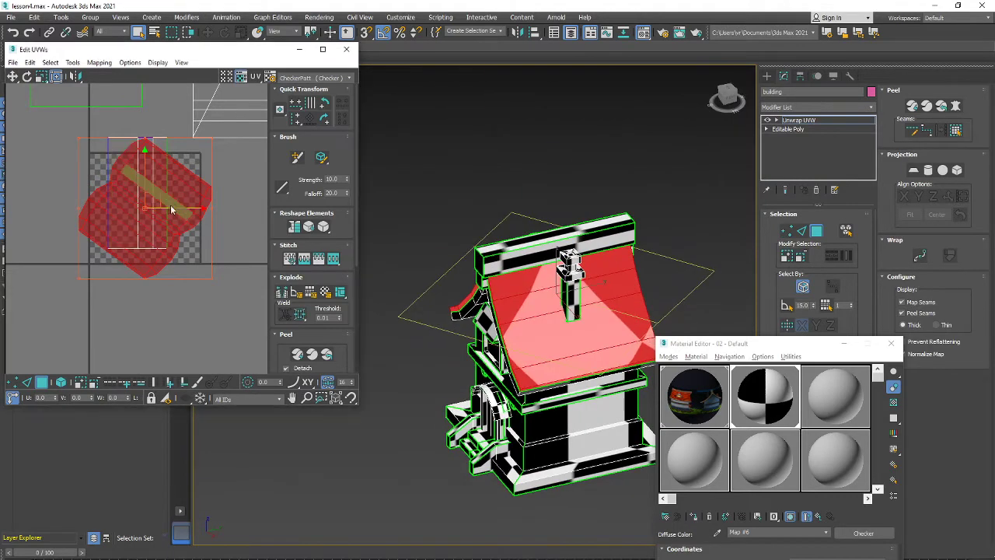
# Scale the pelted roof UVs up well beyond the checkered tile and move the Material Editor up to expose the checker map's parameters.
pyautogui.rightClick(168, 204)
pyautogui.click(187, 231)
pyautogui.moveTo(160, 173); pyautogui.dragTo(184, 131)
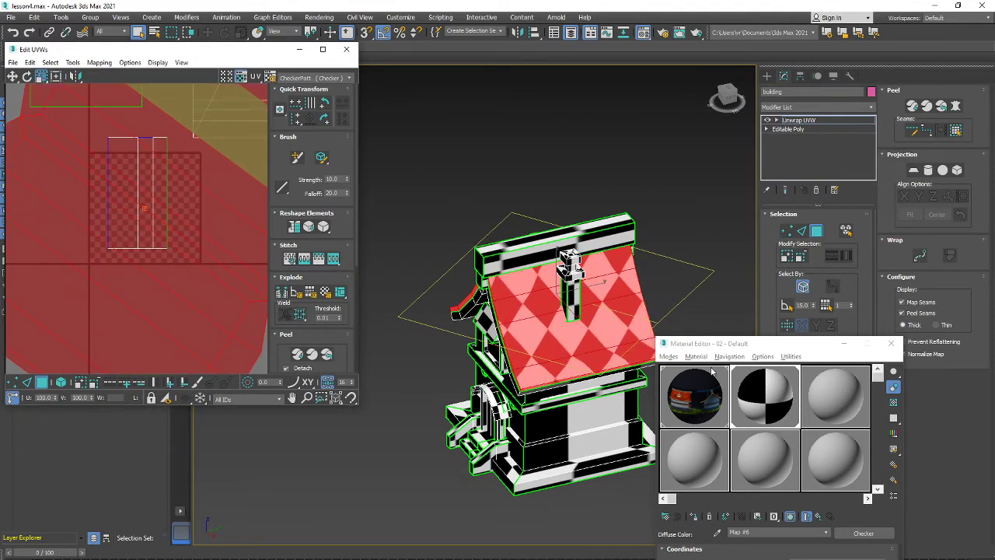
pyautogui.keyDown('alt'); pyautogui.moveTo(598, 320); pyautogui.dragTo(580, 320, button='middle'); pyautogui.keyUp('alt')
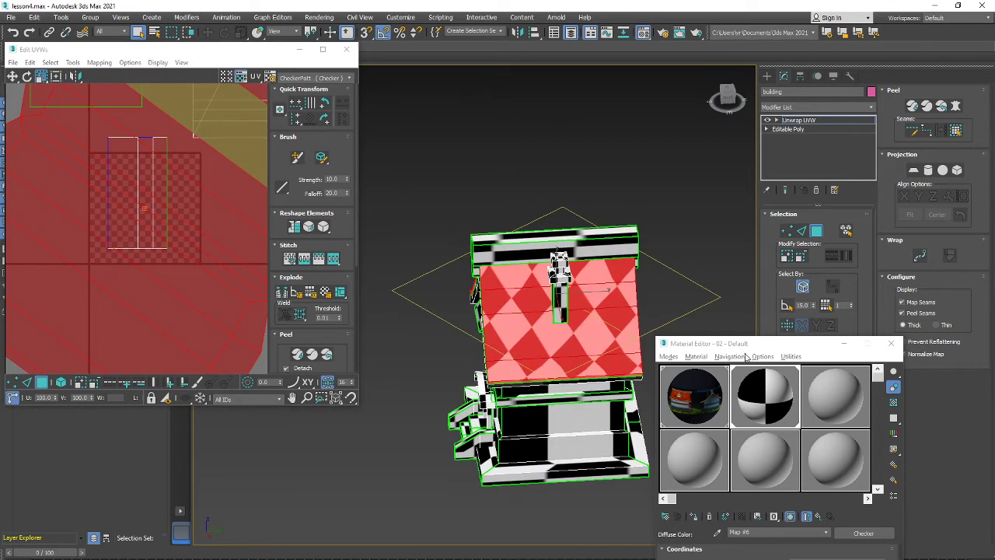
pyautogui.moveTo(746, 346); pyautogui.dragTo(759, 227)
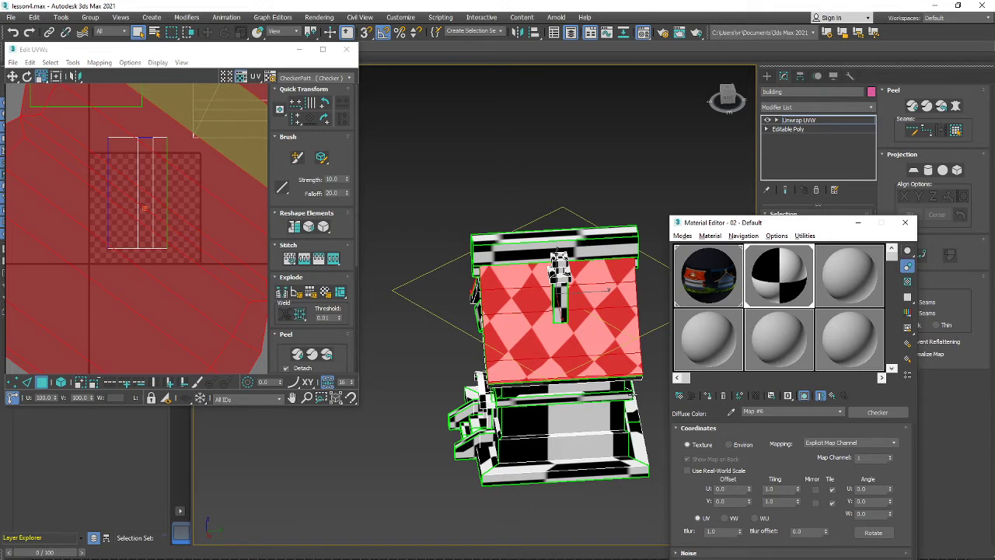
pyautogui.moveTo(809, 224); pyautogui.dragTo(814, 125)
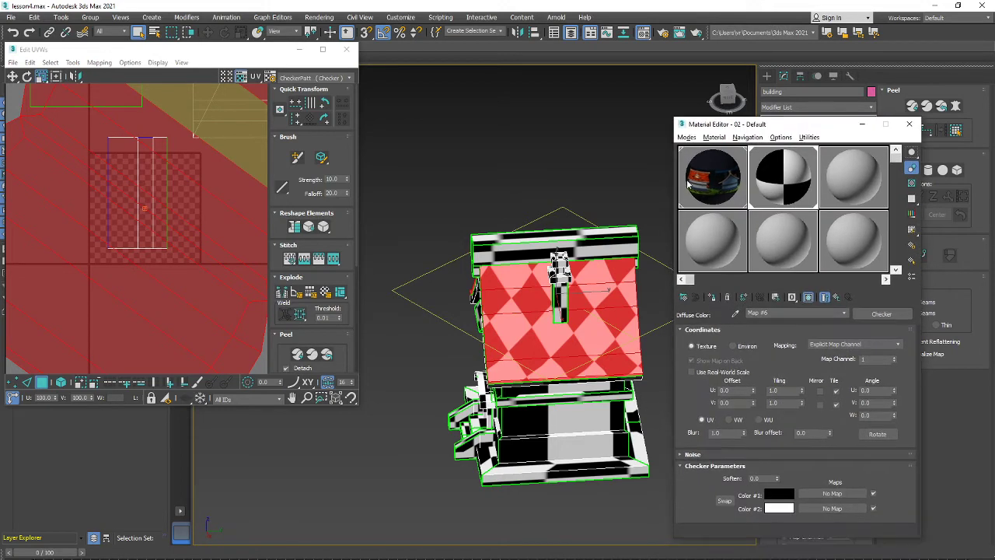
# Try scaling the enlarged roof UVs down, then undo the scaling.
pyautogui.scroll(-3, 162, 248)
pyautogui.scroll(-1, 161, 248)
pyautogui.moveTo(169, 250); pyautogui.dragTo(165, 281)
pyautogui.hotkey('ctrl', 'z')
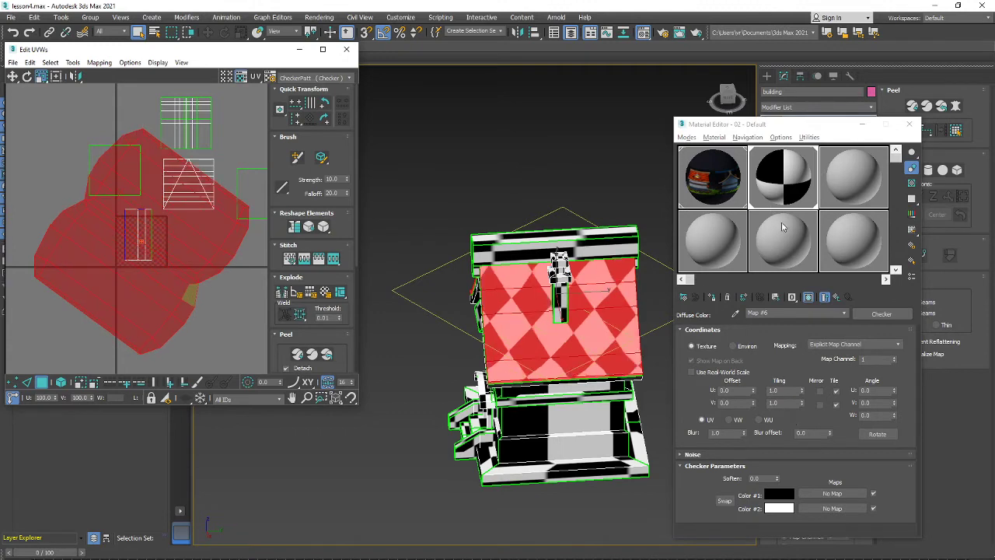
# Set the checker map's U and V tiling to 20.
pyautogui.keyDown('alt'); pyautogui.moveTo(567, 329); pyautogui.dragTo(577, 331, button='middle'); pyautogui.keyUp('alt')
pyautogui.doubleClick(775, 390)
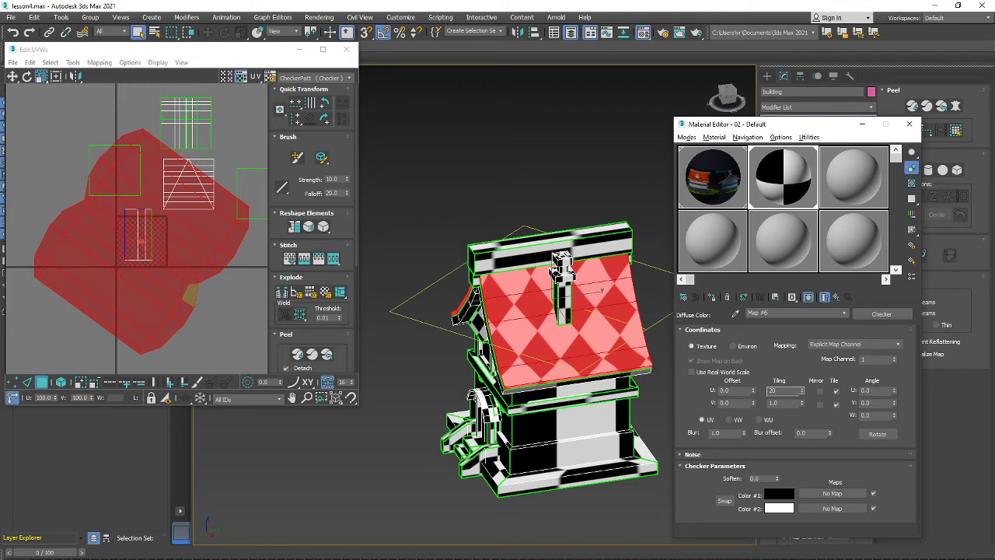
pyautogui.press('Return')
pyautogui.press('Tab')
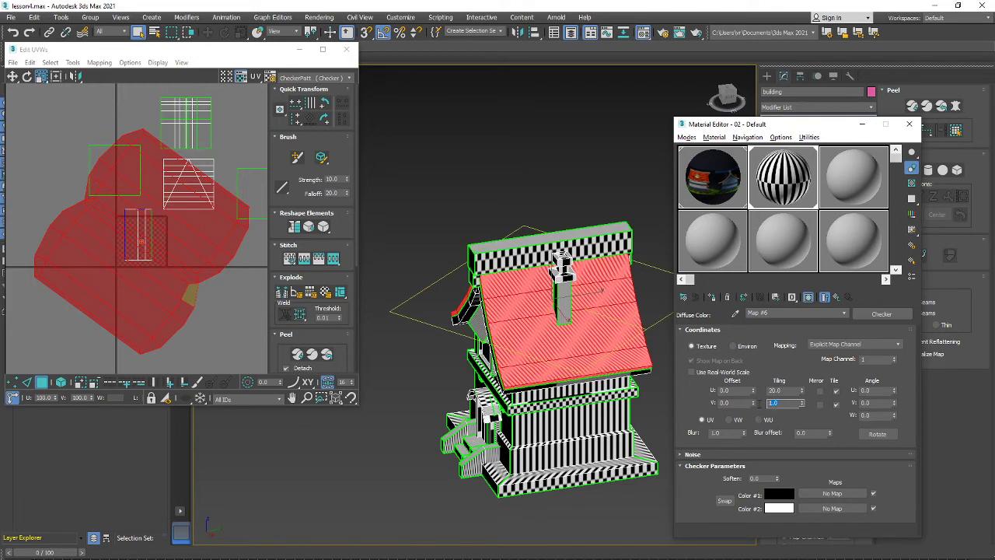
pyautogui.write('20')
pyautogui.press('Return')
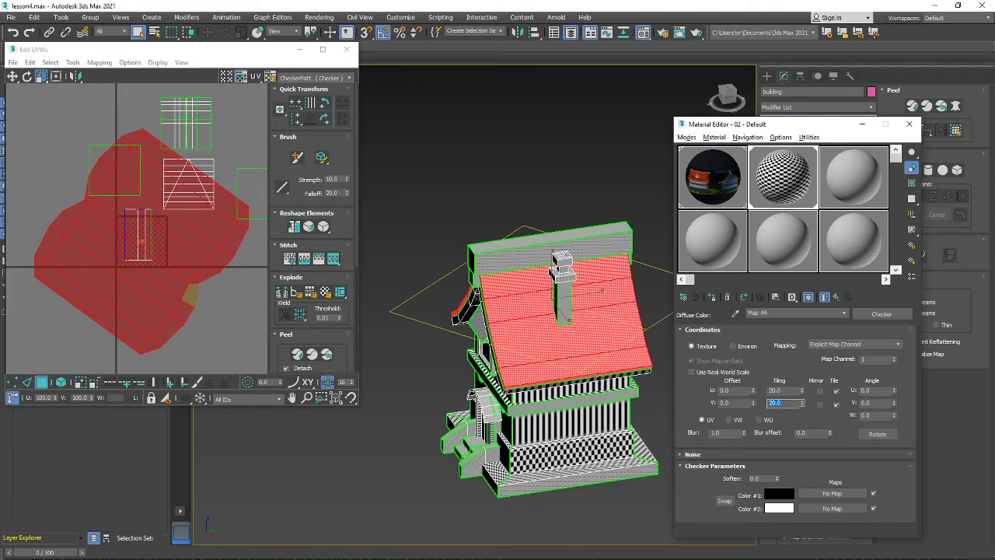
# Inspect the checker pattern on the roof up close and scale the roof UVs down to about 53.5 percent.
pyautogui.scroll(10, 602, 290)
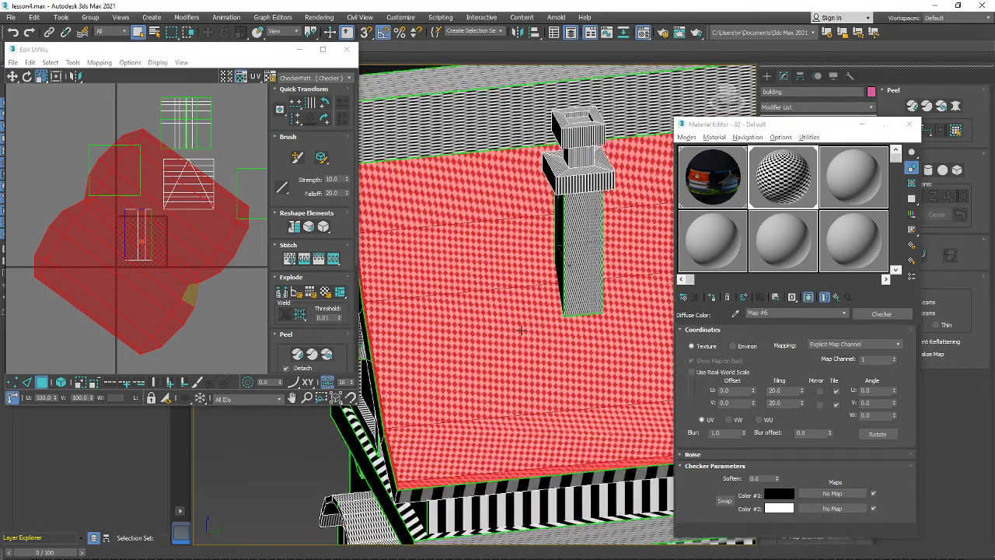
pyautogui.scroll(5, 521, 330)
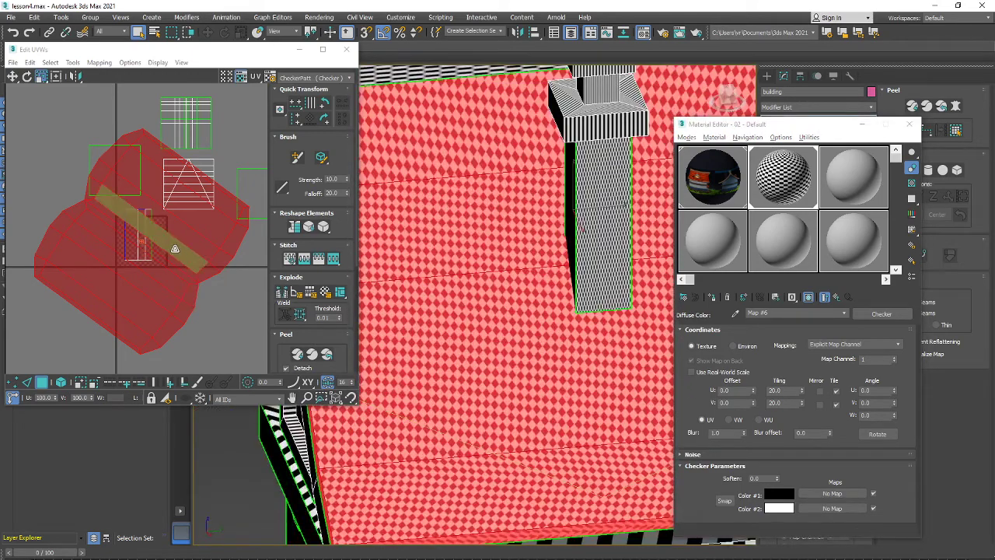
pyautogui.moveTo(172, 246); pyautogui.dragTo(168, 294)
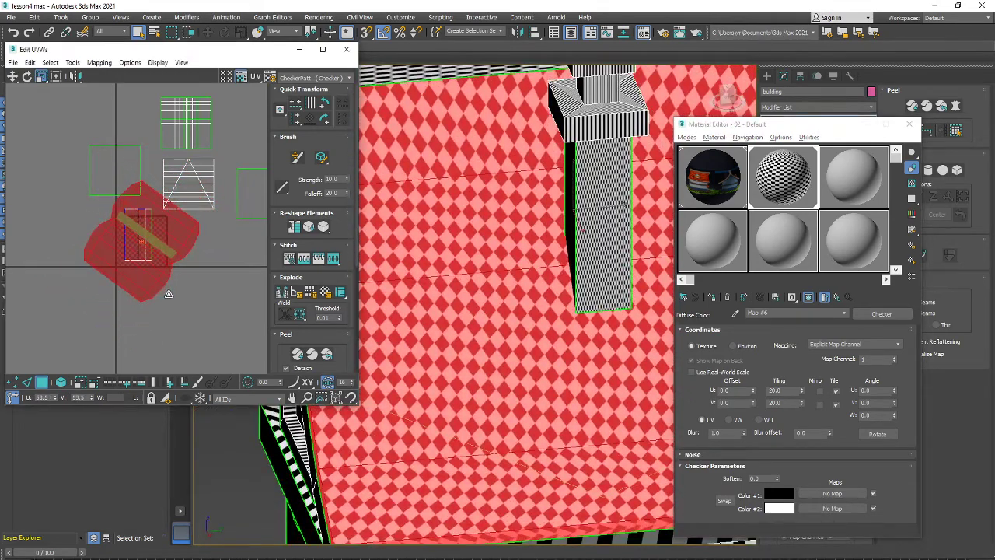
# Relax the roof UVs by polygon angles and check the checker pattern on the roof slopes.
pyautogui.scroll(-10, 442, 265)
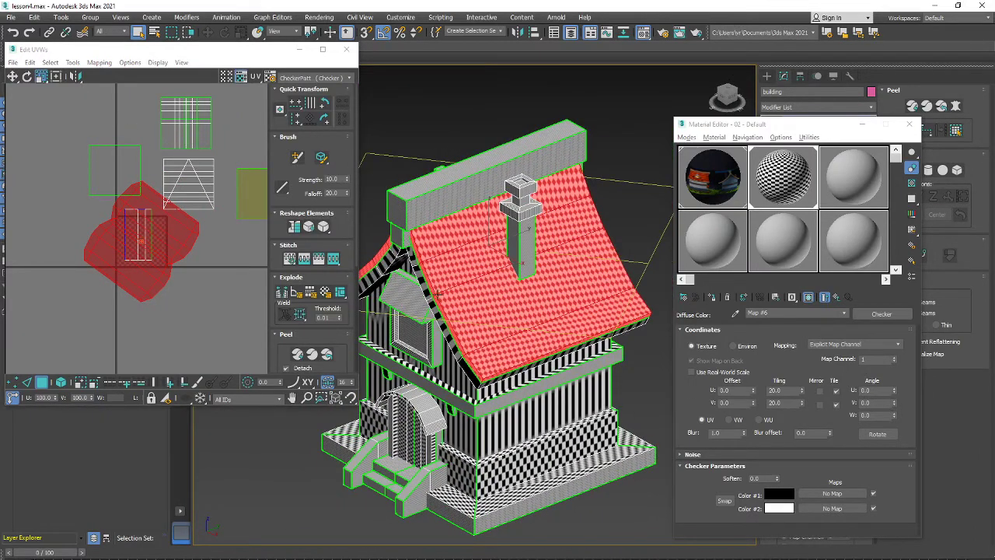
pyautogui.scroll(5, 481, 359)
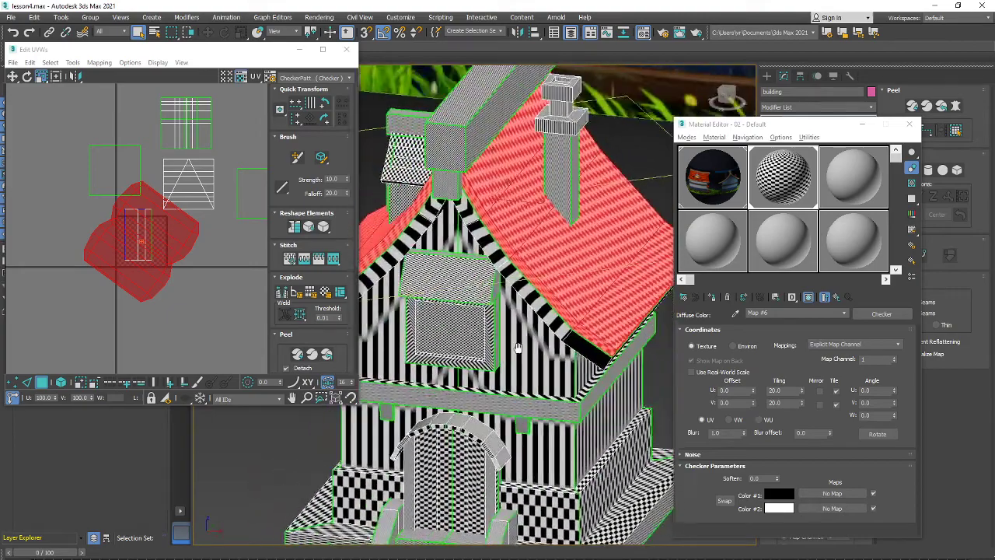
pyautogui.keyDown('alt'); pyautogui.moveTo(517, 348); pyautogui.dragTo(445, 340, button='middle'); pyautogui.keyUp('alt')
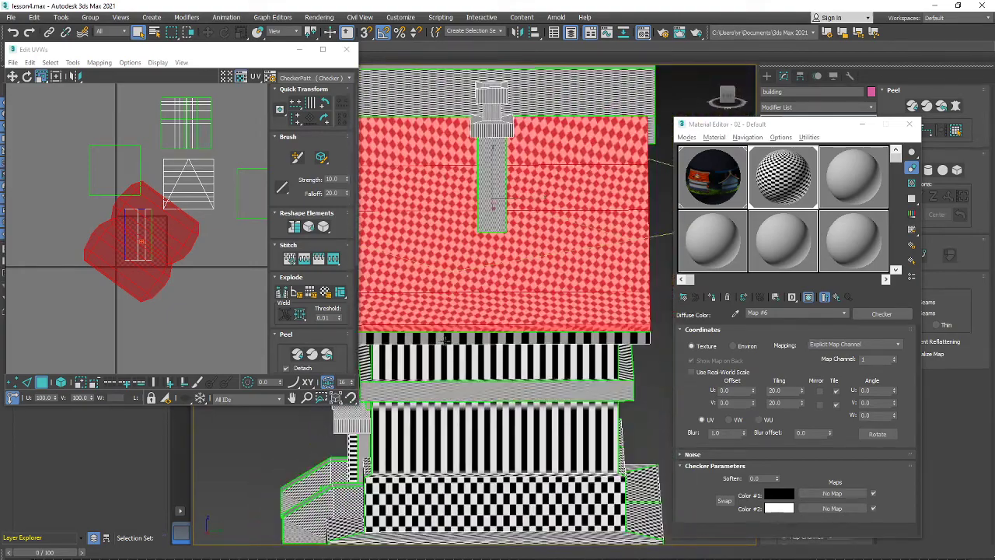
pyautogui.click(73, 62)
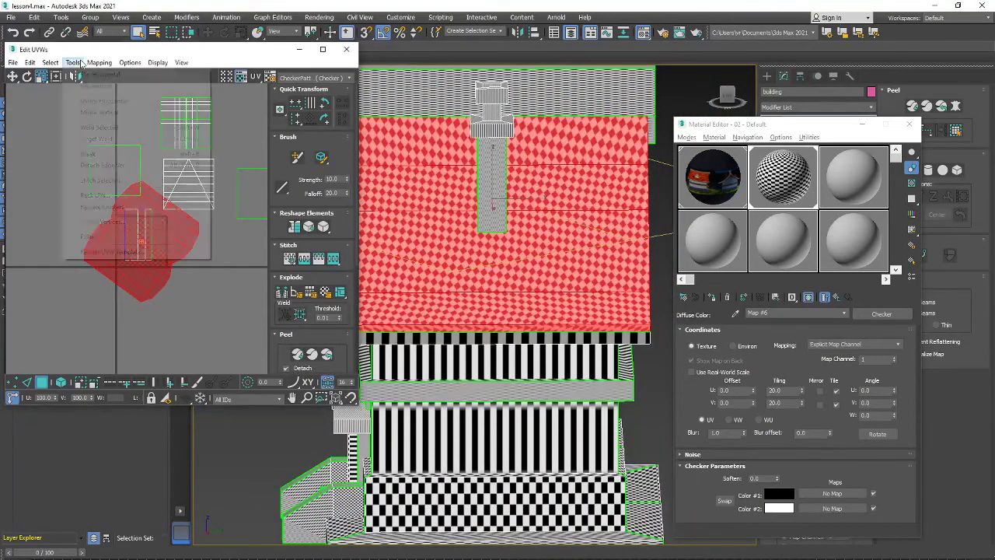
pyautogui.click(103, 237)
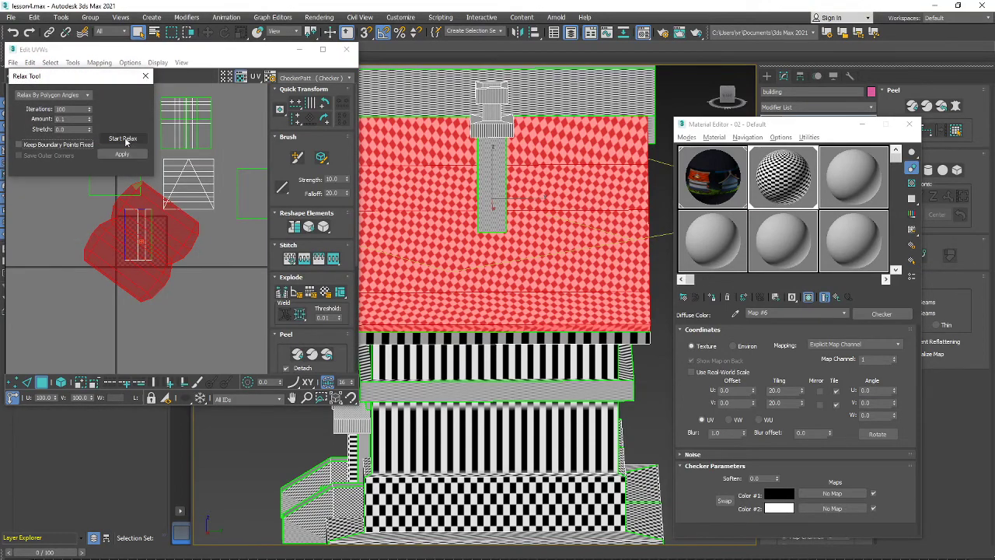
pyautogui.click(125, 141)
pyautogui.keyDown('alt'); pyautogui.moveTo(485, 295); pyautogui.dragTo(530, 381, button='middle'); pyautogui.keyUp('alt')
pyautogui.keyDown('alt'); pyautogui.moveTo(517, 304); pyautogui.dragTo(519, 202, button='middle'); pyautogui.keyUp('alt')
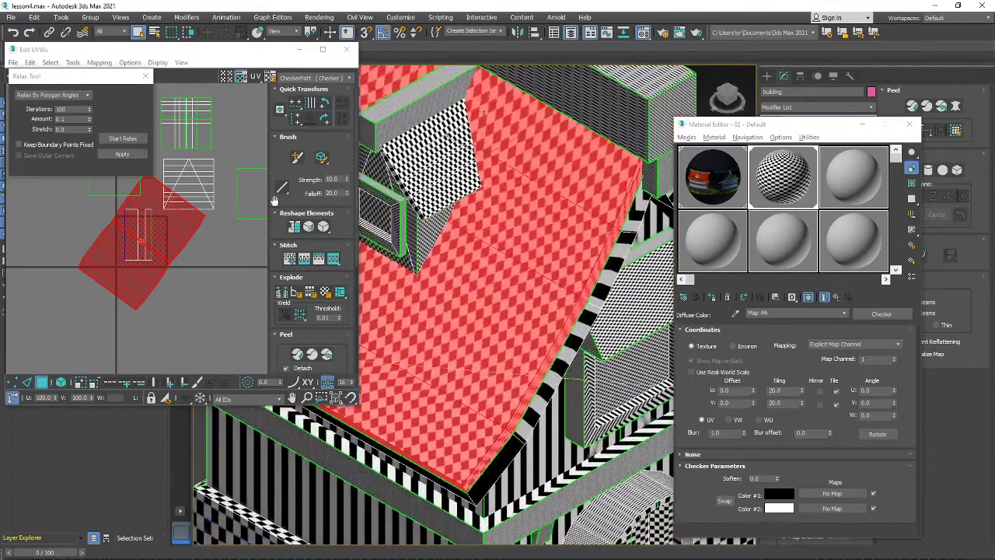
# Rotate the relaxed roof UV shell until its edges line up with the horizontal and vertical axes.
pyautogui.rightClick(186, 217)
pyautogui.click(215, 243)
pyautogui.moveTo(215, 243); pyautogui.dragTo(201, 283)
pyautogui.click(384, 33)
pyautogui.scroll(3, 181, 269)
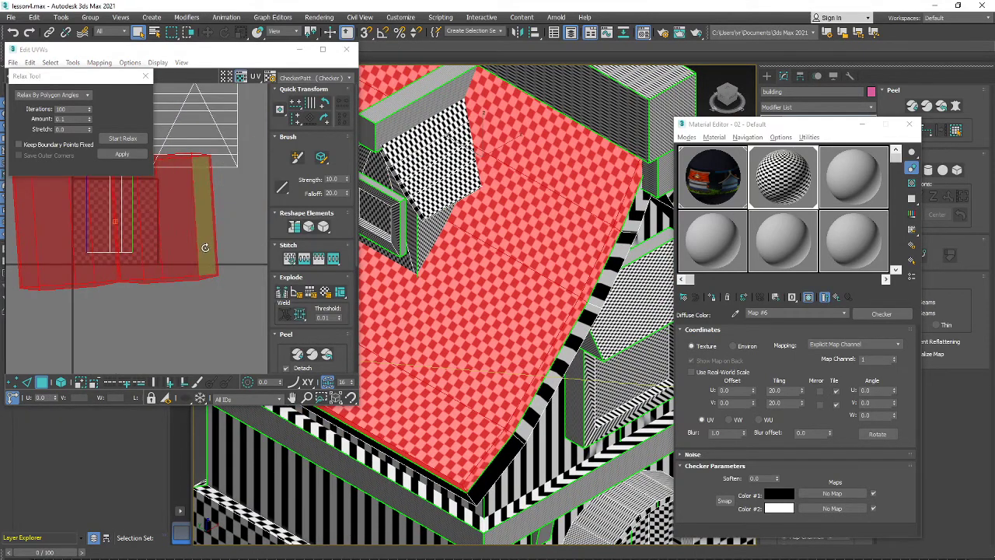
pyautogui.moveTo(205, 246); pyautogui.dragTo(212, 368)
# Move the roof UV shell below the checkered tile and move the Material Editor clear of the Unwrap UVW settings.
pyautogui.rightClick(205, 256)
pyautogui.click(216, 268)
pyautogui.scroll(-3, 475, 359)
pyautogui.keyDown('alt'); pyautogui.moveTo(475, 358); pyautogui.dragTo(549, 317, button='middle'); pyautogui.keyUp('alt')
pyautogui.moveTo(815, 126); pyautogui.dragTo(886, 397)
# Inspect the roof's edge up close and select the narrow strip of polygons running along the slope's gable side beside the dormer.
pyautogui.scroll(5, 517, 323)
pyautogui.scroll(3, 517, 321)
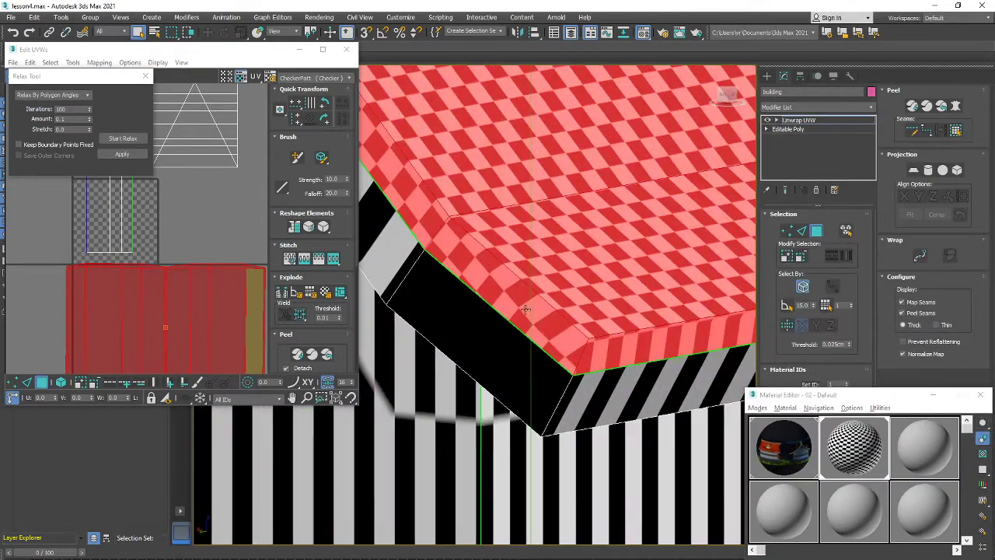
pyautogui.scroll(-4, 557, 329)
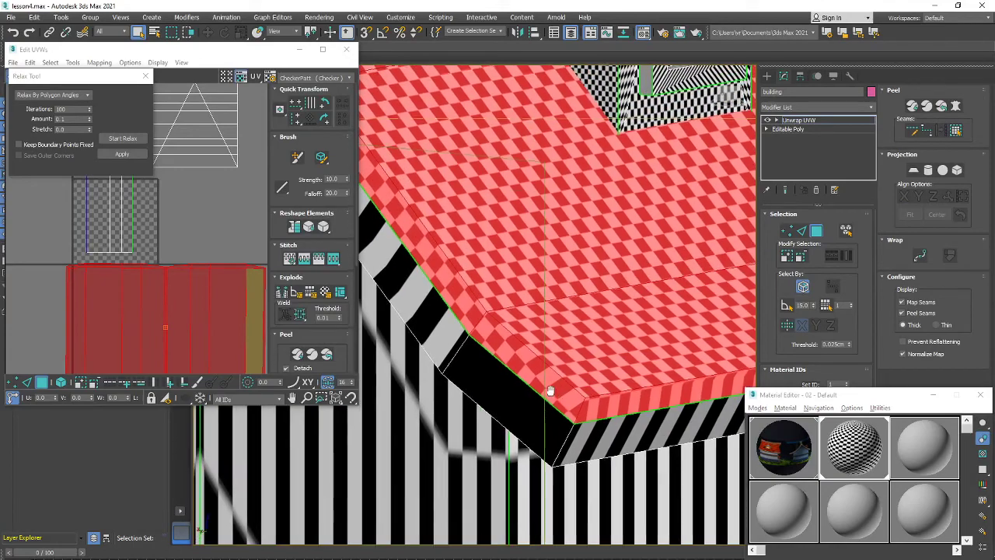
pyautogui.scroll(-2, 543, 358)
pyautogui.scroll(-3, 544, 360)
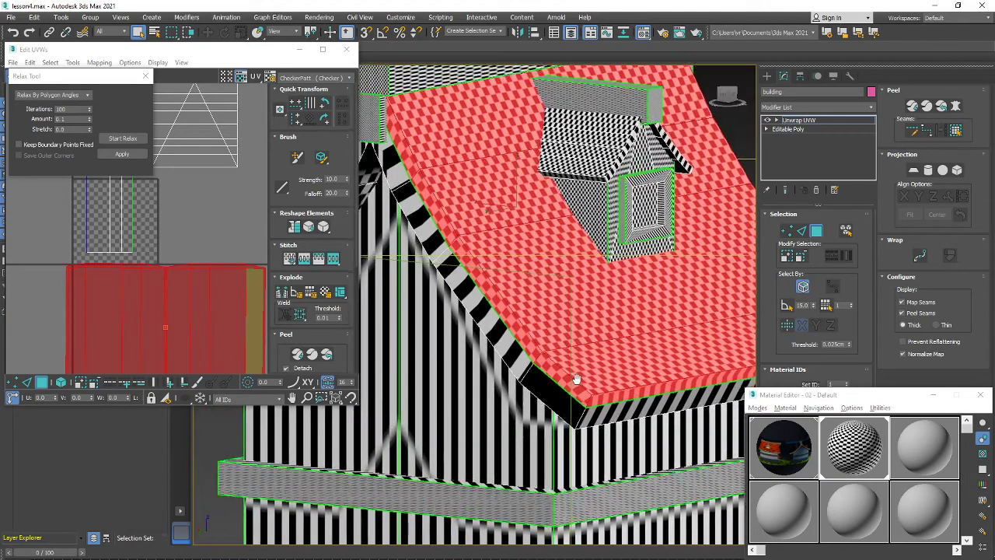
pyautogui.scroll(4, 587, 377)
pyautogui.click(592, 380)
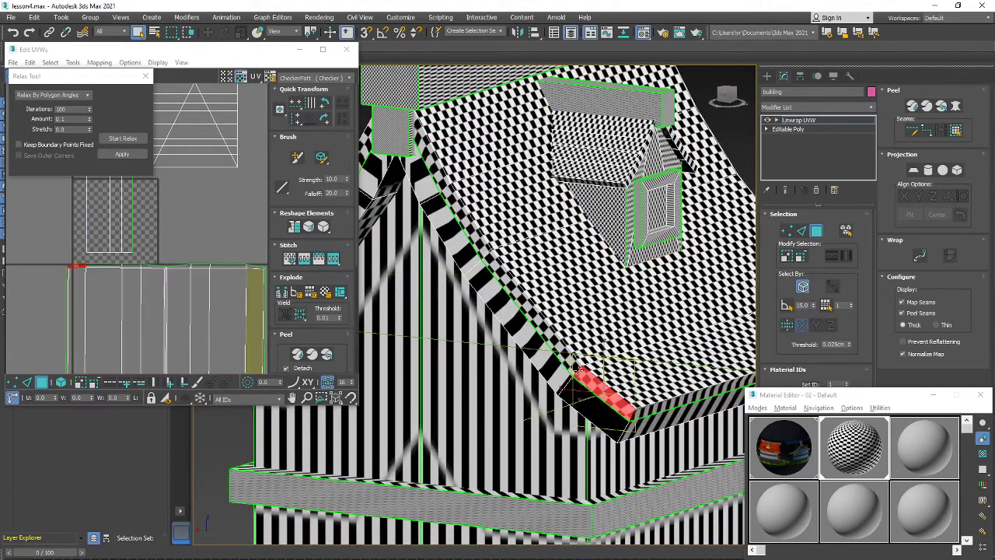
pyautogui.keyDown('ctrl'); pyautogui.click(565, 350); pyautogui.keyUp('ctrl')
pyautogui.keyDown('ctrl'); pyautogui.click(467, 220); pyautogui.keyUp('ctrl')
pyautogui.keyDown('ctrl'); pyautogui.click(442, 171); pyautogui.keyUp('ctrl')
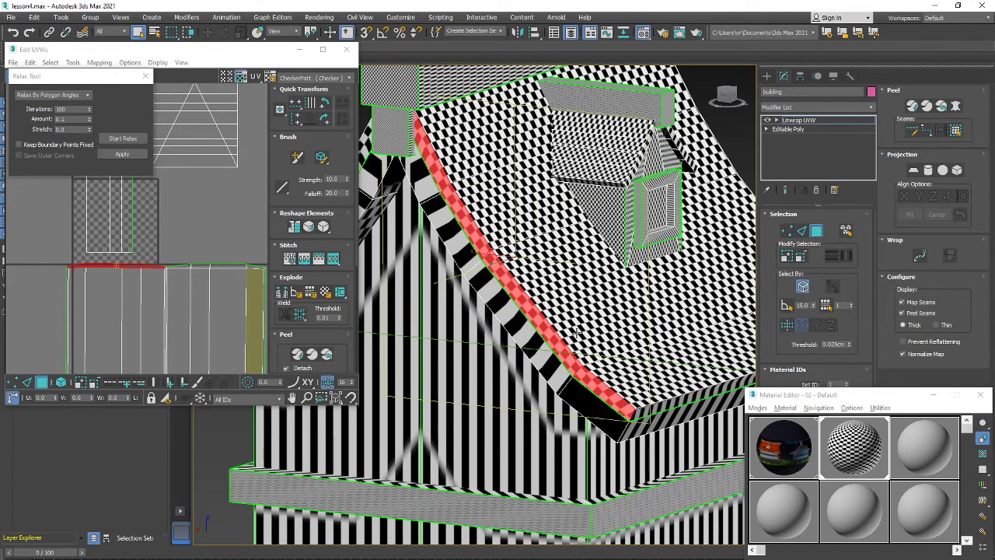
# Break the selected edge strip off the roof UV shell and move it slightly above the shell.
pyautogui.scroll(-4, 578, 333)
pyautogui.scroll(3, 97, 278)
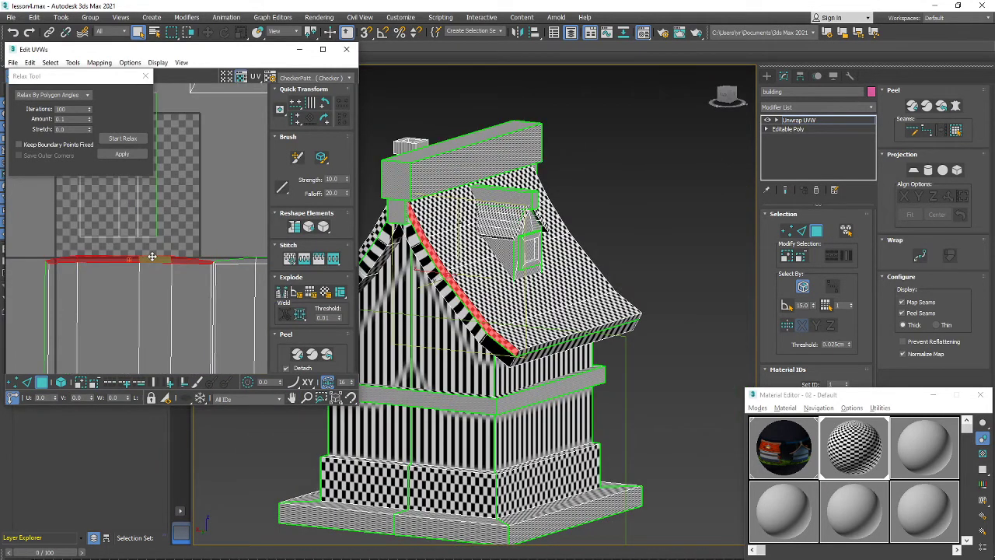
pyautogui.click(152, 255)
pyautogui.scroll(2, 152, 255)
pyautogui.hotkey('ctrl', 'z')
pyautogui.moveTo(214, 248); pyautogui.dragTo(20, 261)
pyautogui.scroll(-2, 86, 264)
pyautogui.scroll(1, 87, 265)
pyautogui.rightClick(99, 253)
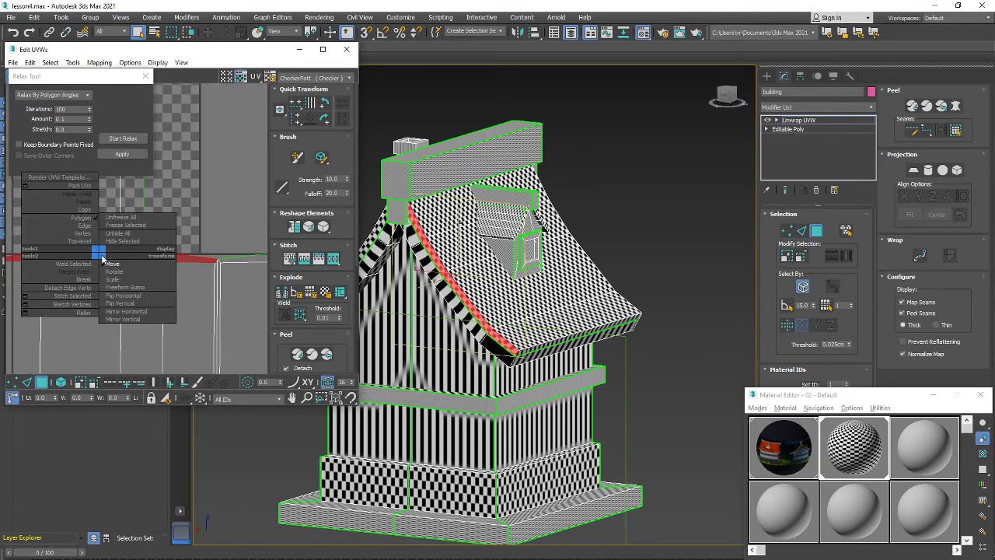
pyautogui.click(111, 264)
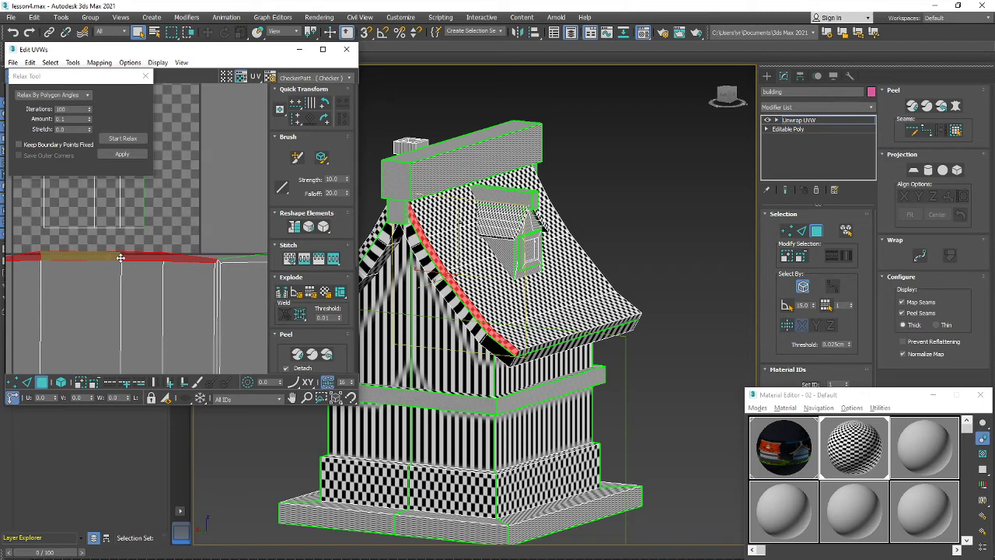
pyautogui.rightClick(120, 257)
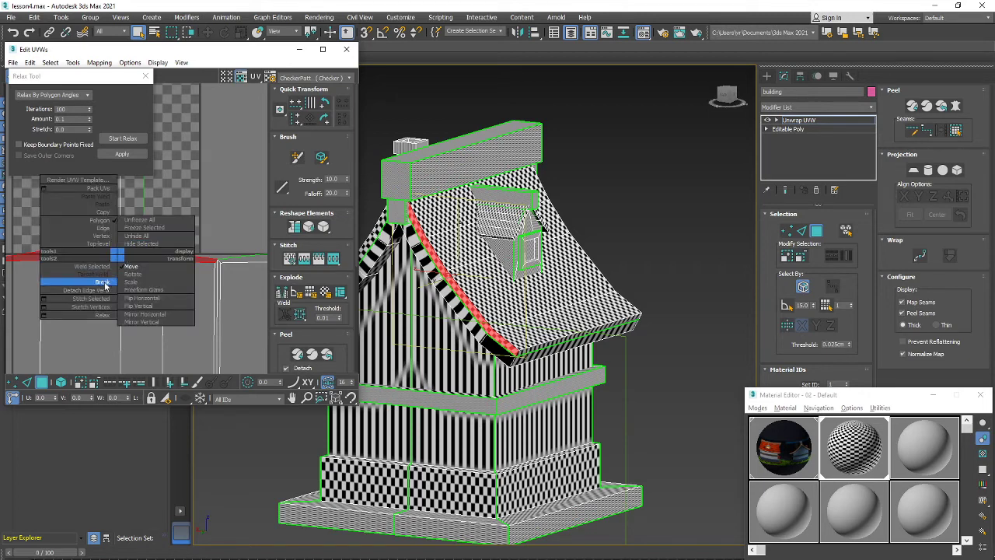
pyautogui.click(105, 286)
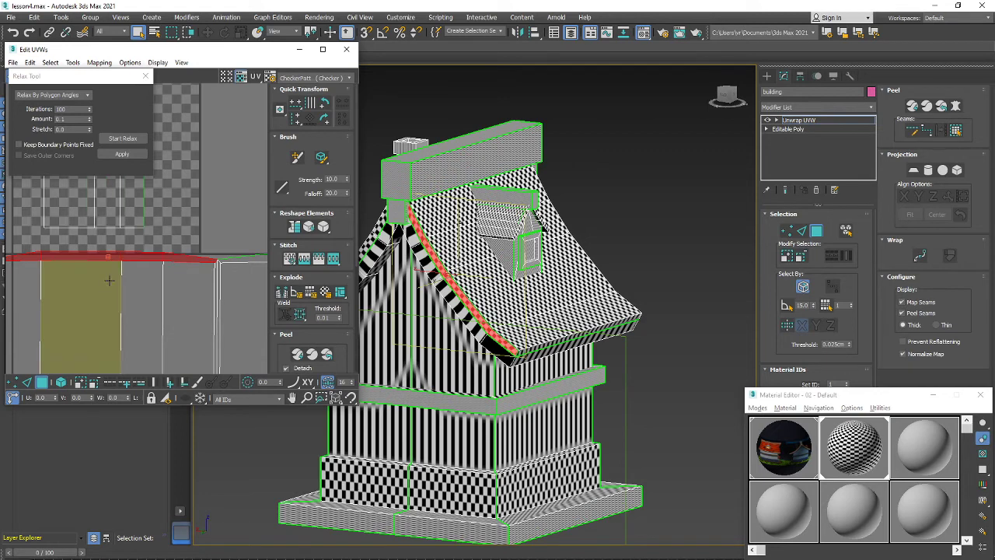
pyautogui.moveTo(122, 257); pyautogui.dragTo(122, 251)
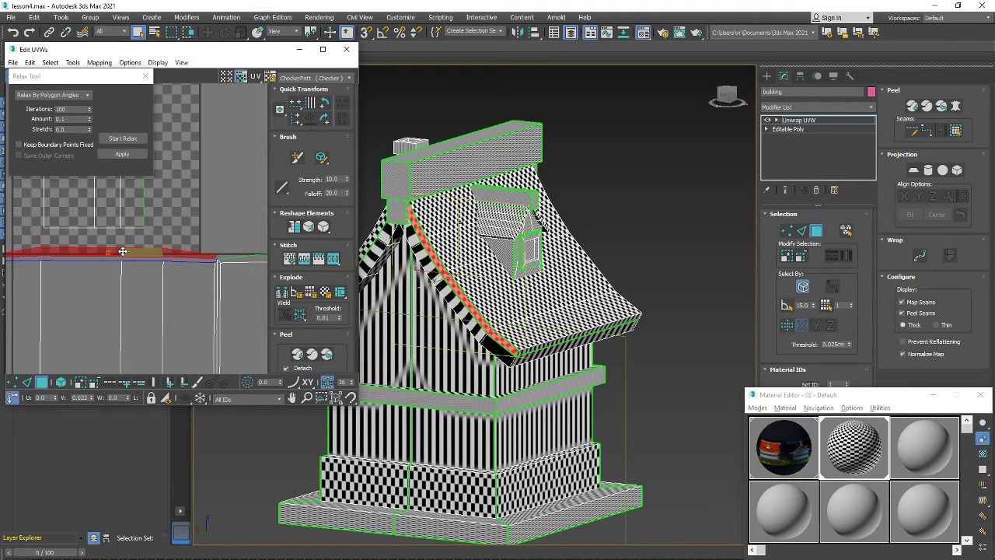
pyautogui.click(141, 79)
pyautogui.moveTo(110, 257); pyautogui.dragTo(157, 272, button='middle')
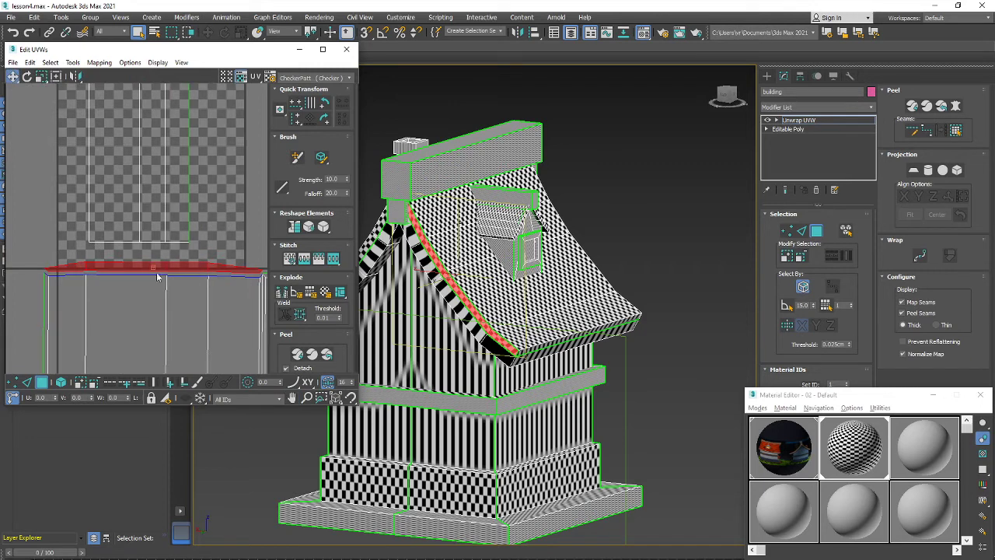
# Relax the detached edge strip's UVs by polygon angles.
pyautogui.click(99, 62)
pyautogui.moveTo(78, 66)
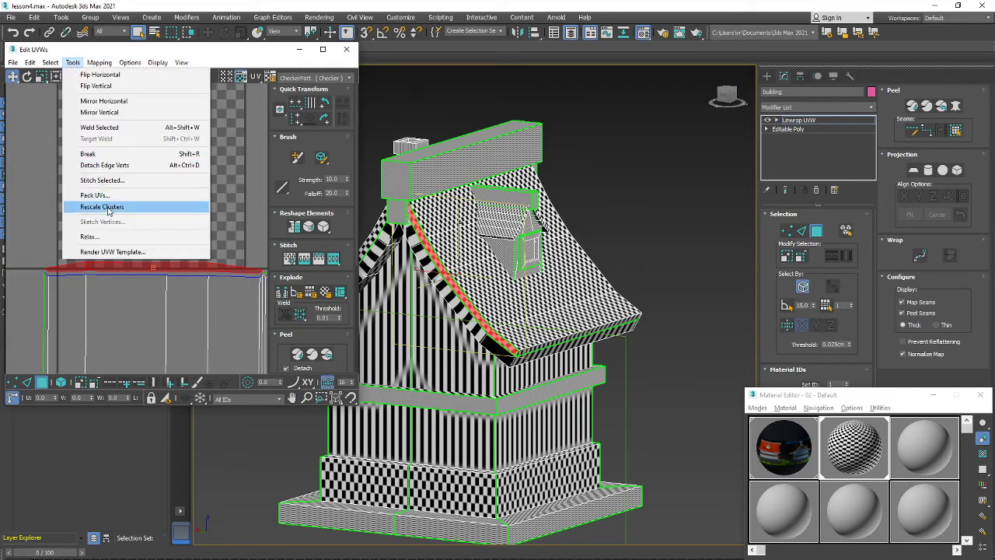
pyautogui.click(90, 237)
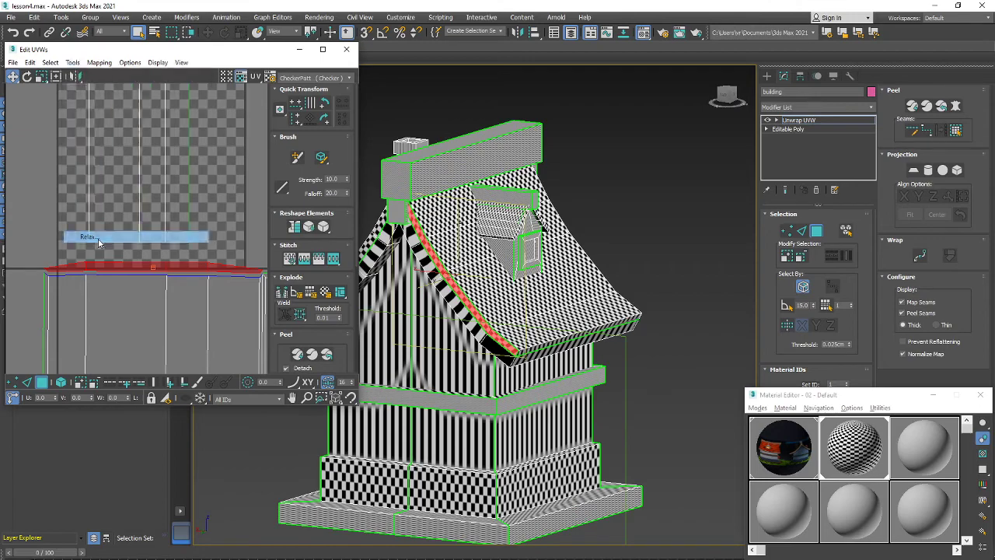
pyautogui.click(131, 138)
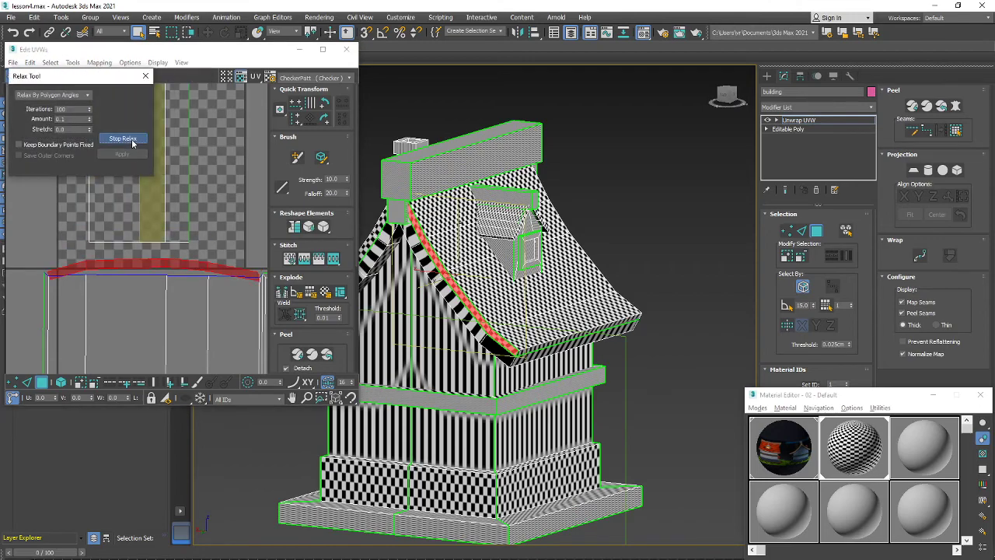
pyautogui.click(132, 139)
pyautogui.scroll(4, 499, 348)
pyautogui.scroll(-5, 474, 283)
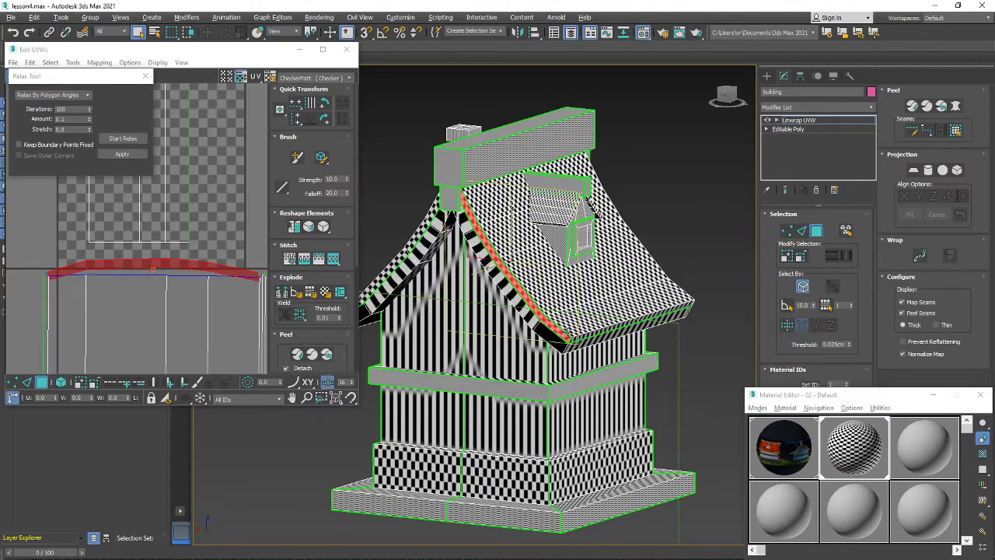
# View the edge strip from the gable side and relax its UVs once more.
pyautogui.keyDown('alt'); pyautogui.moveTo(566, 334); pyautogui.dragTo(616, 324, button='middle'); pyautogui.keyUp('alt')
pyautogui.scroll(5, 569, 330)
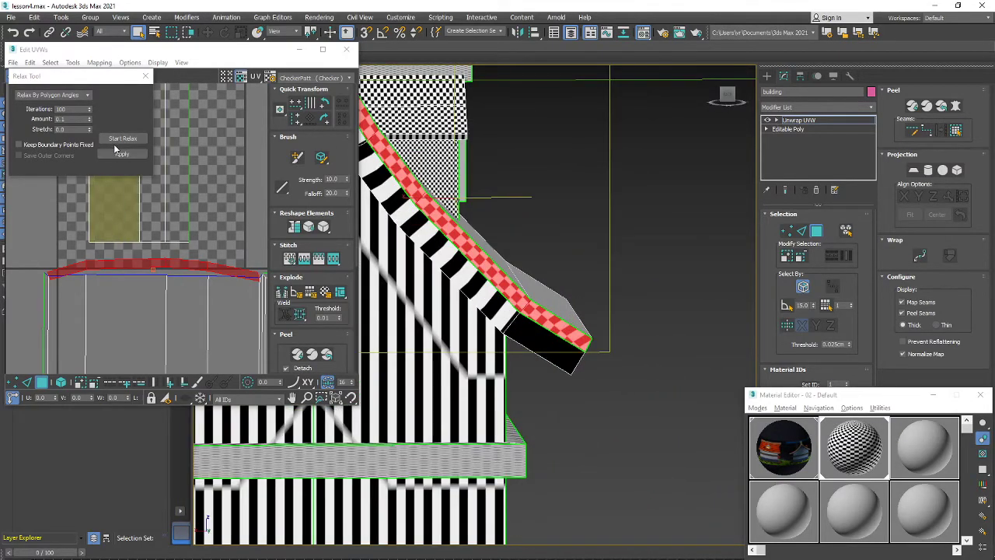
pyautogui.scroll(3, 492, 325)
pyautogui.keyDown('alt'); pyautogui.moveTo(493, 324); pyautogui.dragTo(437, 333, button='middle'); pyautogui.keyUp('alt')
pyautogui.click(112, 142)
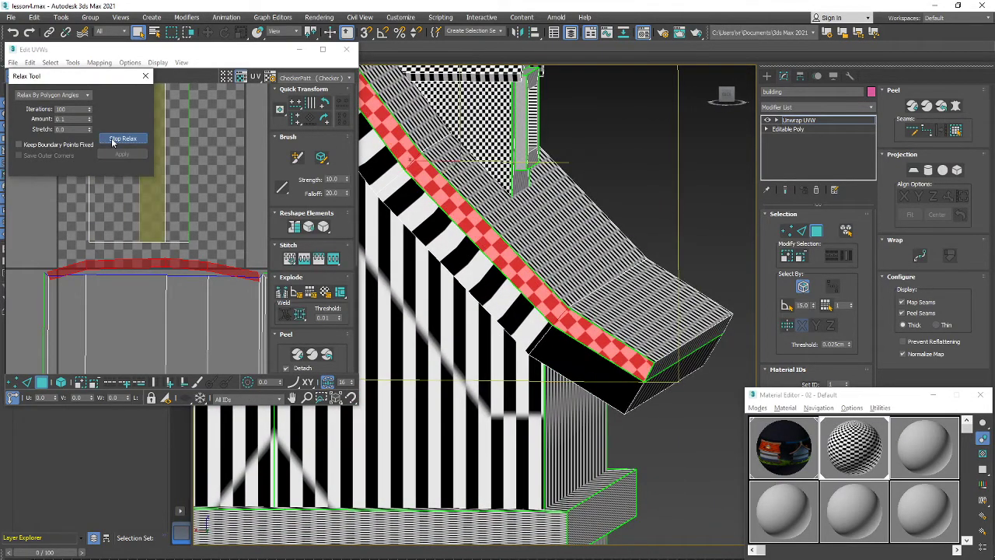
pyautogui.click(113, 142)
# Examine the checker pattern along the relaxed edge strip and move the strip's UVs a little further above the roof shell.
pyautogui.keyDown('alt'); pyautogui.moveTo(542, 347); pyautogui.dragTo(595, 339, button='middle'); pyautogui.keyUp('alt')
pyautogui.scroll(4, 562, 319)
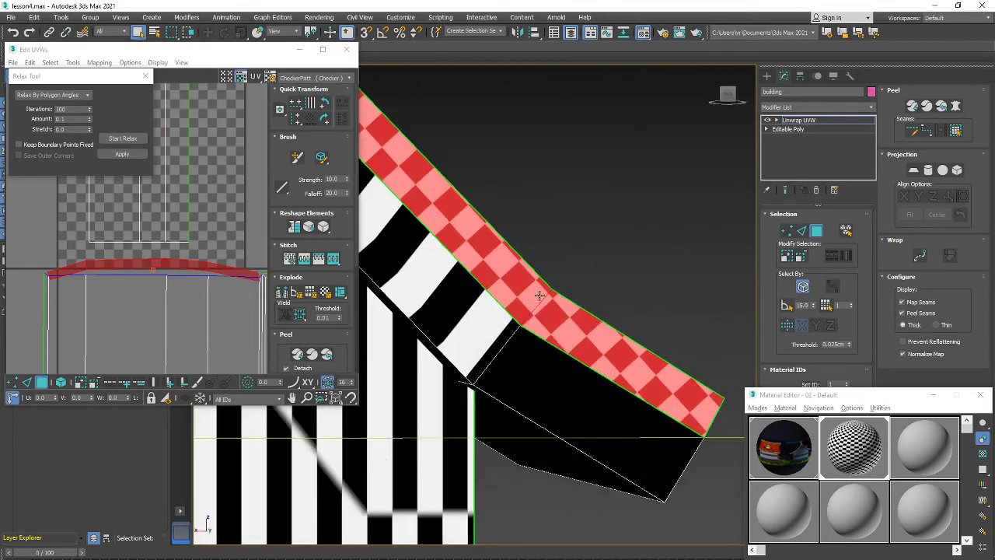
pyautogui.scroll(-4, 579, 337)
pyautogui.scroll(4, 579, 337)
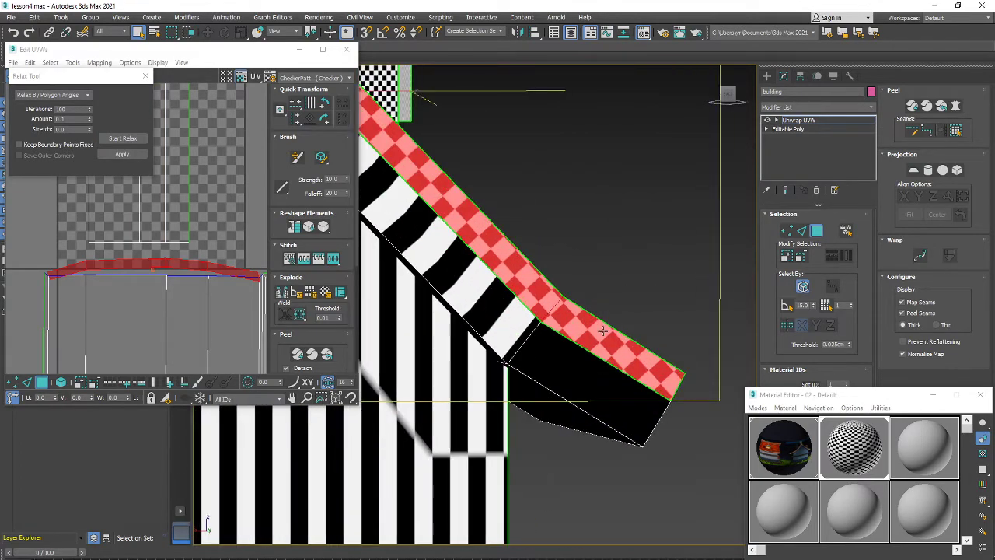
pyautogui.scroll(-4, 640, 359)
pyautogui.keyDown('alt'); pyautogui.moveTo(640, 359); pyautogui.dragTo(609, 336, button='middle'); pyautogui.keyUp('alt')
pyautogui.scroll(5, 609, 336)
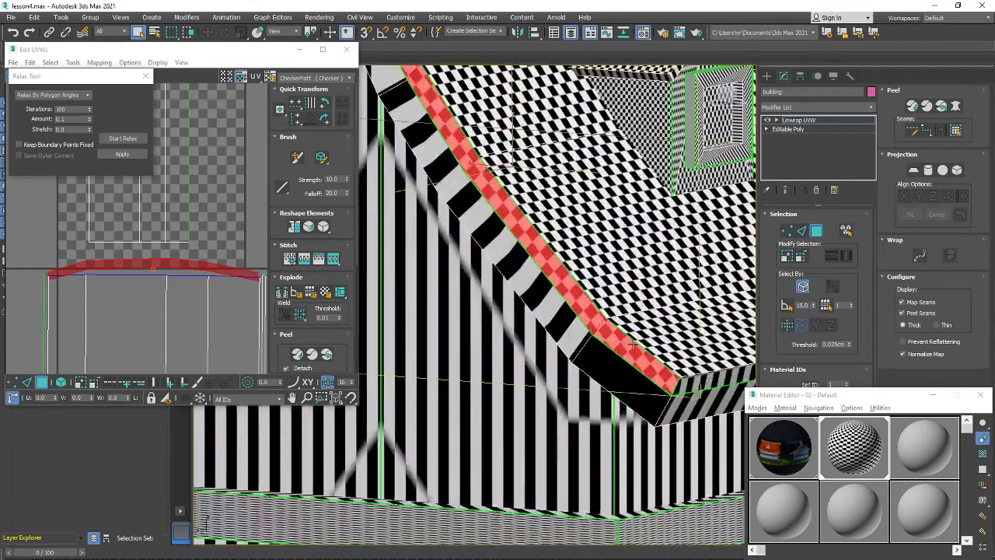
pyautogui.scroll(-5, 592, 360)
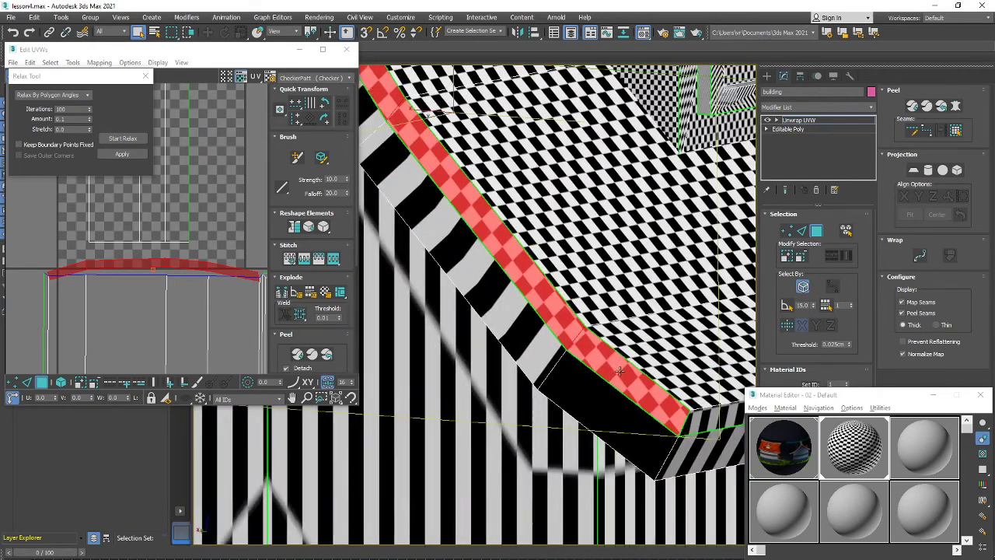
pyautogui.moveTo(165, 265); pyautogui.dragTo(161, 283, button='middle')
pyautogui.moveTo(161, 284); pyautogui.dragTo(161, 277)
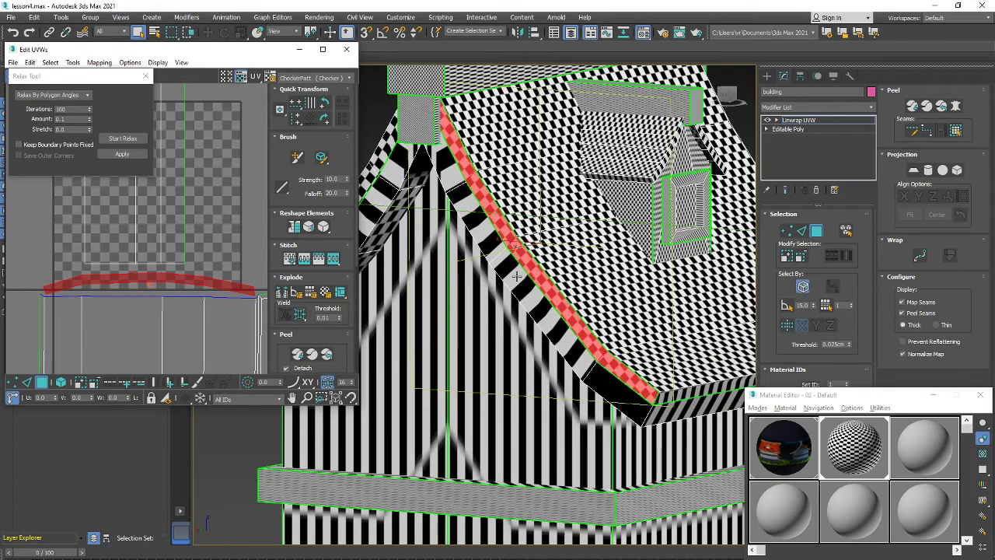
# Select the matching narrow strip of polygons along the same roof slope's other gable side, above the arched door.
pyautogui.scroll(-5, 517, 276)
pyautogui.keyDown('alt'); pyautogui.moveTo(516, 276); pyautogui.dragTo(489, 282, button='middle'); pyautogui.keyUp('alt')
pyautogui.moveTo(644, 314); pyautogui.dragTo(530, 343, button='middle')
pyautogui.scroll(5, 534, 343)
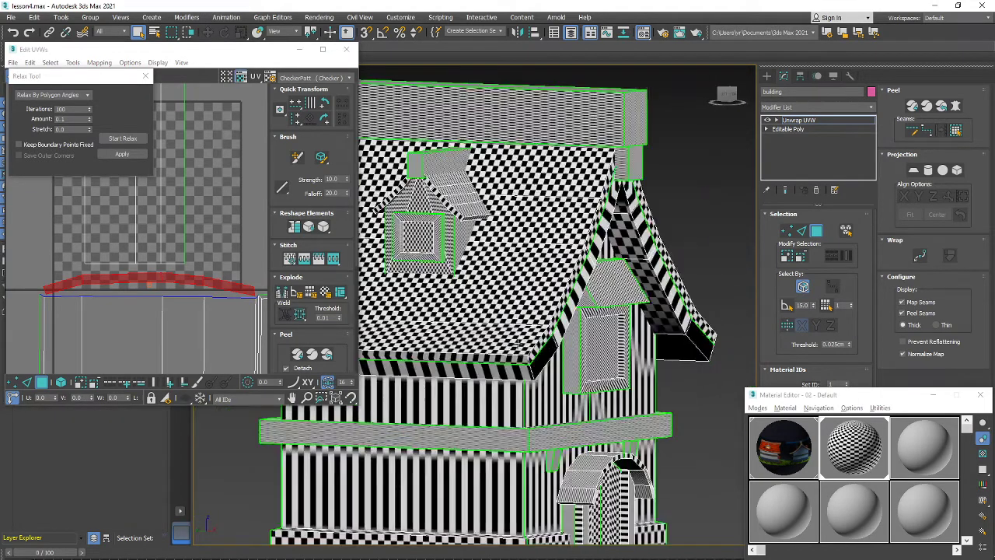
pyautogui.click(540, 343)
pyautogui.keyDown('ctrl'); pyautogui.click(572, 275); pyautogui.keyUp('ctrl')
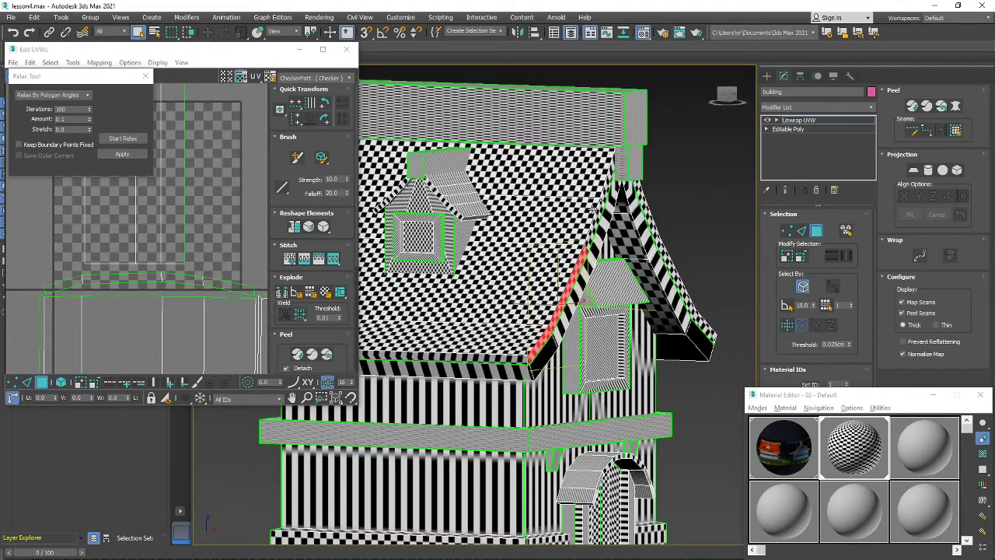
pyautogui.keyDown('ctrl'); pyautogui.click(600, 214); pyautogui.keyUp('ctrl')
pyautogui.keyDown('ctrl'); pyautogui.click(607, 189); pyautogui.keyUp('ctrl')
pyautogui.scroll(-5, 604, 254)
pyautogui.keyDown('alt'); pyautogui.moveTo(601, 267); pyautogui.dragTo(579, 266, button='middle'); pyautogui.keyUp('alt')
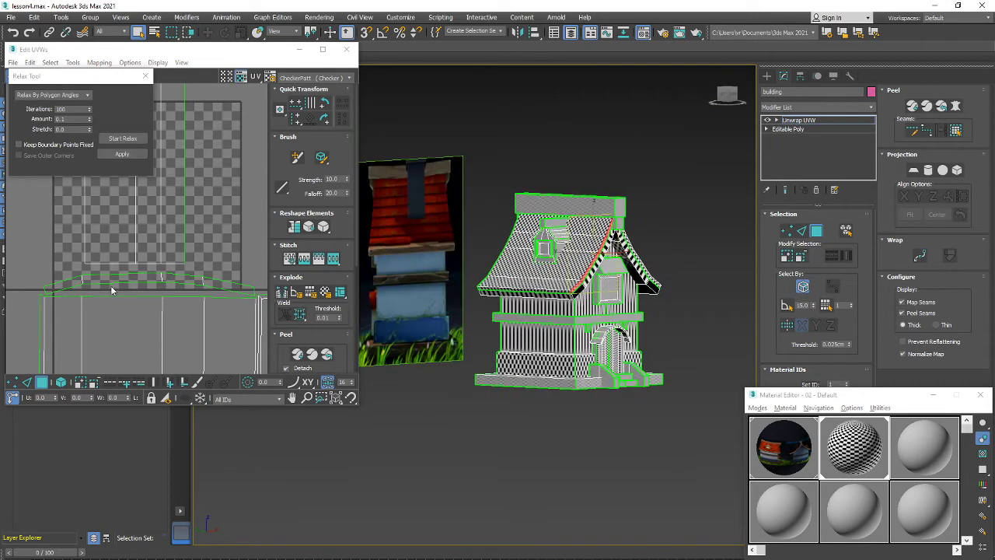
# Break the newly selected strip off the lower end of the roof UV shell.
pyautogui.scroll(-7, 114, 289)
pyautogui.scroll(3, 149, 311)
pyautogui.moveTo(150, 309); pyautogui.dragTo(211, 276, button='middle')
pyautogui.scroll(4, 157, 272)
pyautogui.moveTo(151, 334); pyautogui.dragTo(138, 341, button='middle')
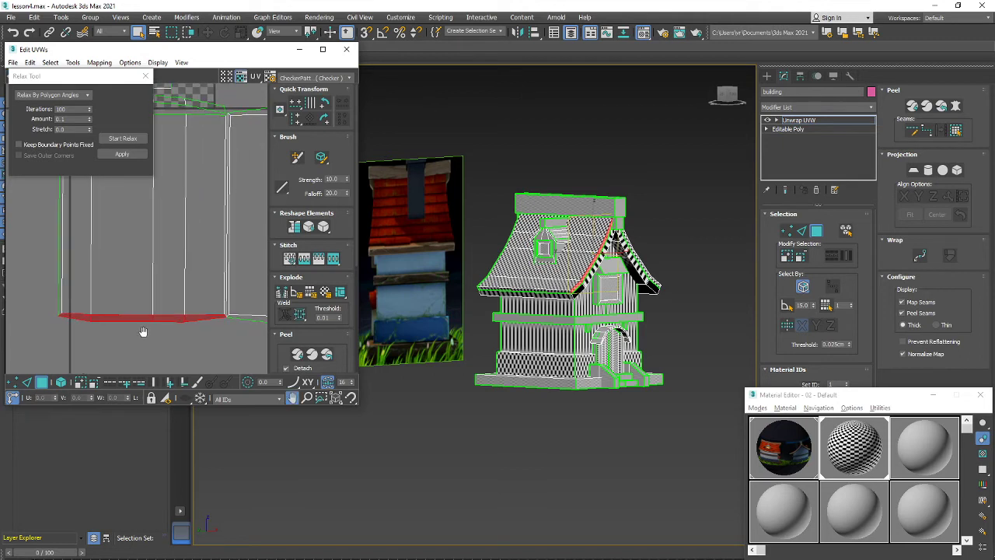
pyautogui.rightClick(114, 318)
pyautogui.click(103, 347)
pyautogui.scroll(-1, 155, 322)
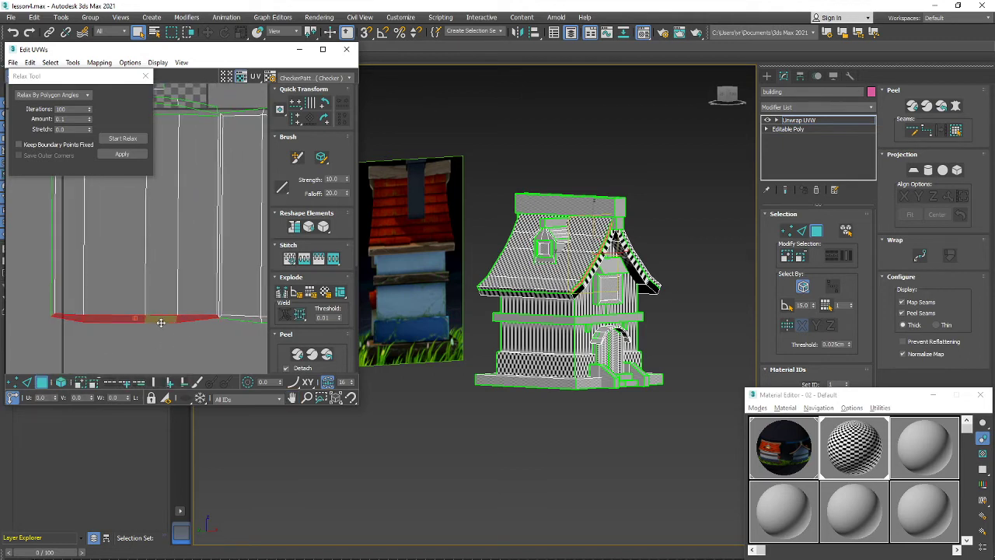
# Move the detached edge strip slightly below the roof UV shell and relax its UVs by polygon angles.
pyautogui.moveTo(161, 322); pyautogui.dragTo(161, 331)
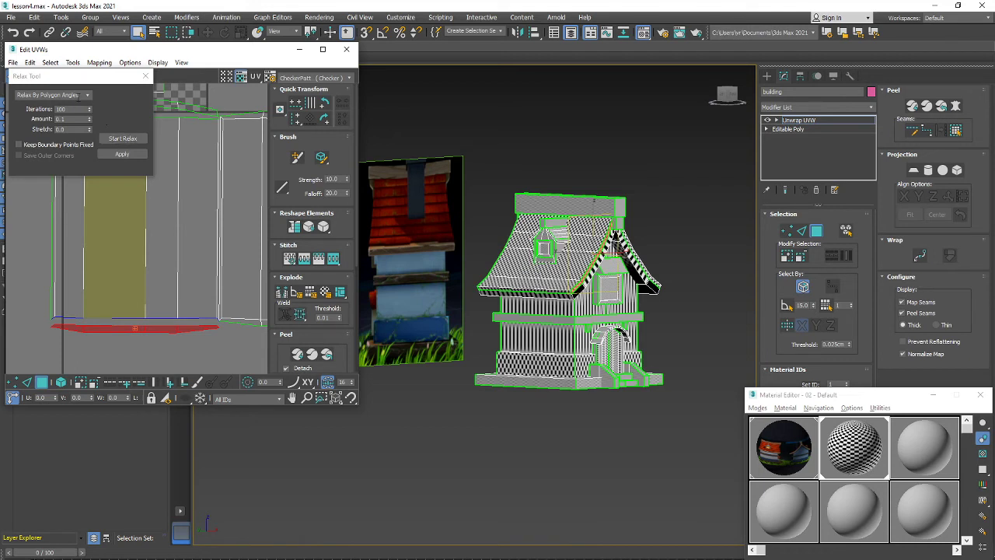
pyautogui.click(50, 62)
pyautogui.moveTo(74, 63)
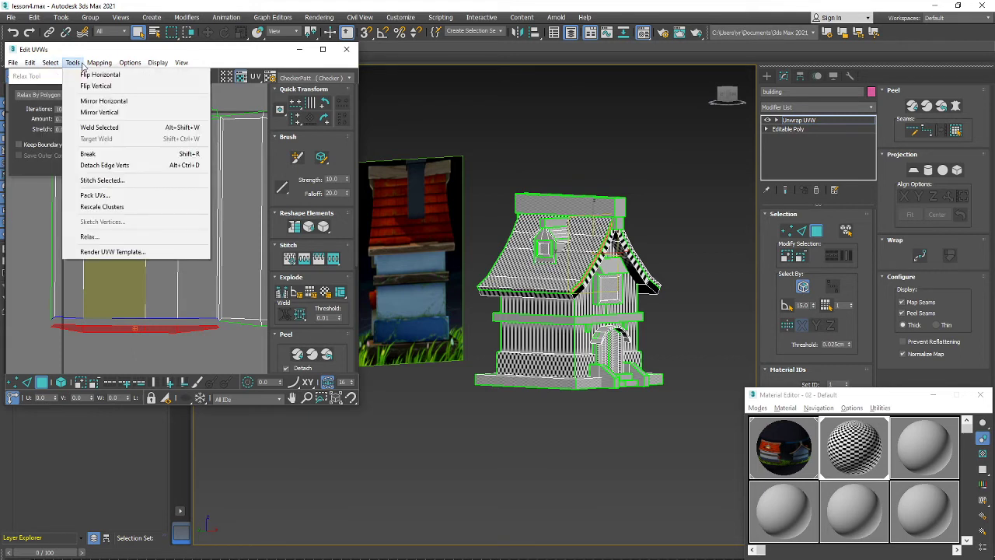
pyautogui.click(108, 240)
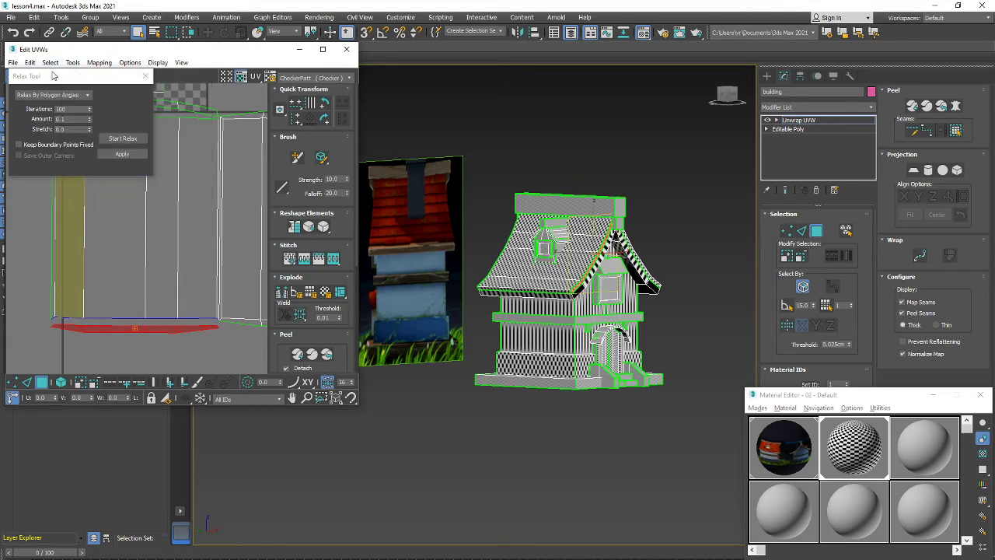
pyautogui.moveTo(53, 75); pyautogui.dragTo(174, 70)
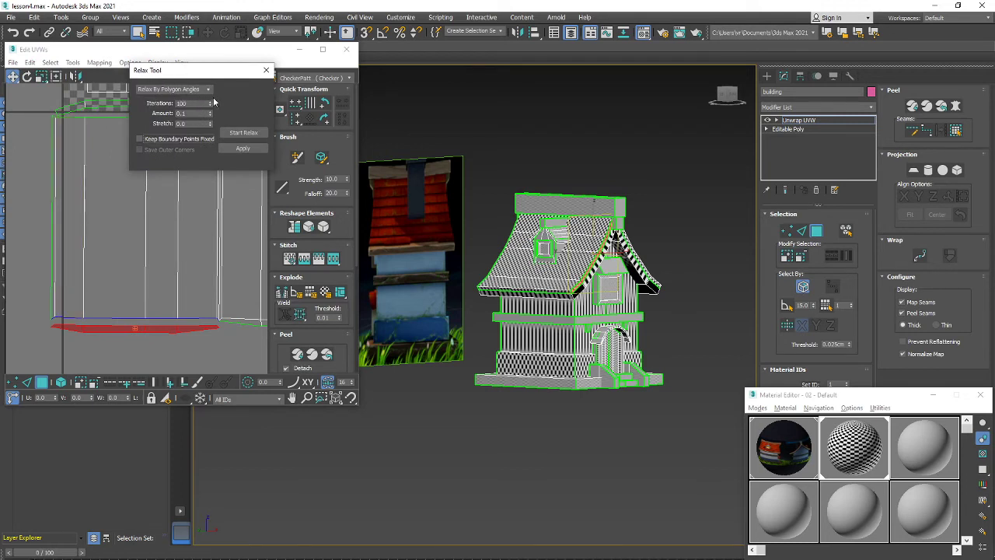
pyautogui.click(250, 137)
pyautogui.scroll(-2, 169, 272)
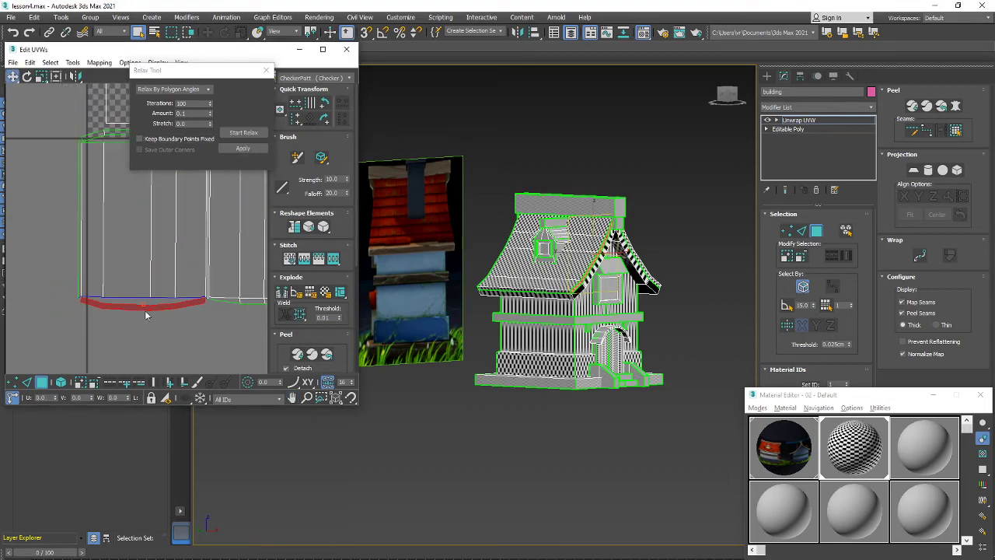
# Examine the checker pattern along the relaxed strip from the gable side and select the upper edge strip polygons on the opposite roof slope.
pyautogui.keyDown('alt'); pyautogui.moveTo(699, 292); pyautogui.dragTo(564, 289, button='middle'); pyautogui.keyUp('alt')
pyautogui.scroll(3, 562, 289)
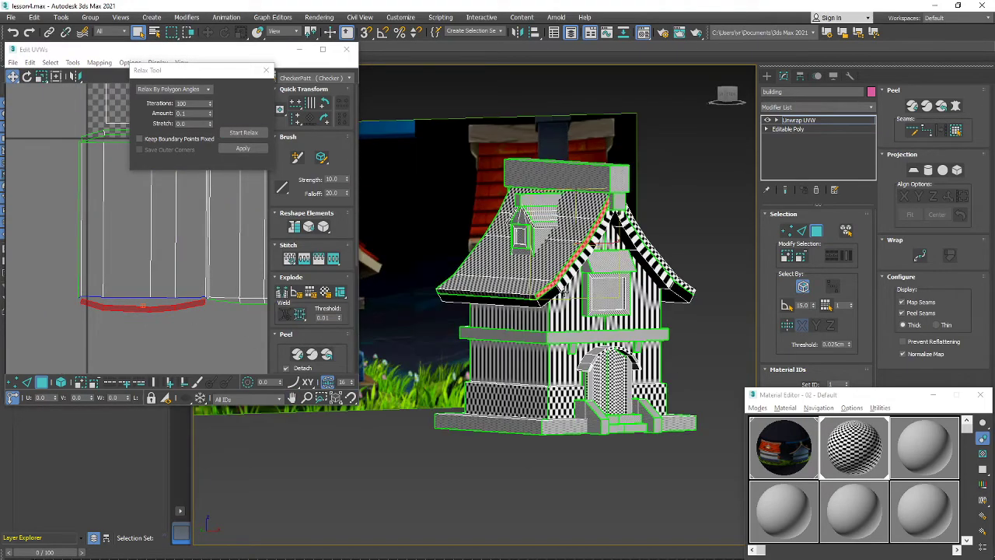
pyautogui.scroll(8, 563, 272)
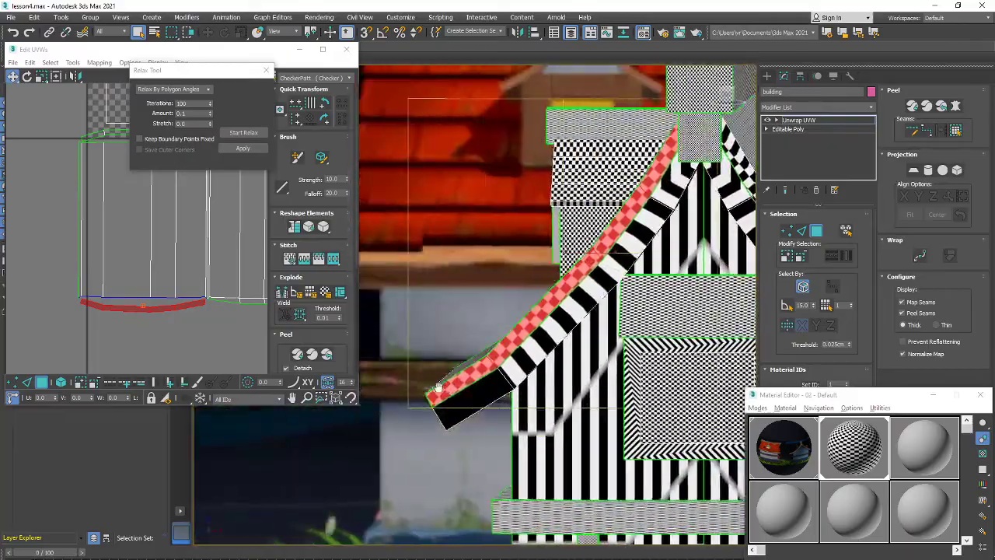
pyautogui.moveTo(438, 387)
pyautogui.keyDown('alt'); pyautogui.mouseDown(button='middle')
pyautogui.moveTo(544, 384)
pyautogui.moveTo(532, 348)
pyautogui.moveTo(427, 376)
pyautogui.mouseUp(button='middle'); pyautogui.keyUp('alt')
pyautogui.scroll(-2, 532, 349)
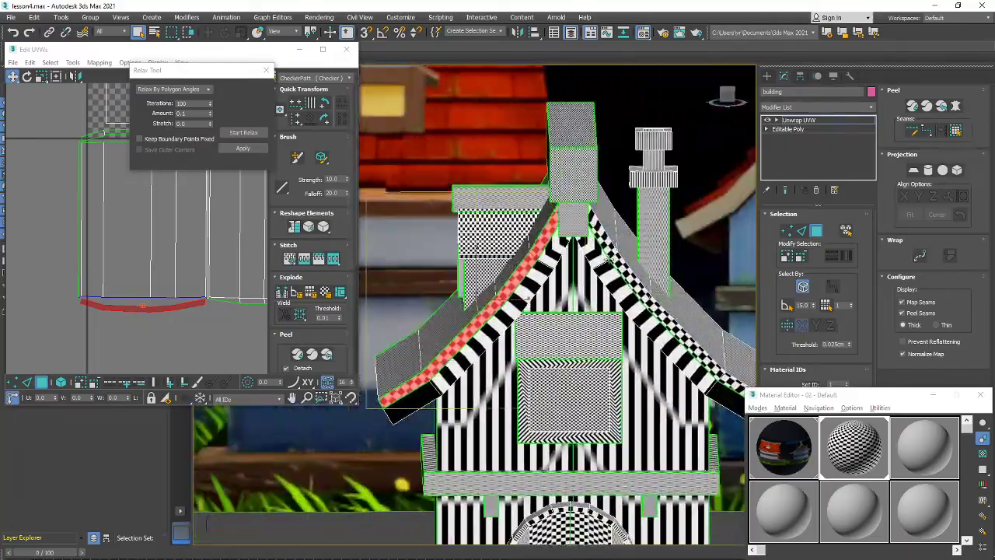
pyautogui.click(606, 243)
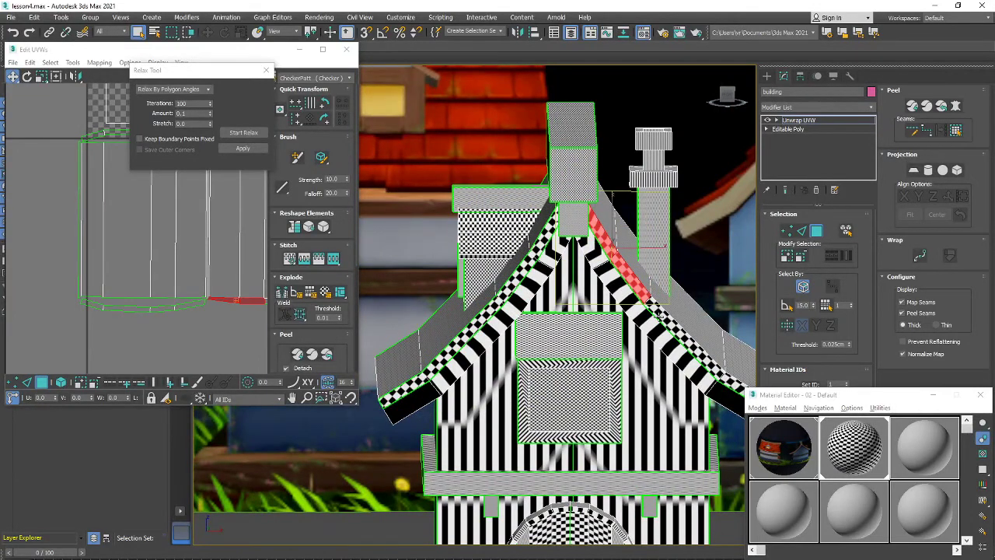
pyautogui.keyDown('alt'); pyautogui.moveTo(659, 314); pyautogui.dragTo(511, 384, button='middle'); pyautogui.keyUp('alt')
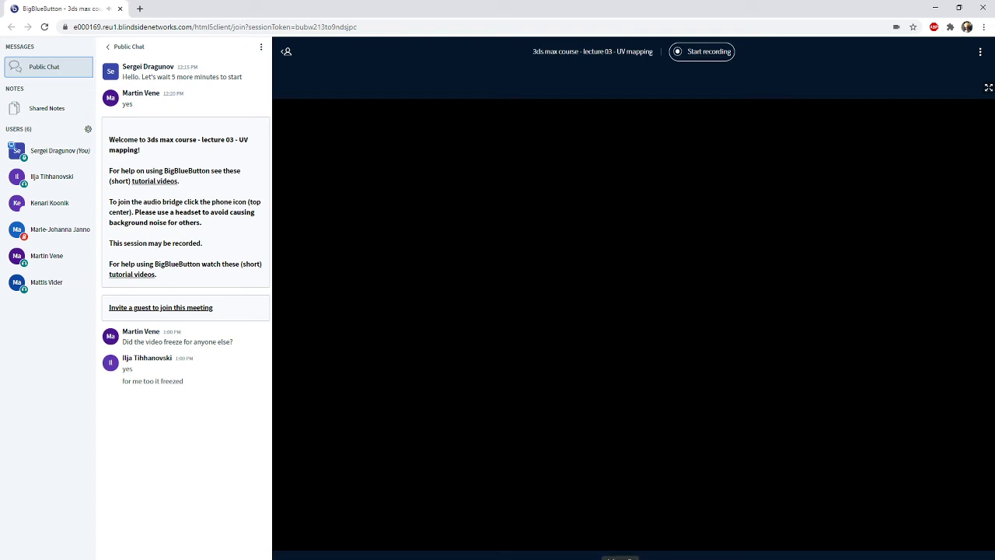
# Switch to the BigBlueButton meeting and check its participant list and public chat.
pyautogui.click(287, 52)
pyautogui.click(16, 52)
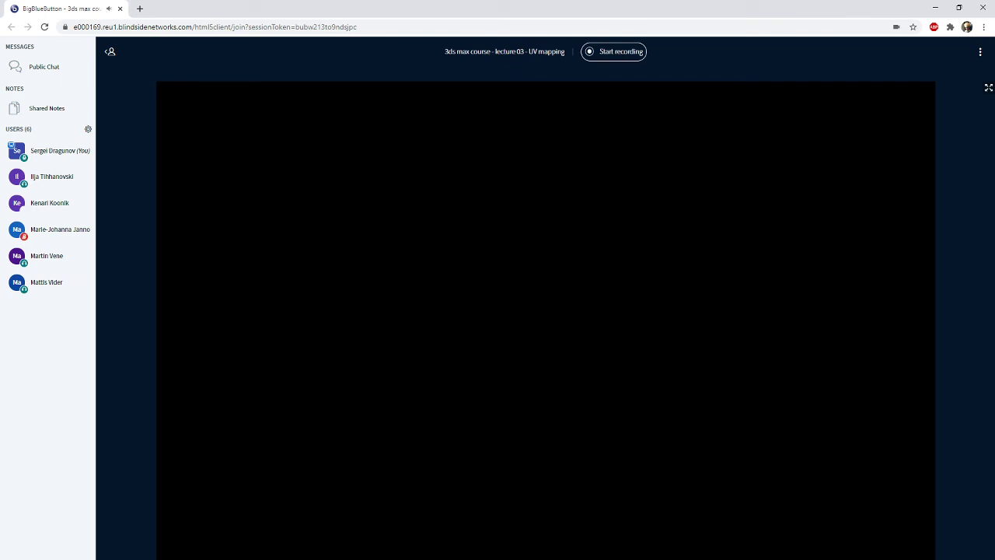
pyautogui.click(110, 52)
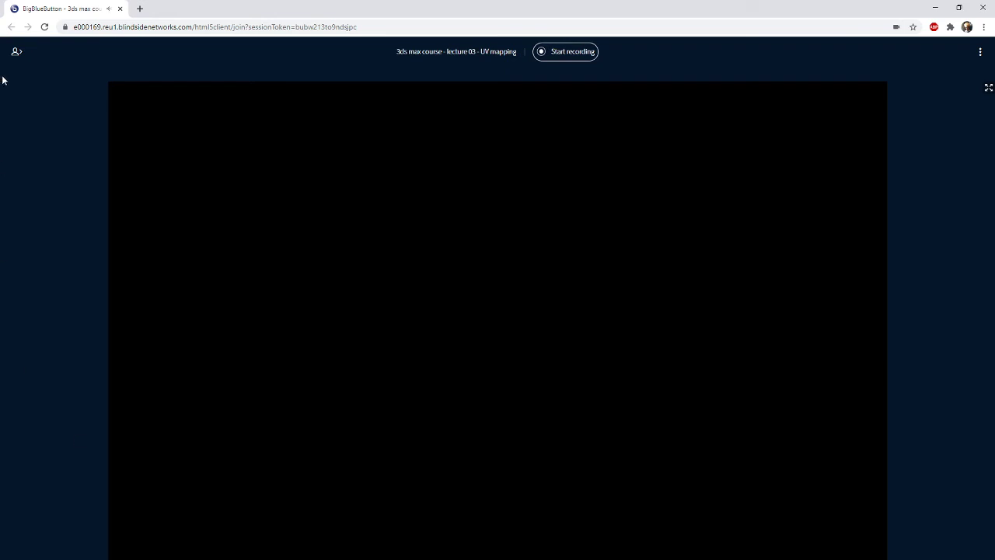
pyautogui.click(17, 51)
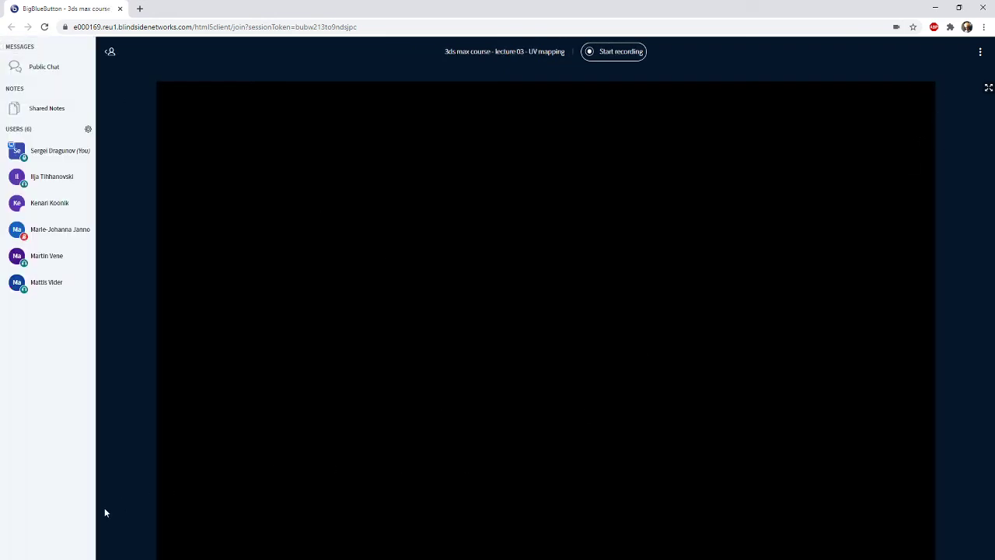
pyautogui.click(78, 148)
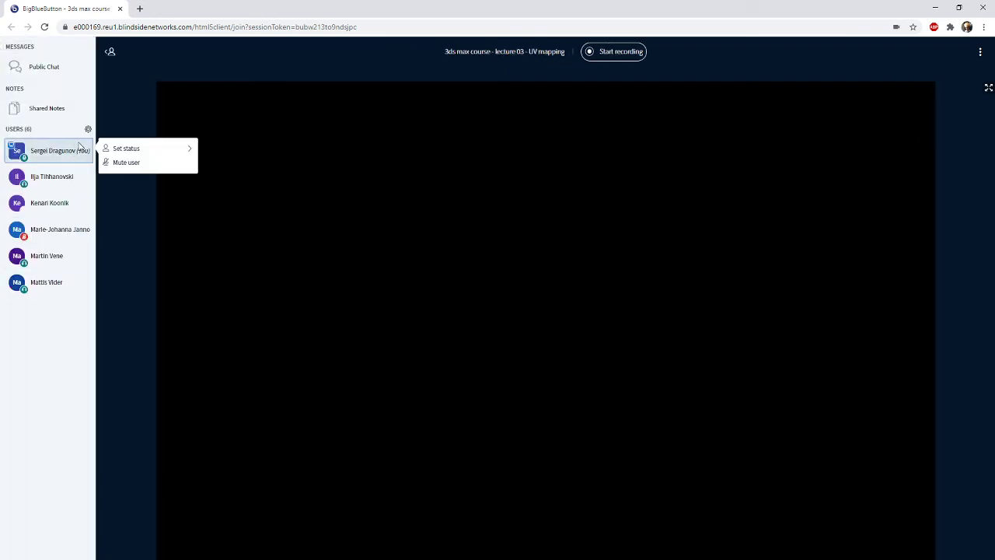
pyautogui.click(110, 52)
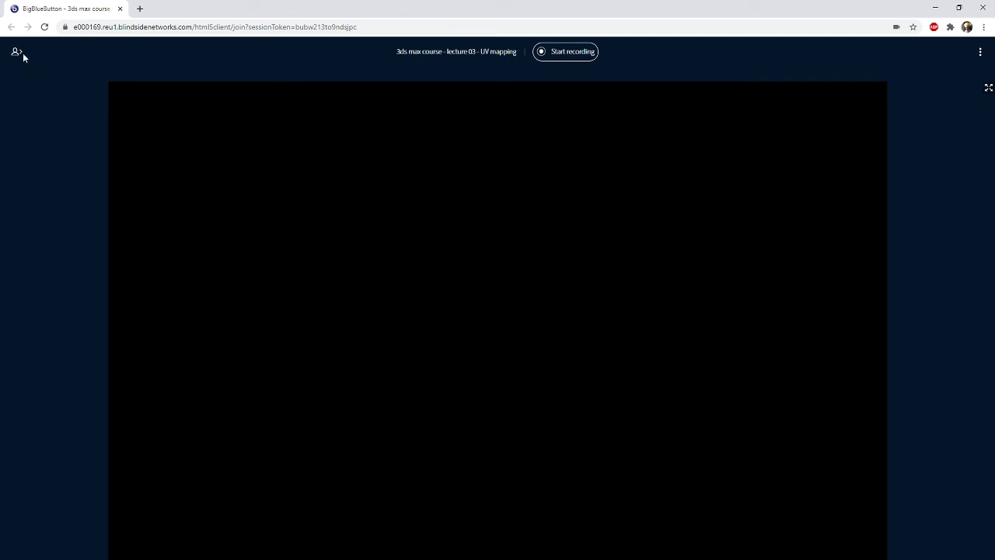
pyautogui.click(22, 55)
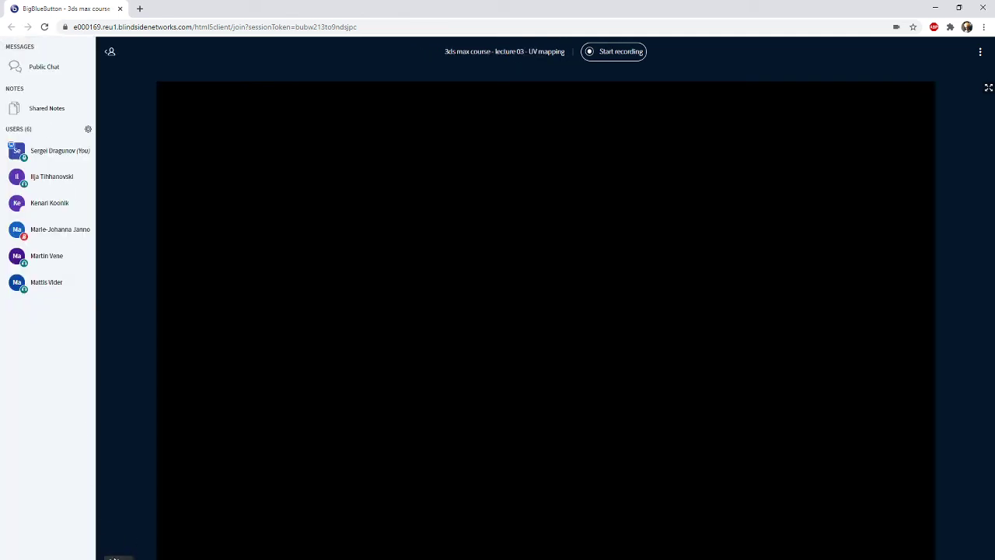
pyautogui.click(56, 71)
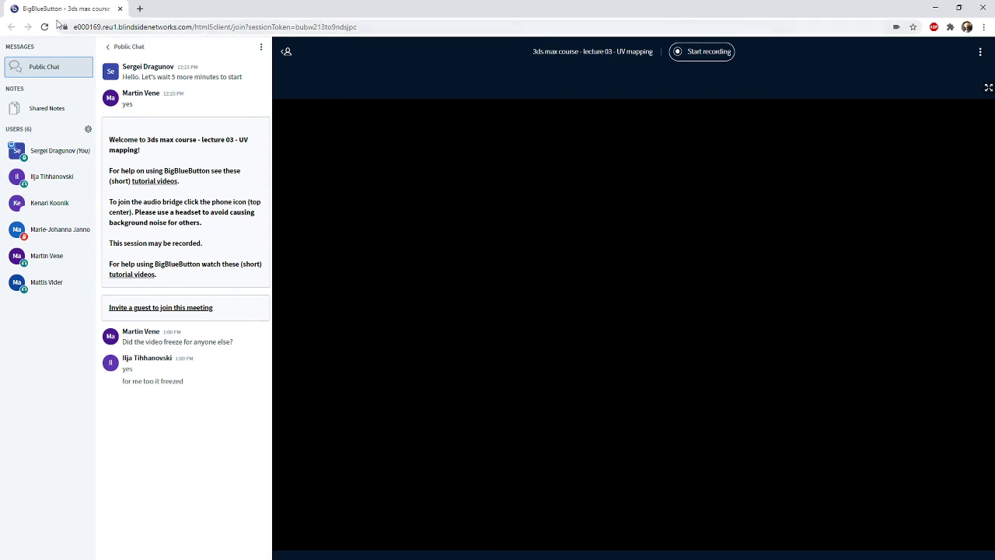
# Reload the meeting page, rejoin its audio with the microphone after confirming the echo test, and switch to OBS.
pyautogui.click(44, 27)
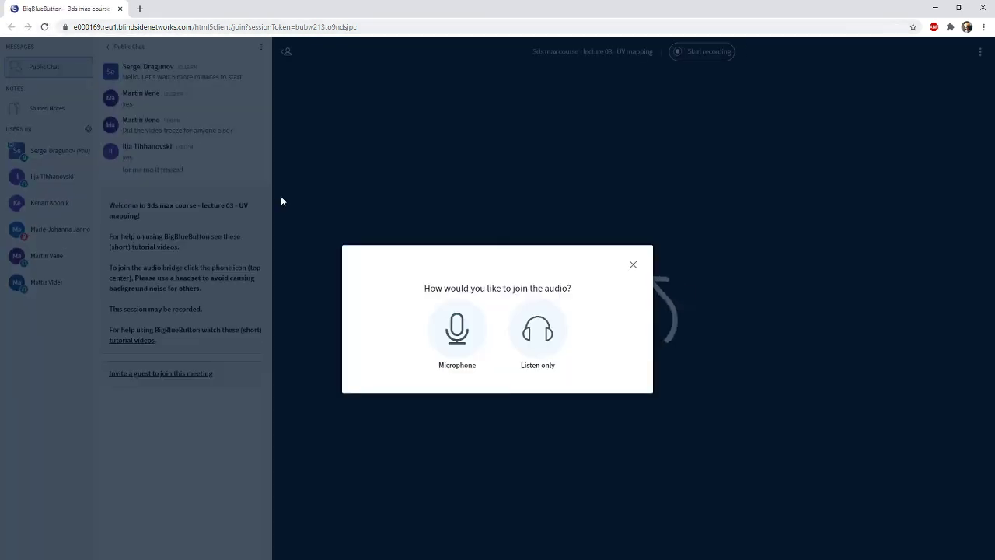
pyautogui.click(463, 328)
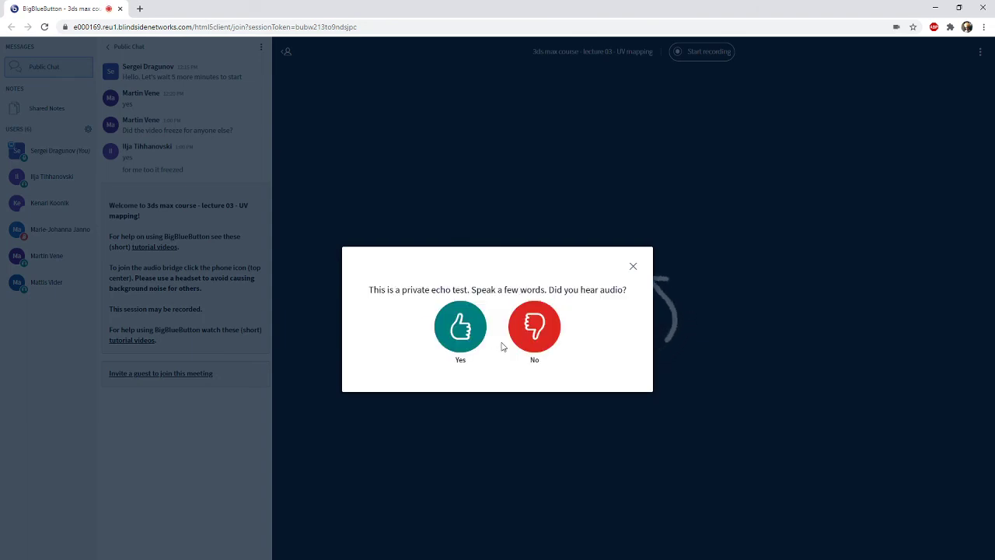
pyautogui.click(454, 333)
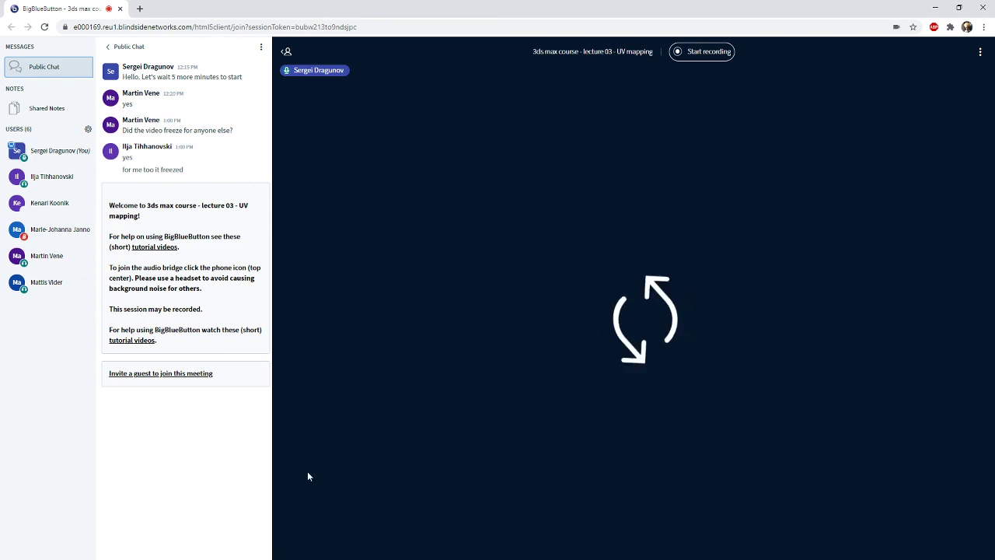
pyautogui.click(233, 559)
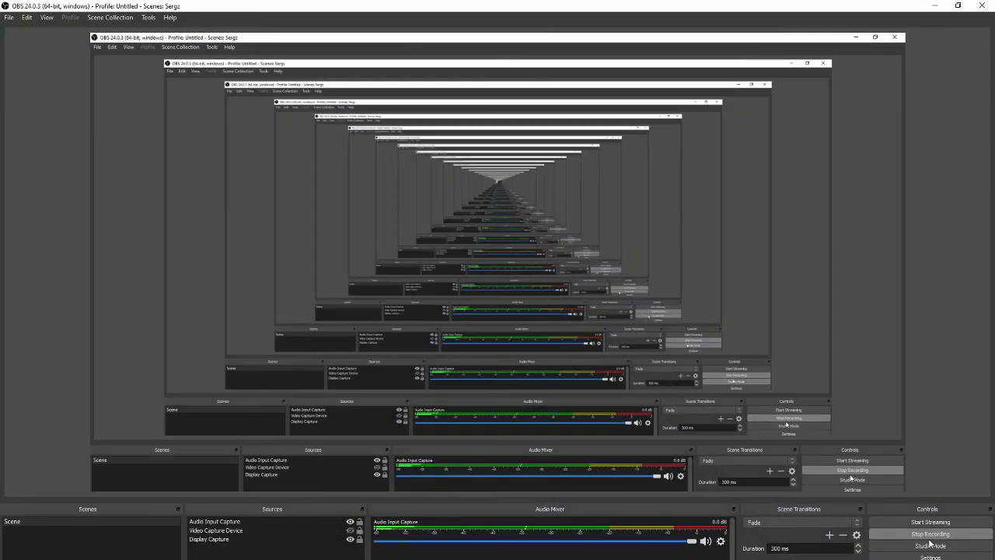